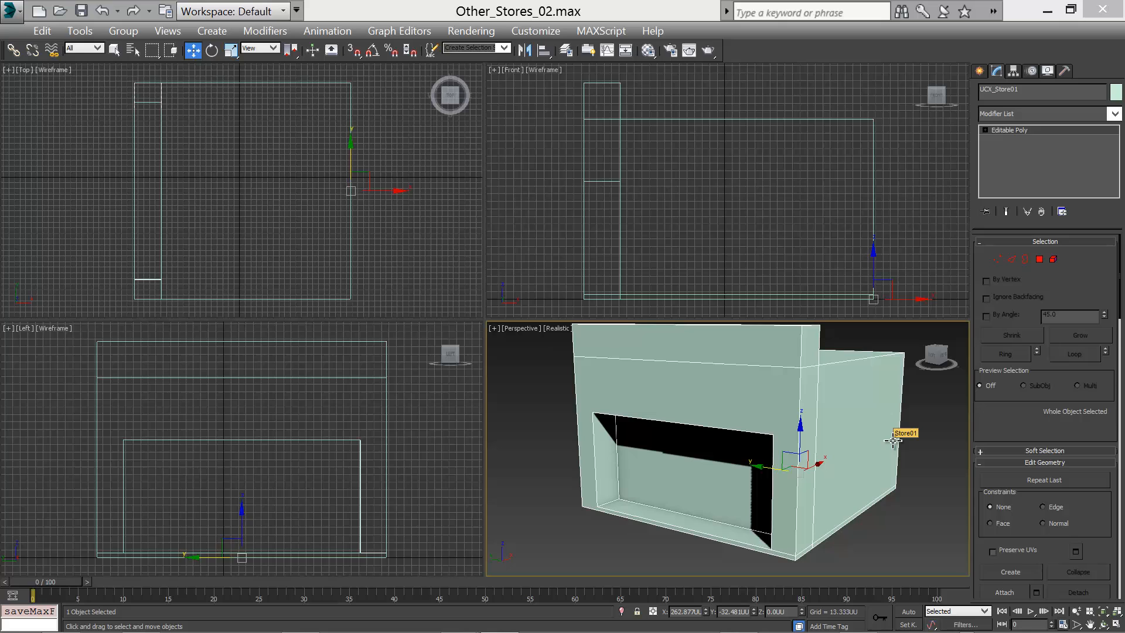
# Start a new, empty scene in place of the open store model
pyautogui.click(22, 12)
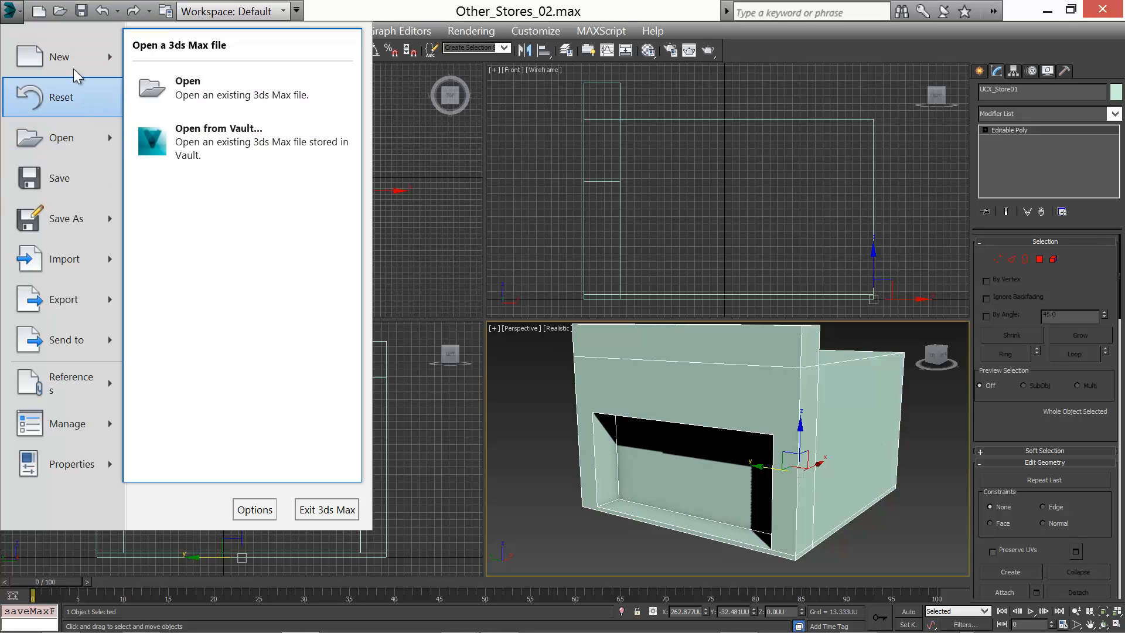
pyautogui.click(72, 56)
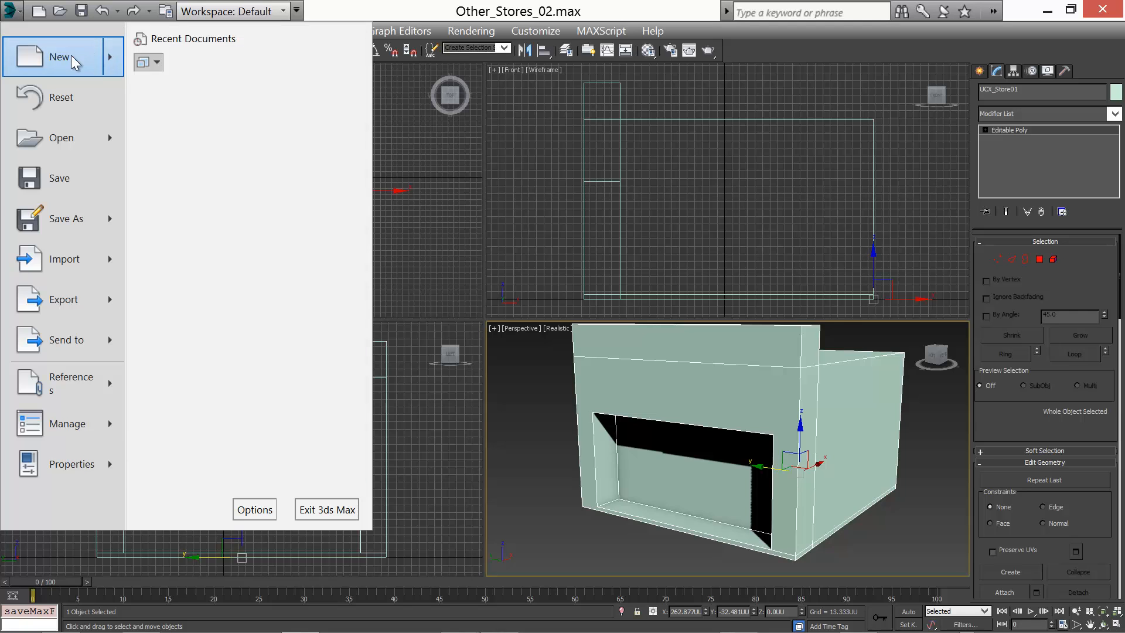
pyautogui.click(1116, 613)
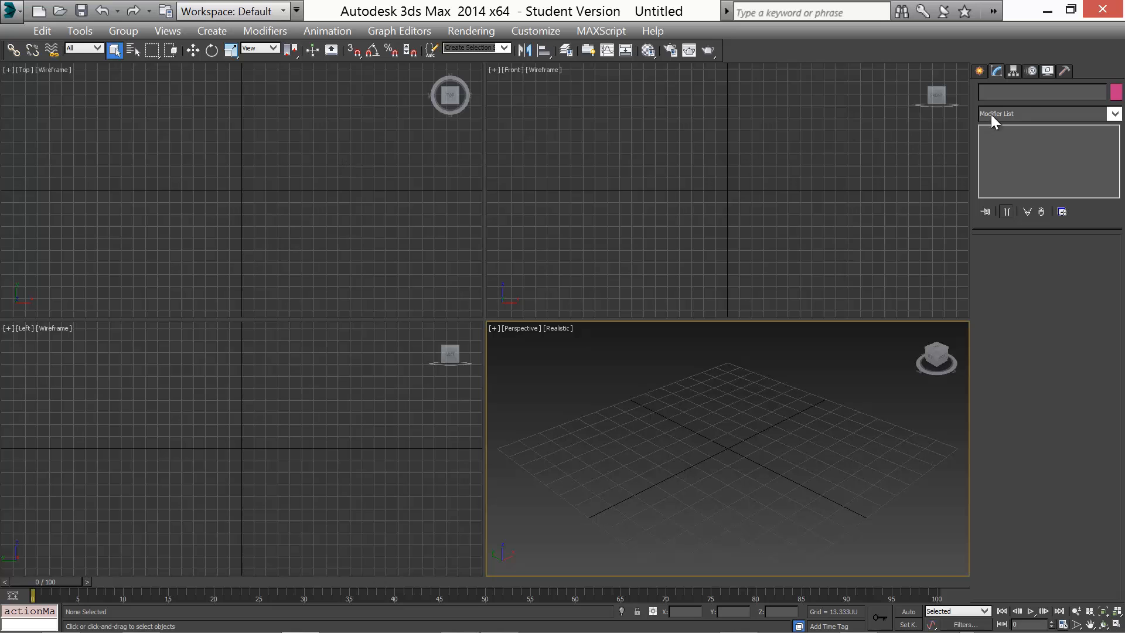
# Create a standard primitive box in the Top view, about 92 units long, 101 wide and 66 high
pyautogui.click(983, 71)
pyautogui.click(1020, 174)
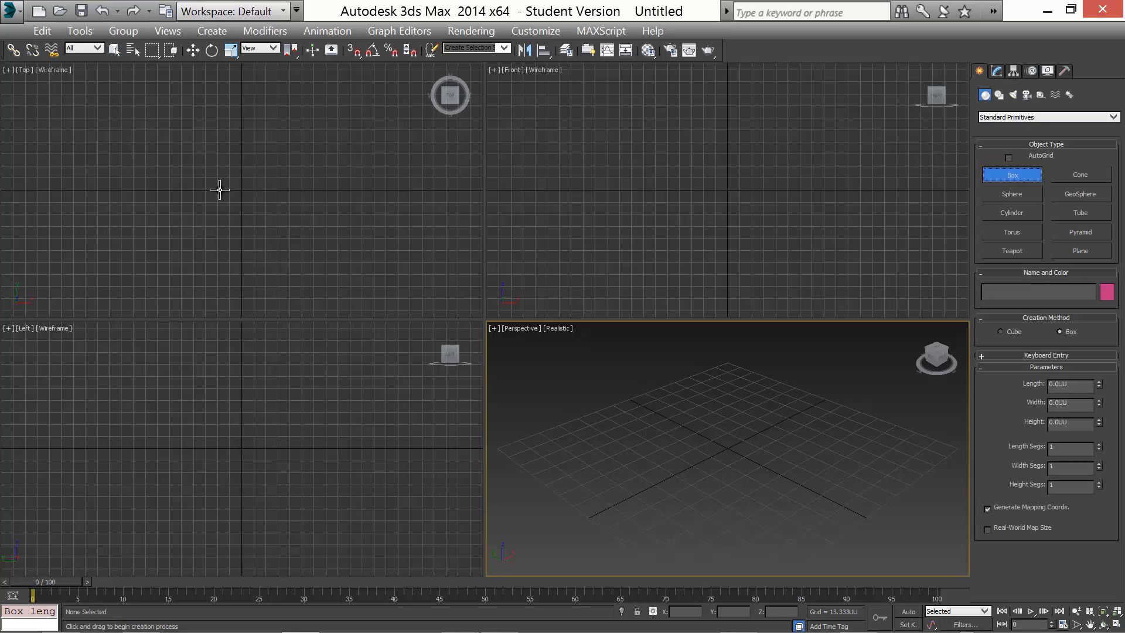
pyautogui.moveTo(173, 157); pyautogui.dragTo(259, 233)
pyautogui.click(241, 174)
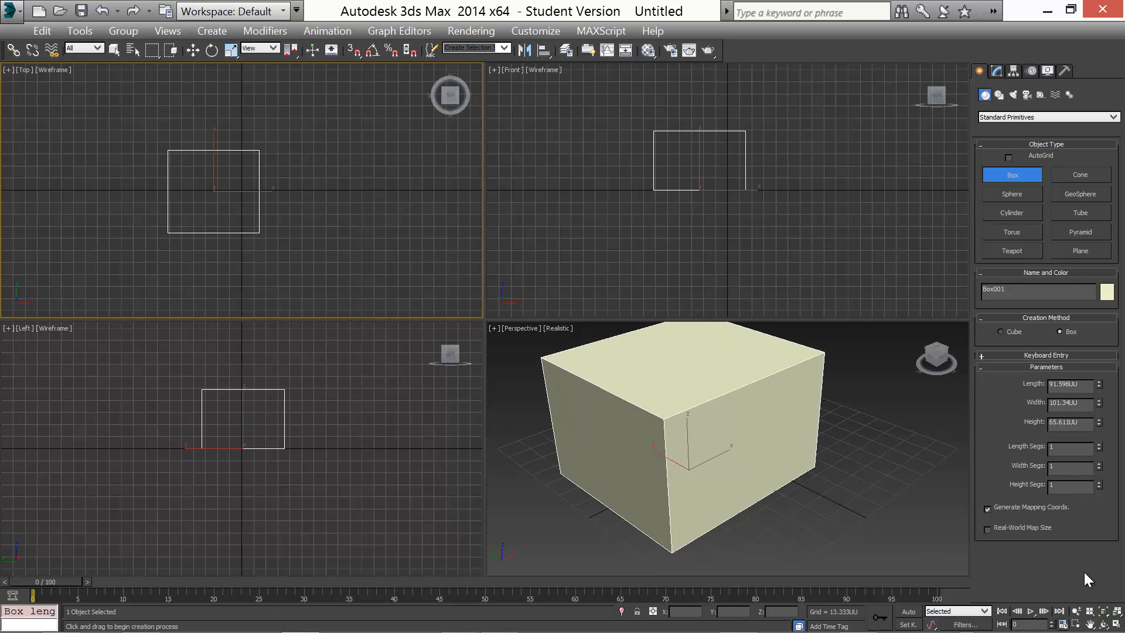
# Set the box's length, width and height to 64 units each
pyautogui.moveTo(1076, 383); pyautogui.dragTo(968, 386)
pyautogui.write('64')
pyautogui.press('Return')
pyautogui.moveTo(1087, 405); pyautogui.dragTo(970, 390)
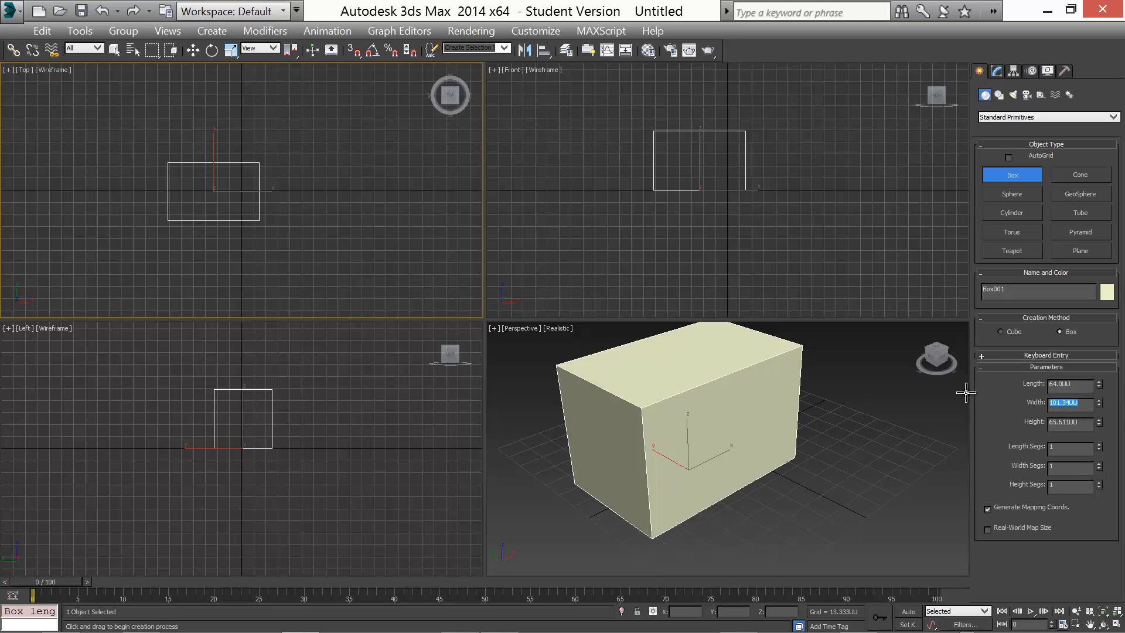
pyautogui.write('64')
pyautogui.press('Return')
pyautogui.moveTo(1084, 426); pyautogui.dragTo(1003, 419)
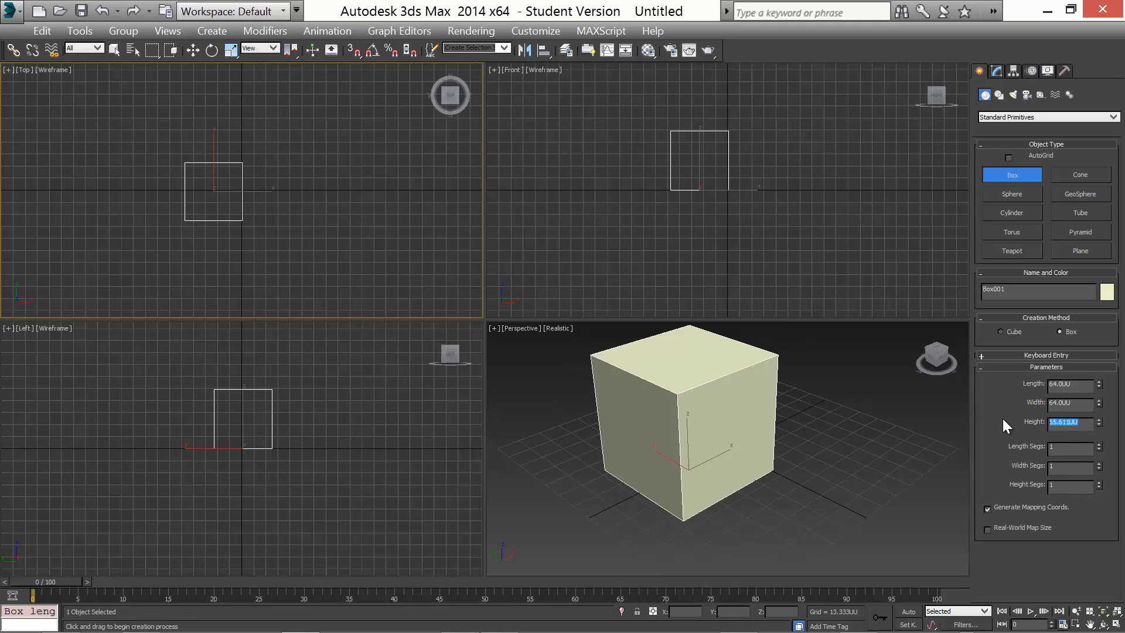
pyautogui.write('654')
pyautogui.press('BackSpace')
pyautogui.write('4')
pyautogui.press('Return')
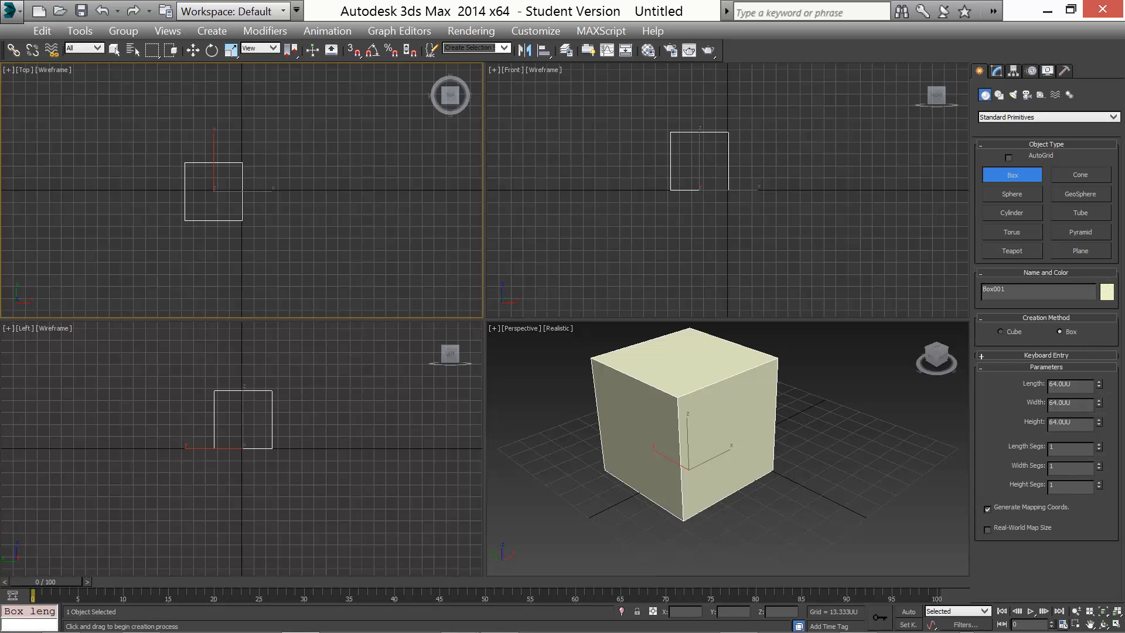
# Switch to Photoshop and create a 1024 × 1024 pixel RGB document named Cube_Textures with a white background
pyautogui.hotkey('alt', 'Tab')
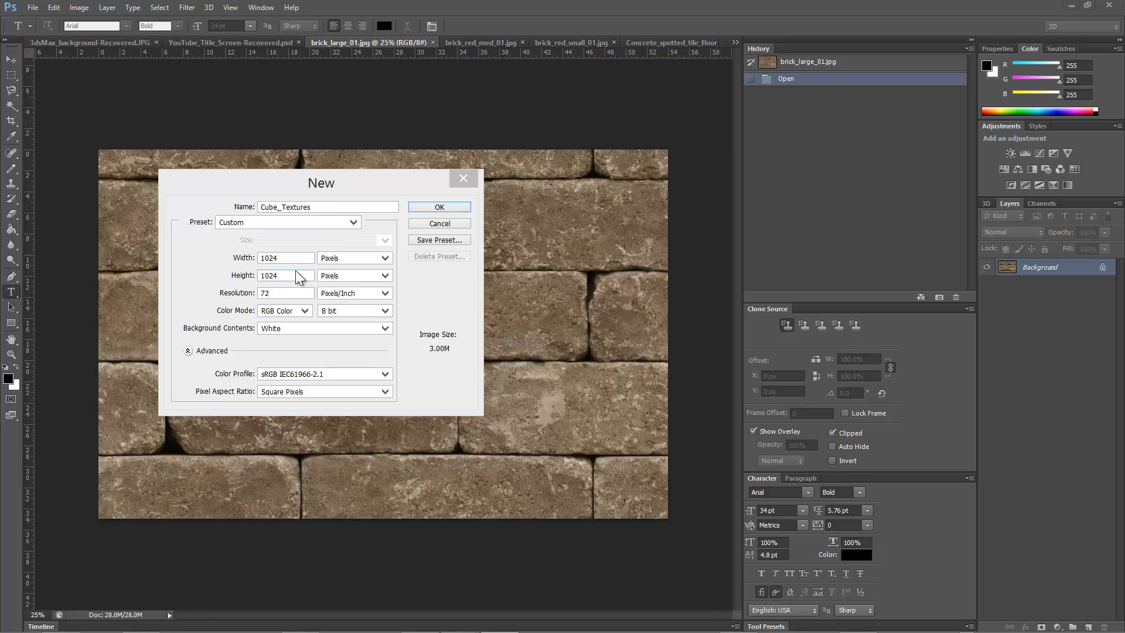
pyautogui.click(450, 208)
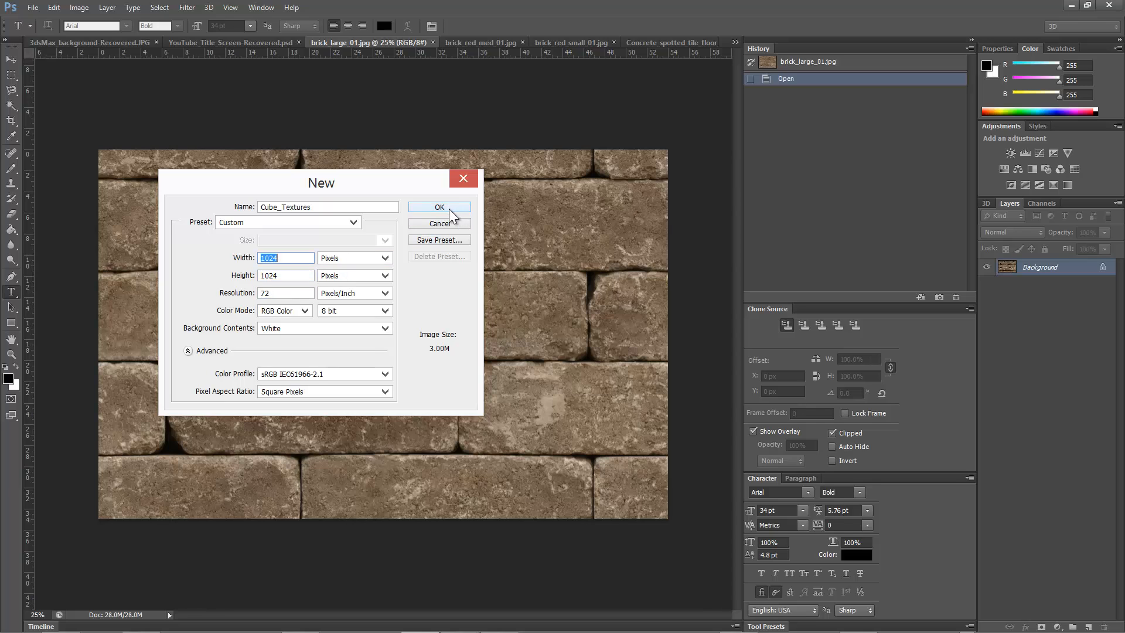
pyautogui.click(449, 208)
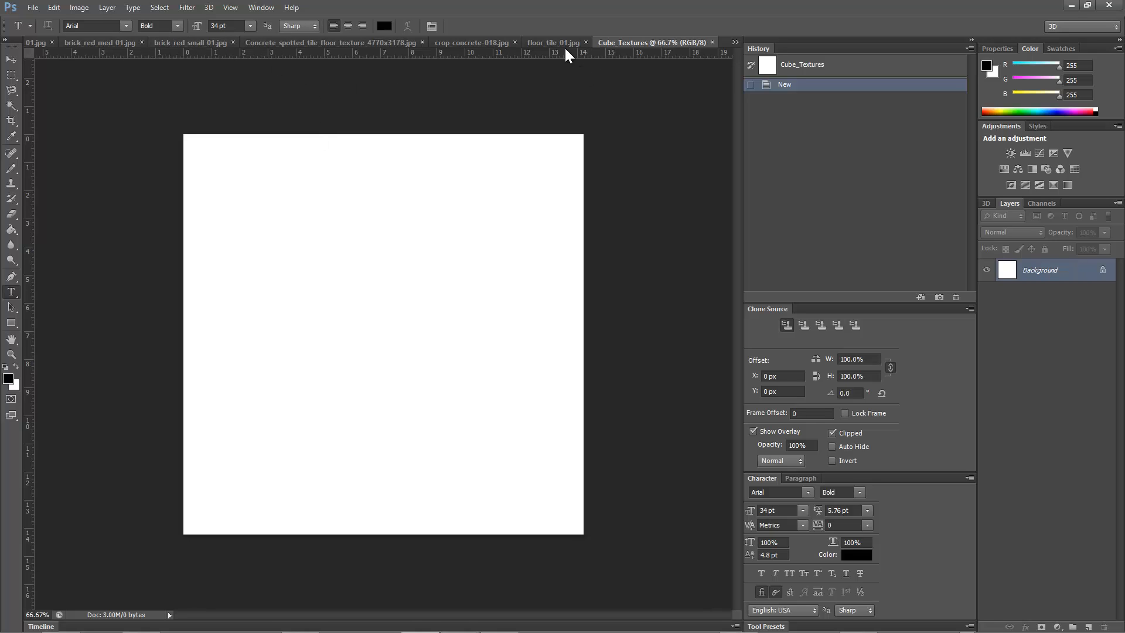
# Bring up brick_large_01.jpg and convert its locked Background into a regular layer
pyautogui.click(80, 43)
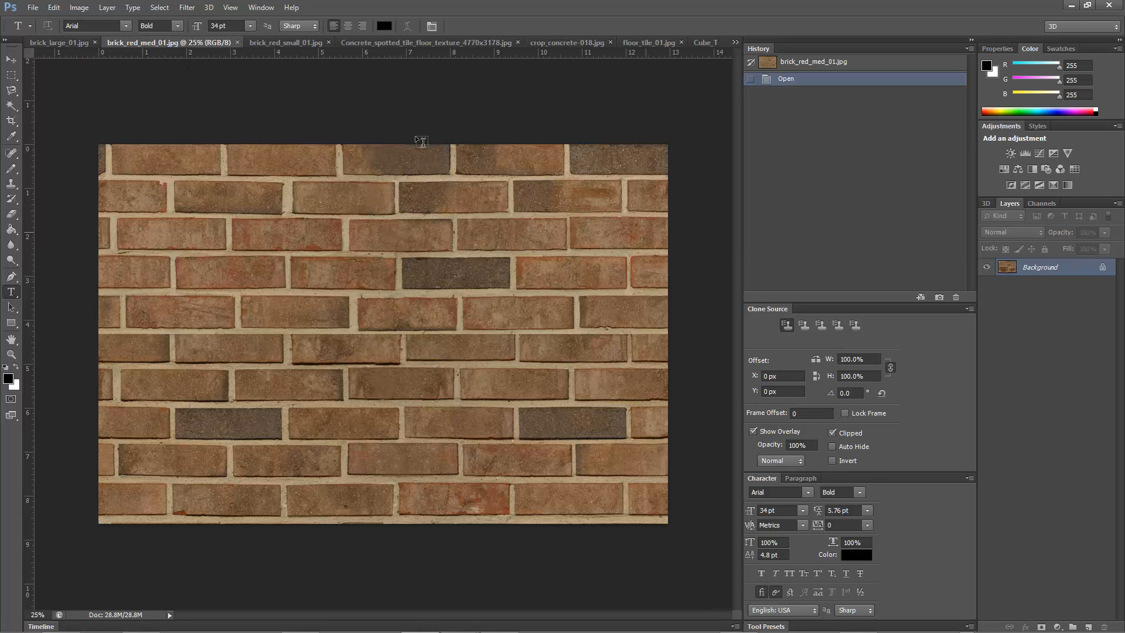
pyautogui.click(66, 43)
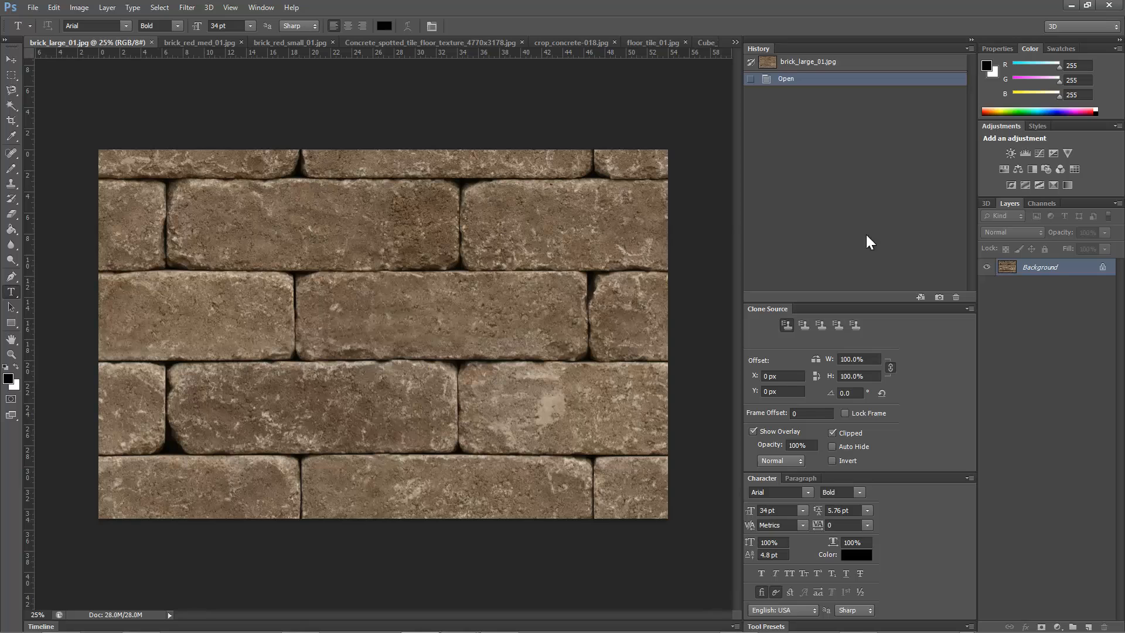
pyautogui.rightClick(1055, 267)
pyautogui.press('Escape')
pyautogui.doubleClick(1038, 267)
pyautogui.click(657, 200)
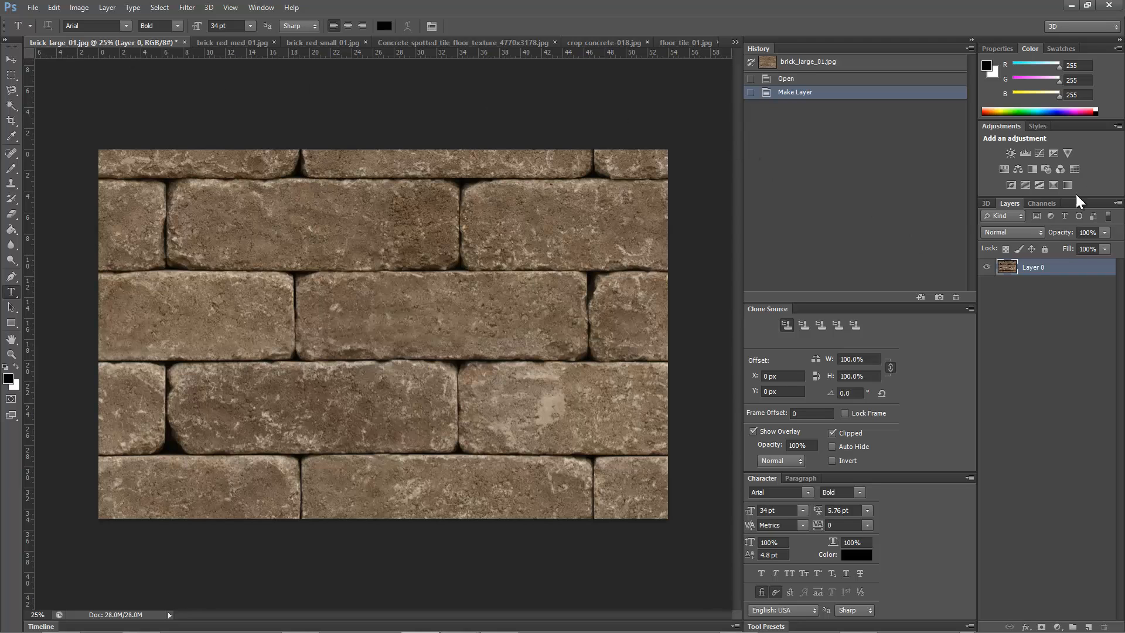
# Duplicate the large brick layer into the Cube_Textures document
pyautogui.rightClick(1032, 271)
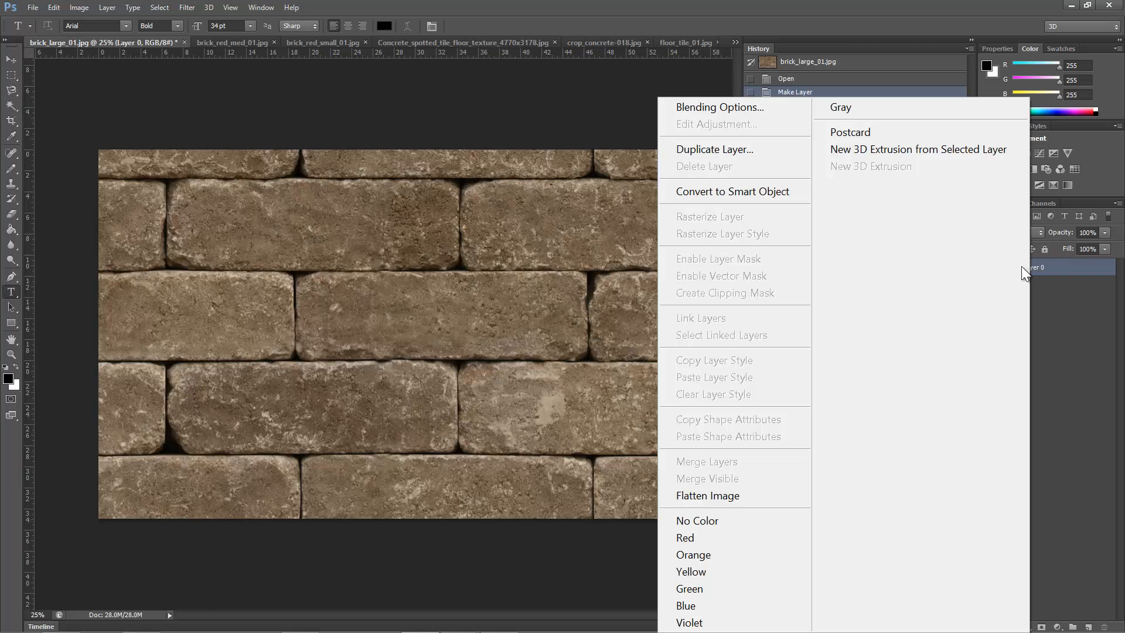
pyautogui.click(716, 154)
pyautogui.click(616, 236)
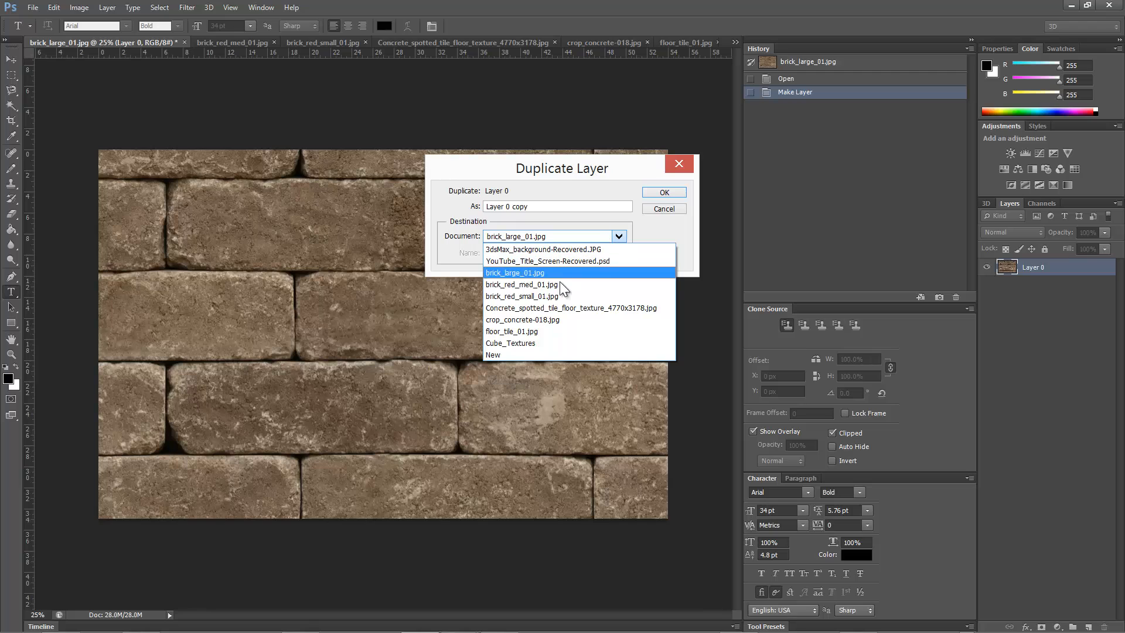
pyautogui.click(555, 341)
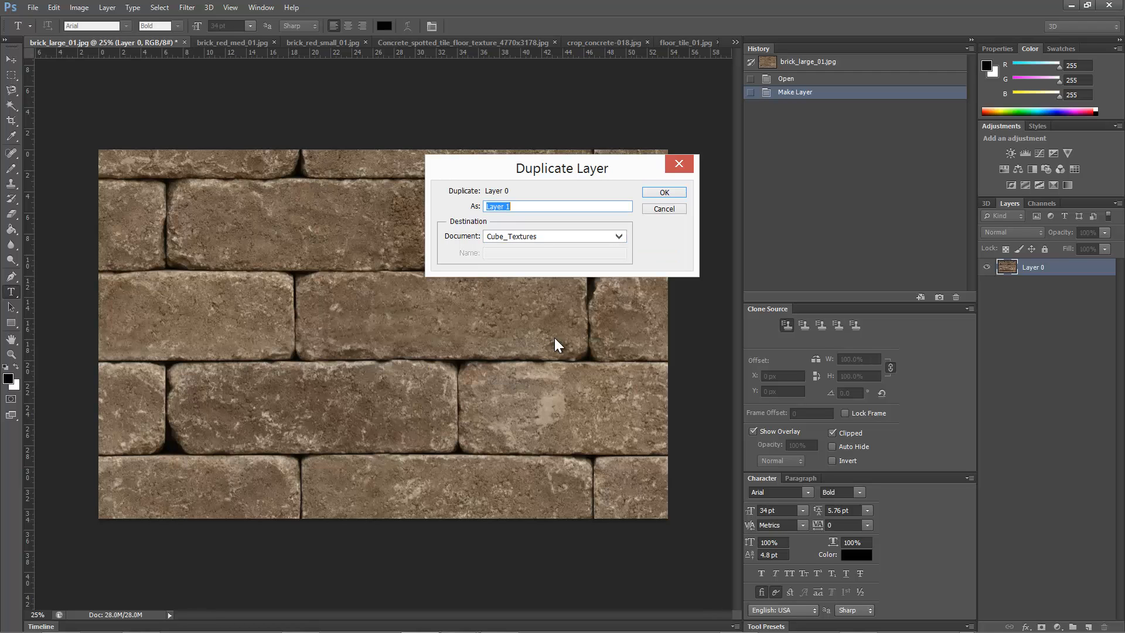
pyautogui.click(666, 194)
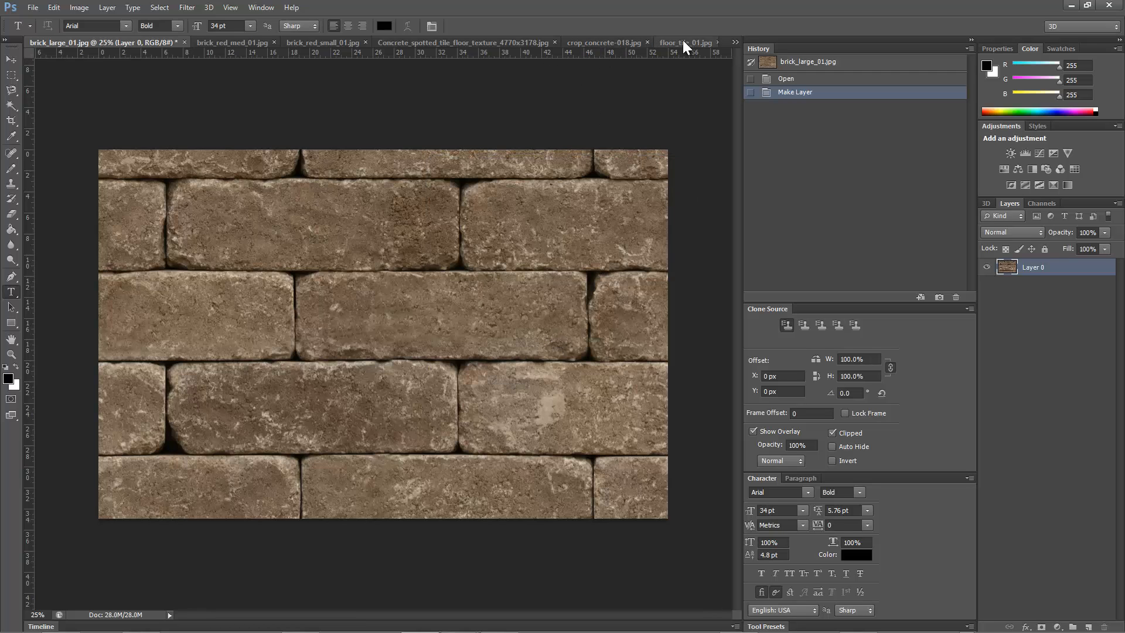
# In Cube_Textures, free-transform the brick layer and move its center to about X 491 px, Y 455.5 px
pyautogui.click(734, 43)
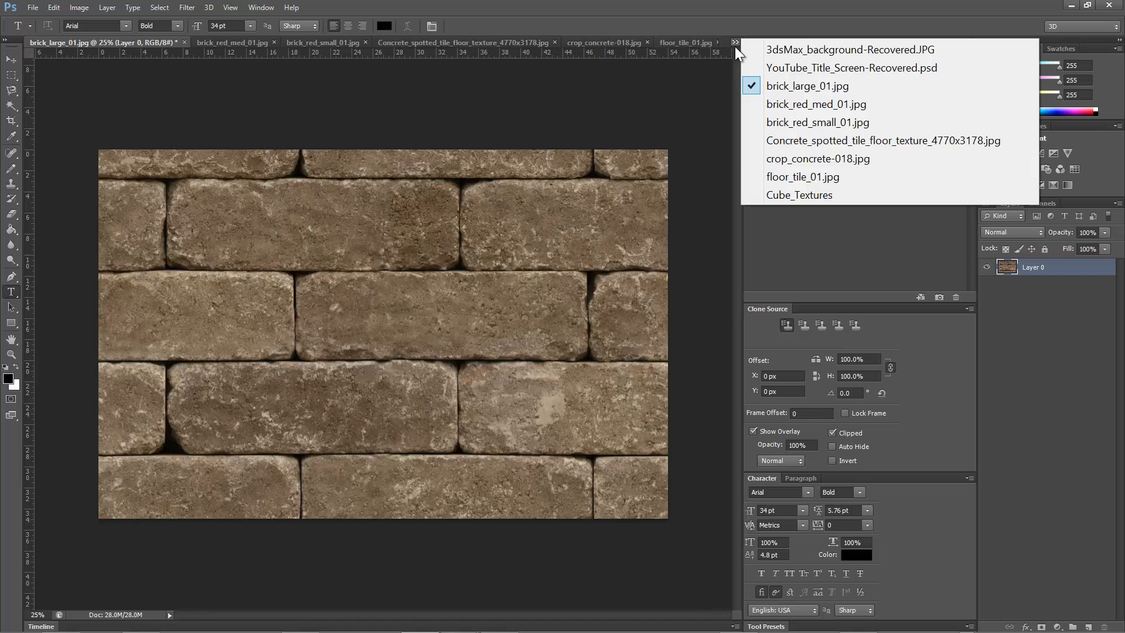
pyautogui.click(803, 198)
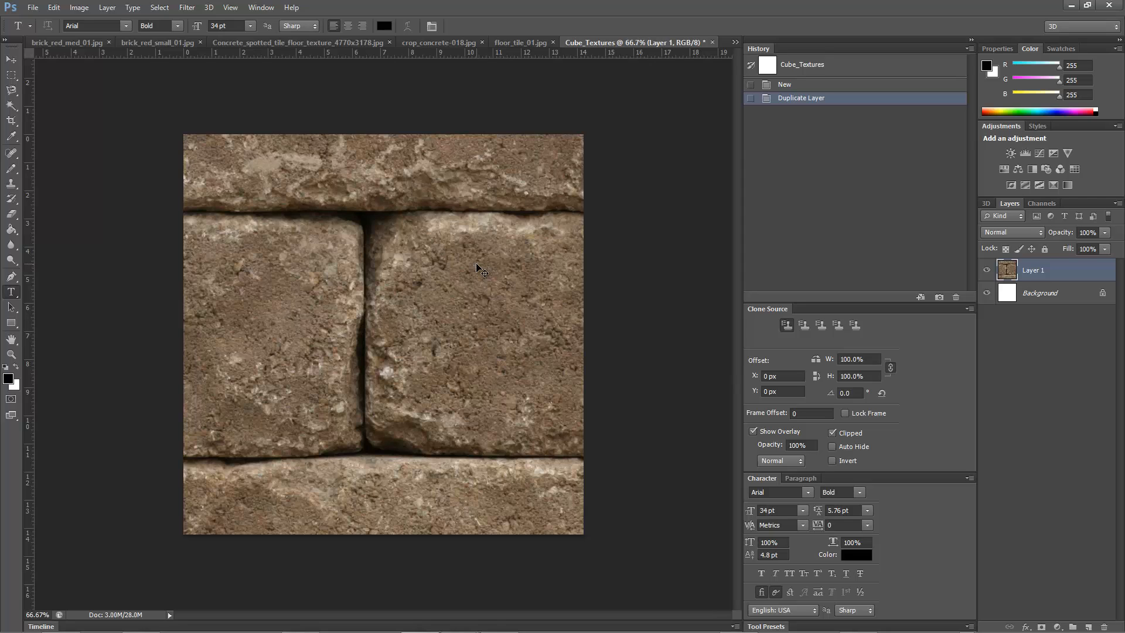
pyautogui.hotkey('ctrl', 't')
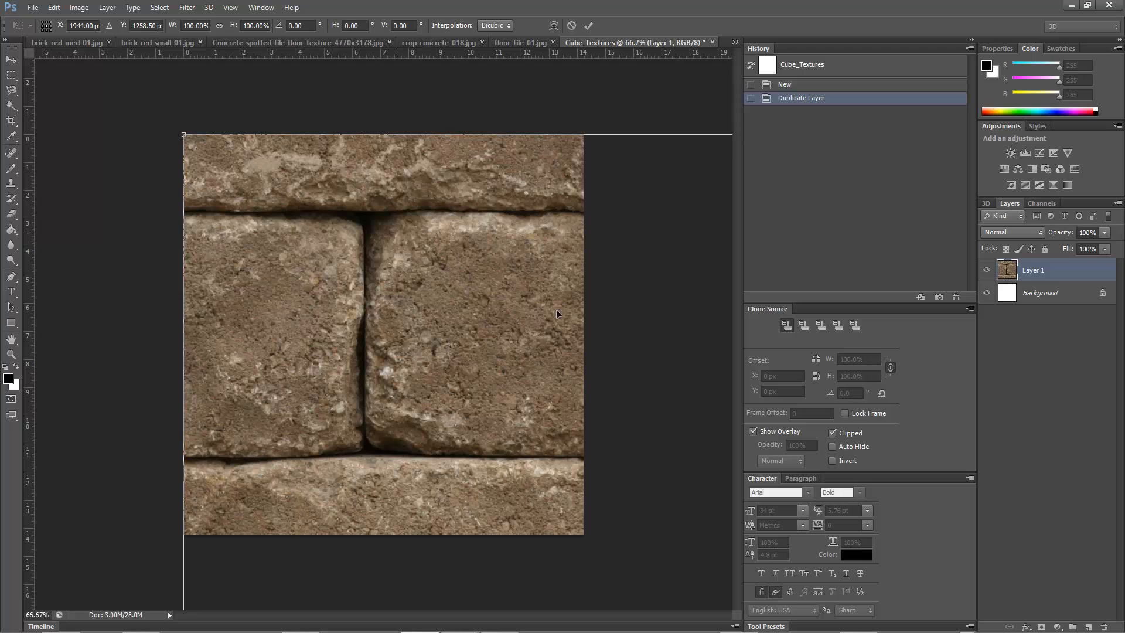
pyautogui.moveTo(684, 390); pyautogui.dragTo(331, 267)
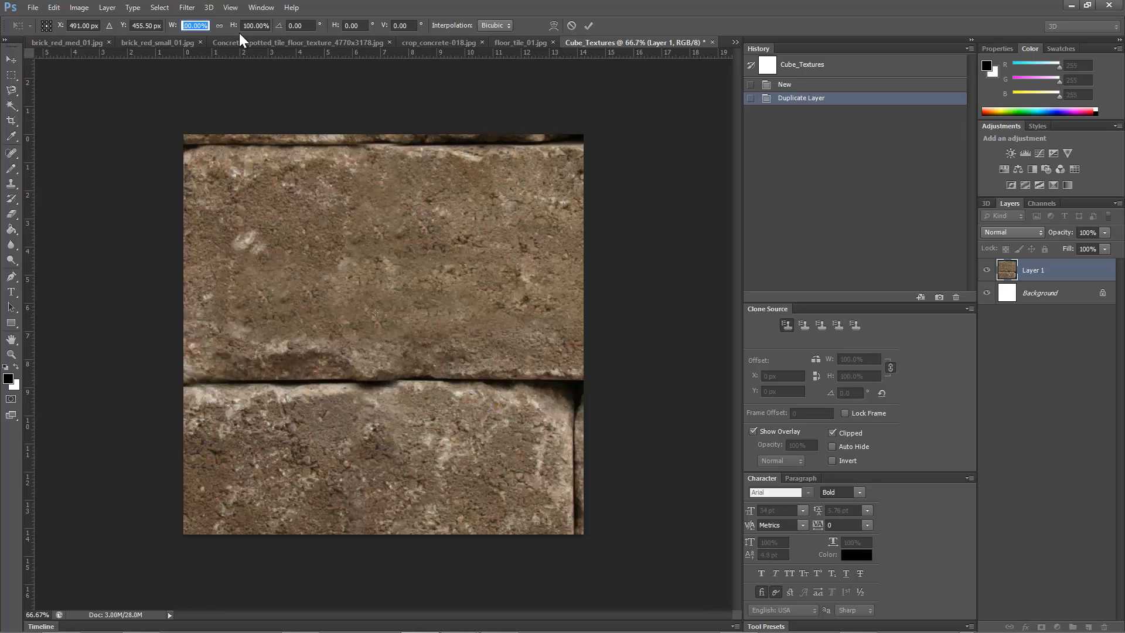
# Scale the brick layer to 50% in both width and height
pyautogui.write('50')
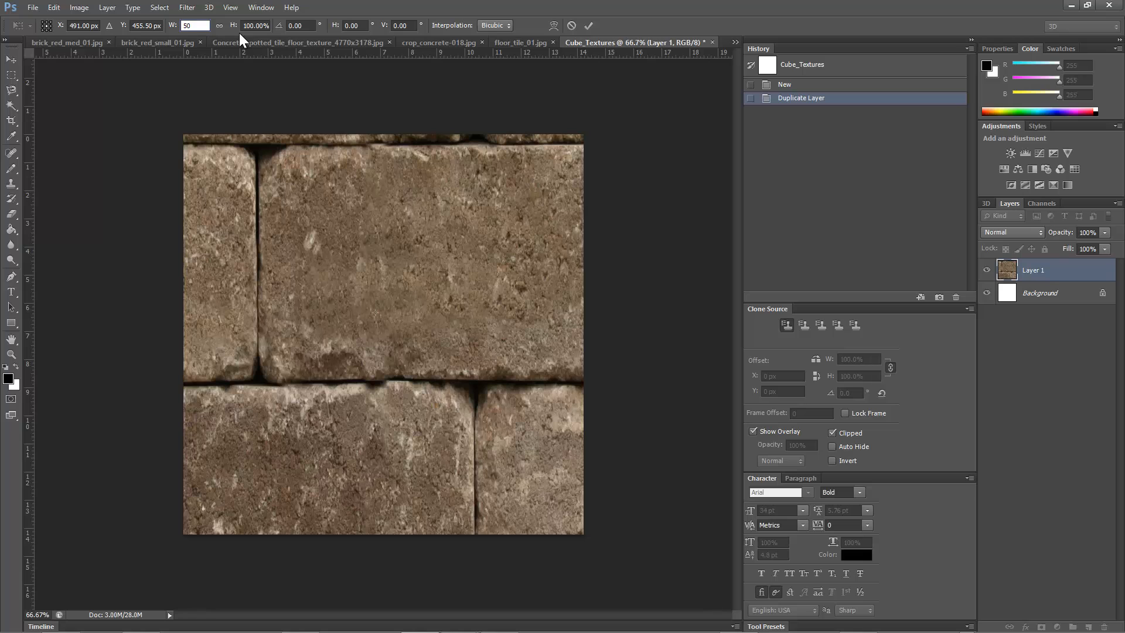
pyautogui.moveTo(243, 25); pyautogui.dragTo(267, 37)
pyautogui.write('50')
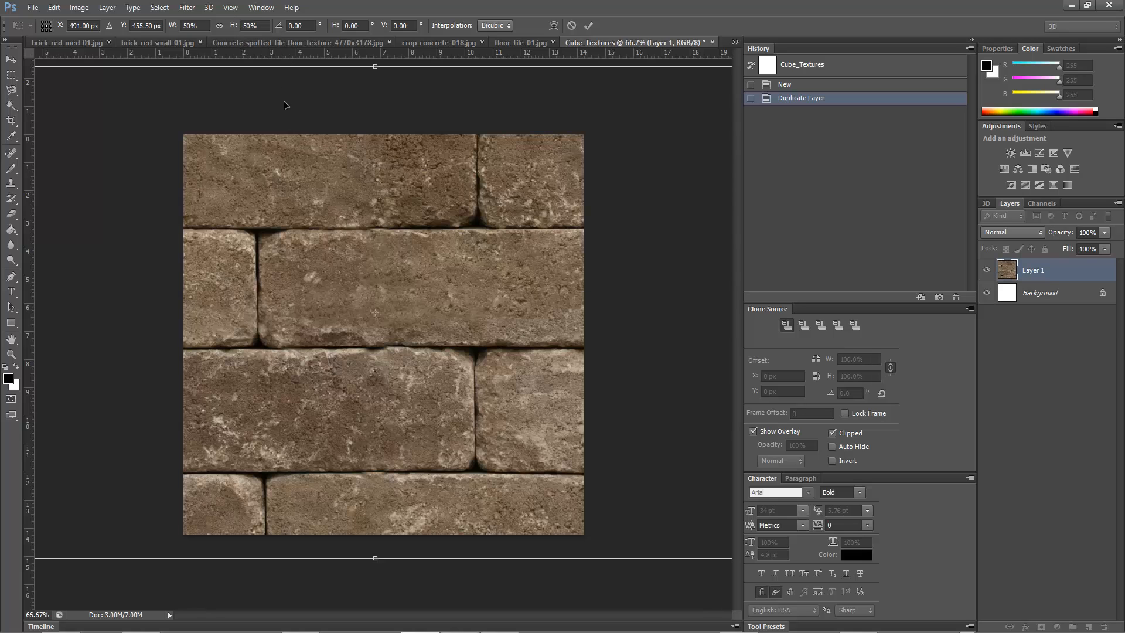
# Set the brick layer's horizontal scale to 30%
pyautogui.click(199, 25)
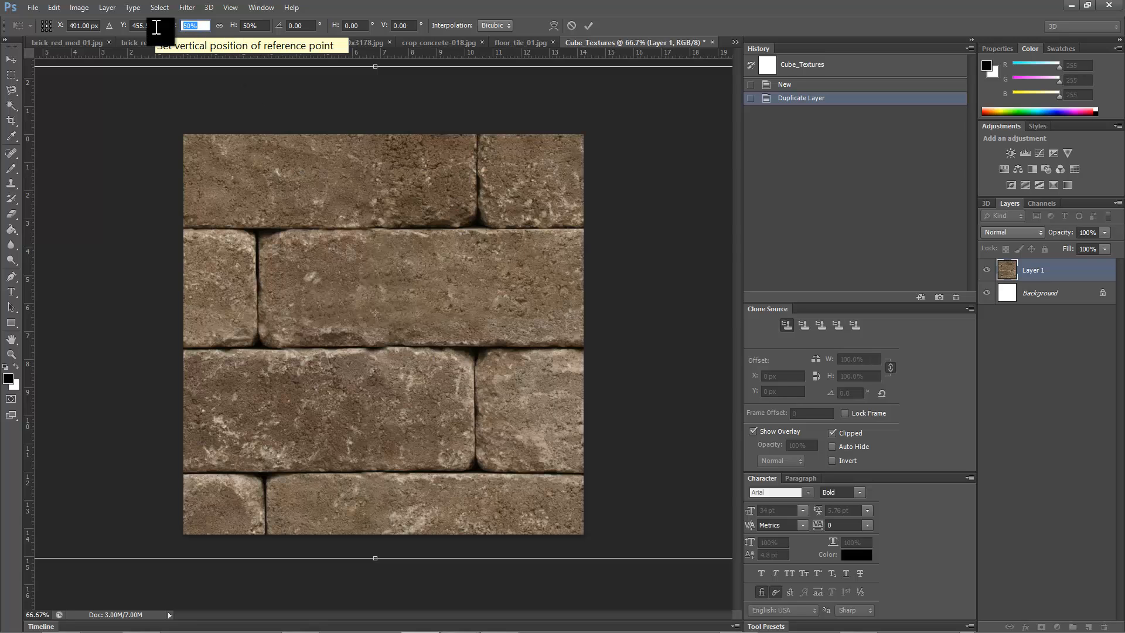
pyautogui.write('15')
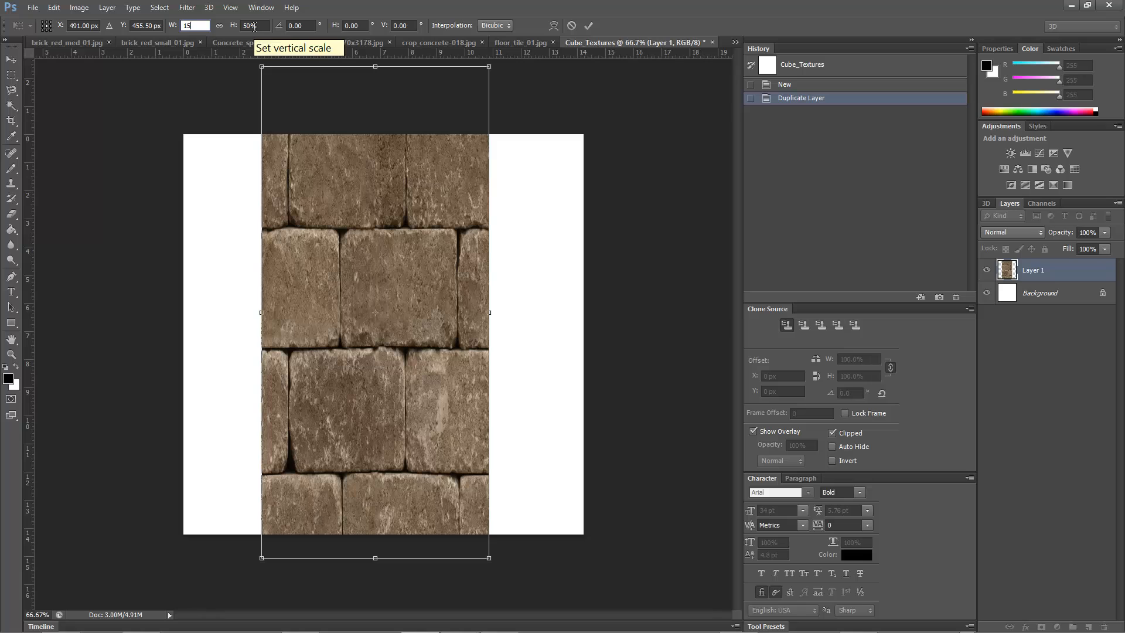
pyautogui.press('BackSpace')
pyautogui.press('BackSpace')
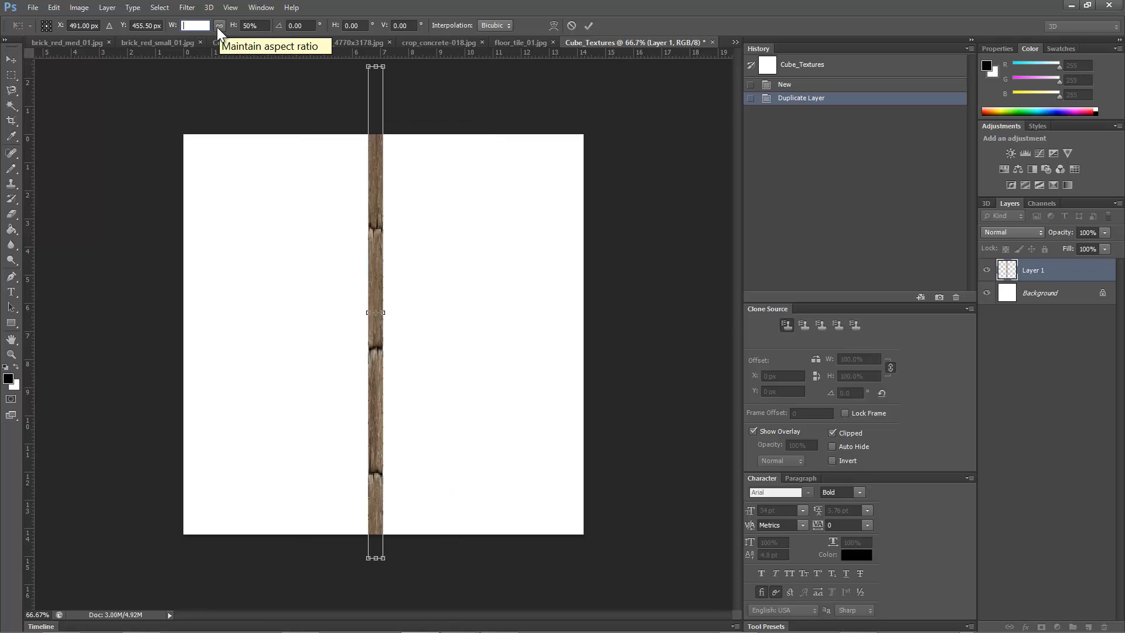
pyautogui.write('30')
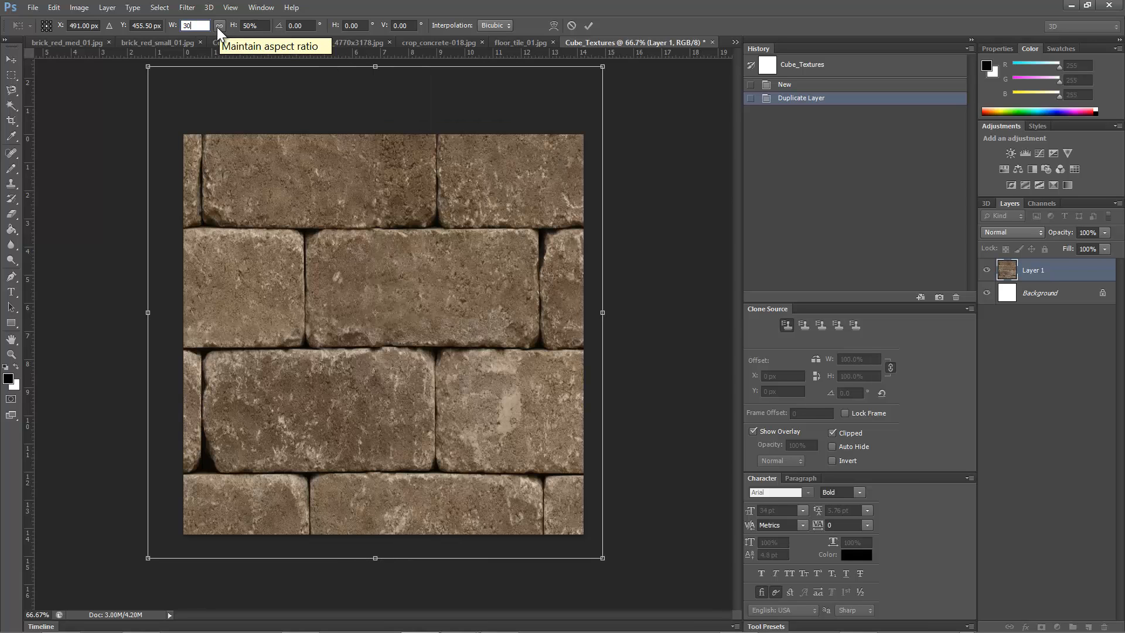
# Set the brick layer's vertical scale to 40%
pyautogui.click(258, 27)
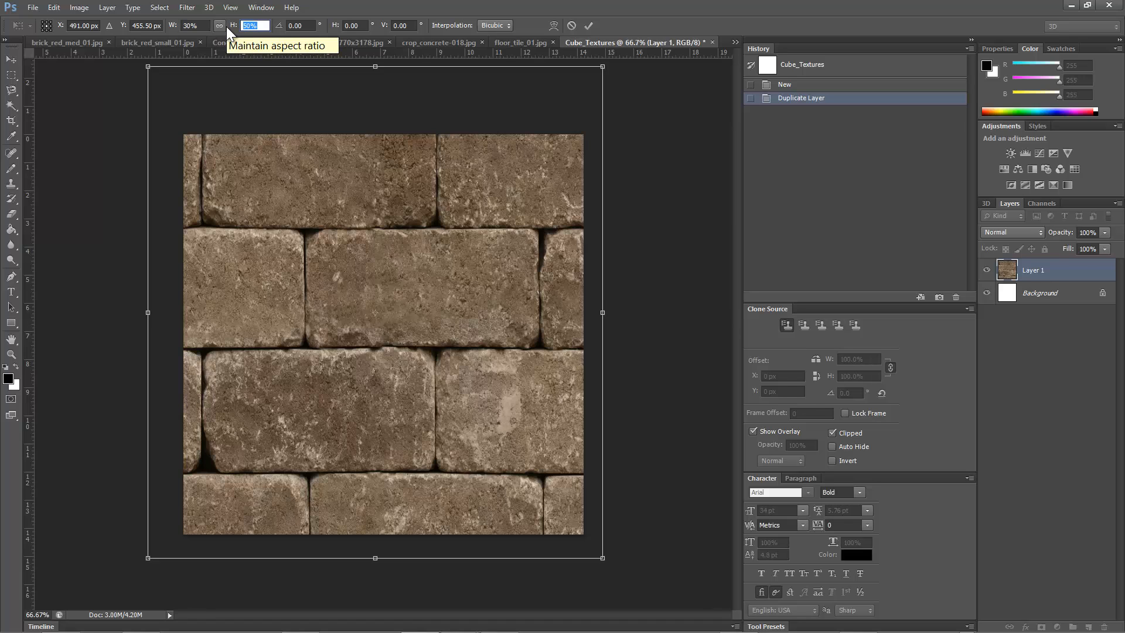
pyautogui.write('30')
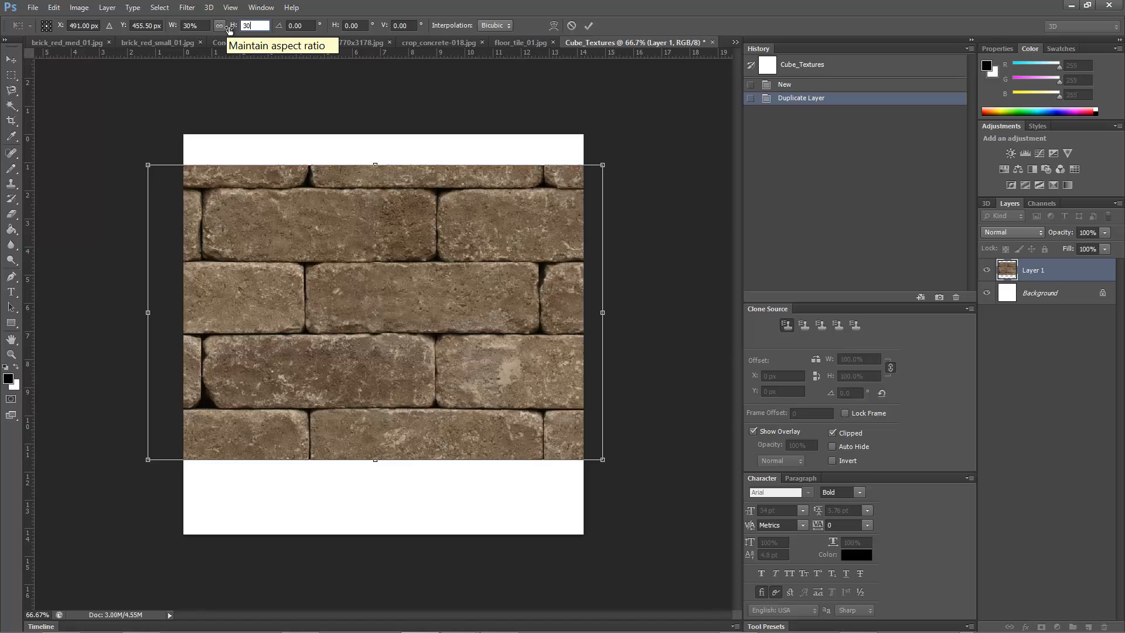
pyautogui.doubleClick(258, 26)
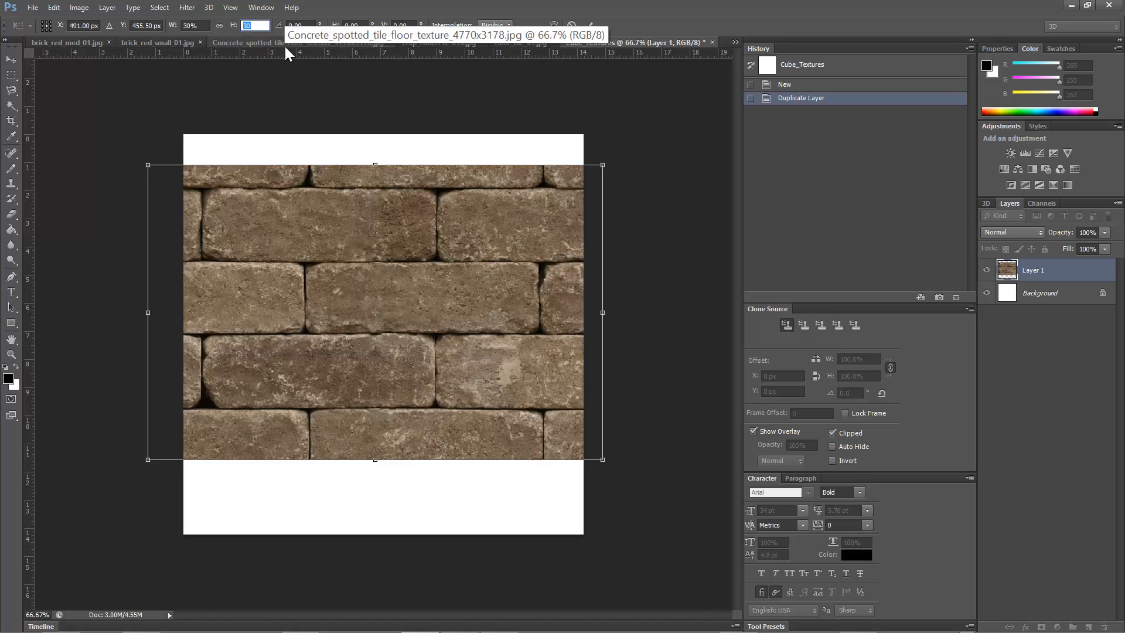
pyautogui.write('45')
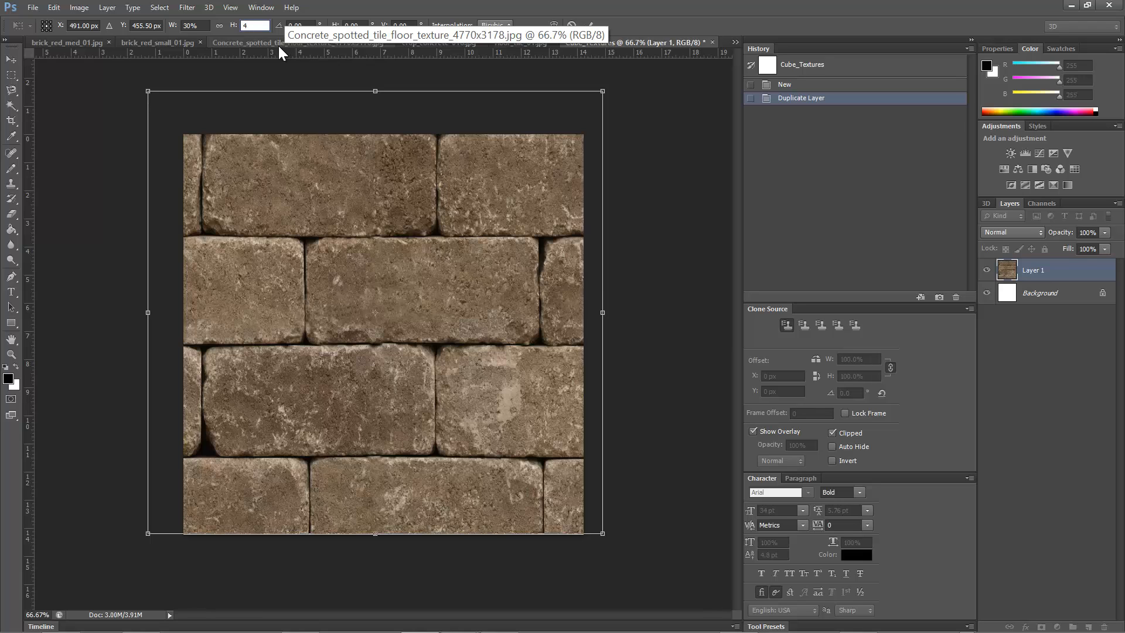
pyautogui.press('BackSpace')
pyautogui.write('0')
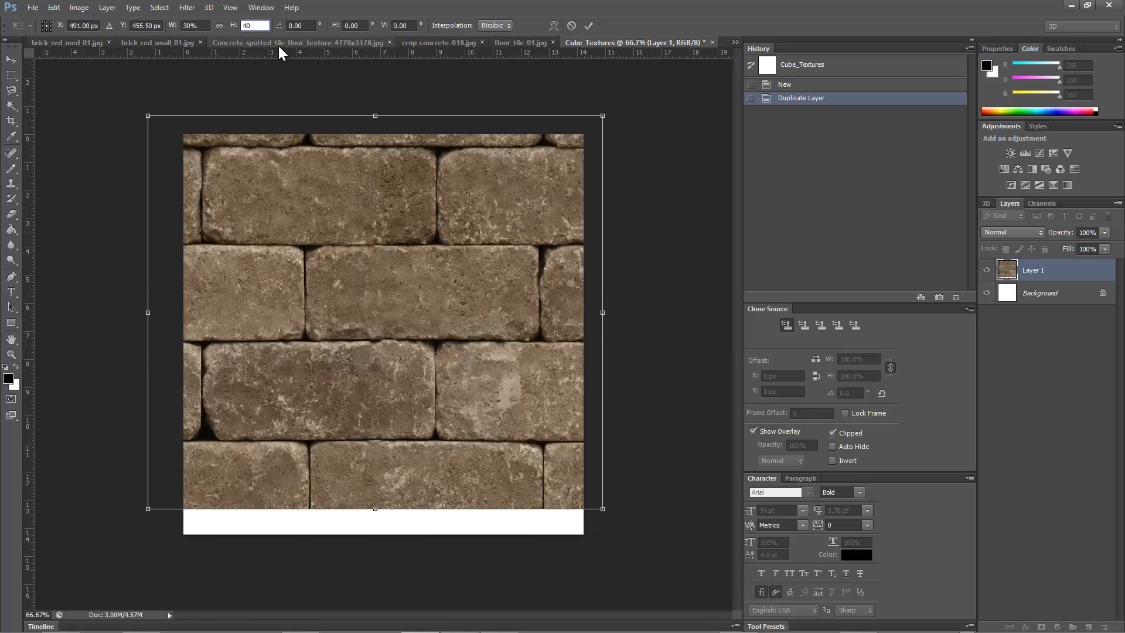
# Try to cover the canvas by repositioning the brick layer and setting its vertical scale to 41%
pyautogui.moveTo(318, 162); pyautogui.dragTo(316, 187)
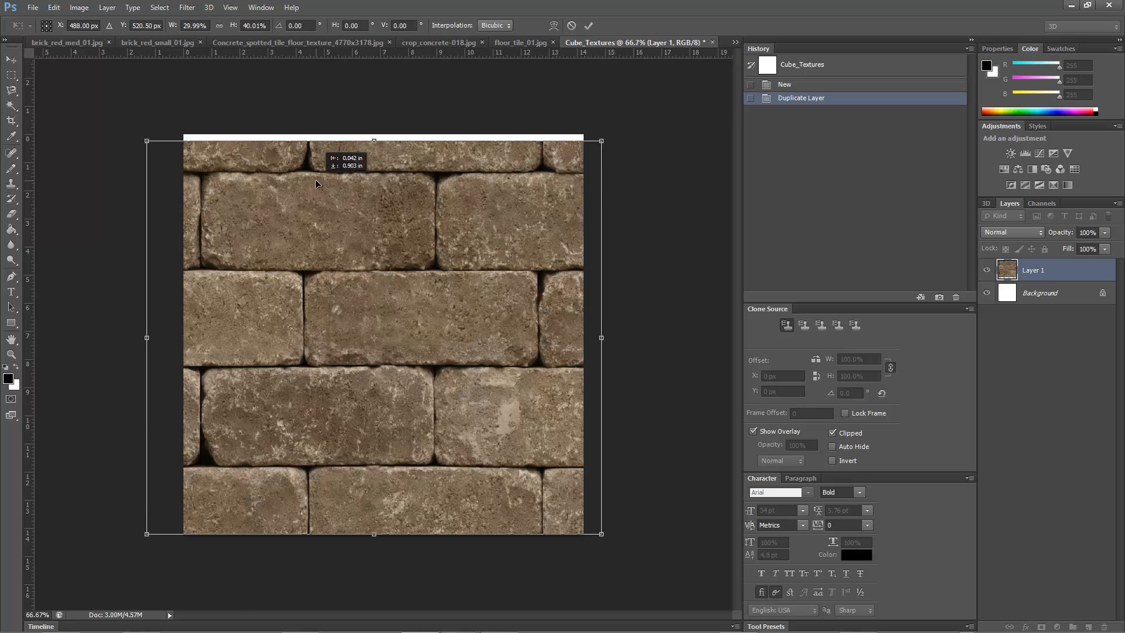
pyautogui.click(254, 25)
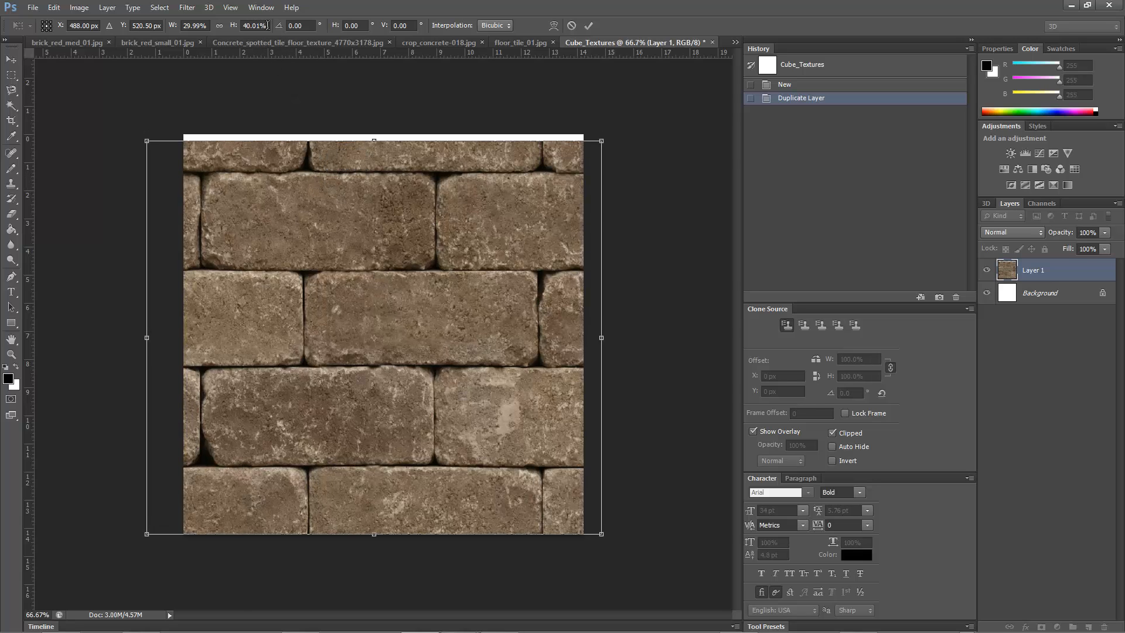
pyautogui.write('45')
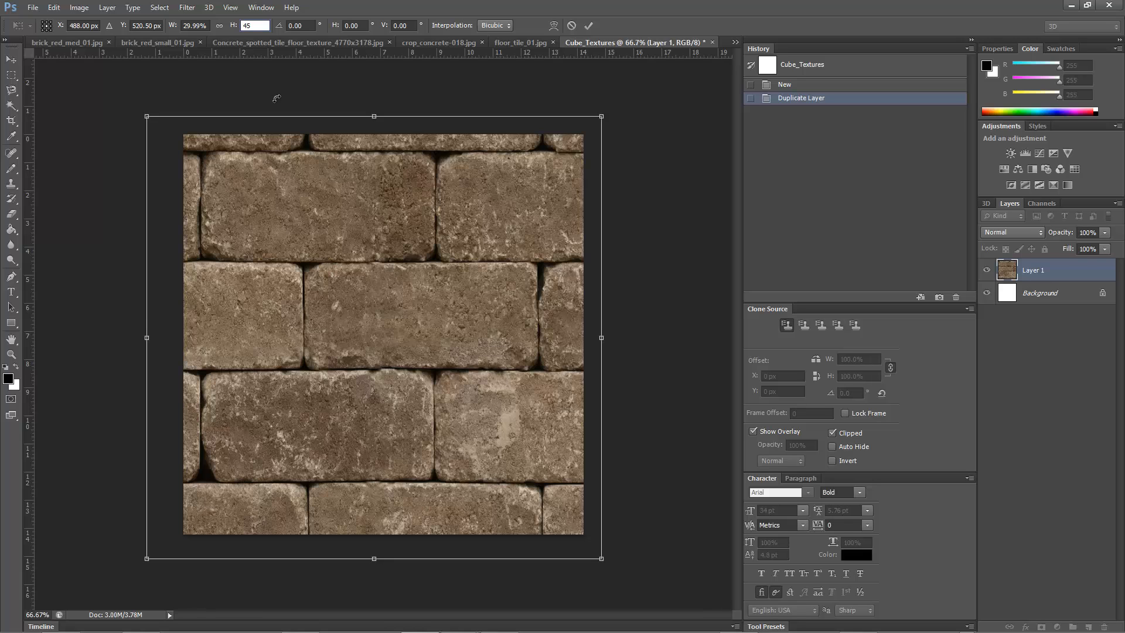
pyautogui.press('BackSpace')
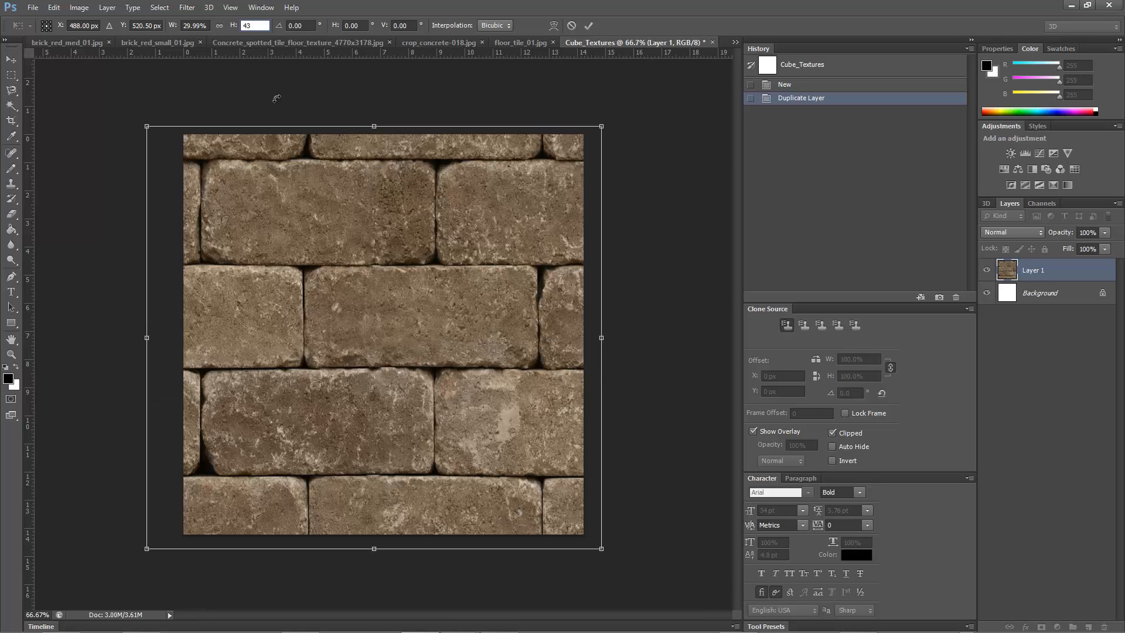
pyautogui.press('BackSpace')
pyautogui.write('2')
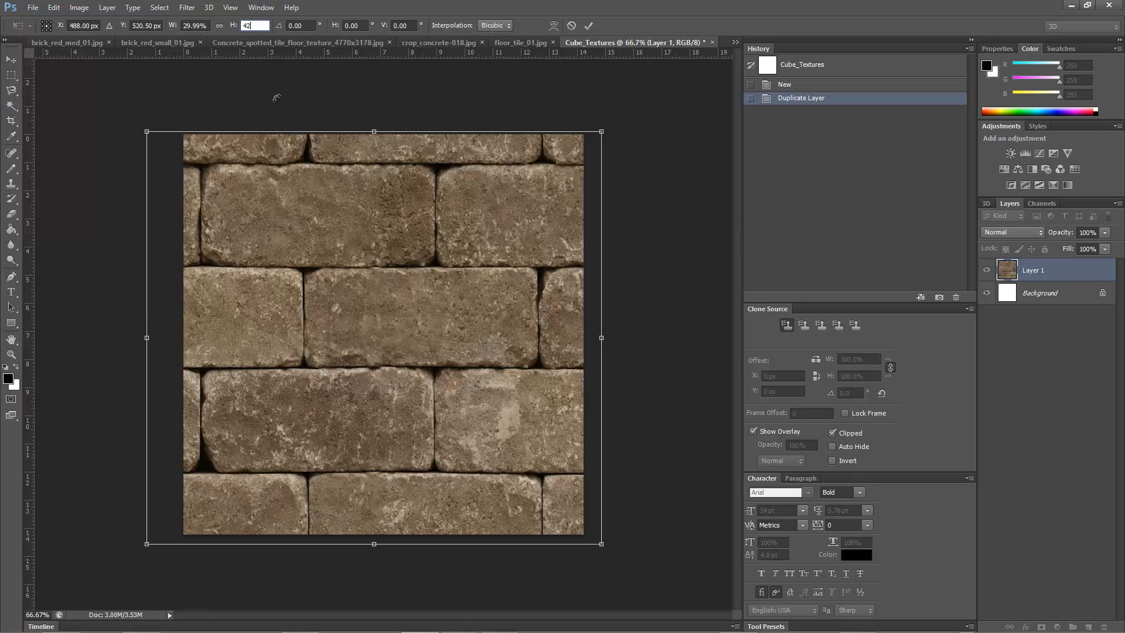
pyautogui.write('1')
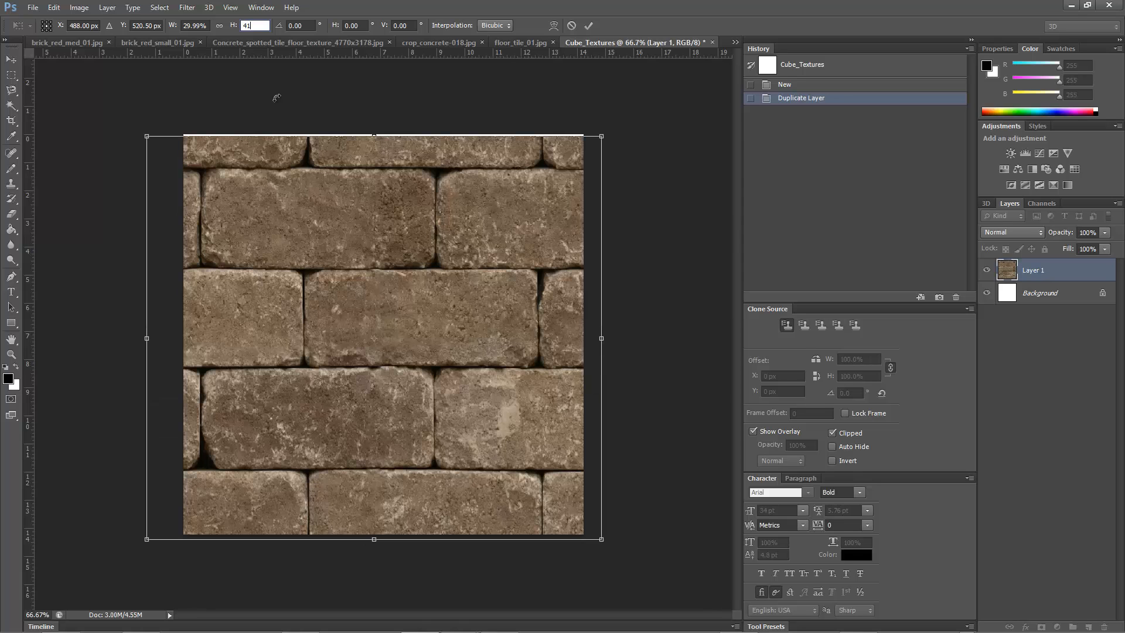
pyautogui.moveTo(342, 188); pyautogui.dragTo(340, 183)
pyautogui.press('Return')
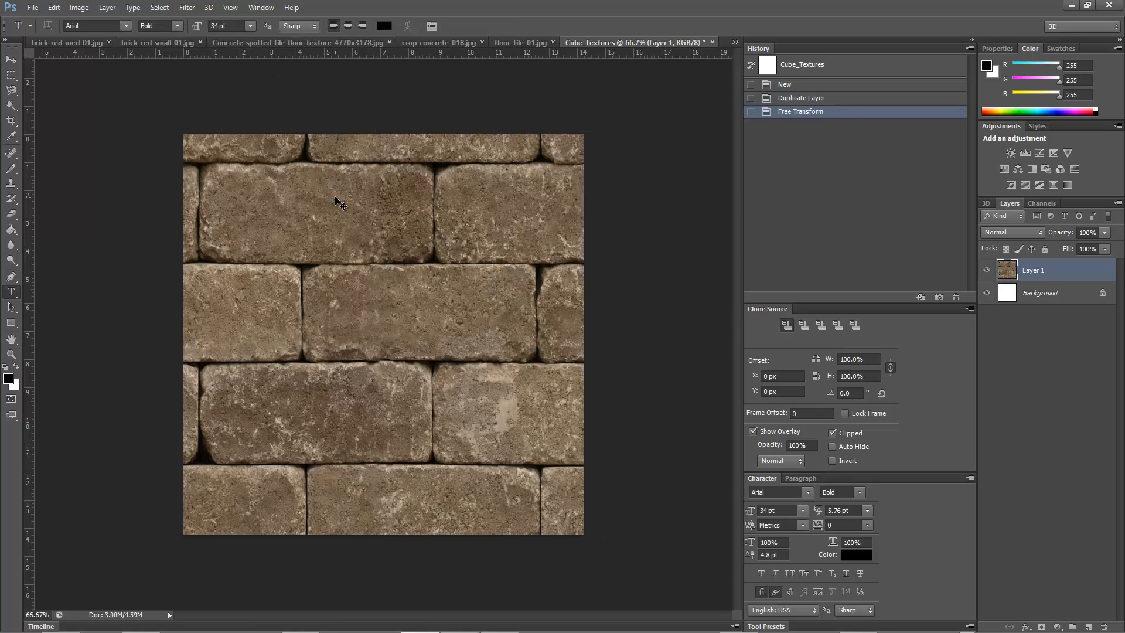
# Revert the free transform and rescale the original brick layer to 41% in width and height, centered at about X 510 px, Y 504.5 px
pyautogui.click(797, 99)
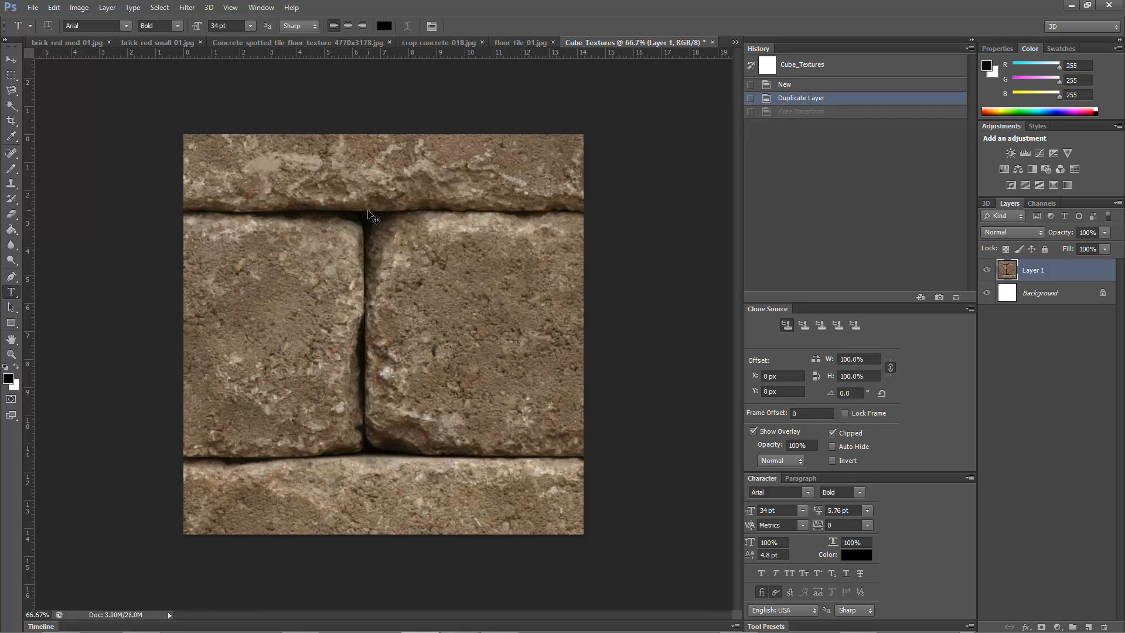
pyautogui.hotkey('ctrl', 't')
pyautogui.moveTo(395, 297); pyautogui.dragTo(313, 338)
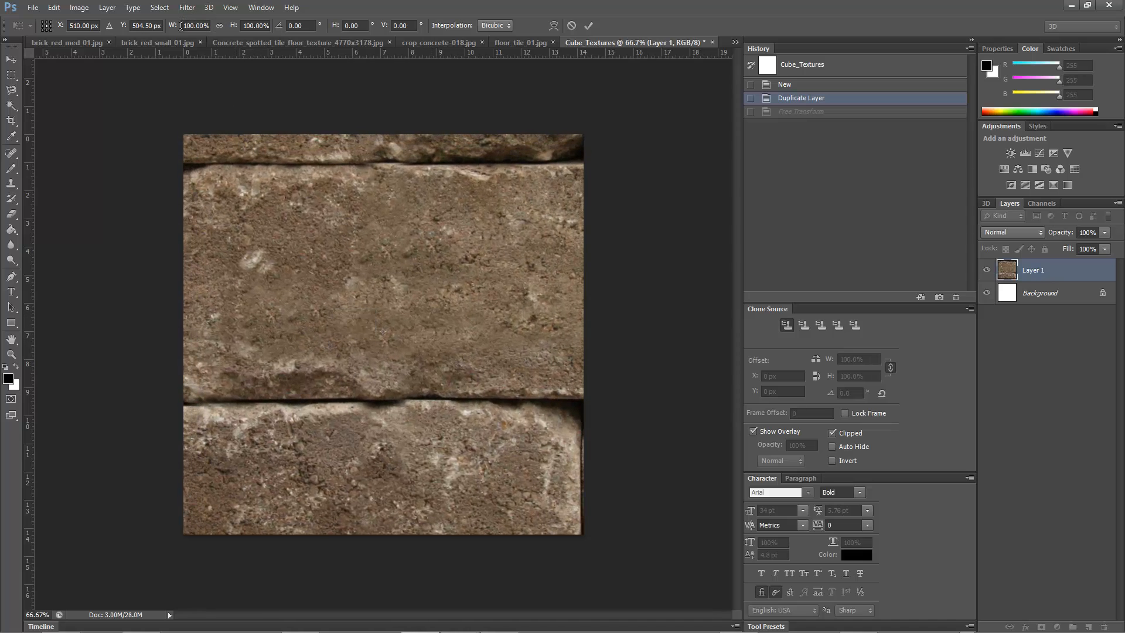
pyautogui.moveTo(183, 25); pyautogui.dragTo(210, 27)
pyautogui.write('41')
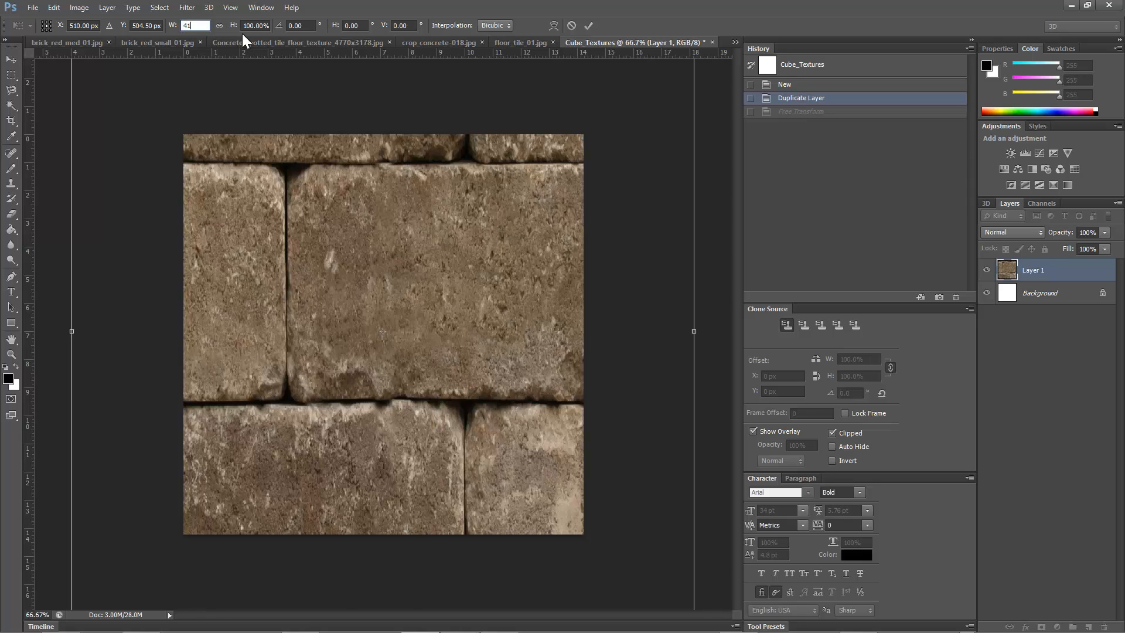
pyautogui.press('Tab')
pyautogui.write('41')
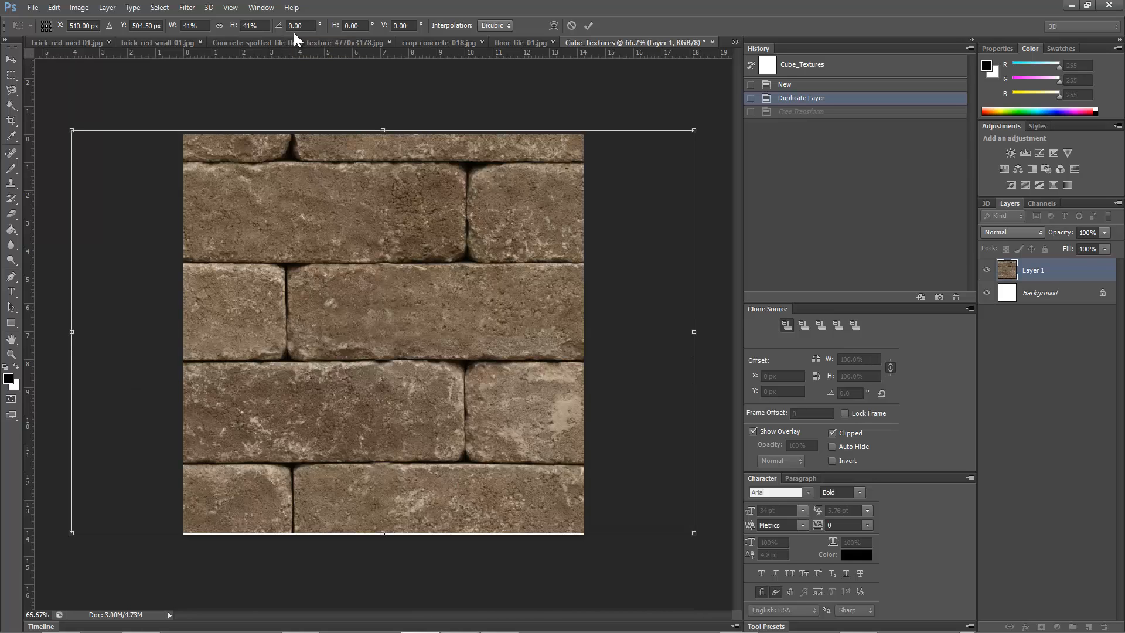
pyautogui.press('Return')
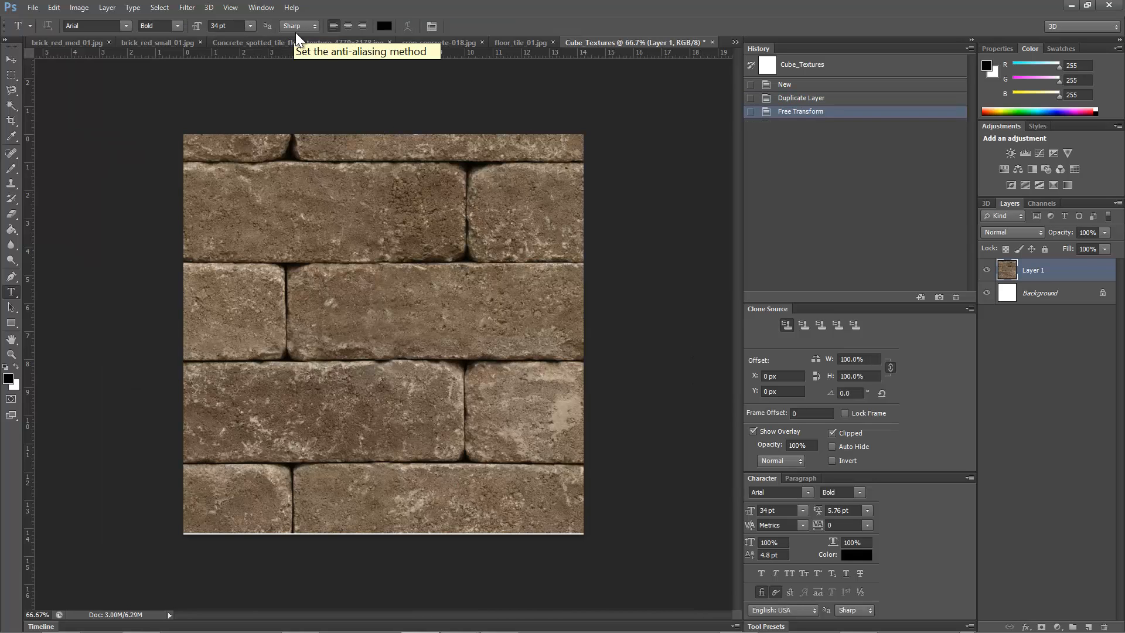
# Delete the white Background layer and save the document as Cube_Textures in Photoshop format in the Texture_Sets folder
pyautogui.moveTo(1049, 294); pyautogui.dragTo(1107, 627)
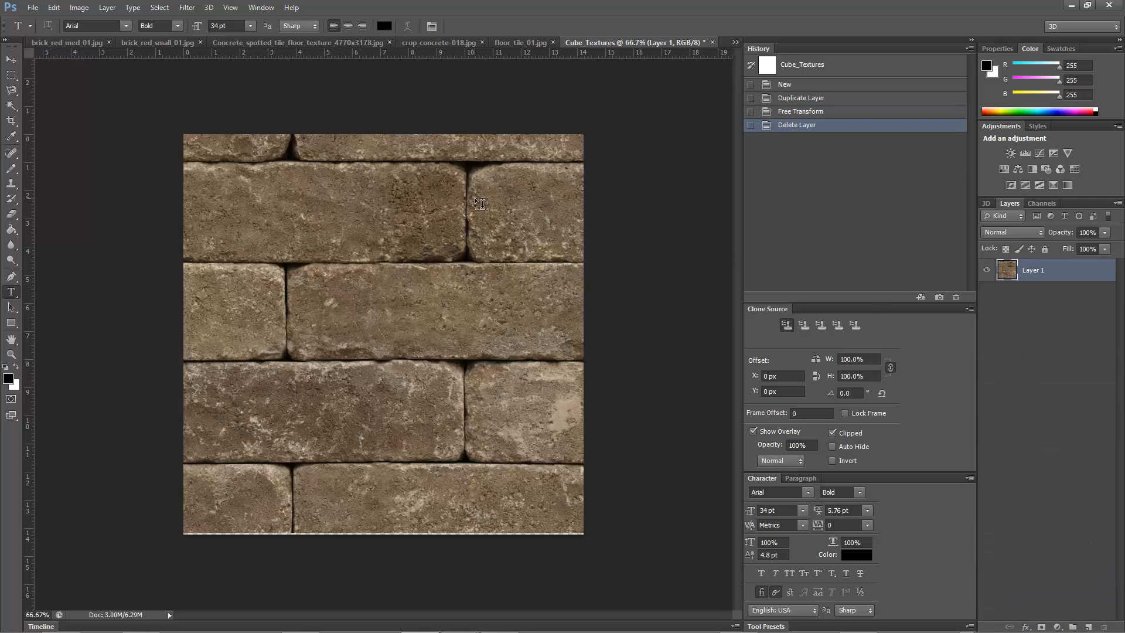
pyautogui.click(33, 8)
pyautogui.click(75, 202)
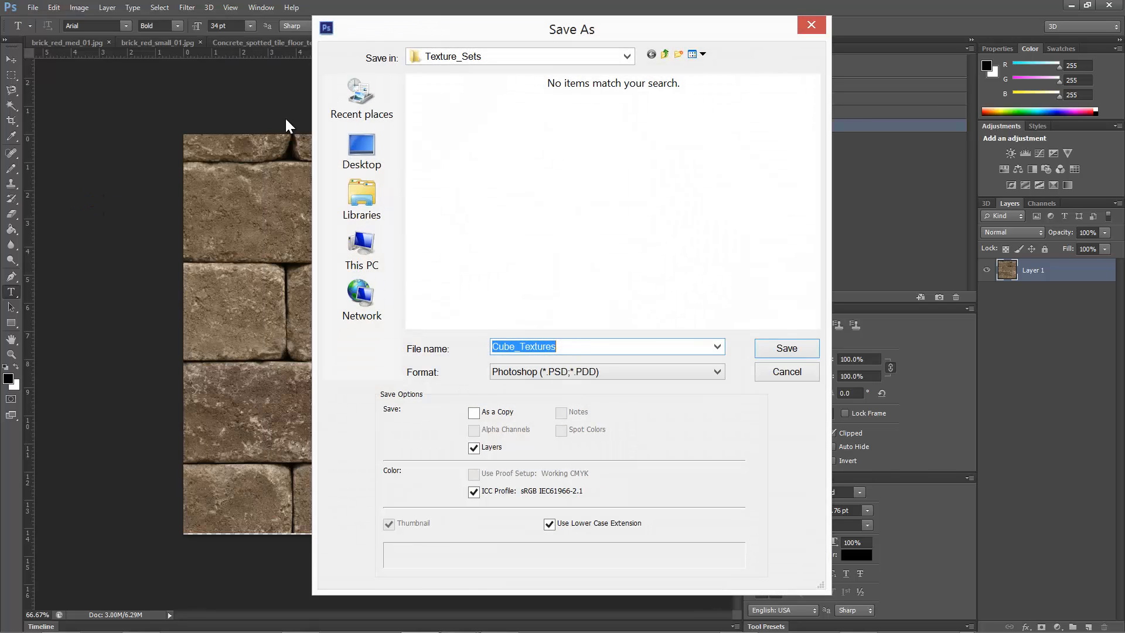
pyautogui.click(785, 351)
pyautogui.click(691, 193)
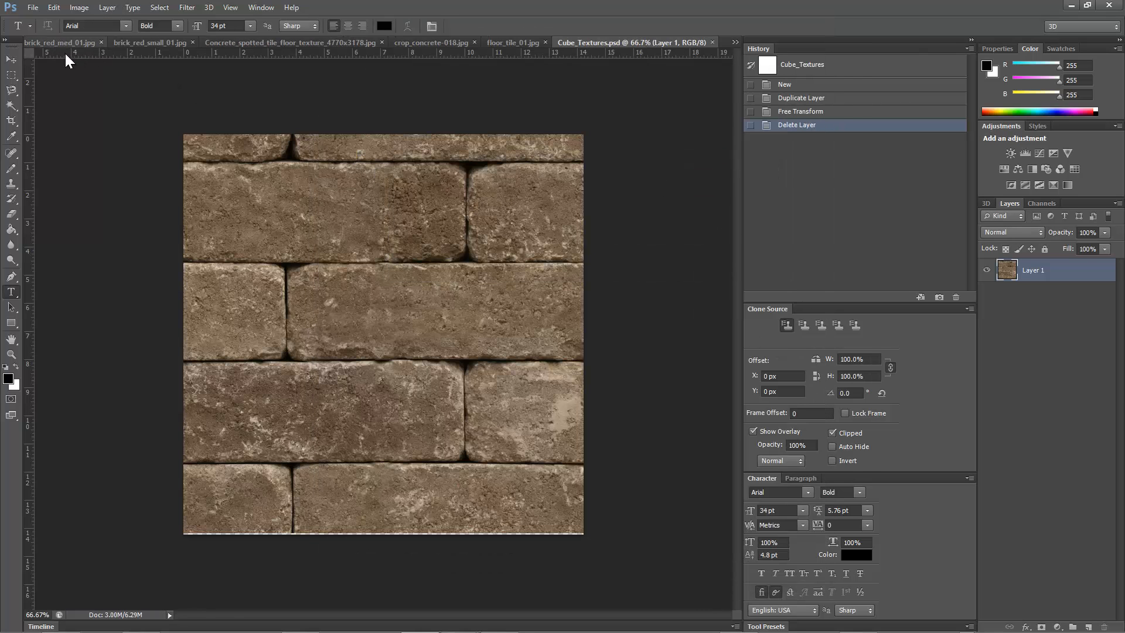
# Convert the Background of brick_red_med_01.jpg into a regular layer with the default name Layer 0
pyautogui.click(62, 44)
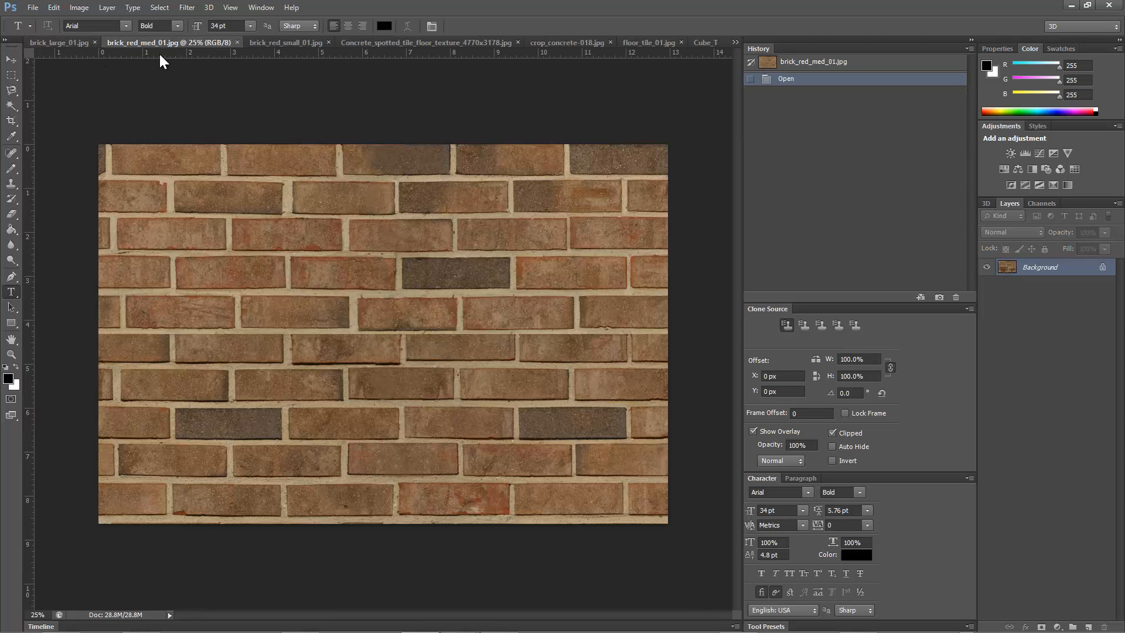
pyautogui.doubleClick(1041, 268)
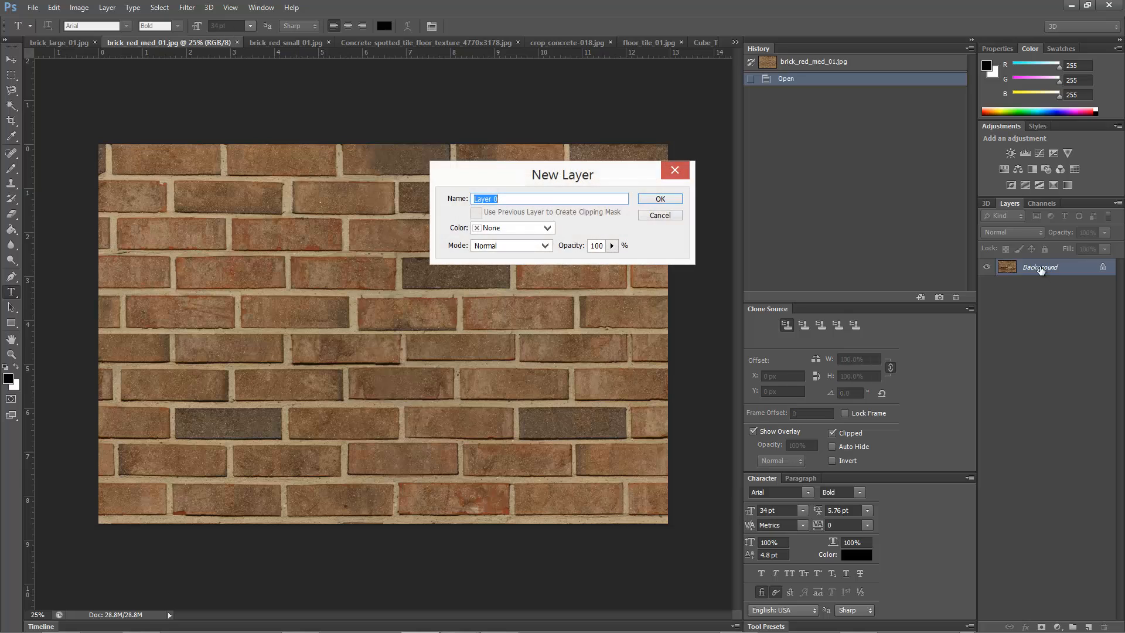
pyautogui.click(660, 200)
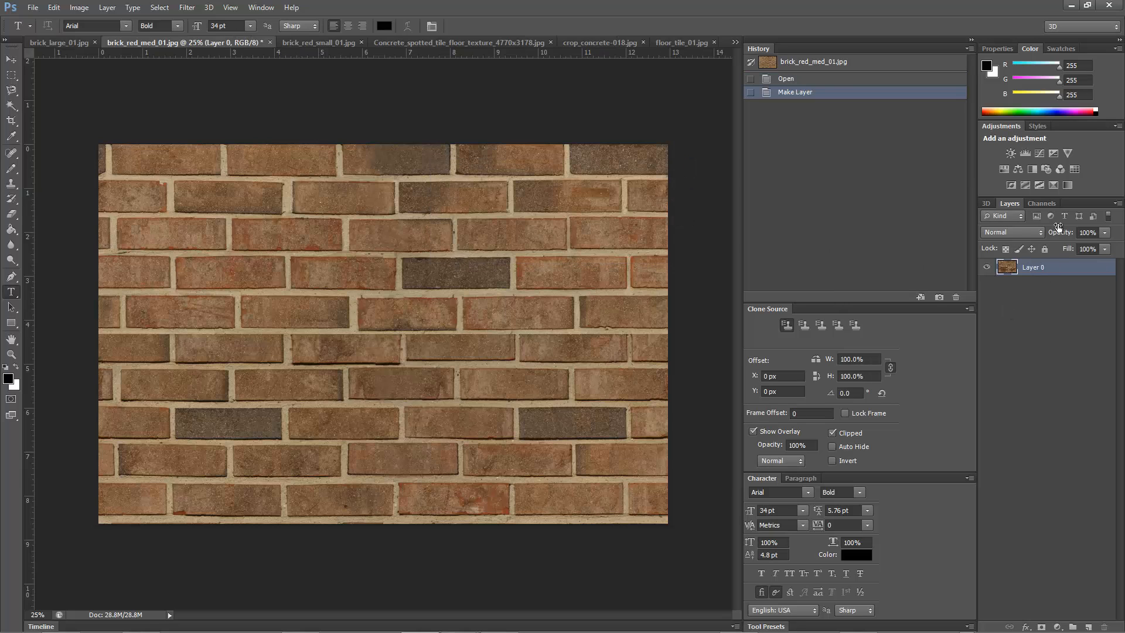
# Duplicate the medium red brick layer into the Cube_Textures.psd document
pyautogui.rightClick(1032, 267)
pyautogui.click(726, 150)
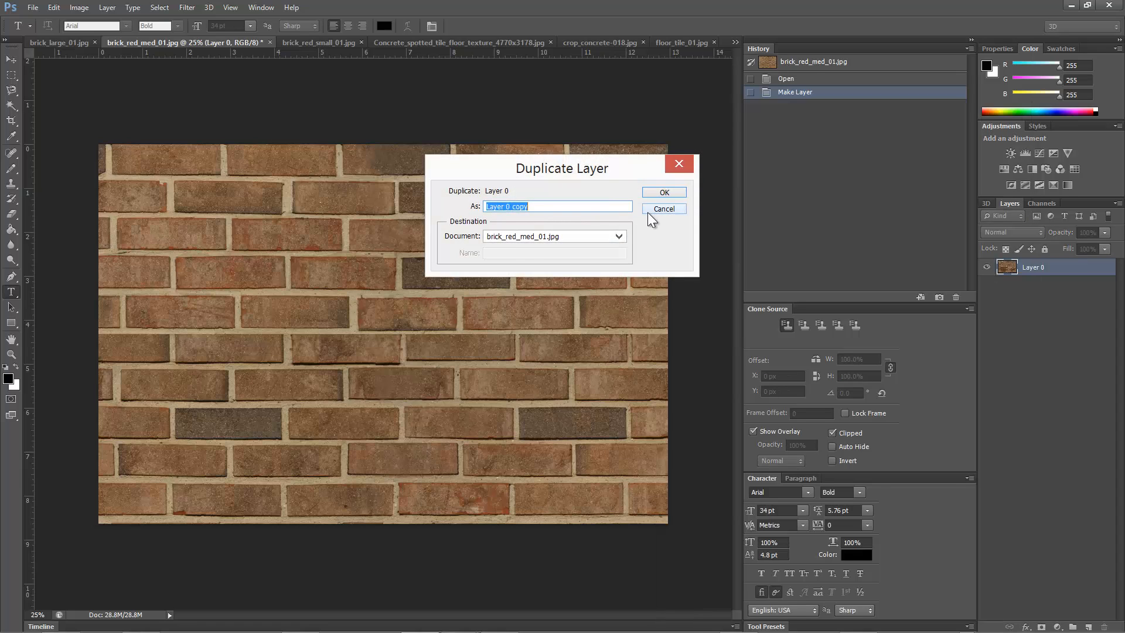
pyautogui.click(618, 236)
pyautogui.click(549, 343)
pyautogui.click(664, 193)
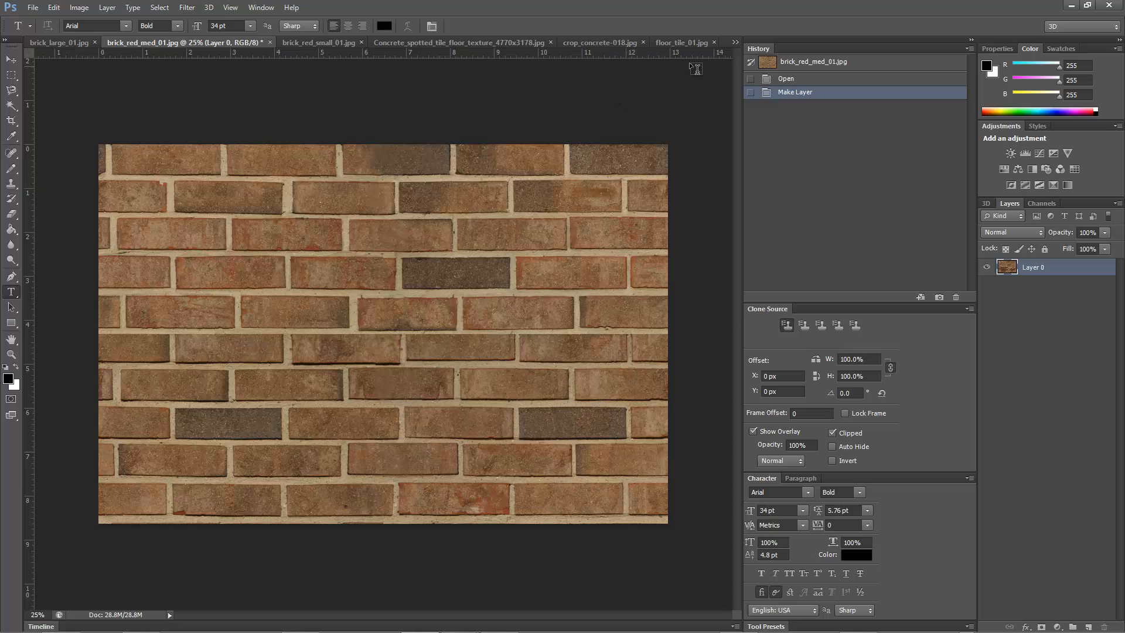
# In Cube_Textures.psd, free-transform the medium brick layer and move its center to about X 510 px, Y 485 px
pyautogui.click(735, 41)
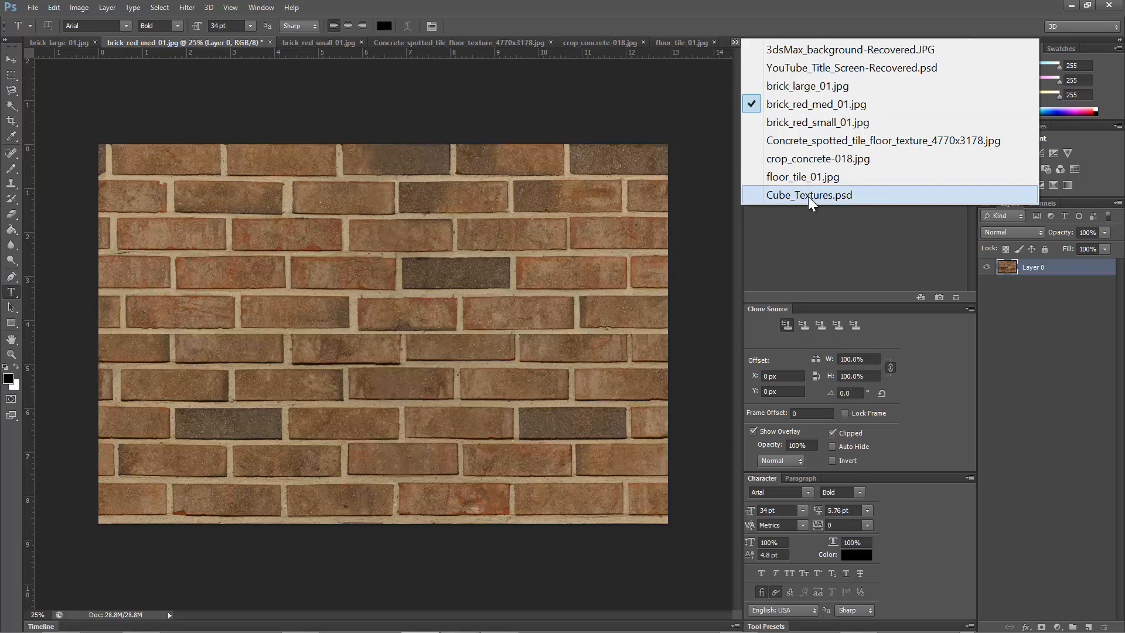
pyautogui.click(807, 195)
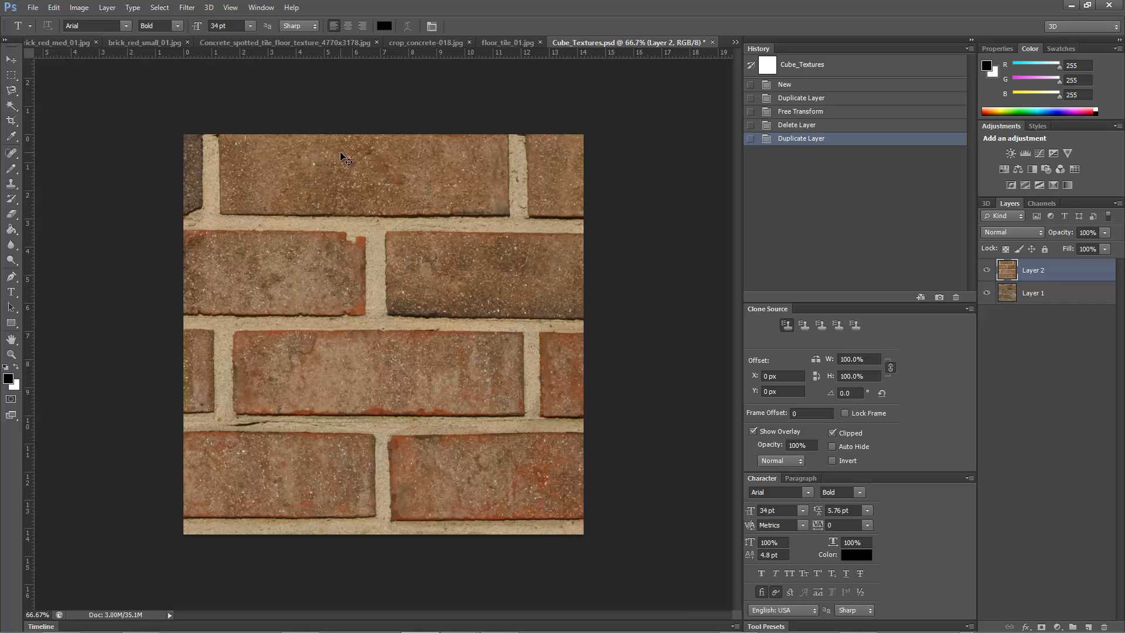
pyautogui.hotkey('ctrl', 't')
pyautogui.moveTo(528, 376); pyautogui.dragTo(219, 198)
pyautogui.moveTo(403, 336); pyautogui.dragTo(354, 312)
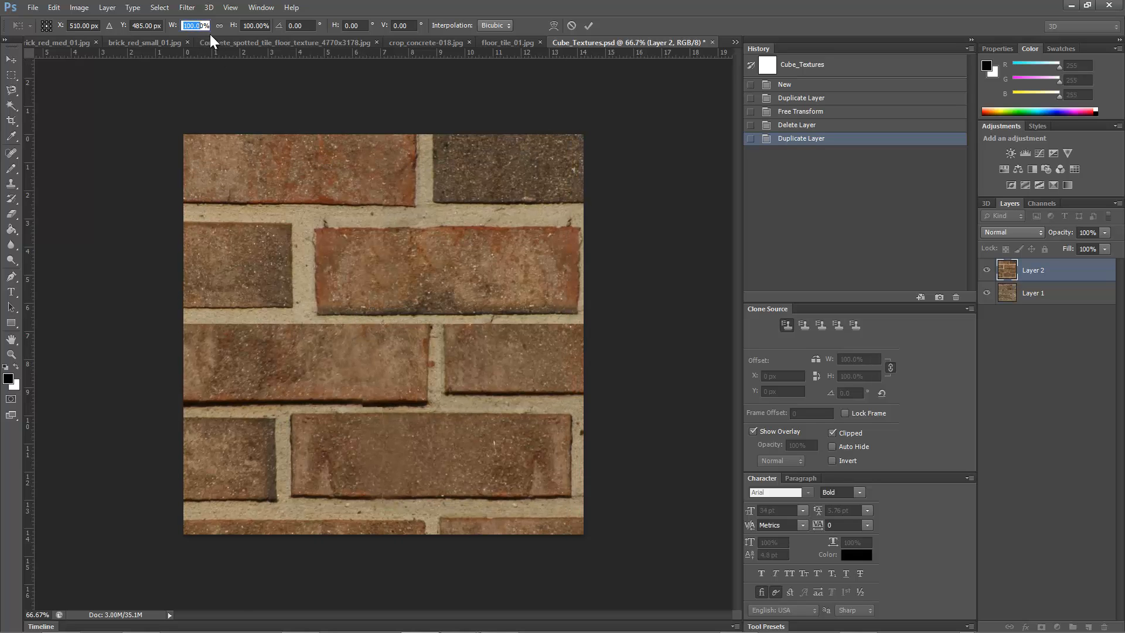
# Try scaling the medium brick layer to 30% in both width and height
pyautogui.write('41')
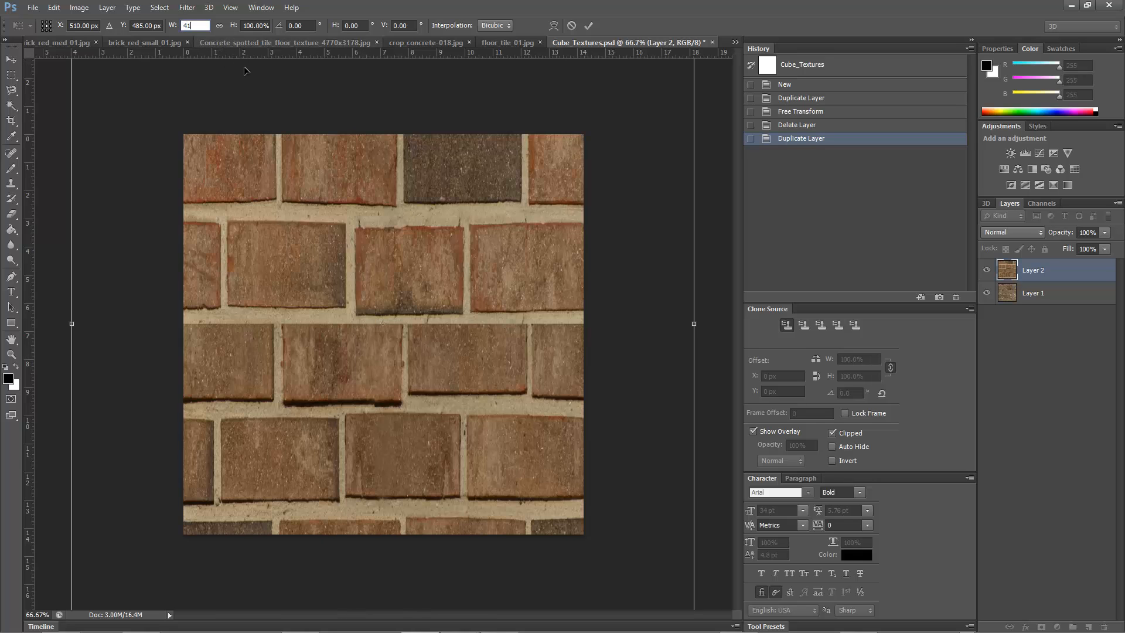
pyautogui.press('Return')
pyautogui.write('30')
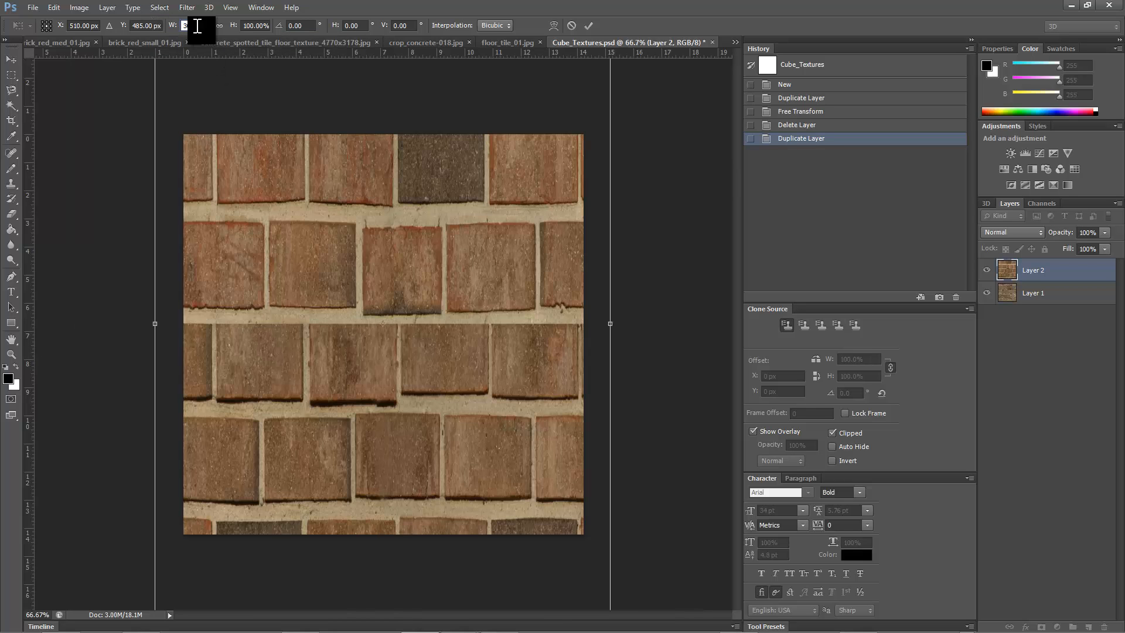
pyautogui.click(245, 24)
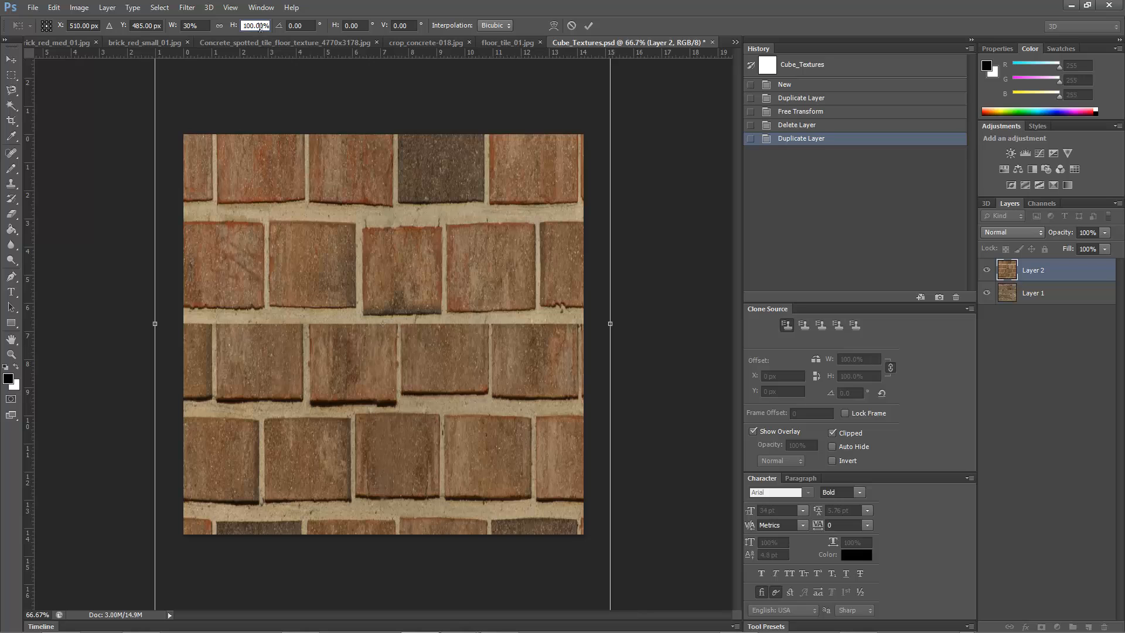
pyautogui.write('3')
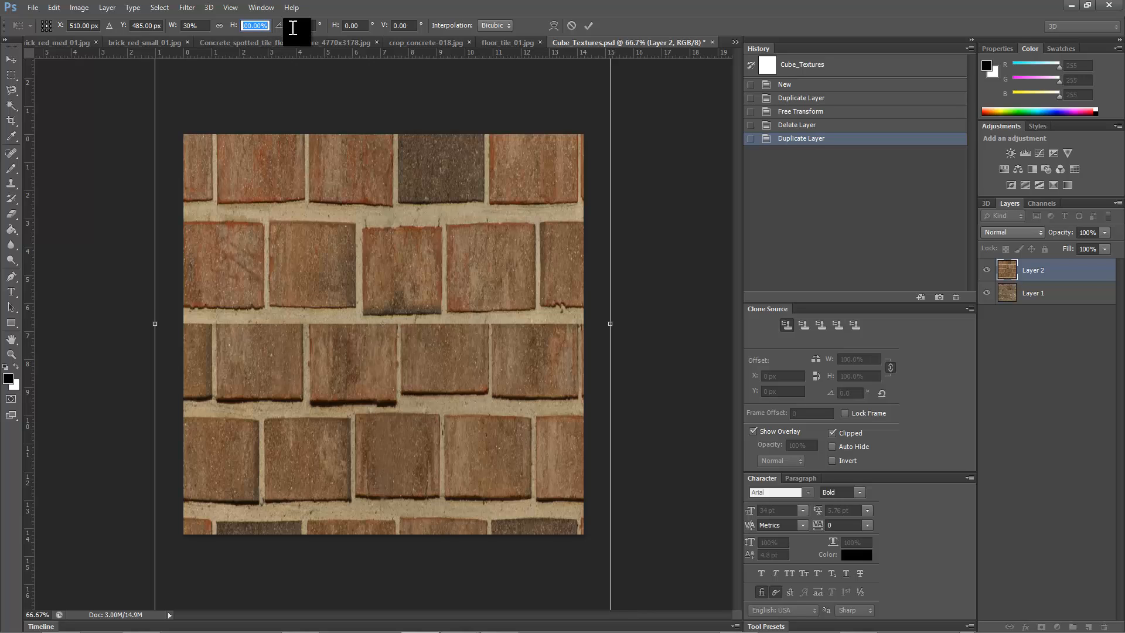
pyautogui.write('0')
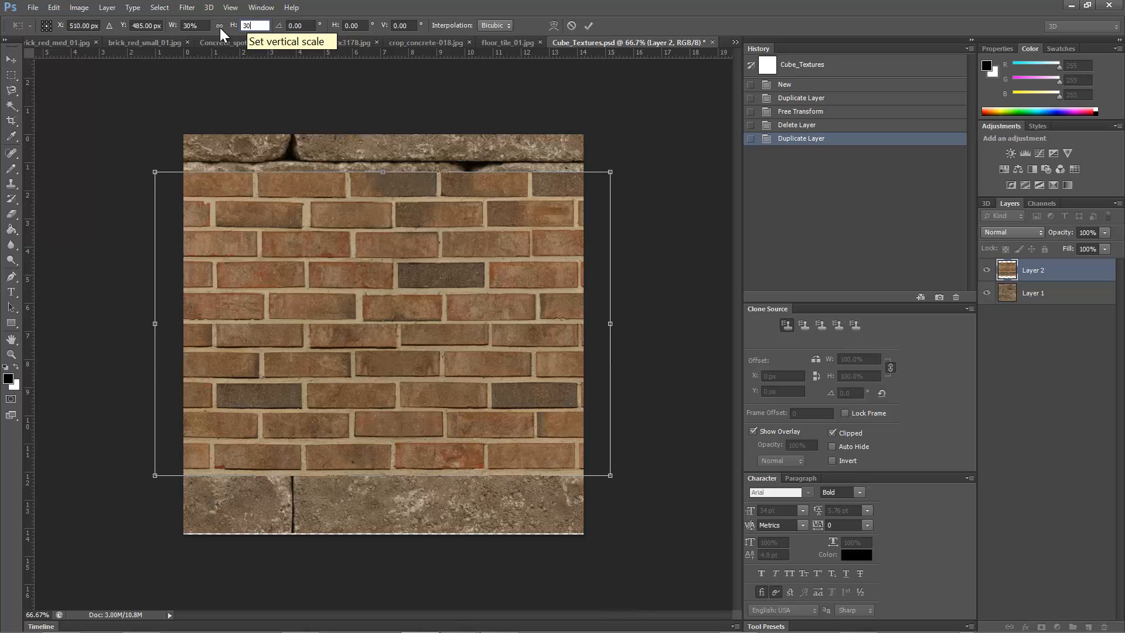
# Scale the medium brick layer to 41% in width and height, and move its center down to about Y 505.5 px
pyautogui.click(246, 25)
pyautogui.write('41')
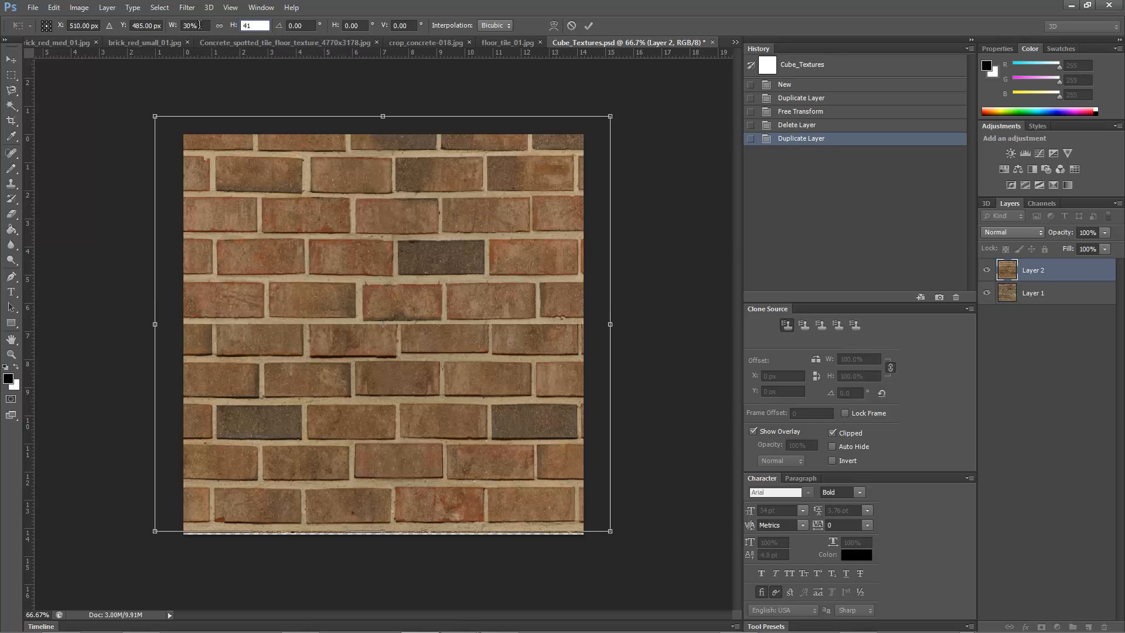
pyautogui.click(191, 25)
pyautogui.write('41')
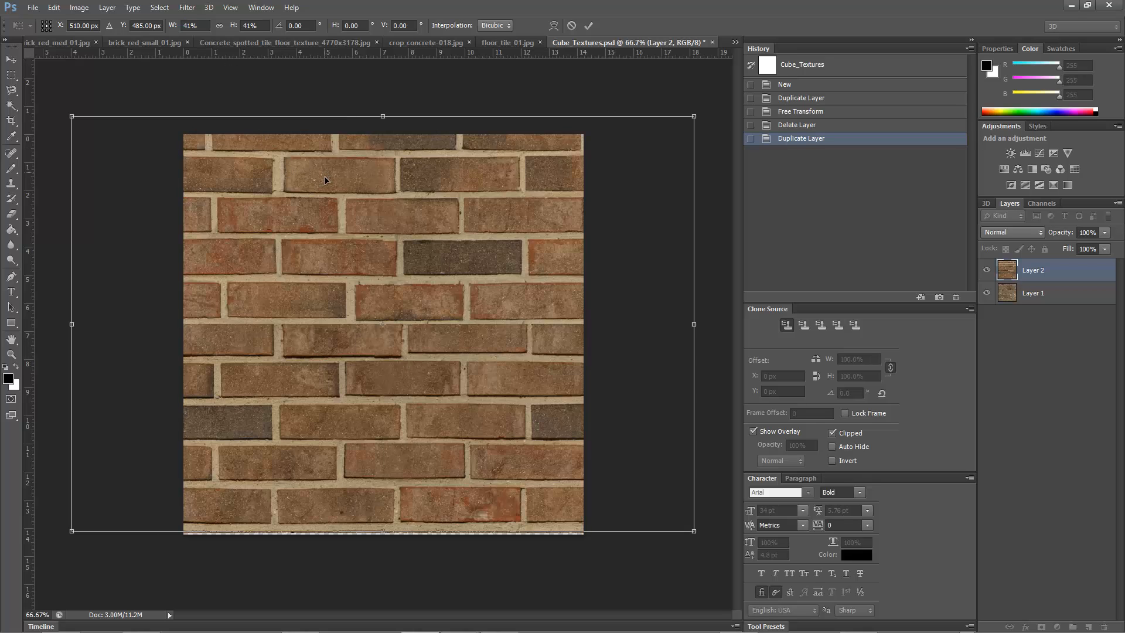
pyautogui.moveTo(325, 173); pyautogui.dragTo(324, 181)
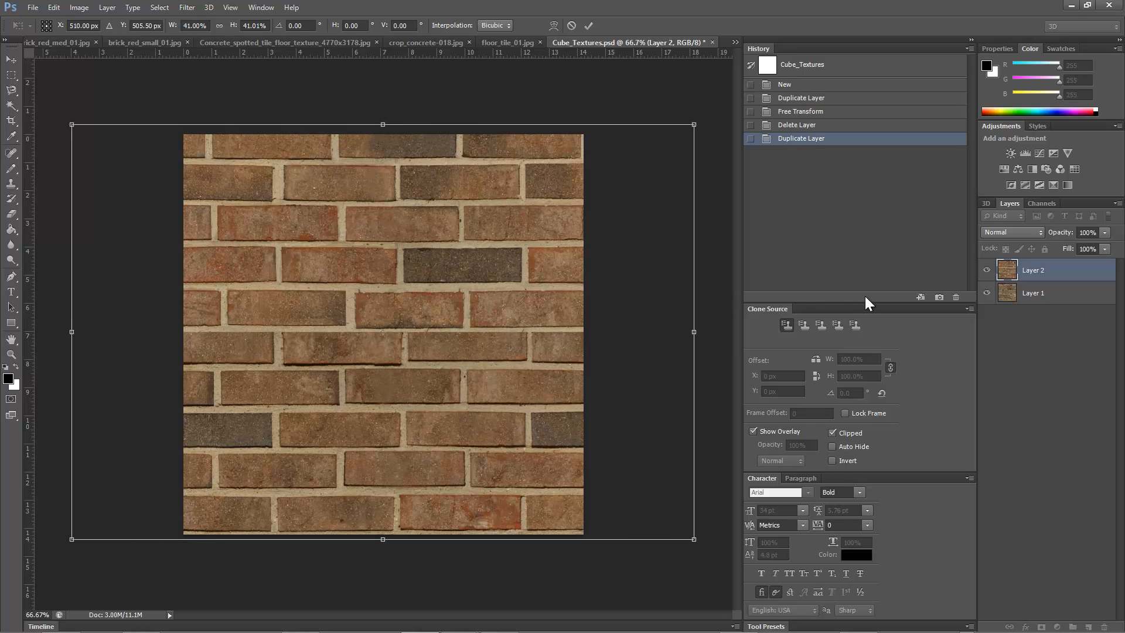
pyautogui.press('Return')
pyautogui.press('t')
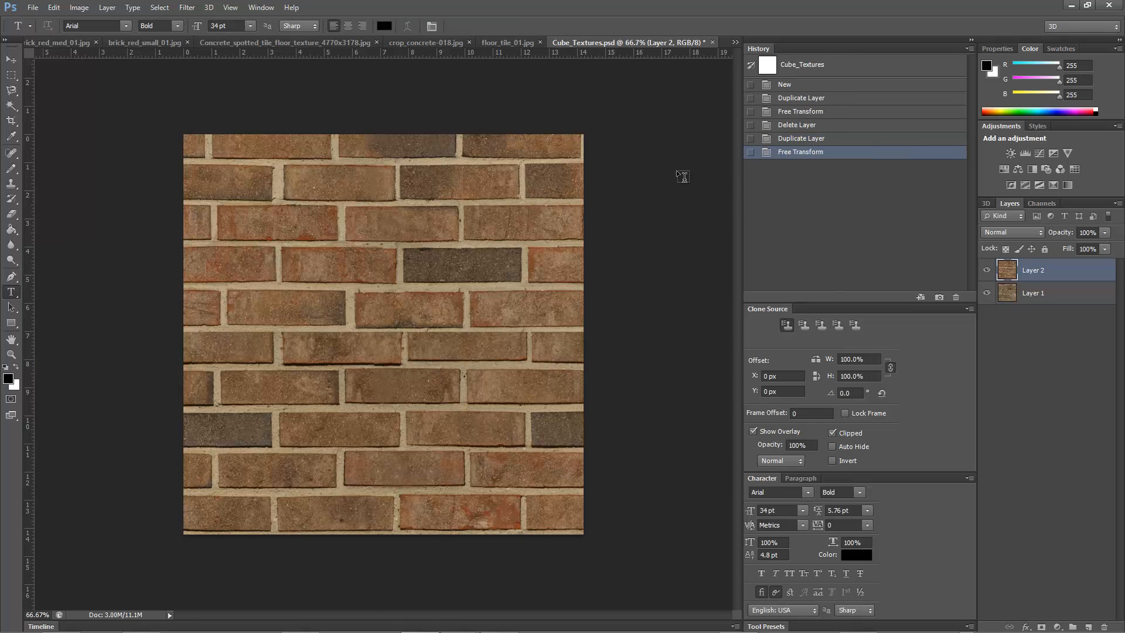
# Save Cube_Textures.psd and switch to the brick_red_med_01.jpg document
pyautogui.click(32, 8)
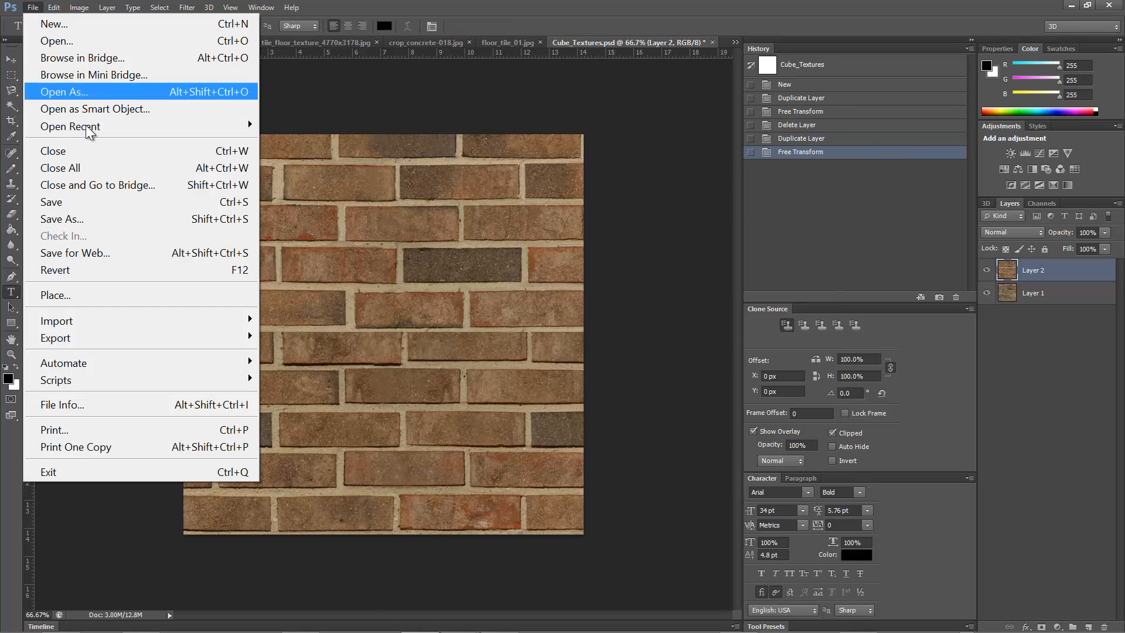
pyautogui.click(113, 209)
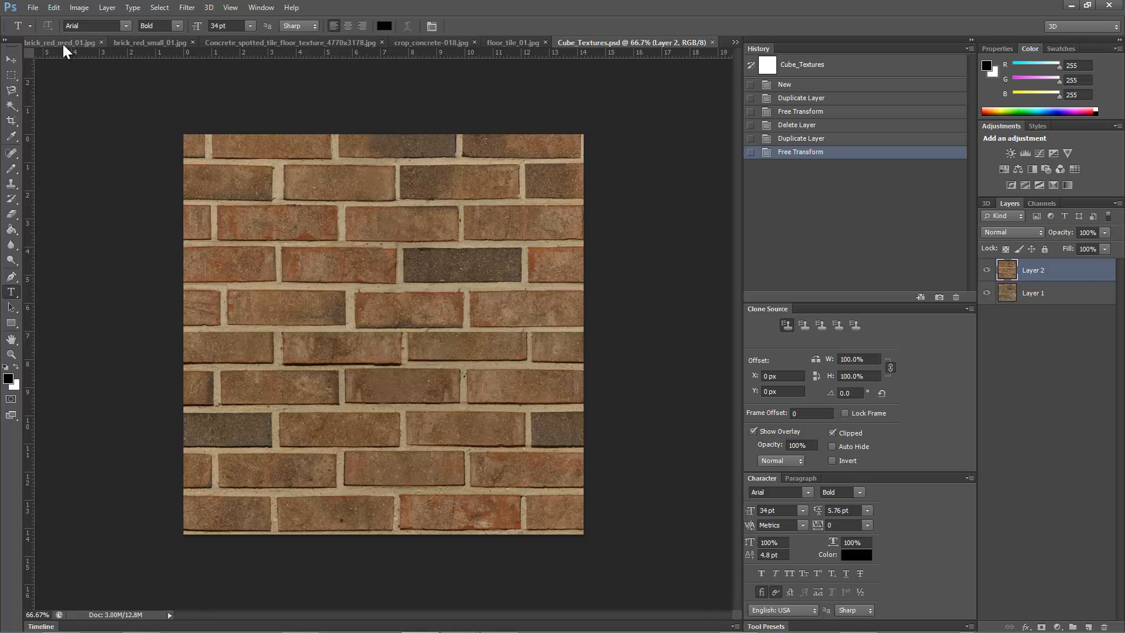
pyautogui.click(61, 42)
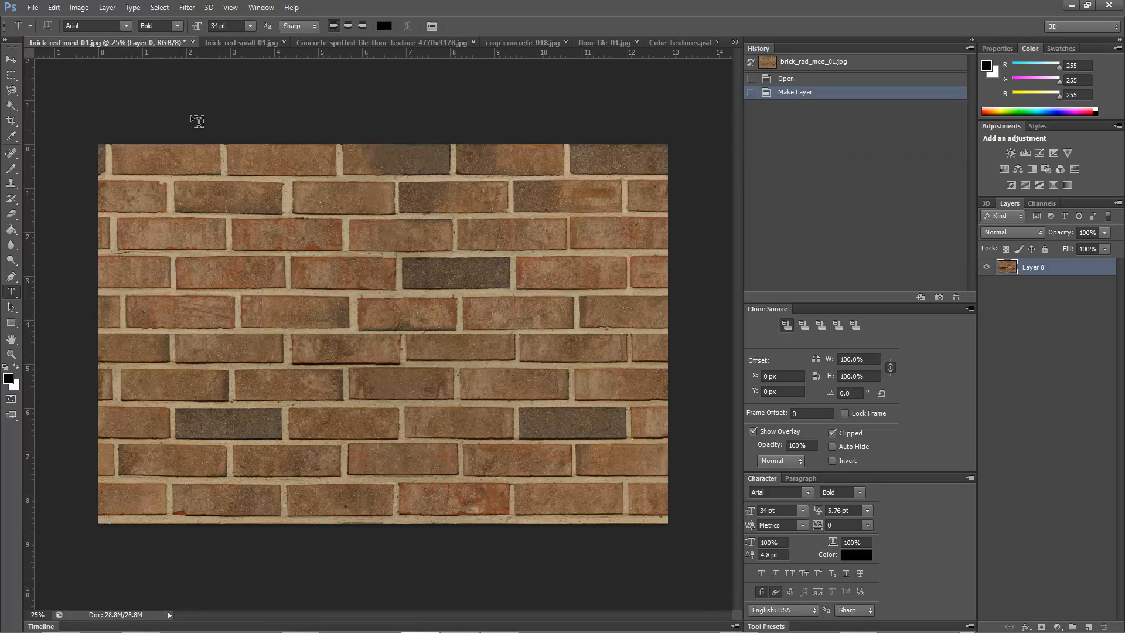
# Close the brick_red_med_01.jpg document, saving its changes as a Photoshop file with Maximize Compatibility enabled
pyautogui.click(192, 42)
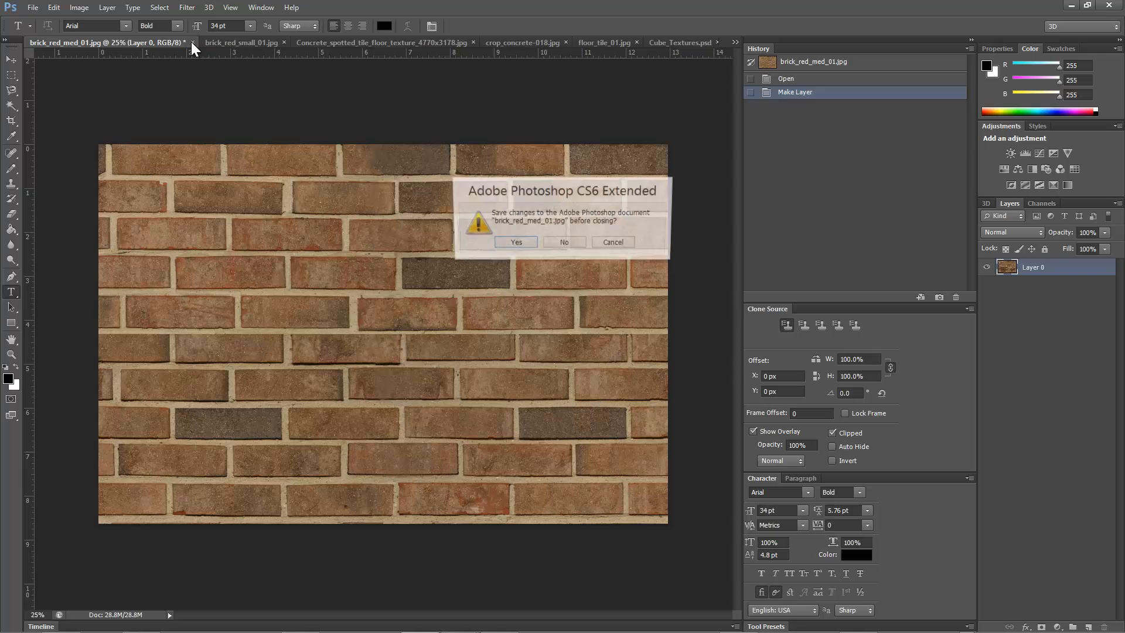
pyautogui.click(514, 243)
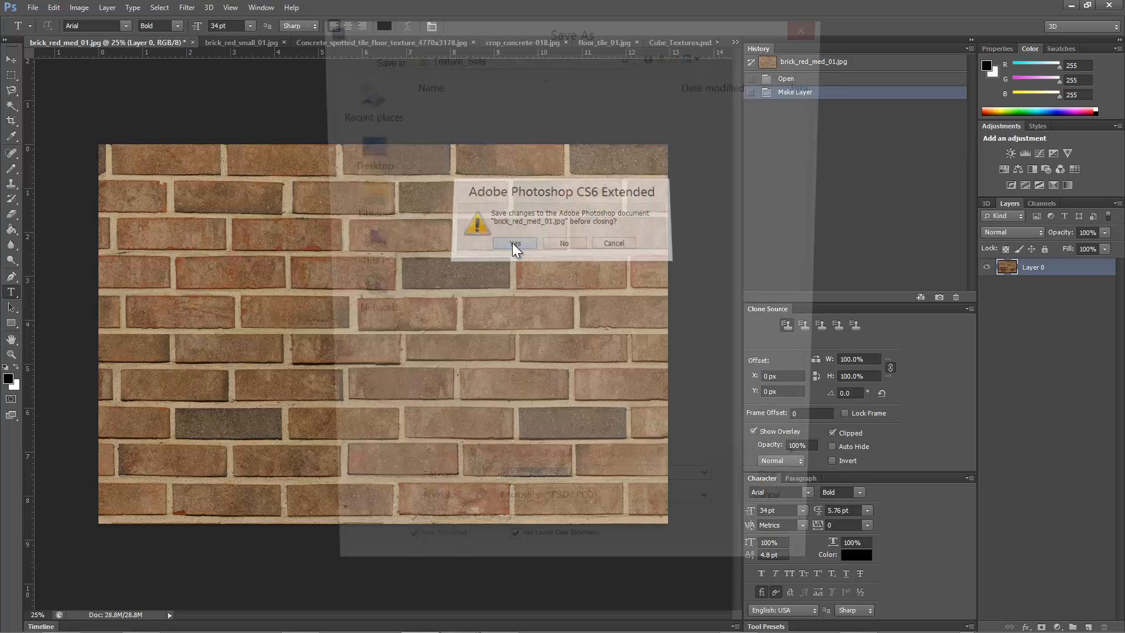
pyautogui.click(785, 501)
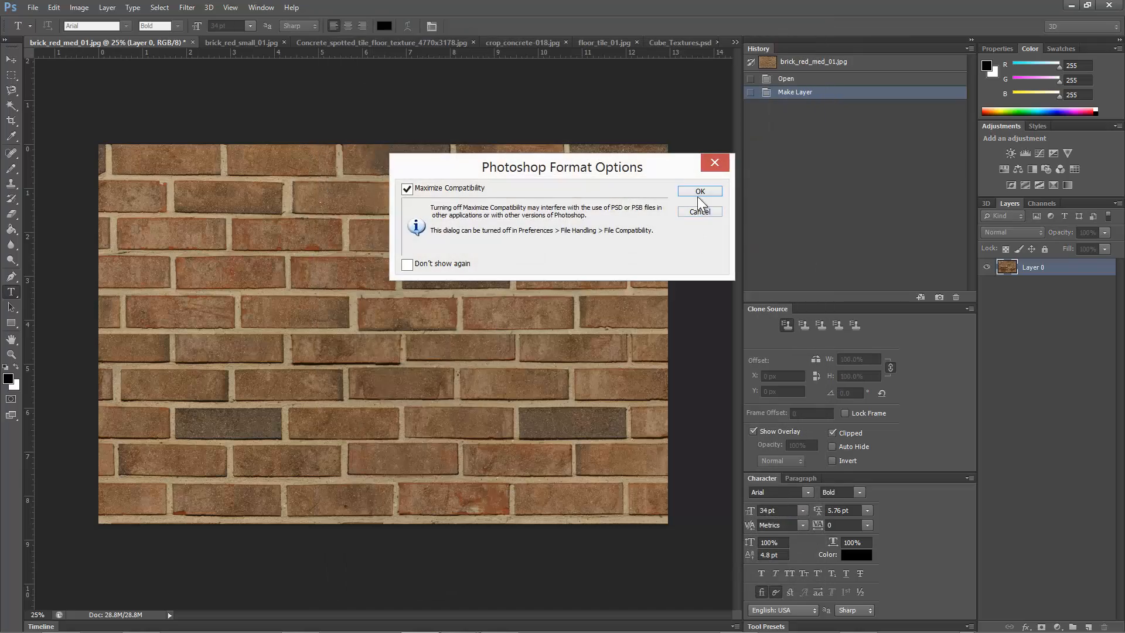
pyautogui.click(699, 194)
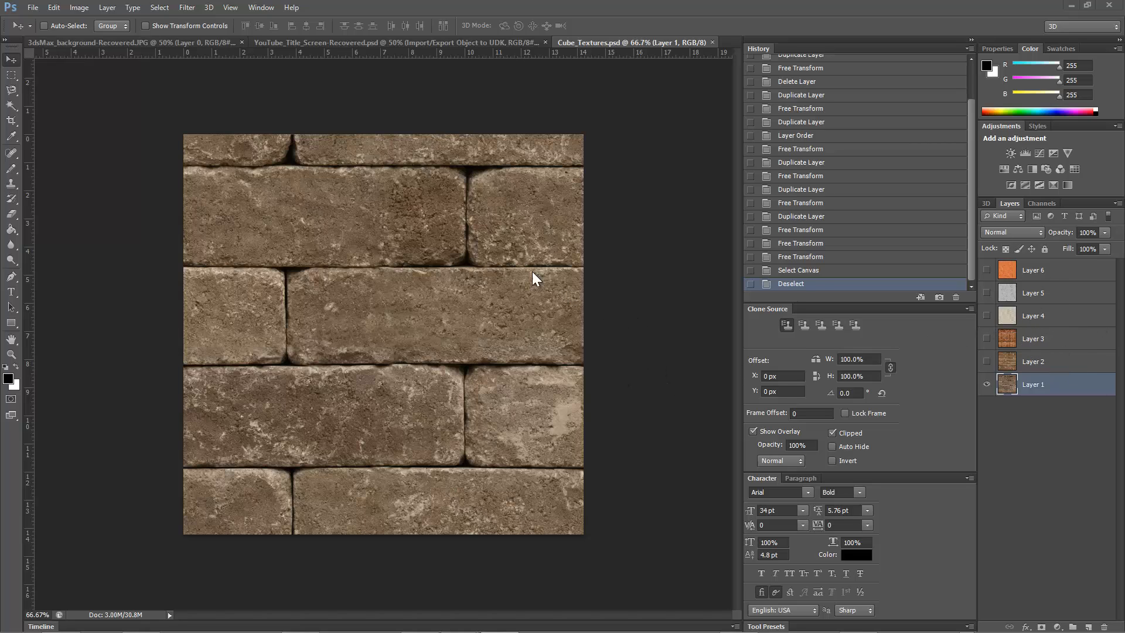
# Compare the Layer 2 and Layer 1 textures by toggling Layer 2's visibility, leaving it hidden and Layer 1 selected
pyautogui.click(32, 8)
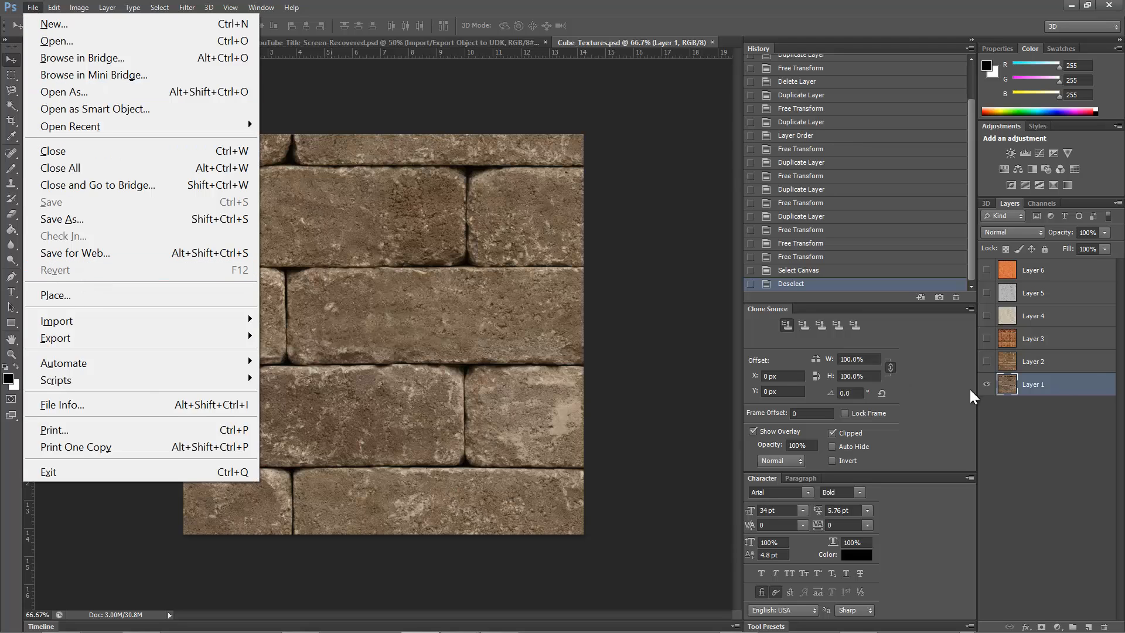
pyautogui.click(1043, 351)
pyautogui.click(1034, 361)
pyautogui.click(987, 361)
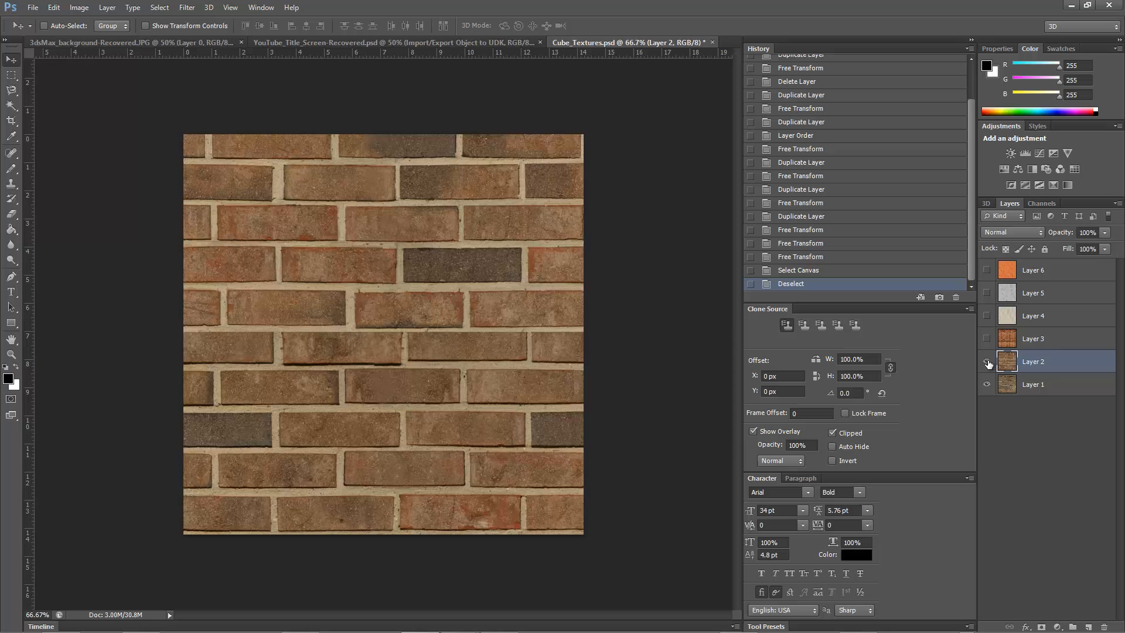
pyautogui.click(987, 362)
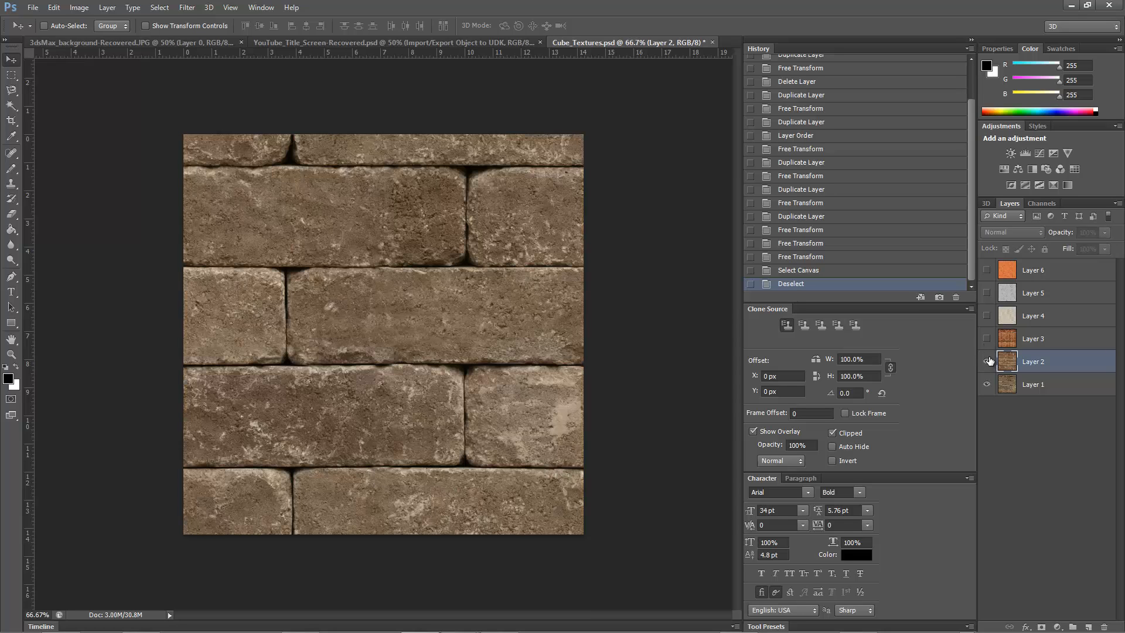
pyautogui.click(987, 363)
pyautogui.click(987, 363)
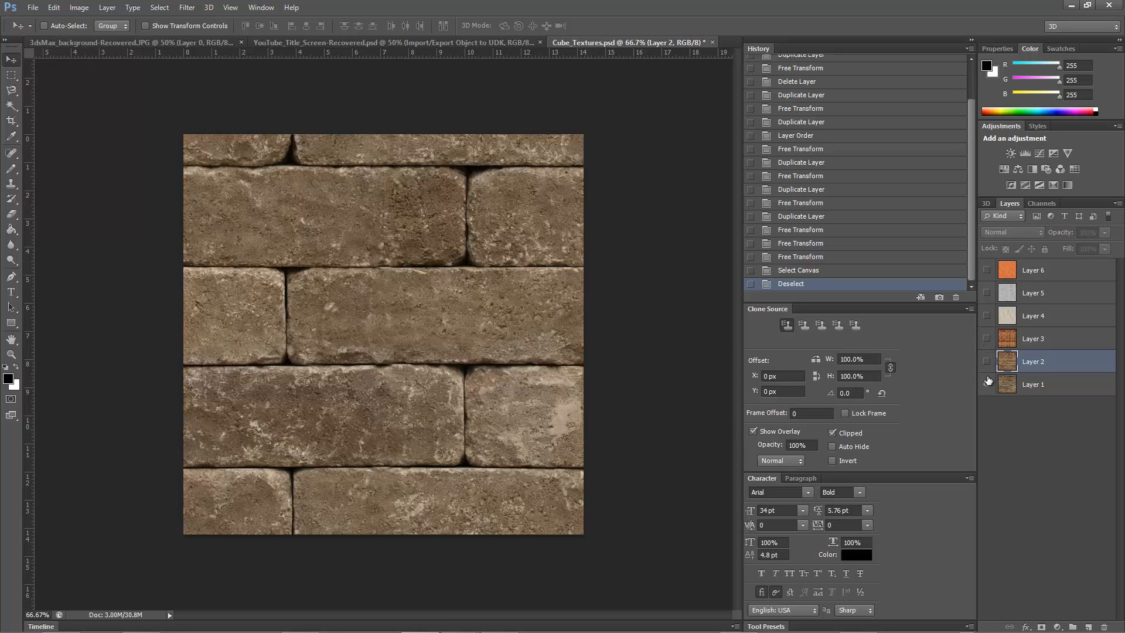
pyautogui.click(1072, 385)
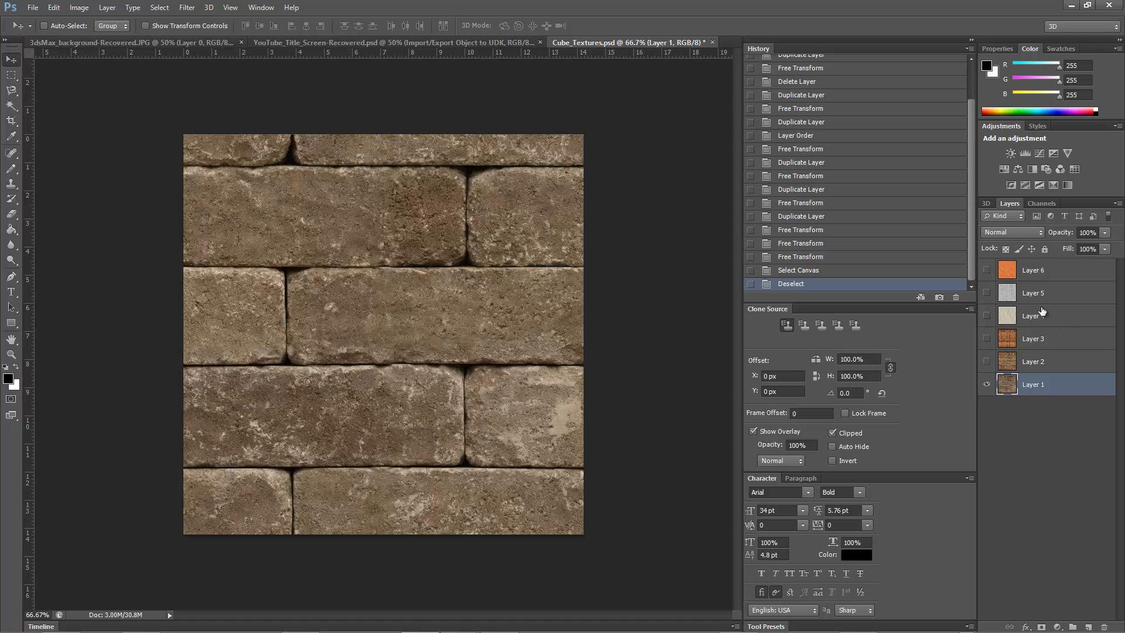
# Save a copy of the visible Layer 1 brick texture as Brick01.tga in the Texture_Sets folder, in Targa format at 24 bits/pixel
pyautogui.click(36, 7)
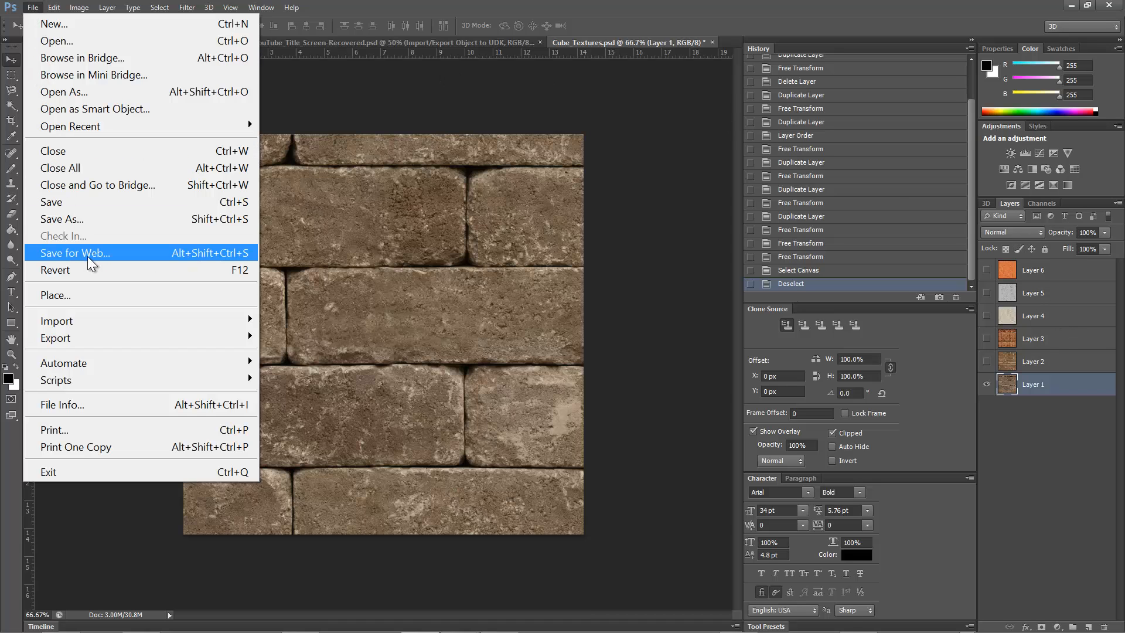
pyautogui.click(83, 222)
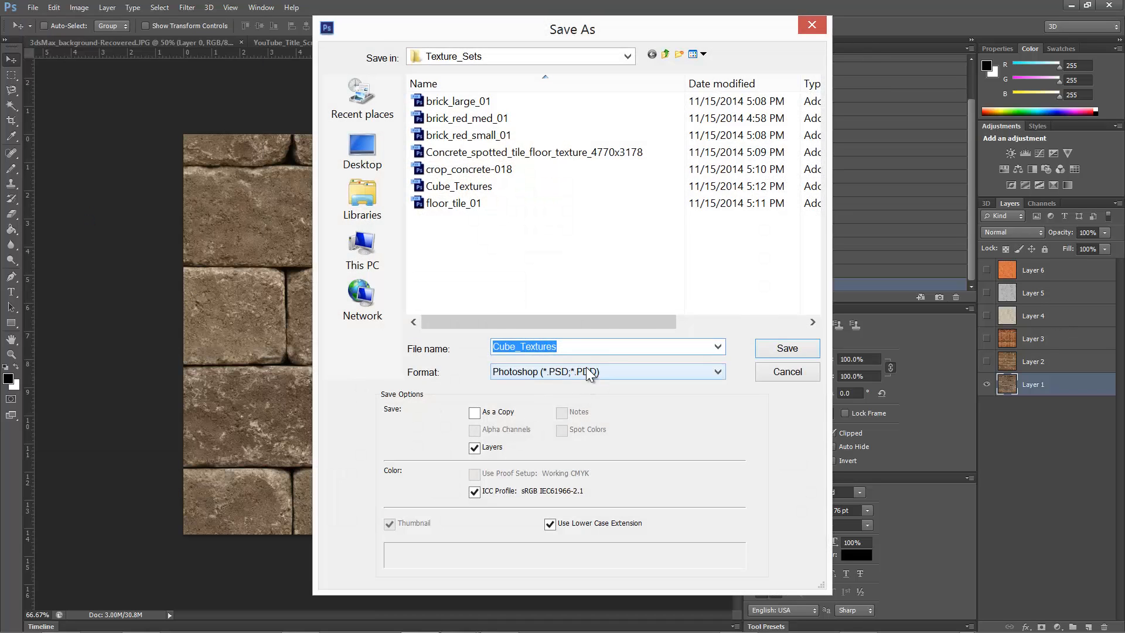
pyautogui.click(589, 374)
pyautogui.click(535, 350)
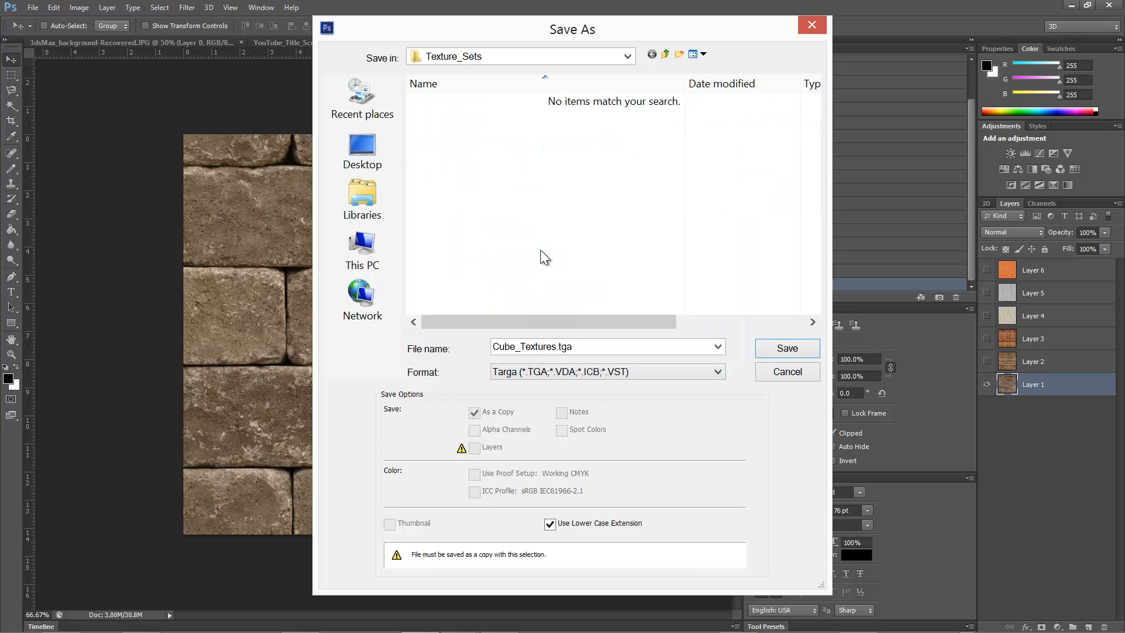
pyautogui.click(558, 347)
pyautogui.moveTo(558, 348); pyautogui.dragTo(420, 348)
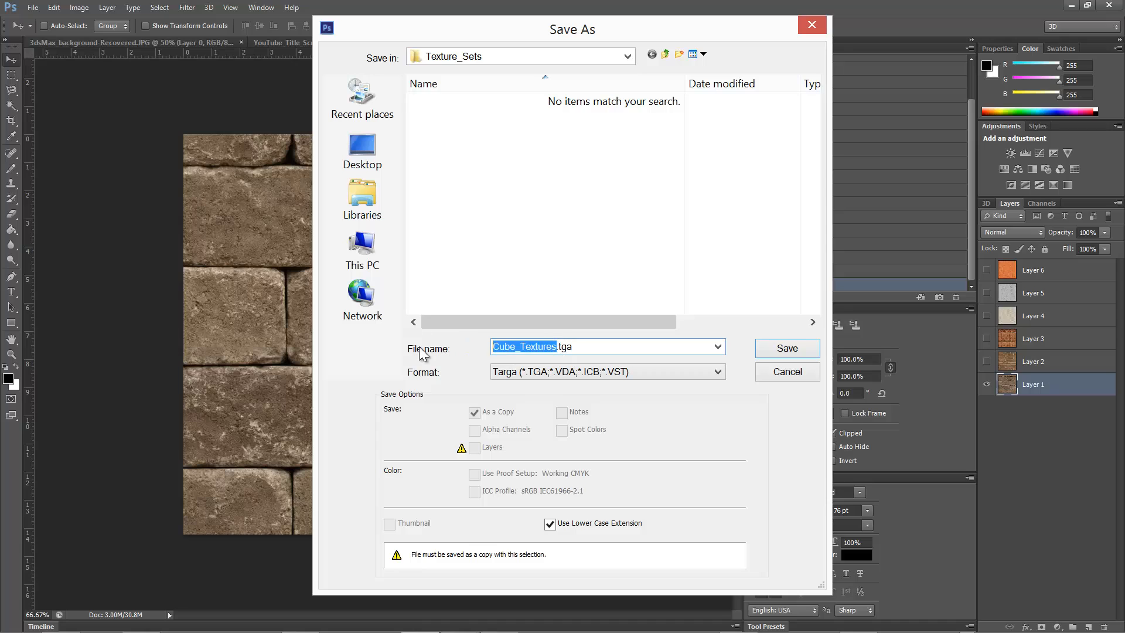
pyautogui.write('Brick')
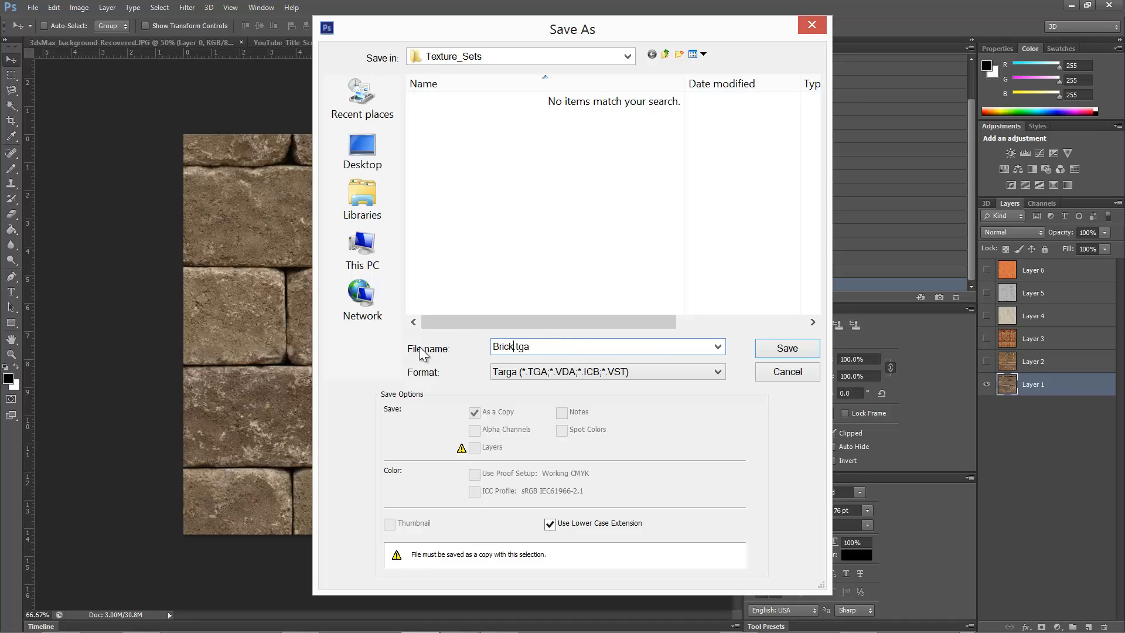
pyautogui.write('01')
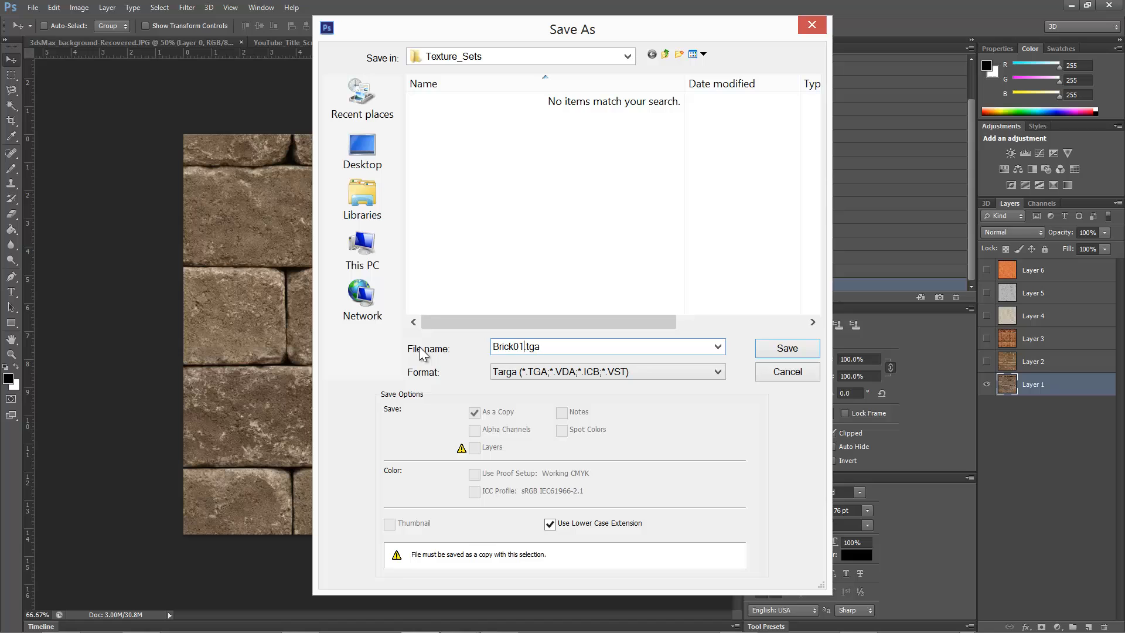
pyautogui.click(795, 349)
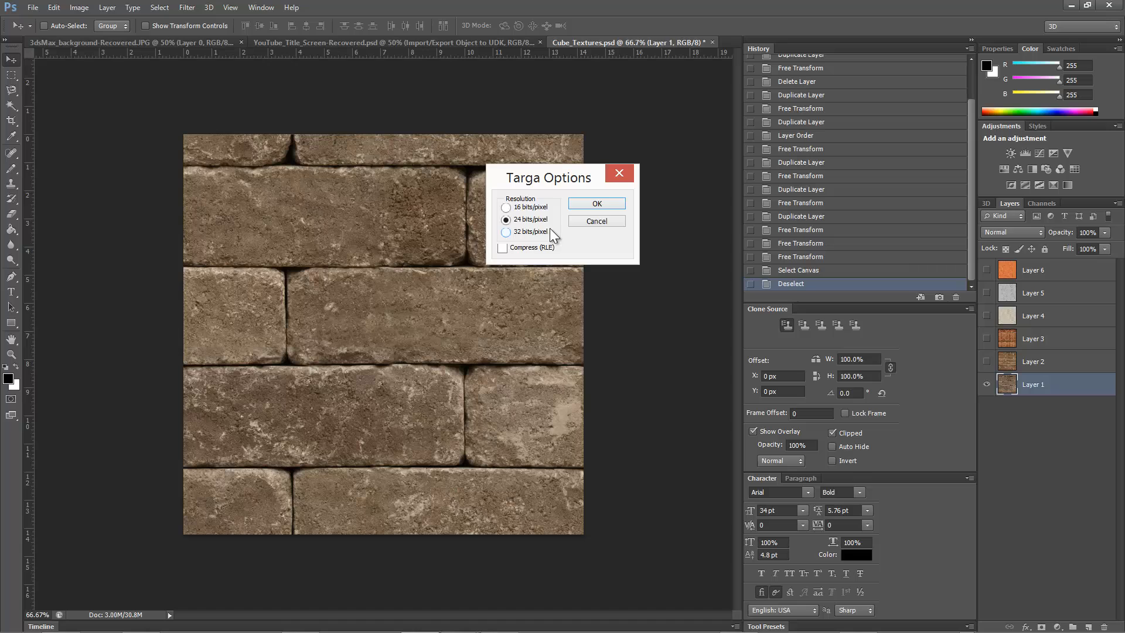
pyautogui.click(598, 205)
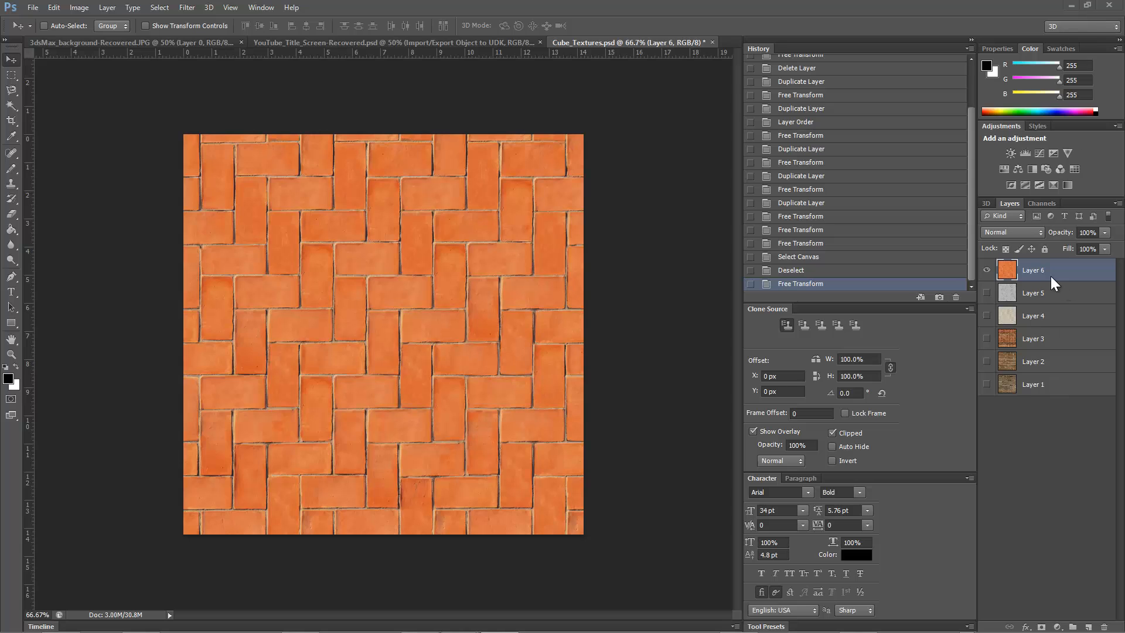
# Switch to 3ds Max and change the first Material Editor slot to Multi/Sub-Object, keeping the old material as sub-material
pyautogui.click(1071, 5)
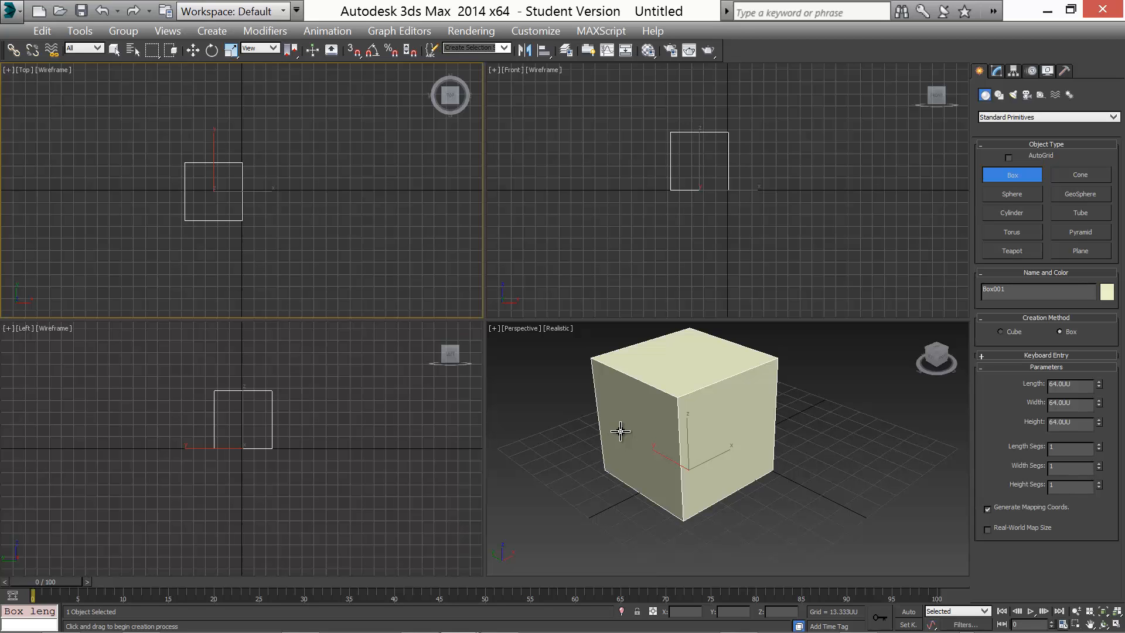
pyautogui.click(648, 50)
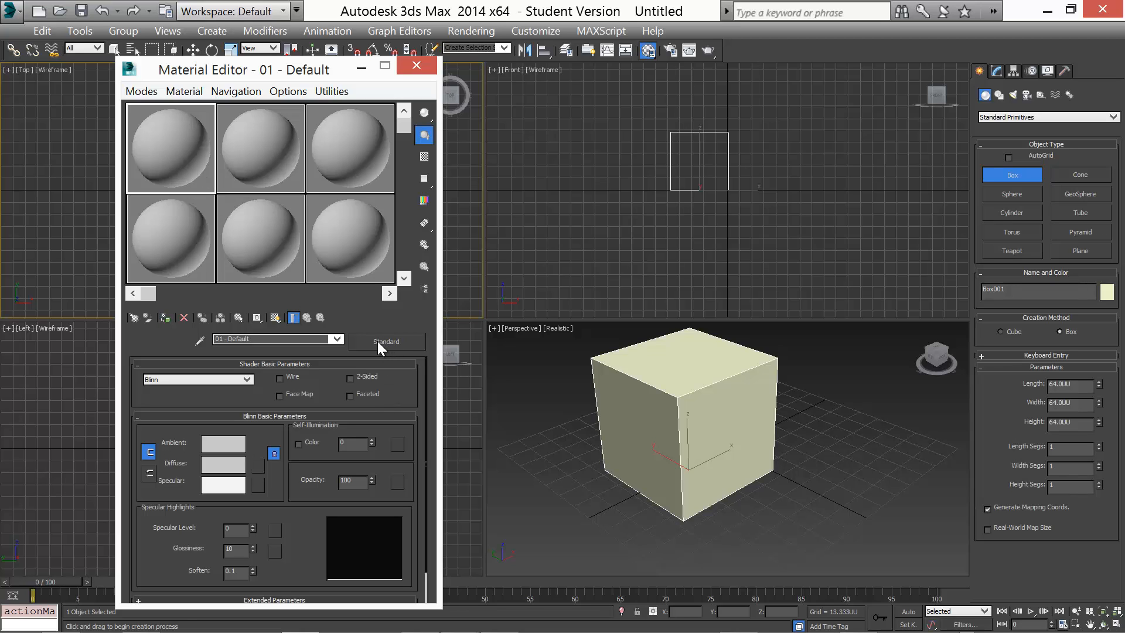
pyautogui.click(398, 338)
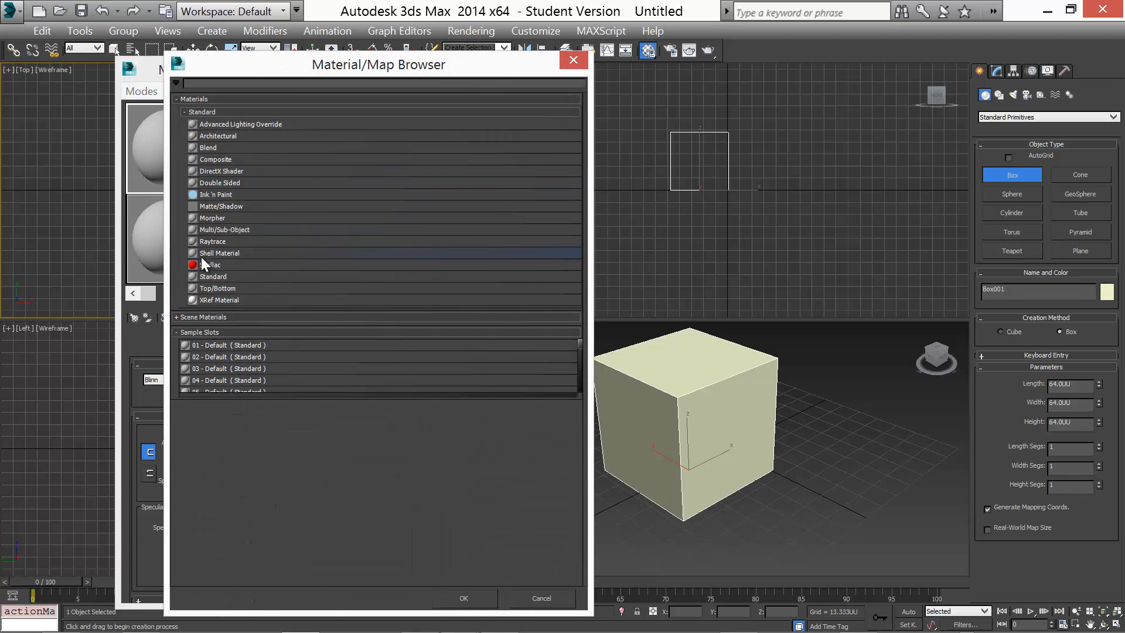
pyautogui.doubleClick(224, 230)
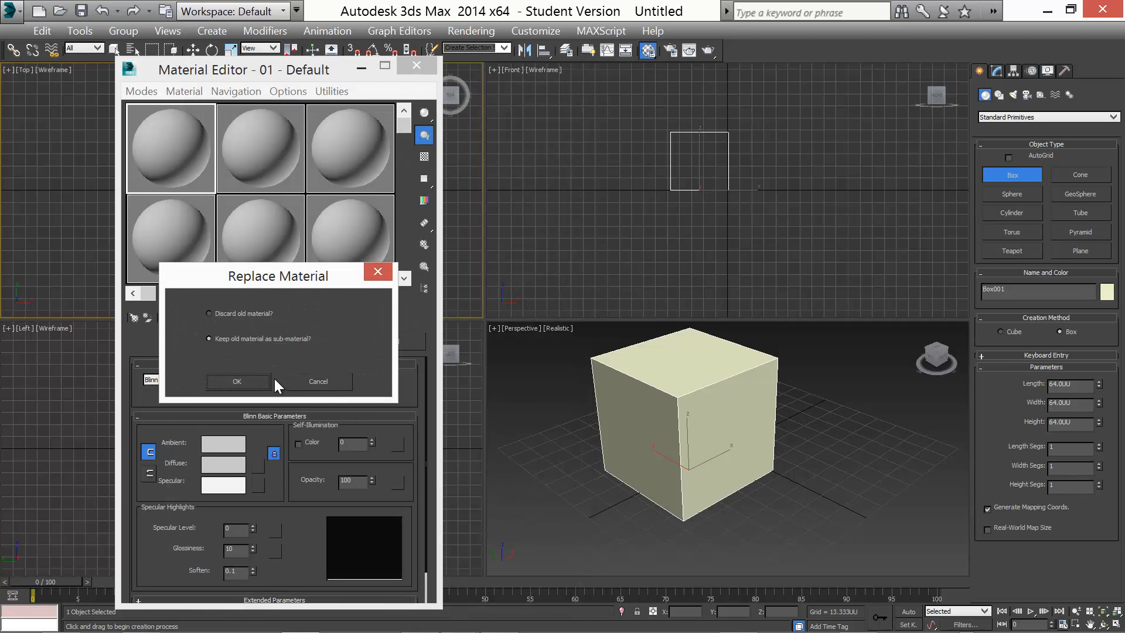
pyautogui.click(237, 382)
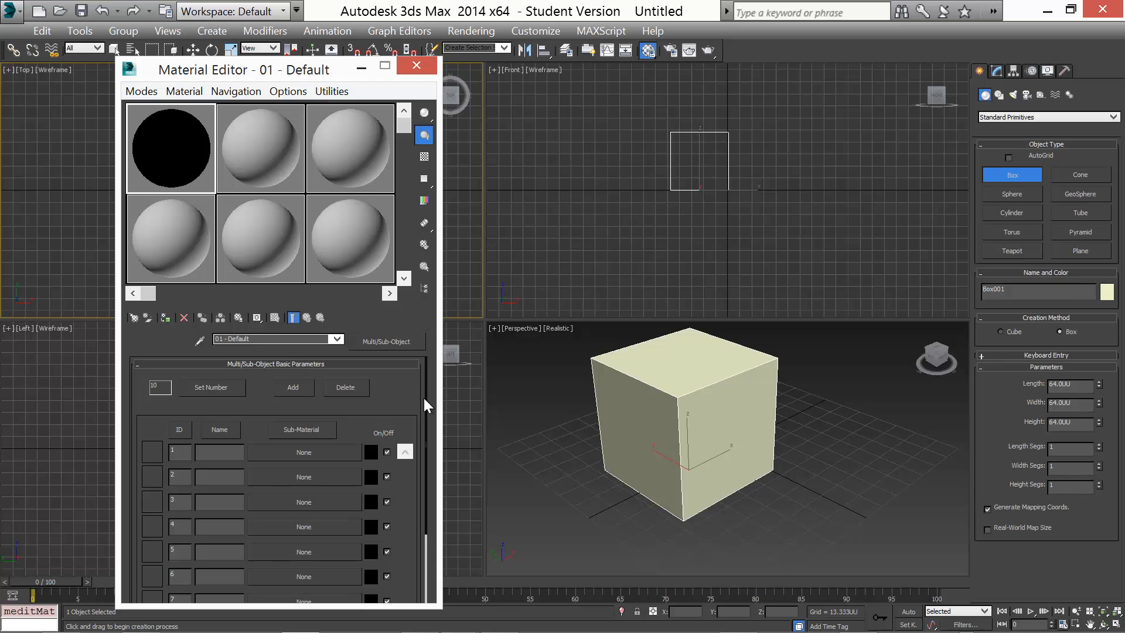
# Set the number of sub-materials in the Multi/Sub-Object material to 6
pyautogui.moveTo(425, 388); pyautogui.dragTo(417, 441)
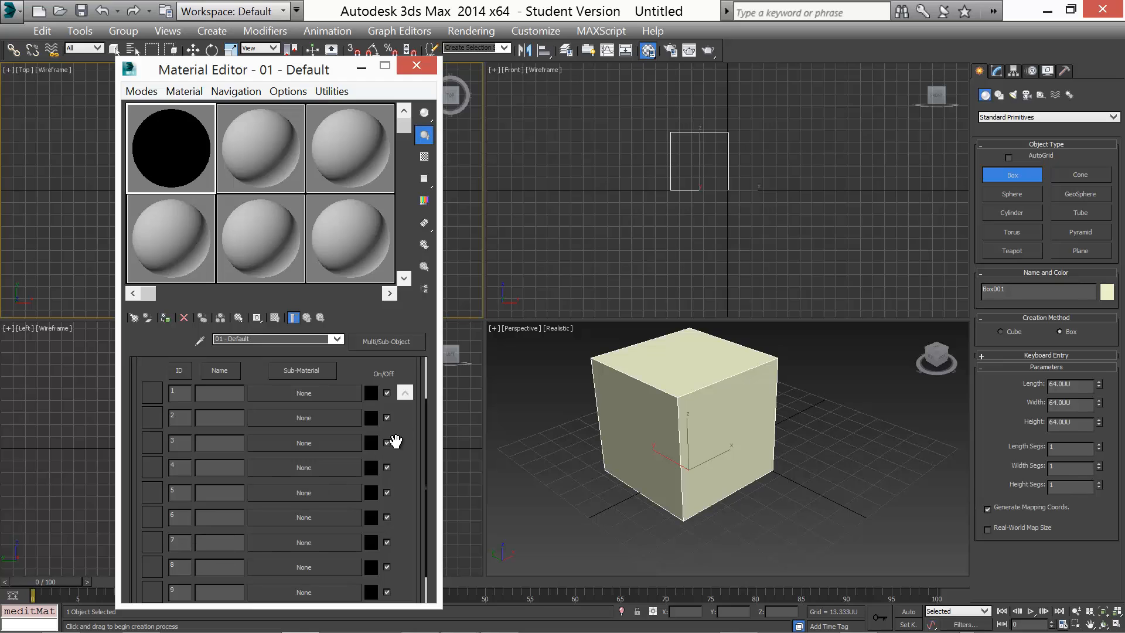
pyautogui.moveTo(424, 409); pyautogui.dragTo(411, 352)
pyautogui.click(194, 390)
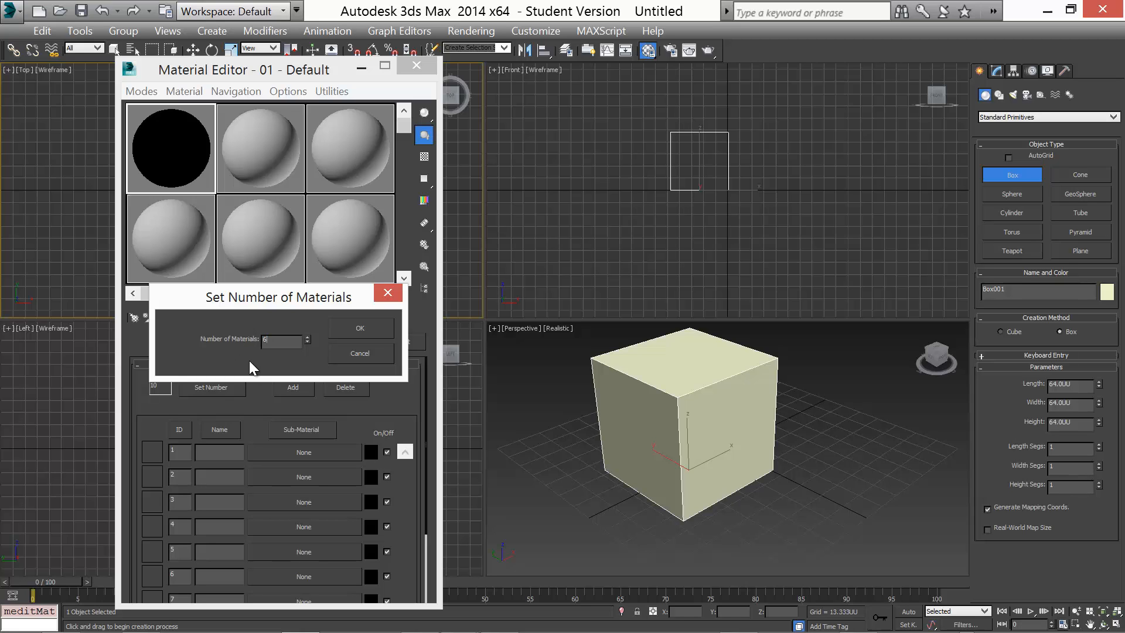
pyautogui.write('6')
pyautogui.click(368, 323)
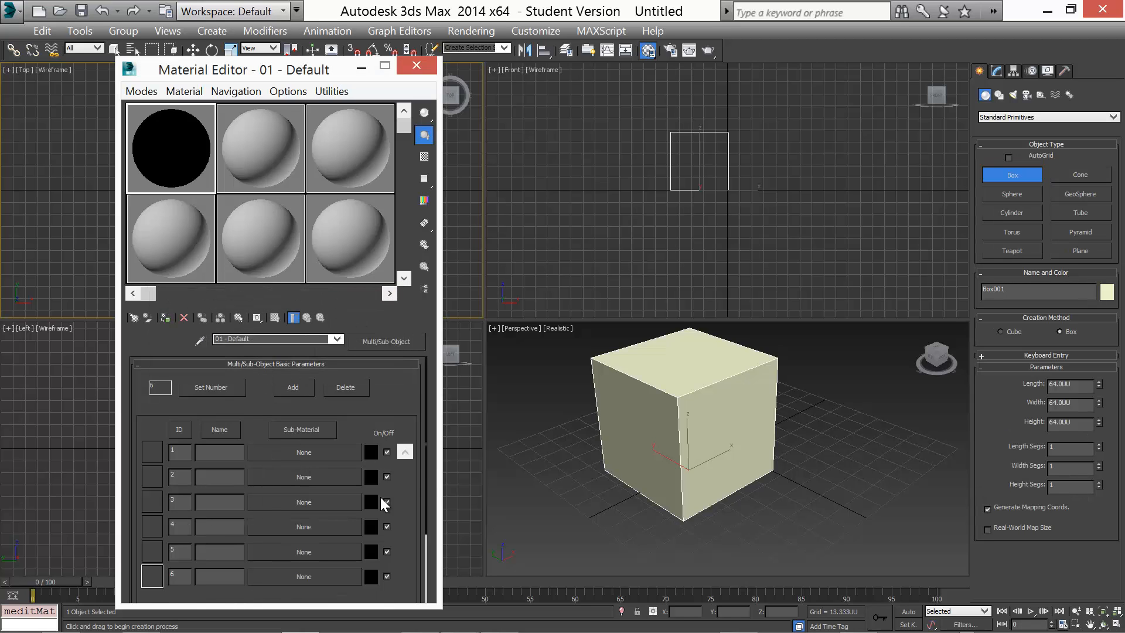
pyautogui.moveTo(425, 435)
pyautogui.mouseDown()
pyautogui.moveTo(424, 494)
pyautogui.moveTo(425, 427)
pyautogui.mouseUp()
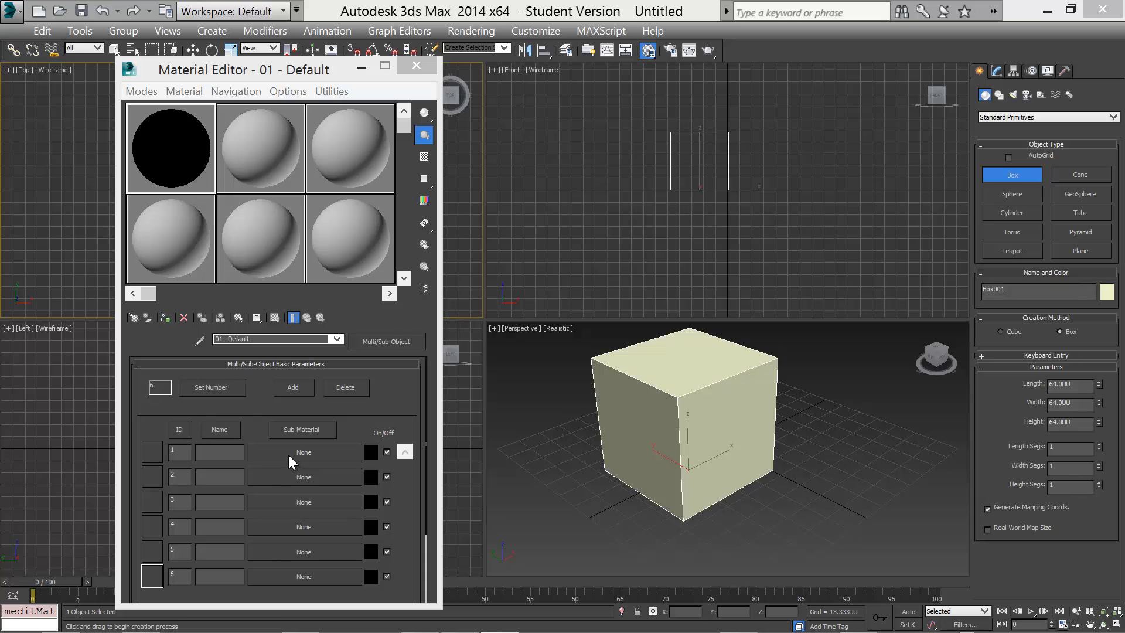
# Name sub-materials 1 to 4 Brick01, Brick02, Brick03 and Brick04
pyautogui.click(218, 451)
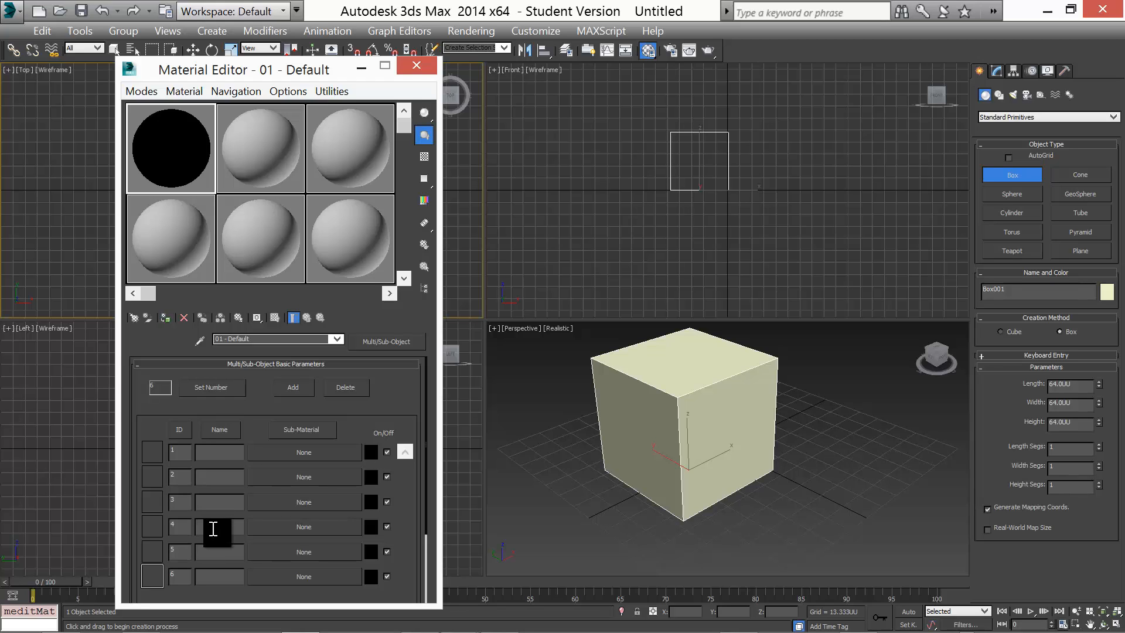
pyautogui.write('Bric')
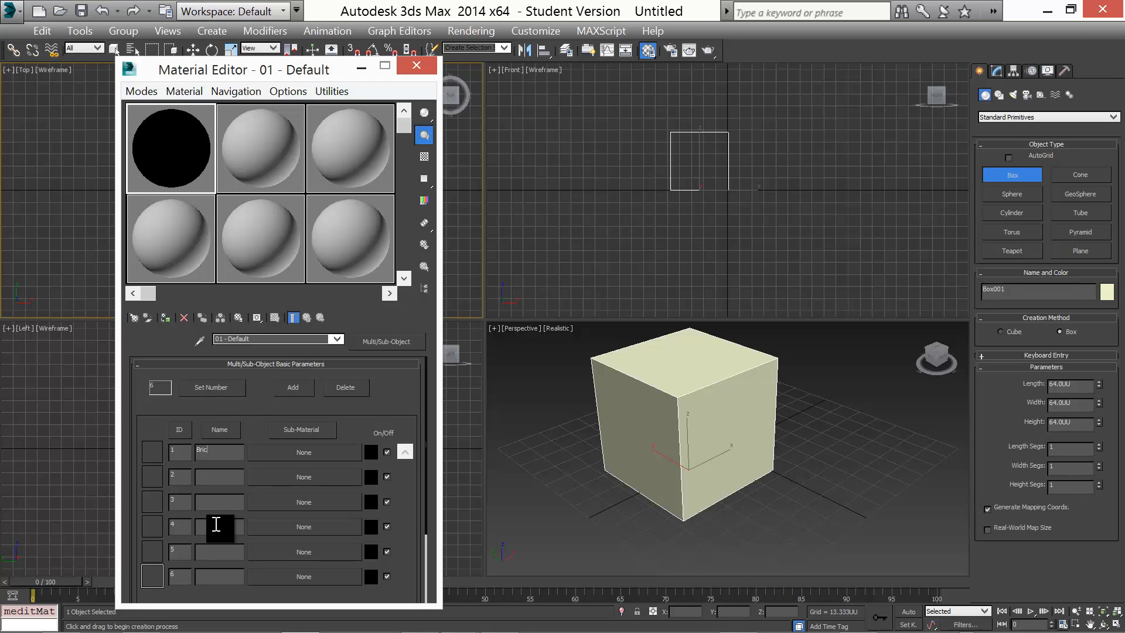
pyautogui.write('k01')
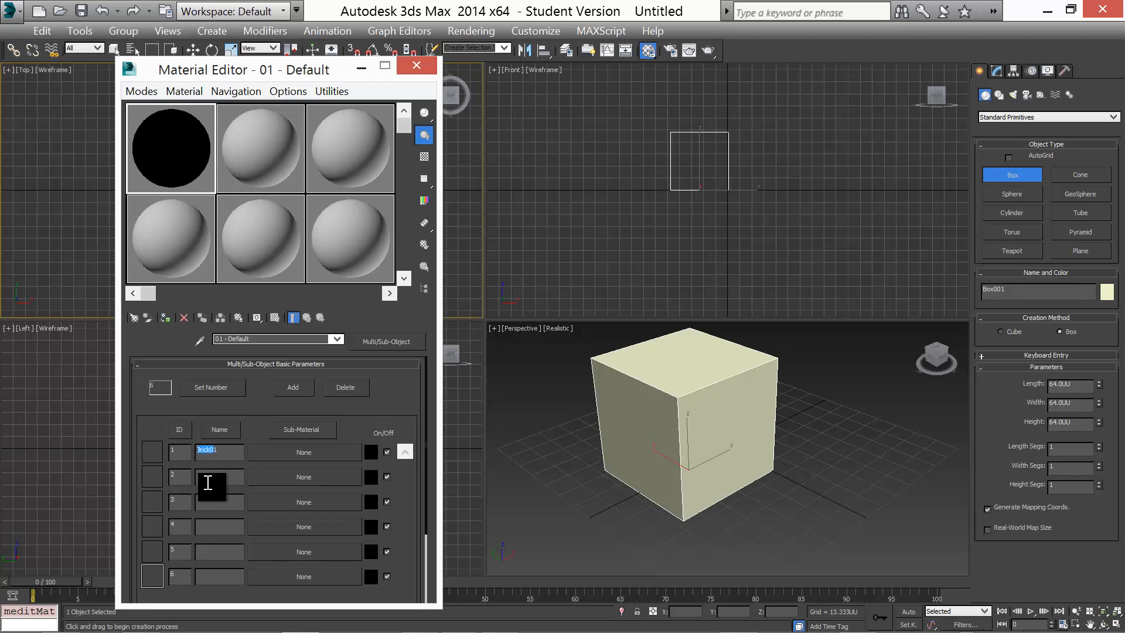
pyautogui.click(211, 473)
pyautogui.write('Brick02')
pyautogui.click(215, 498)
pyautogui.write('Brick03')
pyautogui.click(213, 525)
pyautogui.write('Brick04')
# Name sub-material 5 Concrete01 and sub-material 6 Concrete02
pyautogui.click(224, 553)
pyautogui.write('Concrete01')
pyautogui.press('Return')
pyautogui.hotkey('ctrl', 'c')
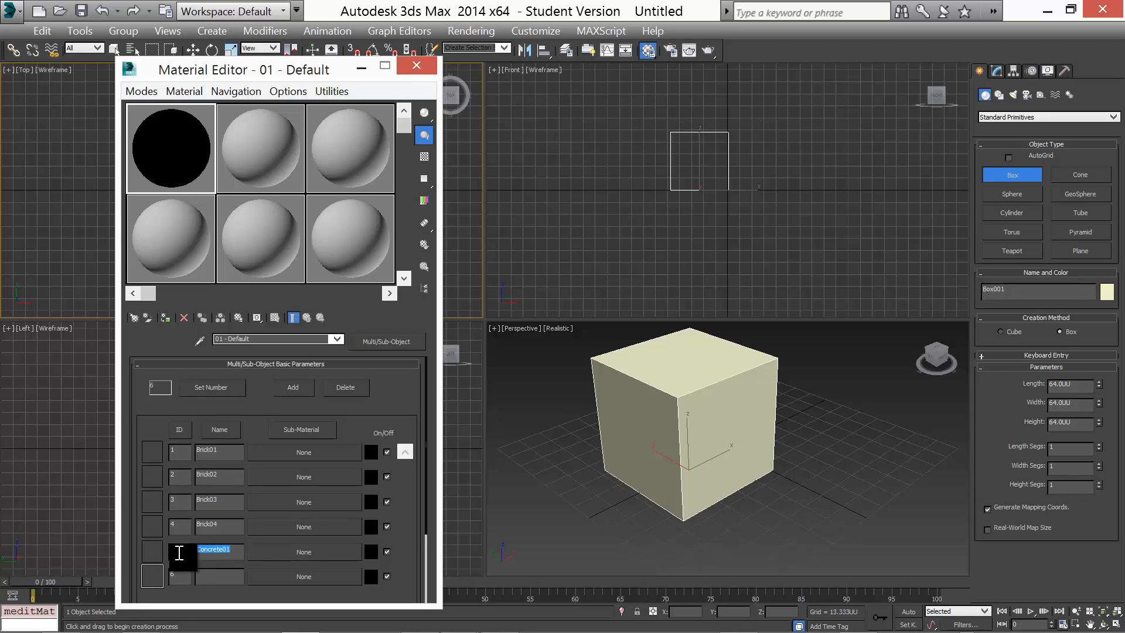
pyautogui.click(211, 577)
pyautogui.hotkey('ctrl', 'v')
pyautogui.press('Return')
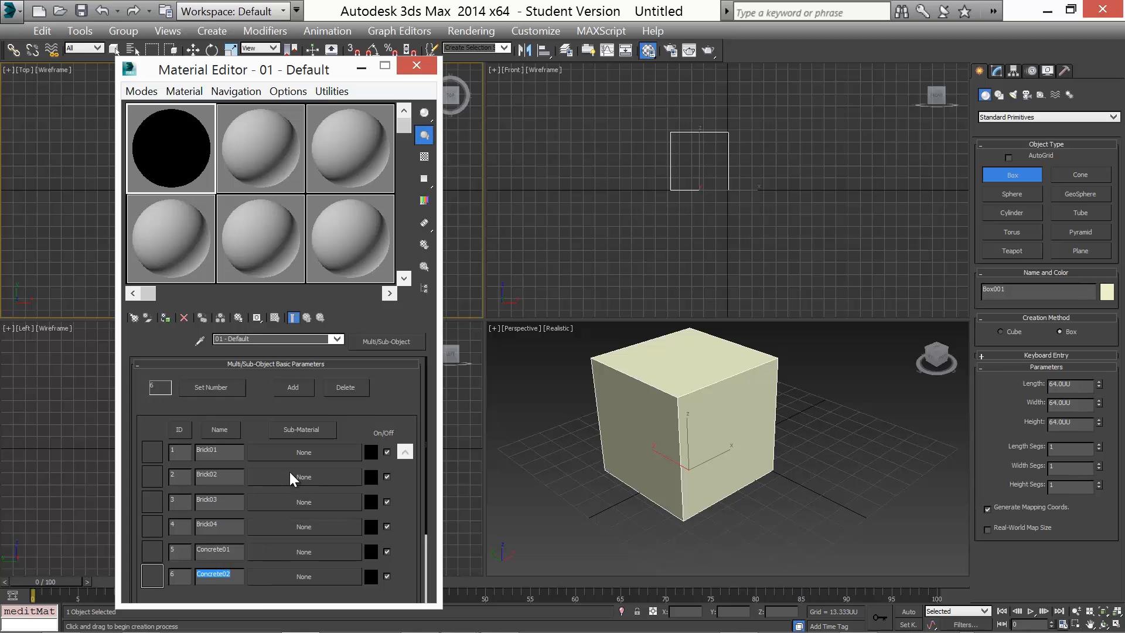
# Assign a Blend material to the Brick01 sub-material and reopen its parameters from the parent material
pyautogui.click(252, 452)
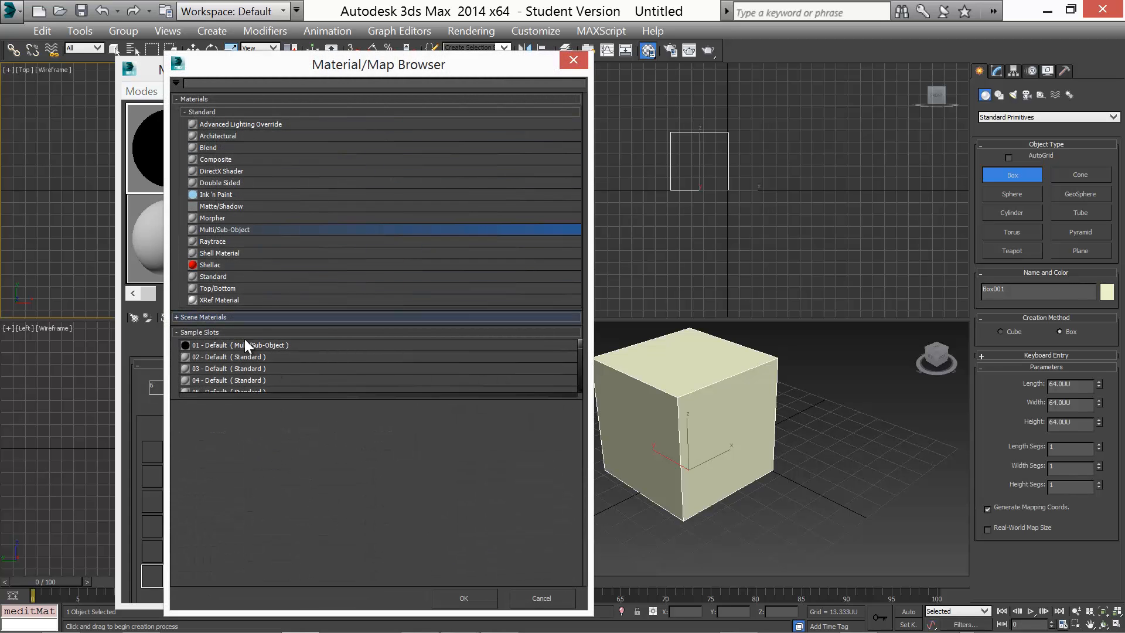
pyautogui.doubleClick(207, 150)
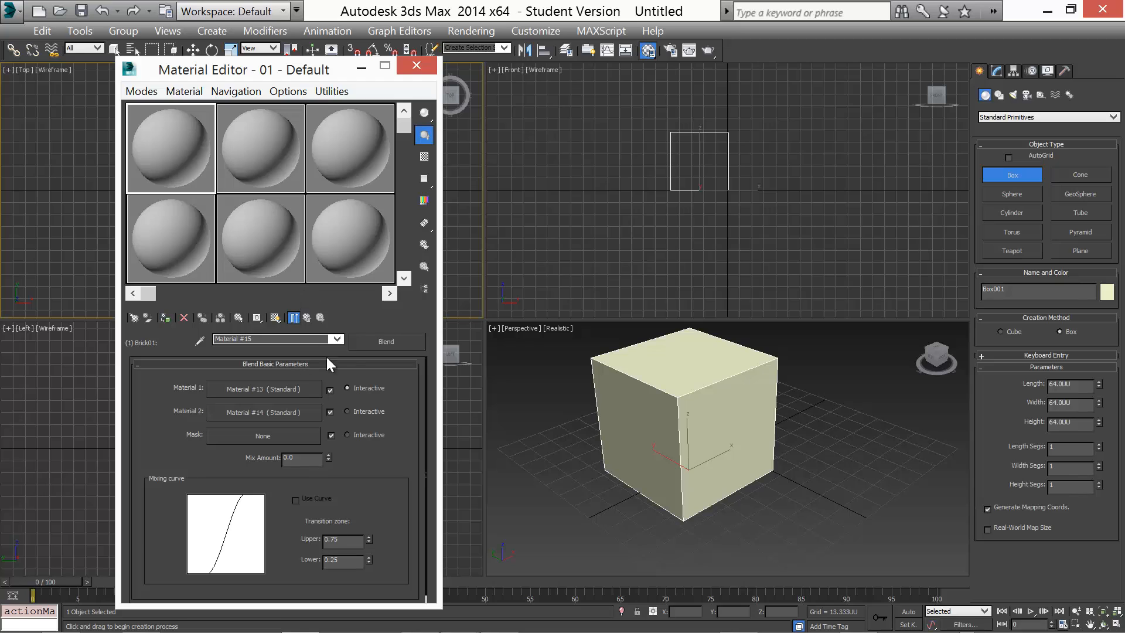
pyautogui.click(306, 317)
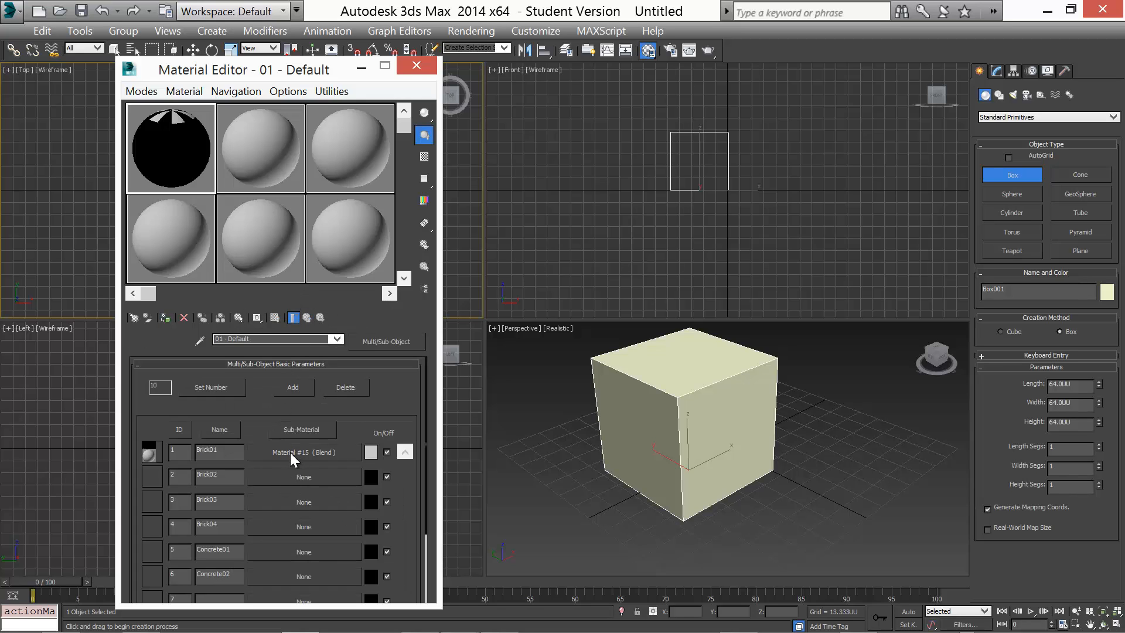
pyautogui.click(290, 452)
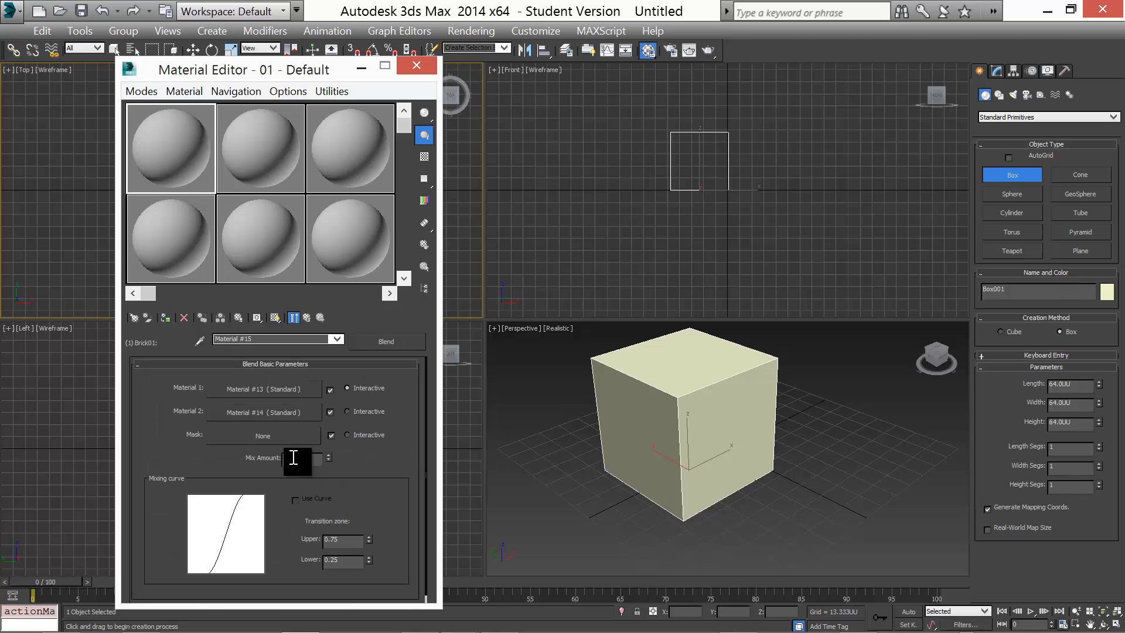
# Change the Brick01 sub-material to a Standard material and choose a Bitmap map for its diffuse color
pyautogui.click(386, 341)
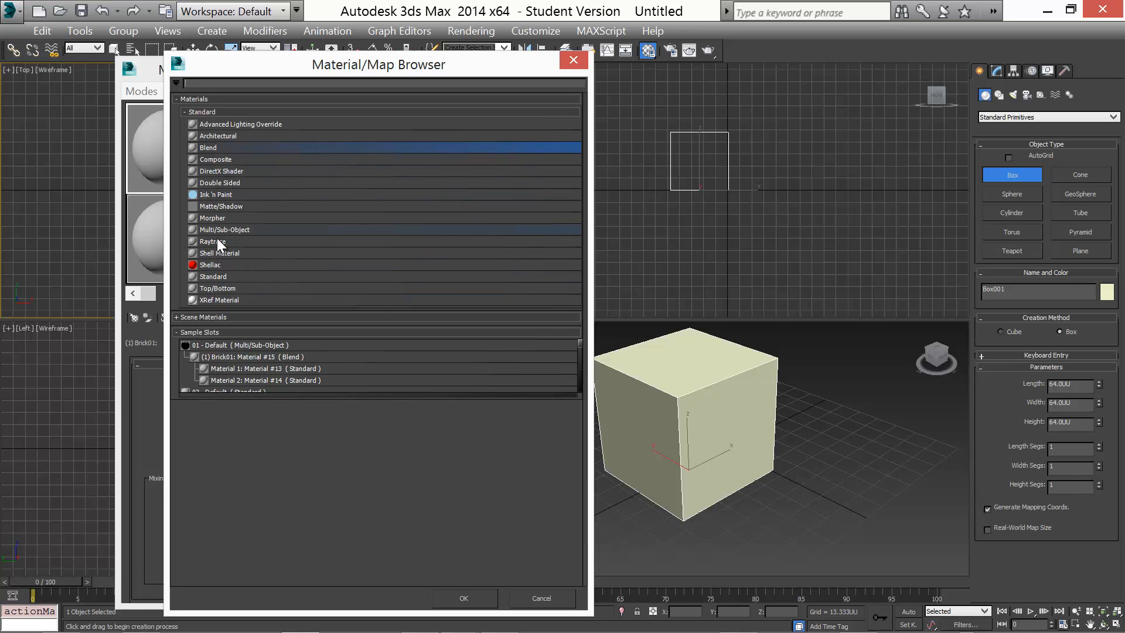
pyautogui.doubleClick(229, 275)
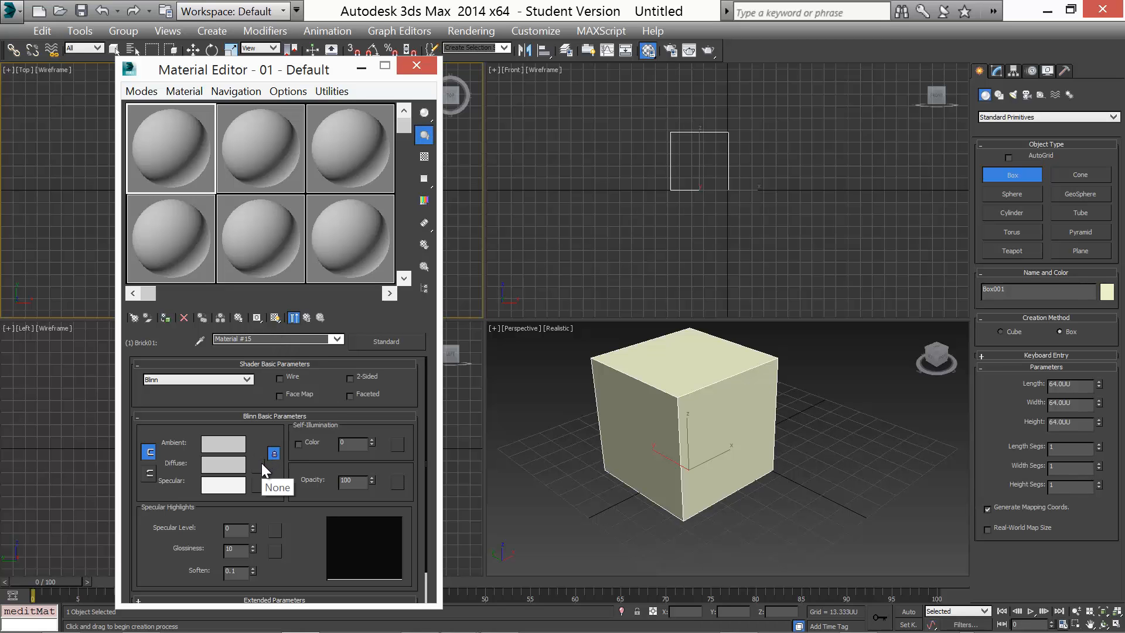
pyautogui.click(262, 463)
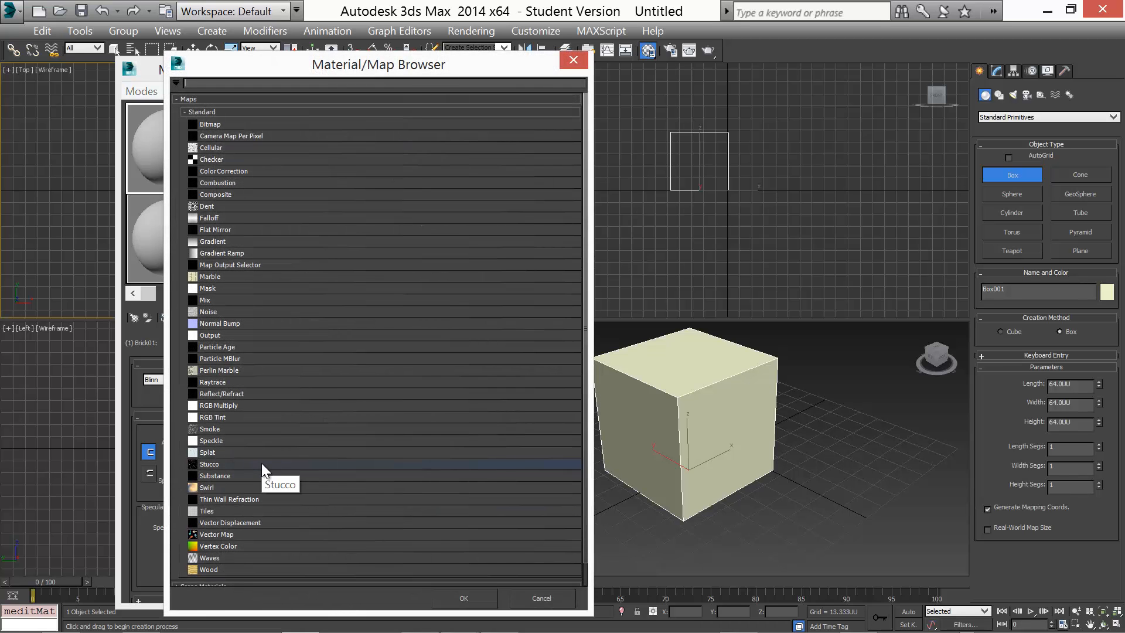
pyautogui.doubleClick(219, 124)
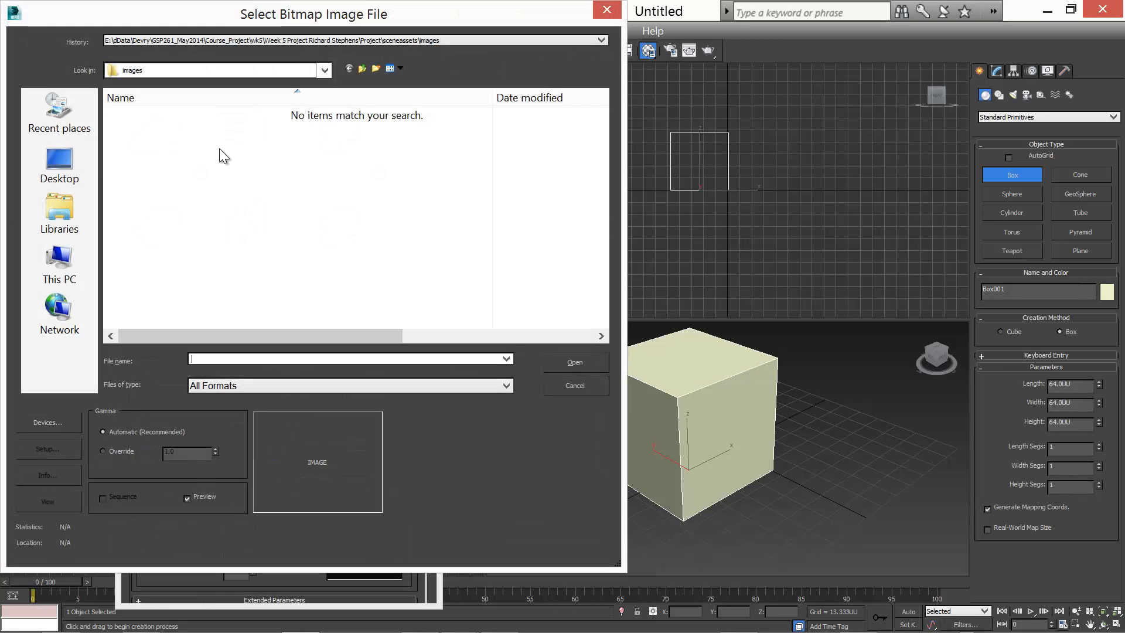
# Browse to the sceneassets images folder inside the 3dsMax project folder under Documents
pyautogui.click(221, 72)
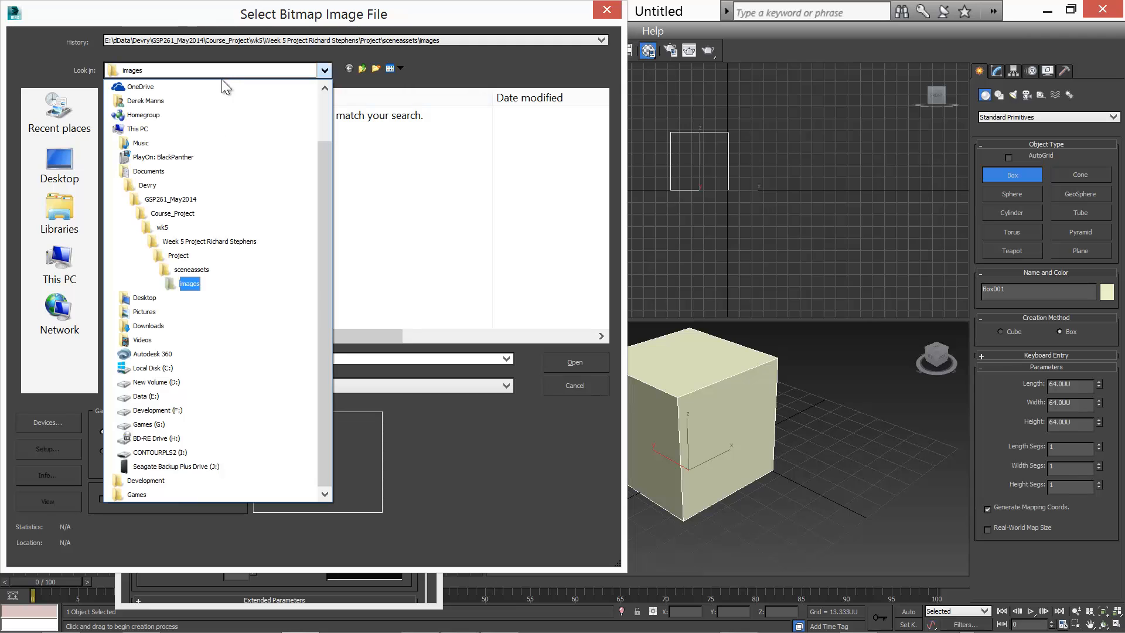
pyautogui.click(148, 171)
pyautogui.click(325, 70)
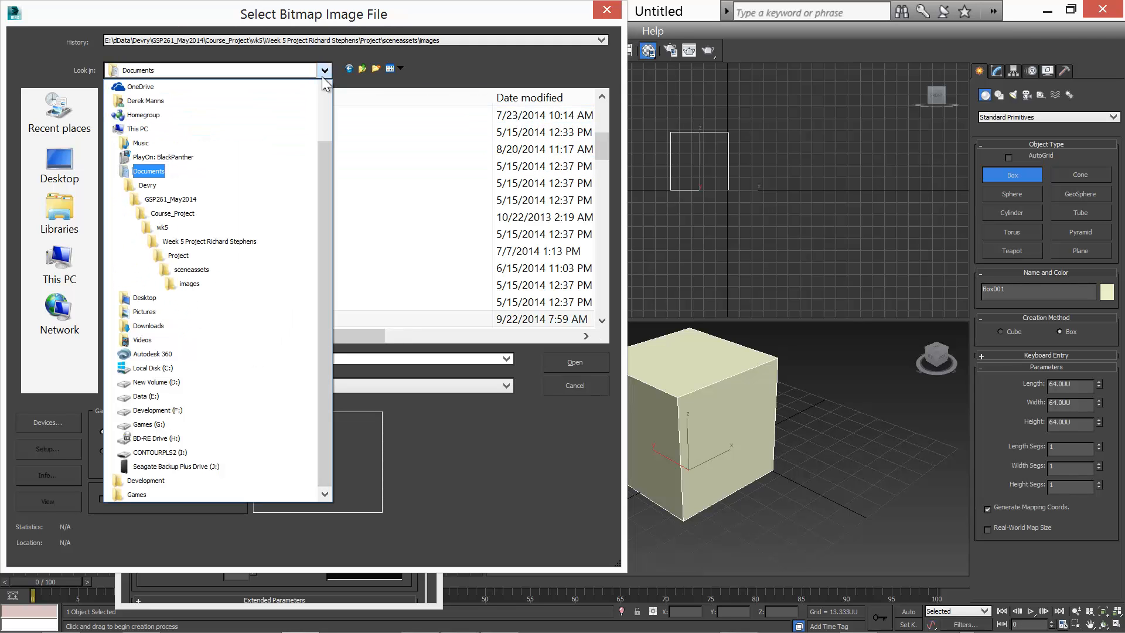
pyautogui.click(143, 173)
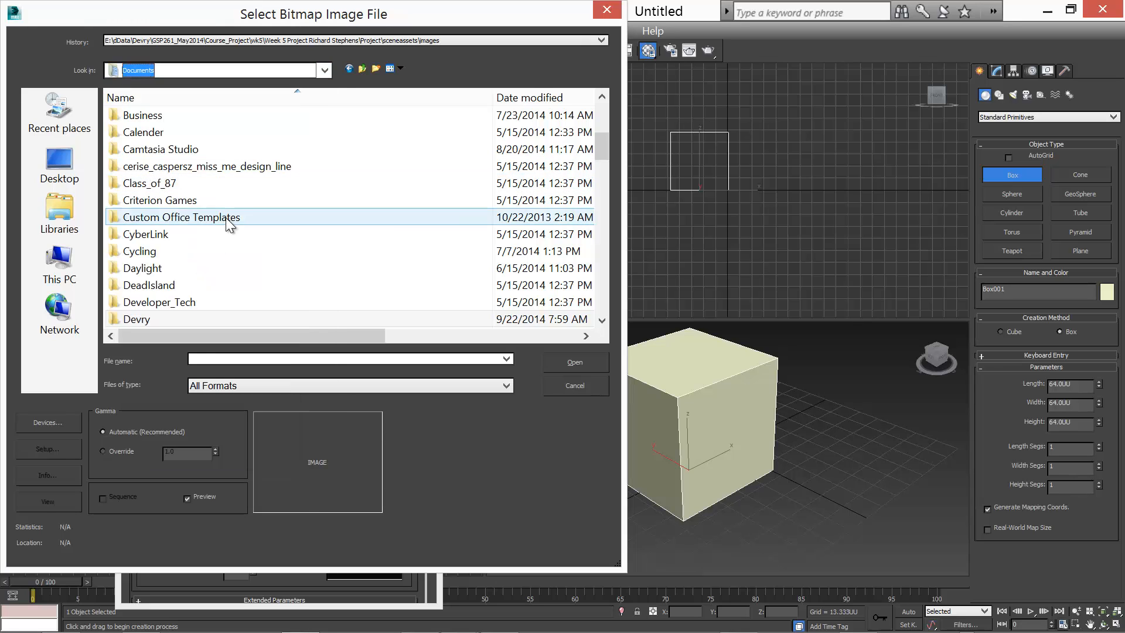
pyautogui.click(325, 70)
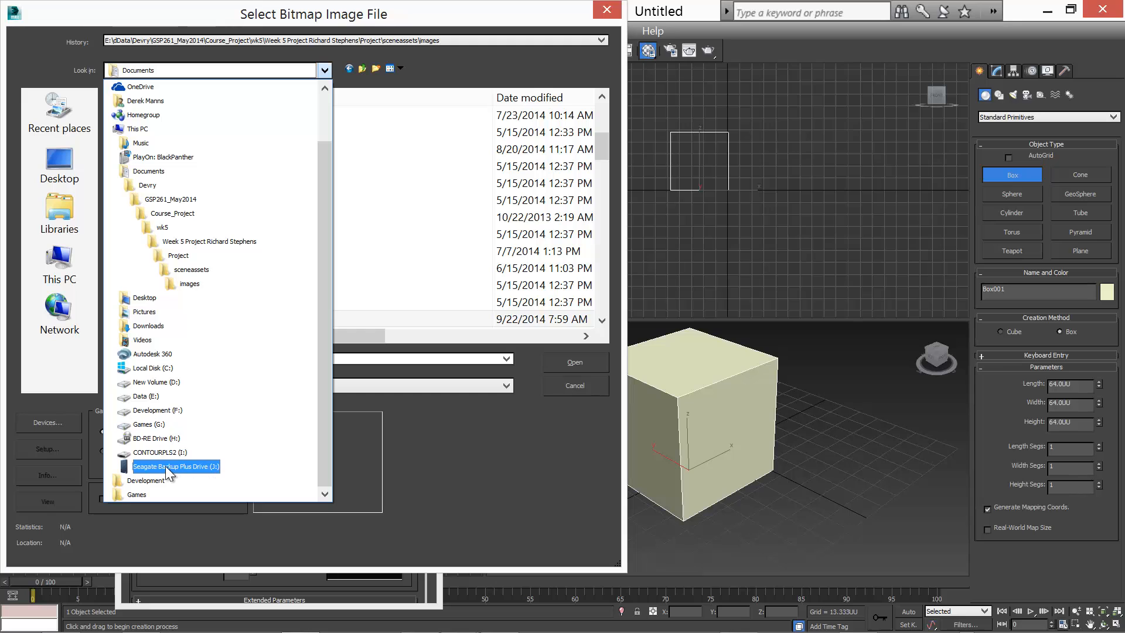
pyautogui.click(149, 171)
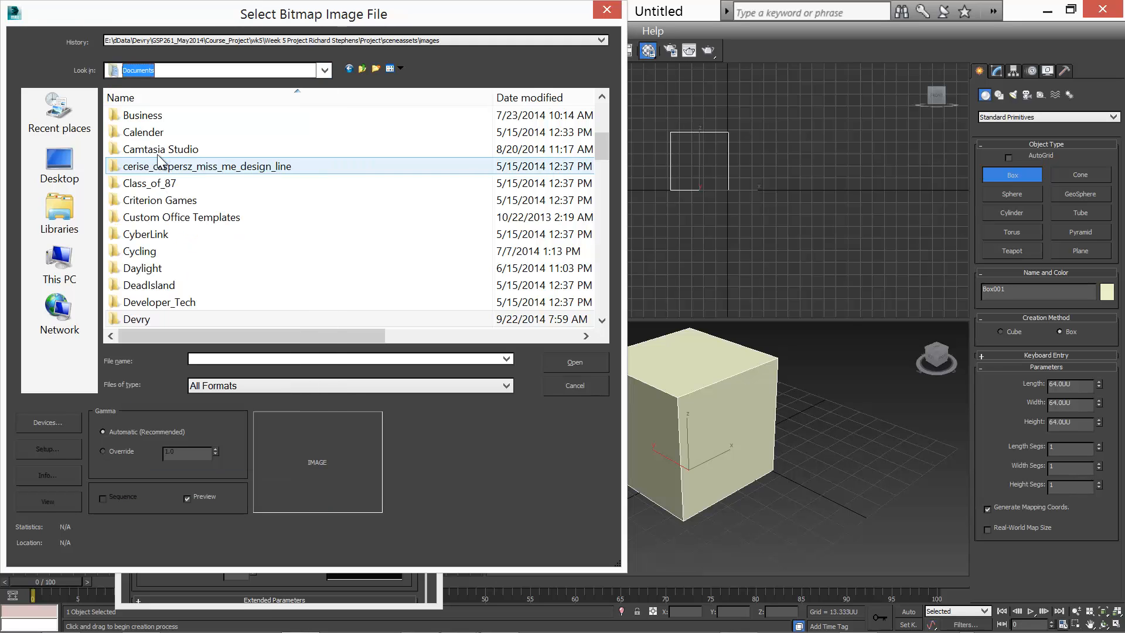
pyautogui.click(602, 120)
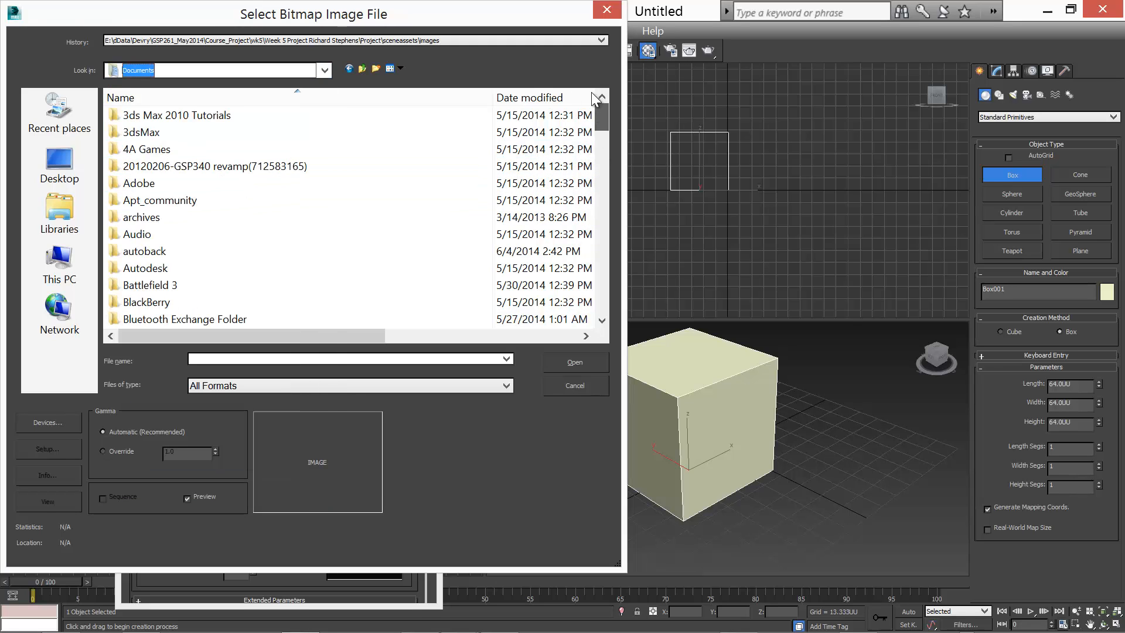
pyautogui.doubleClick(133, 133)
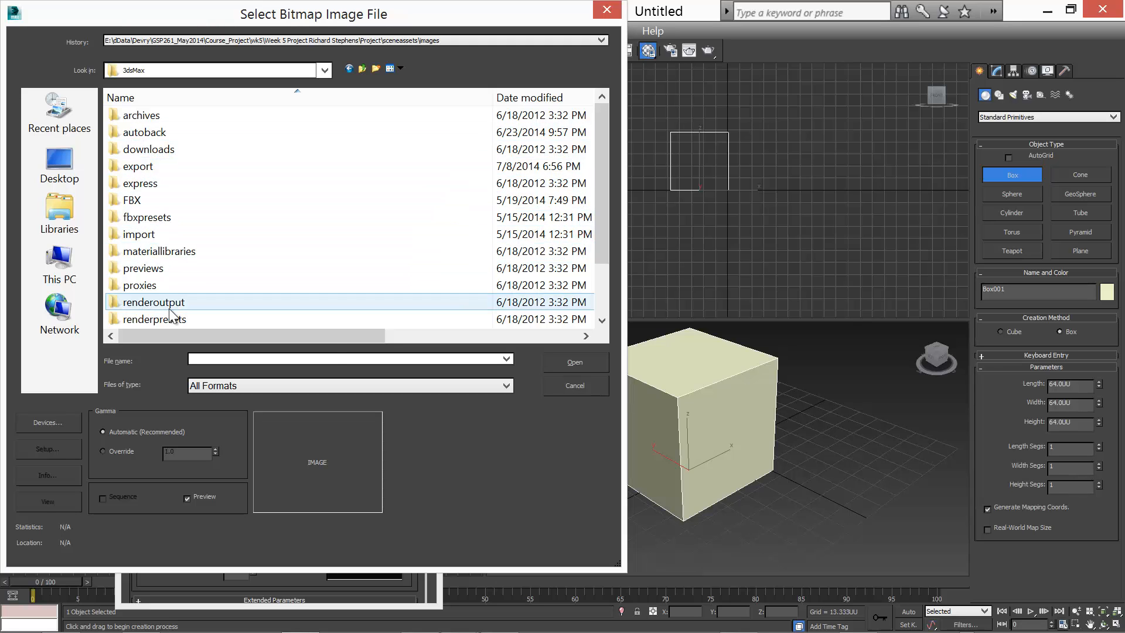
pyautogui.moveTo(603, 178); pyautogui.dragTo(595, 283)
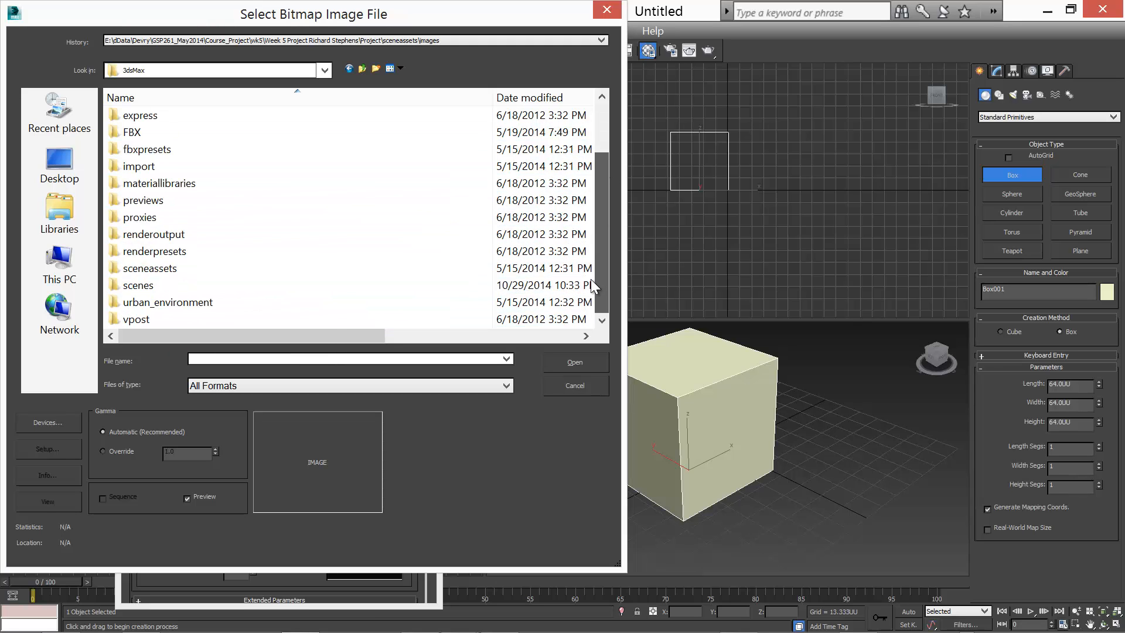
pyautogui.doubleClick(159, 272)
pyautogui.doubleClick(138, 129)
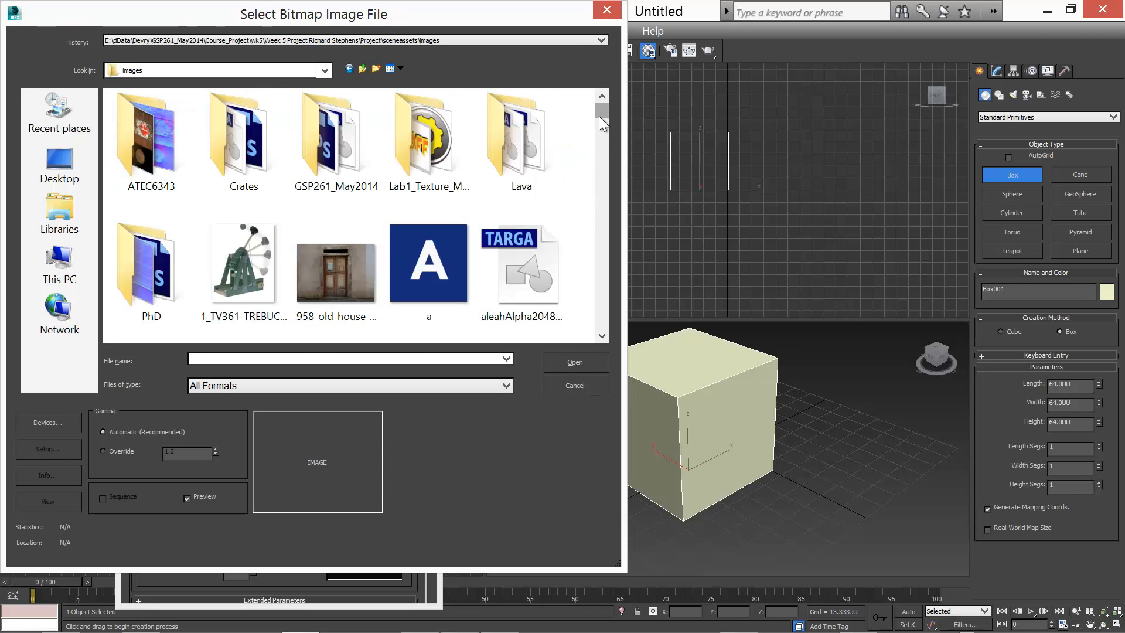
pyautogui.scroll(-3, 599, 116)
pyautogui.scroll(3, 598, 117)
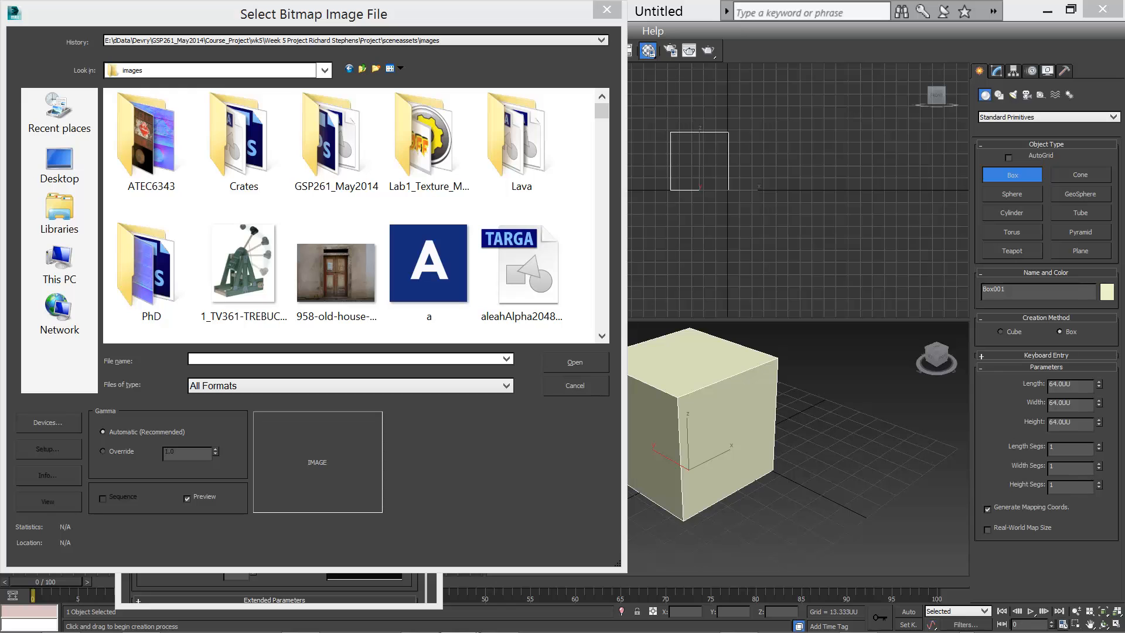
pyautogui.moveTo(460, 631)
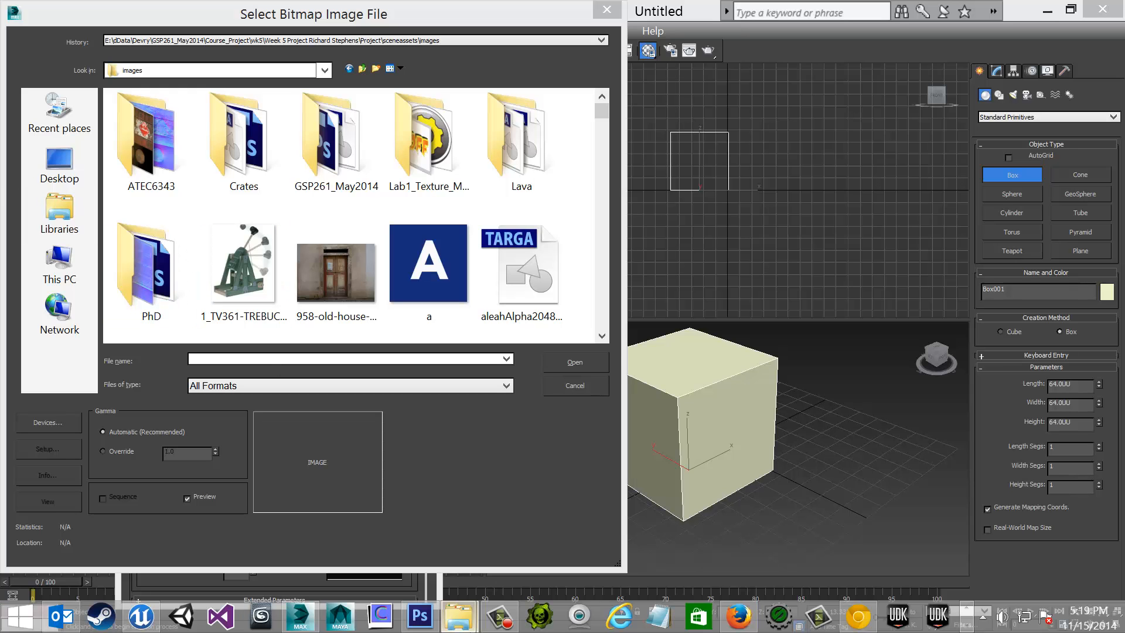
pyautogui.click(420, 615)
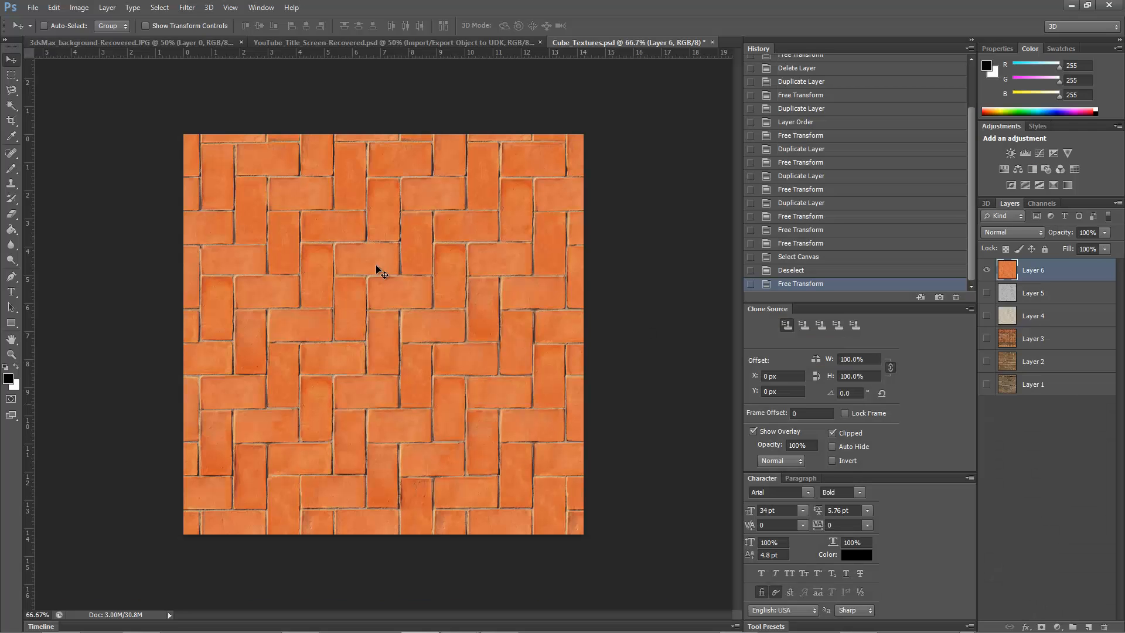
pyautogui.click(33, 7)
pyautogui.click(78, 220)
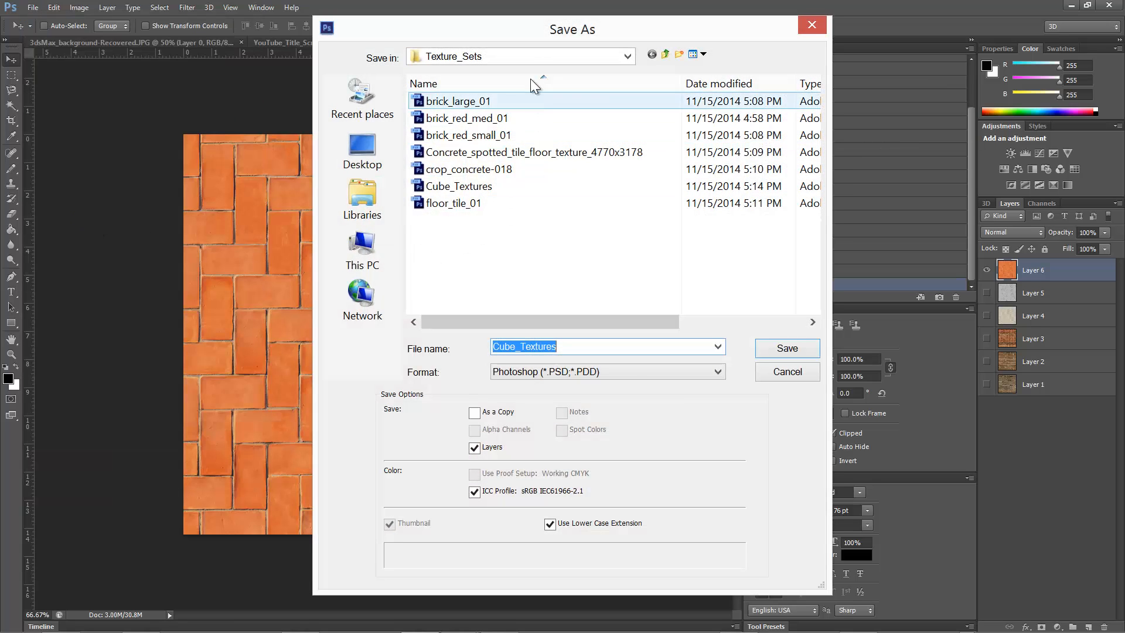
pyautogui.click(533, 55)
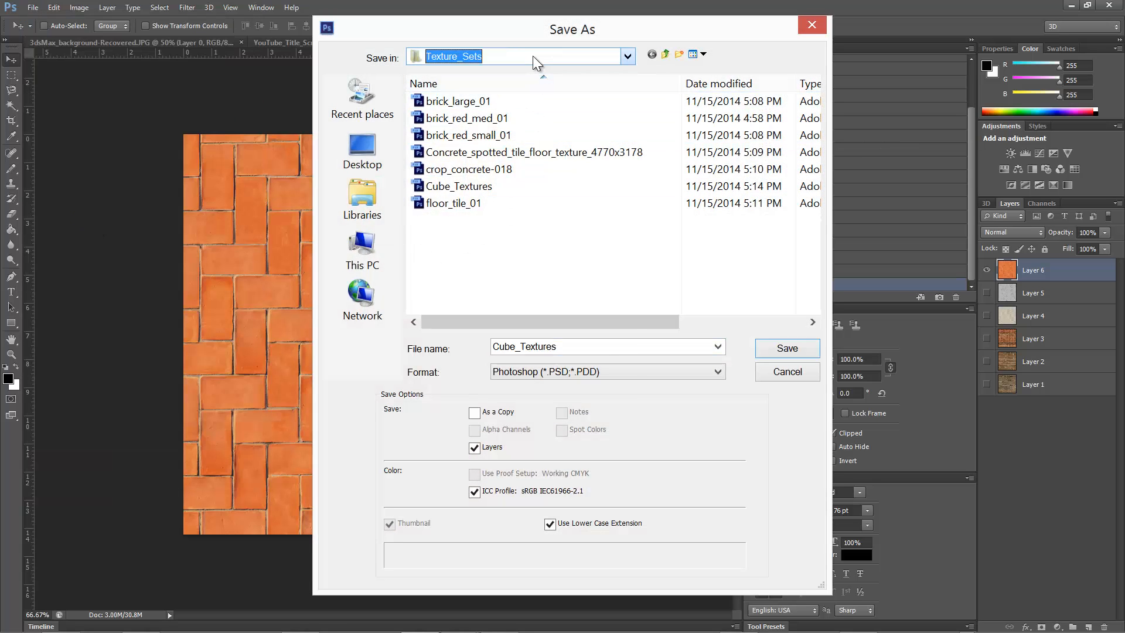
pyautogui.click(533, 55)
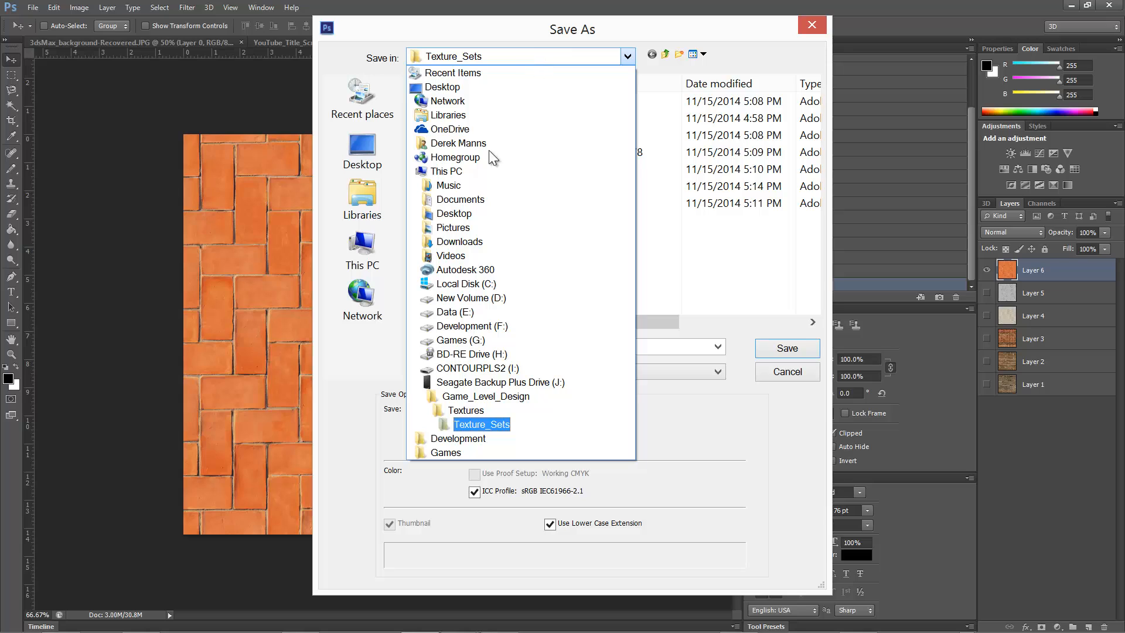
pyautogui.click(800, 374)
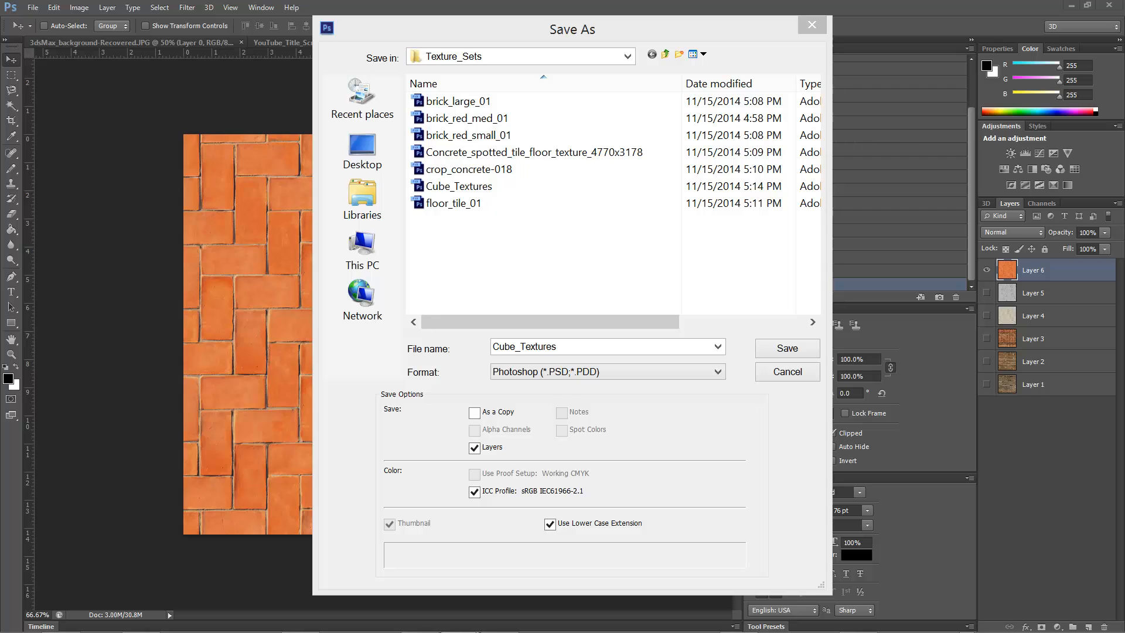
pyautogui.click(807, 379)
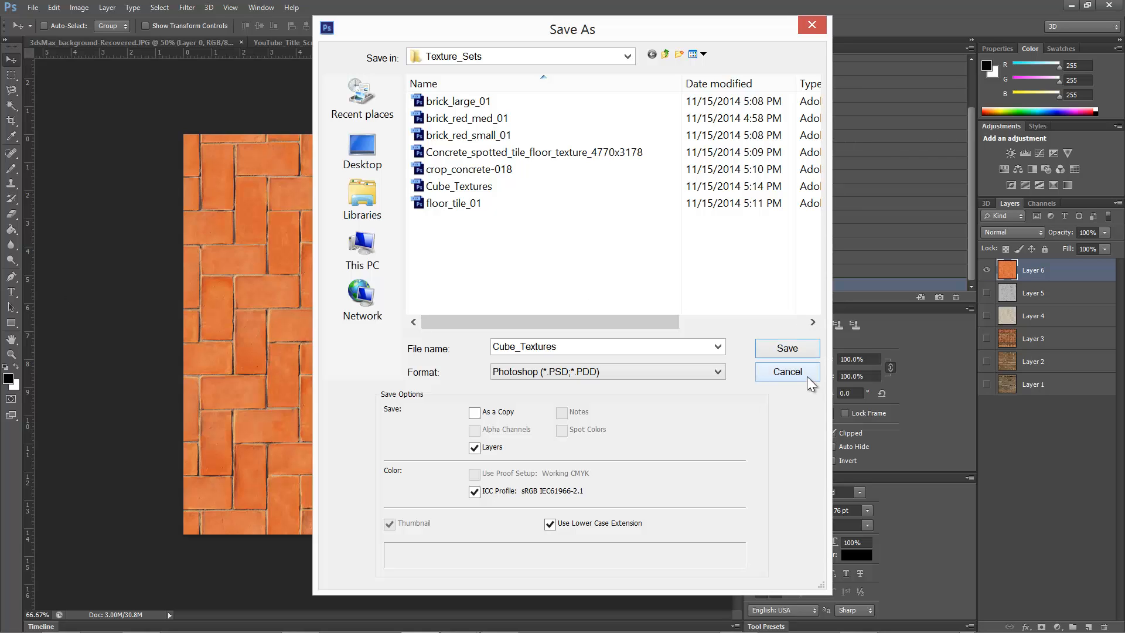
pyautogui.click(806, 375)
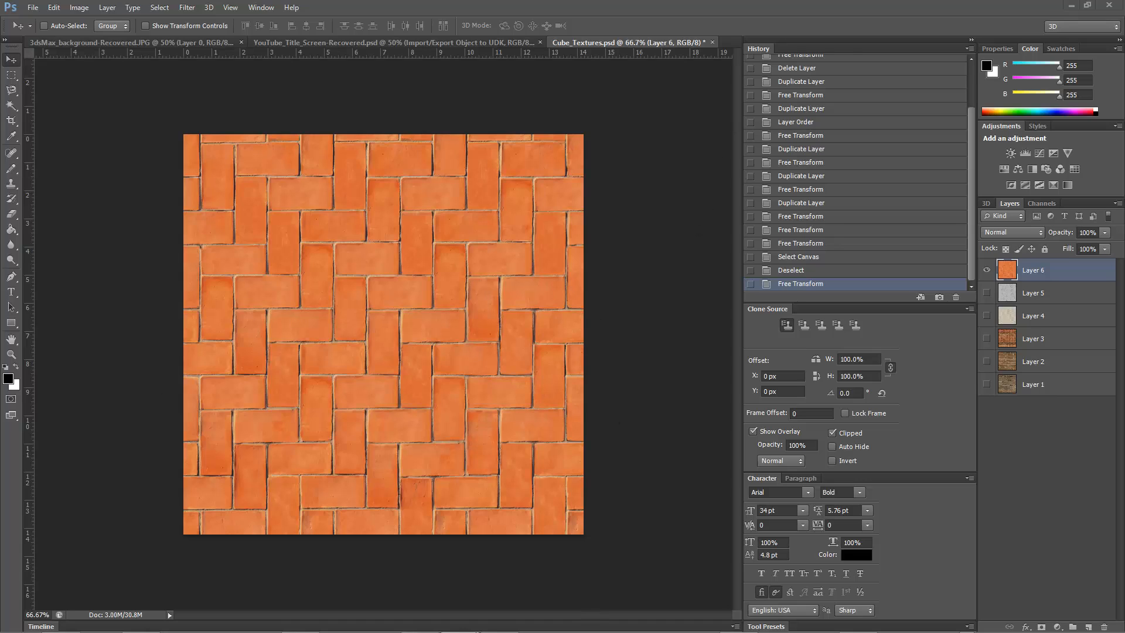
pyautogui.click(1069, 5)
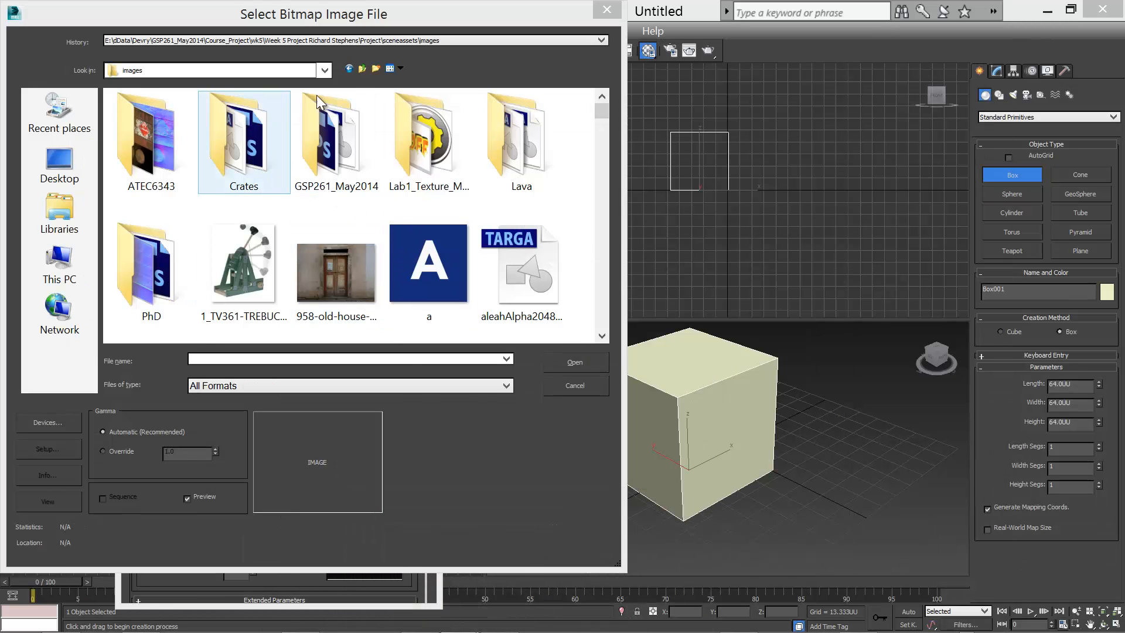
# Create a folder named Examples in the images folder and open it
pyautogui.click(374, 67)
pyautogui.click(374, 66)
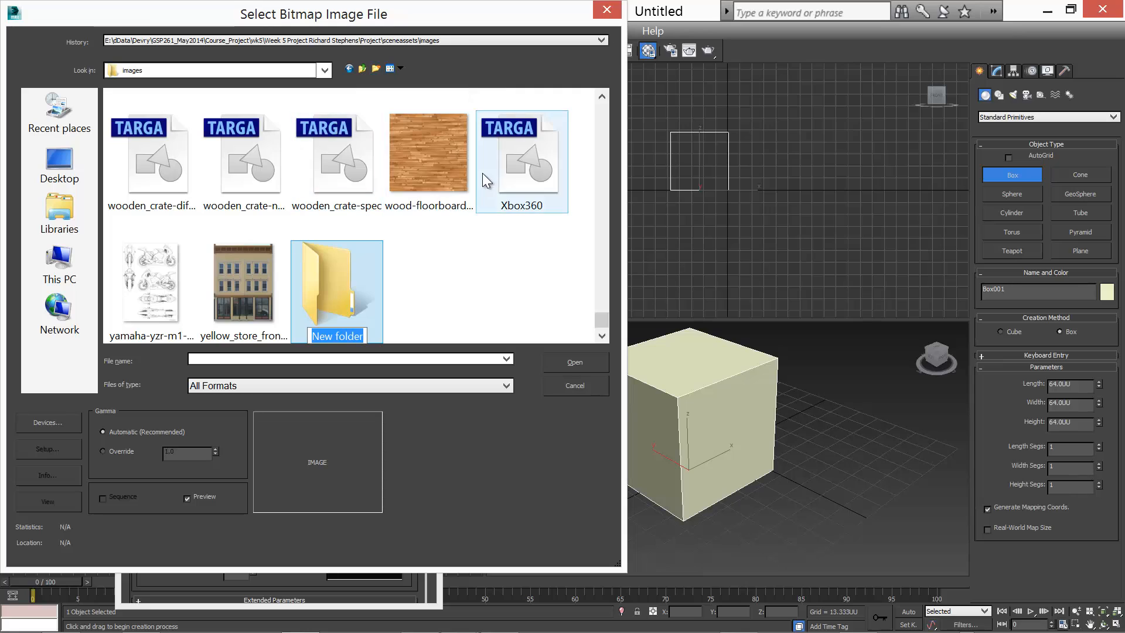
pyautogui.write('Examples')
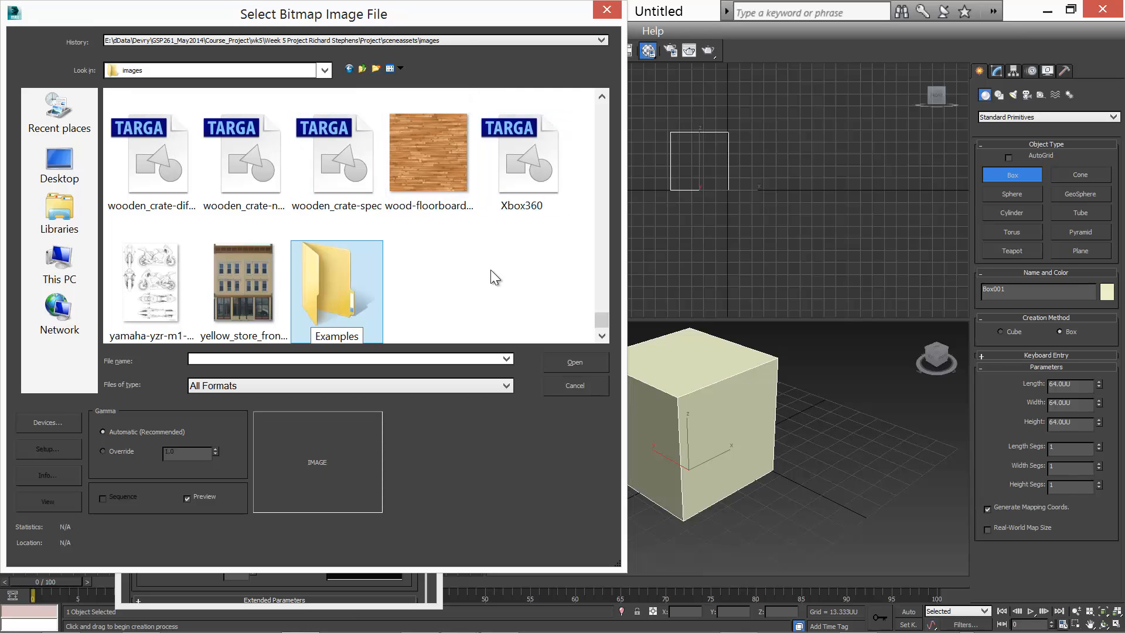
pyautogui.press('Return')
pyautogui.press('Return')
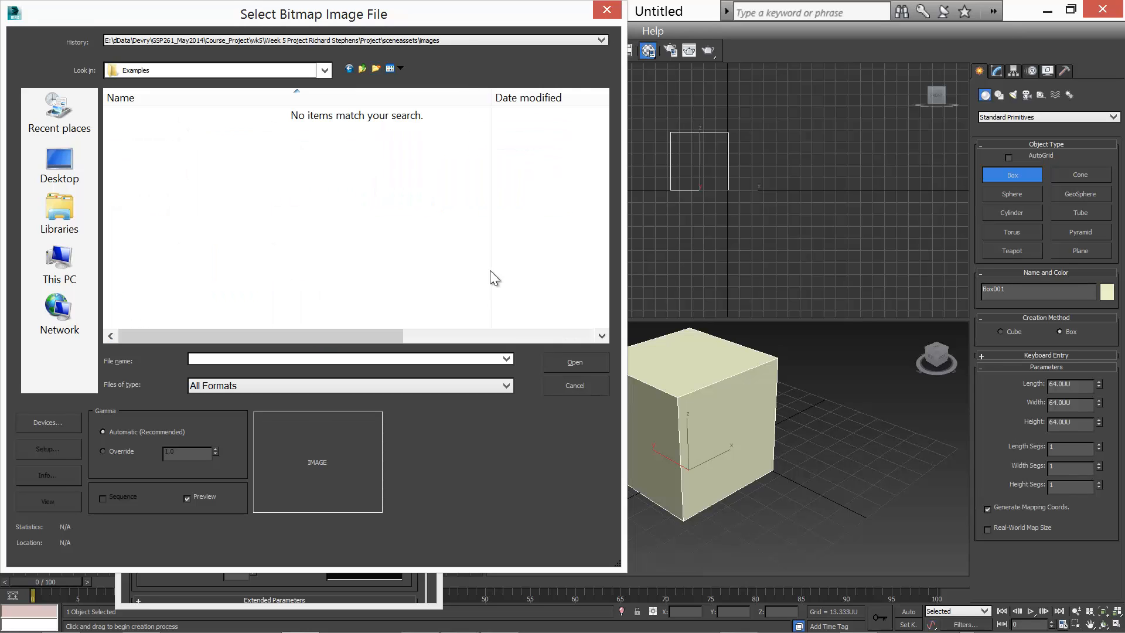
# Paste the copied brick and concrete textures into the Examples folder and load Brick01 as the diffuse bitmap
pyautogui.hotkey('ctrl', 'v')
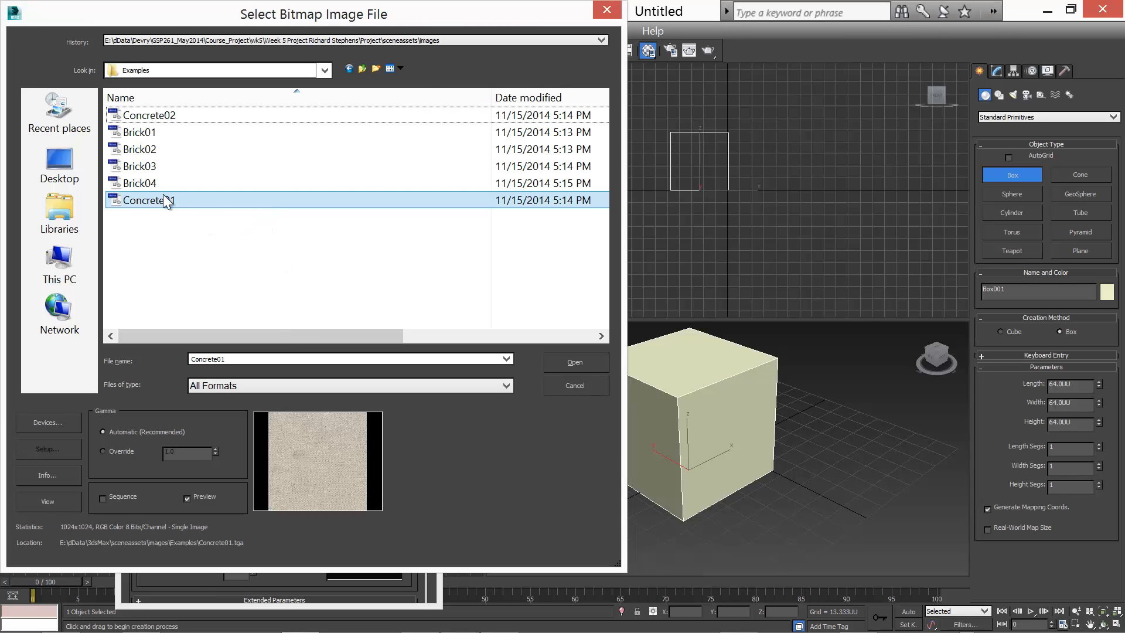
pyautogui.click(150, 131)
pyautogui.click(577, 361)
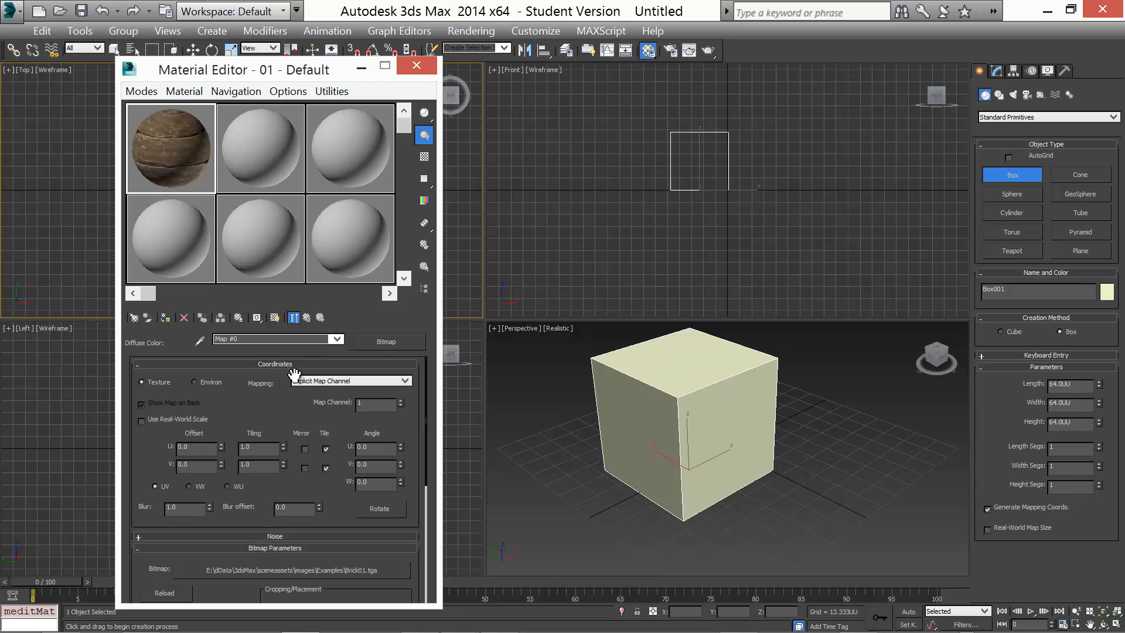
# Assign the material to the cube and show the Brick01 texture shaded in the viewport
pyautogui.click(273, 318)
pyautogui.click(164, 318)
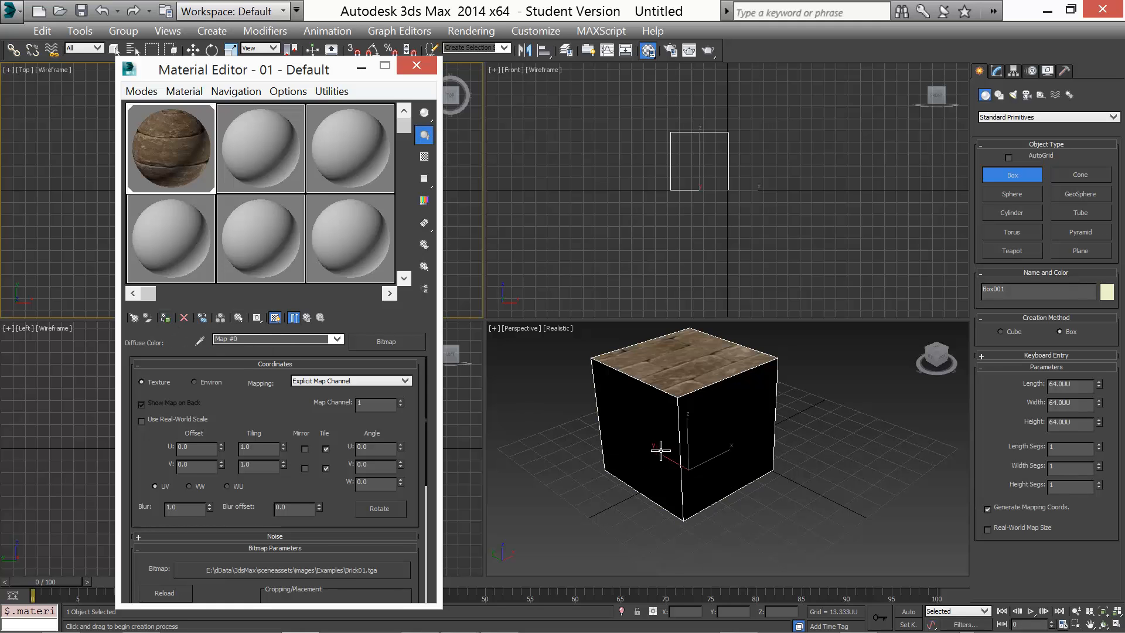
pyautogui.keyDown('alt'); pyautogui.moveTo(661, 449); pyautogui.dragTo(721, 440, button='middle'); pyautogui.keyUp('alt')
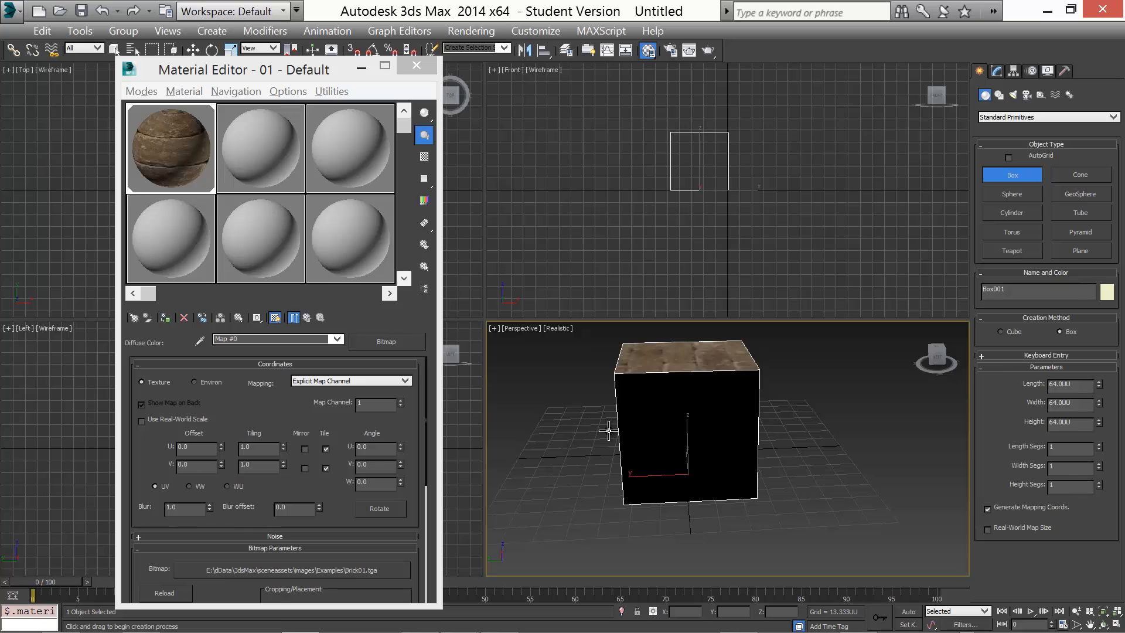
# Return to the parent Multi/Sub-Object material and assign a Standard material to the Brick02 sub-material
pyautogui.click(306, 319)
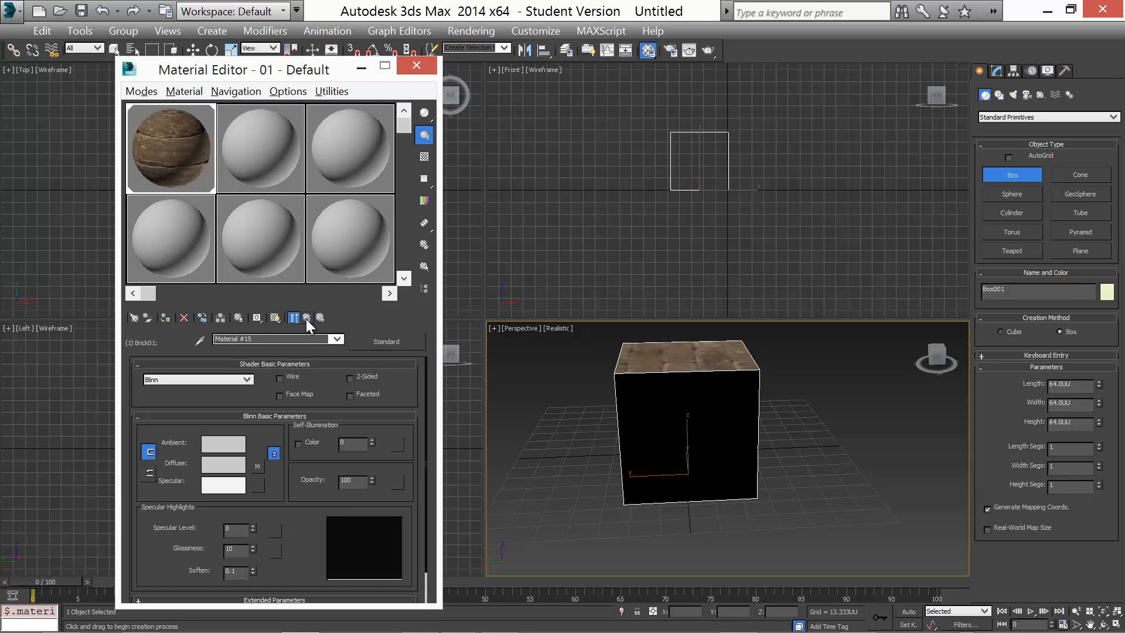
pyautogui.click(306, 319)
pyautogui.click(278, 477)
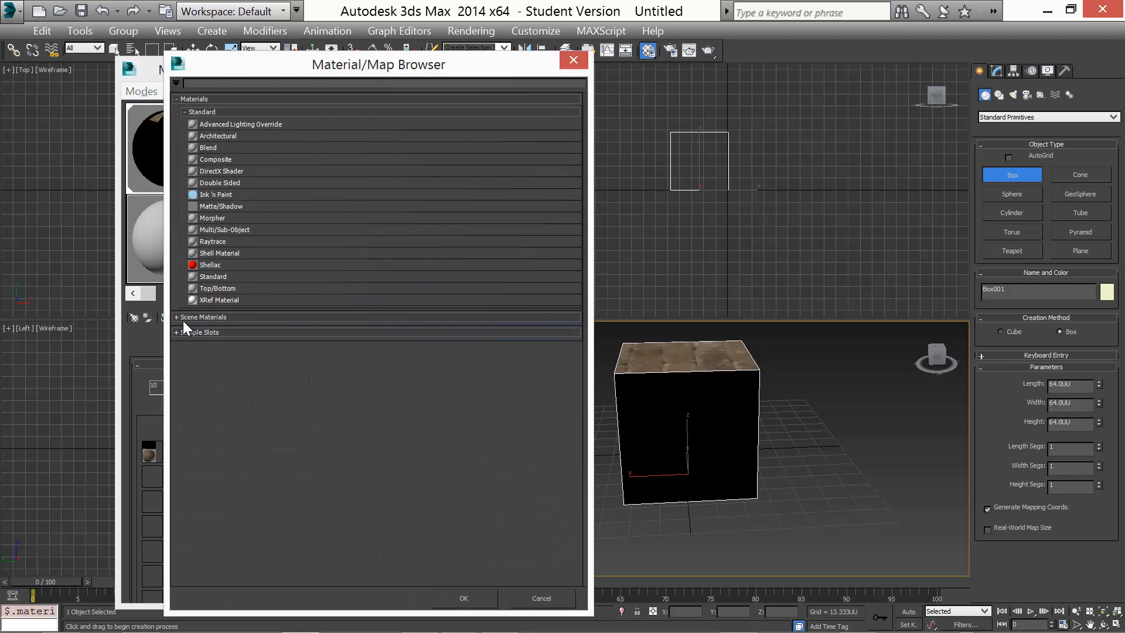
pyautogui.click(182, 318)
pyautogui.click(181, 319)
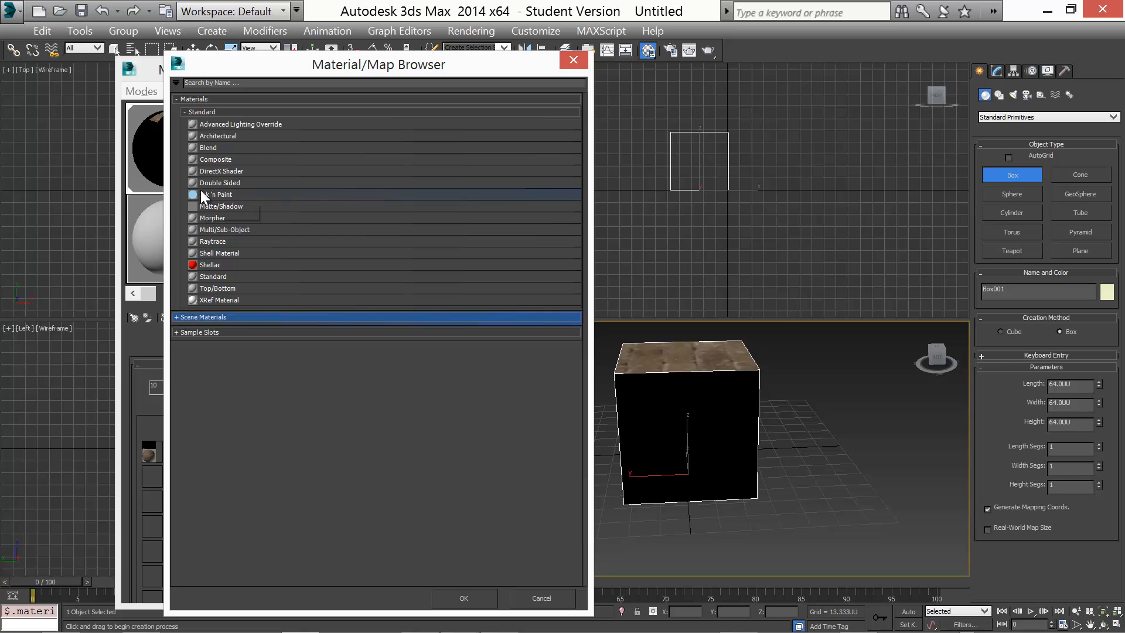
pyautogui.doubleClick(210, 276)
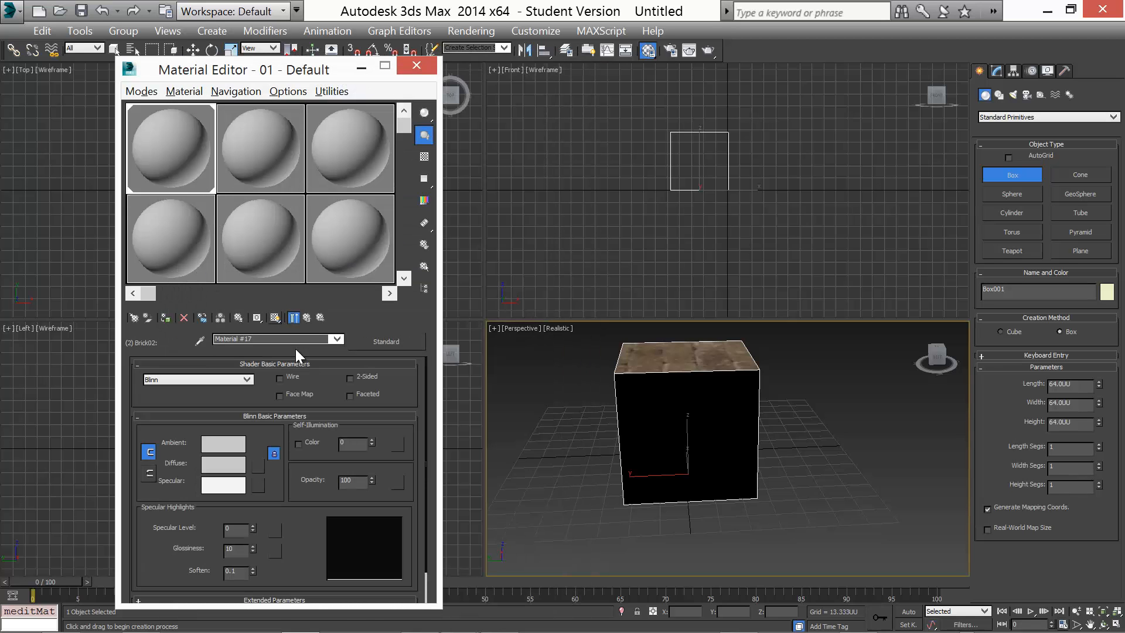
# Load Brick02 as the diffuse bitmap of the Brick02 sub-material, assign the material to the cube, and return to the parent material
pyautogui.click(259, 466)
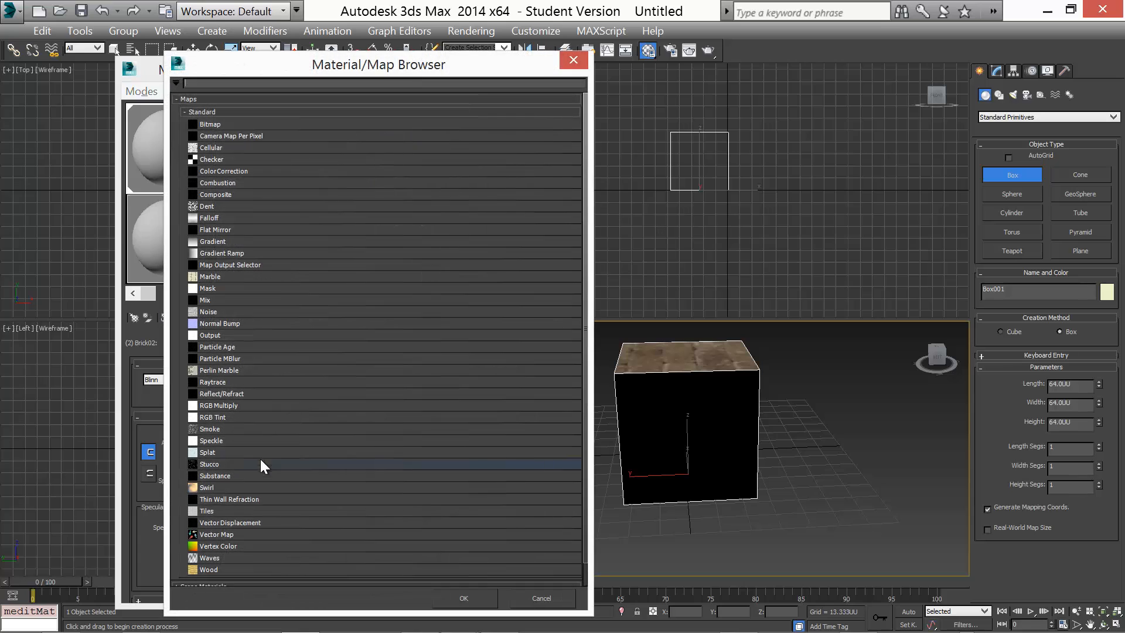
pyautogui.doubleClick(203, 124)
pyautogui.click(272, 181)
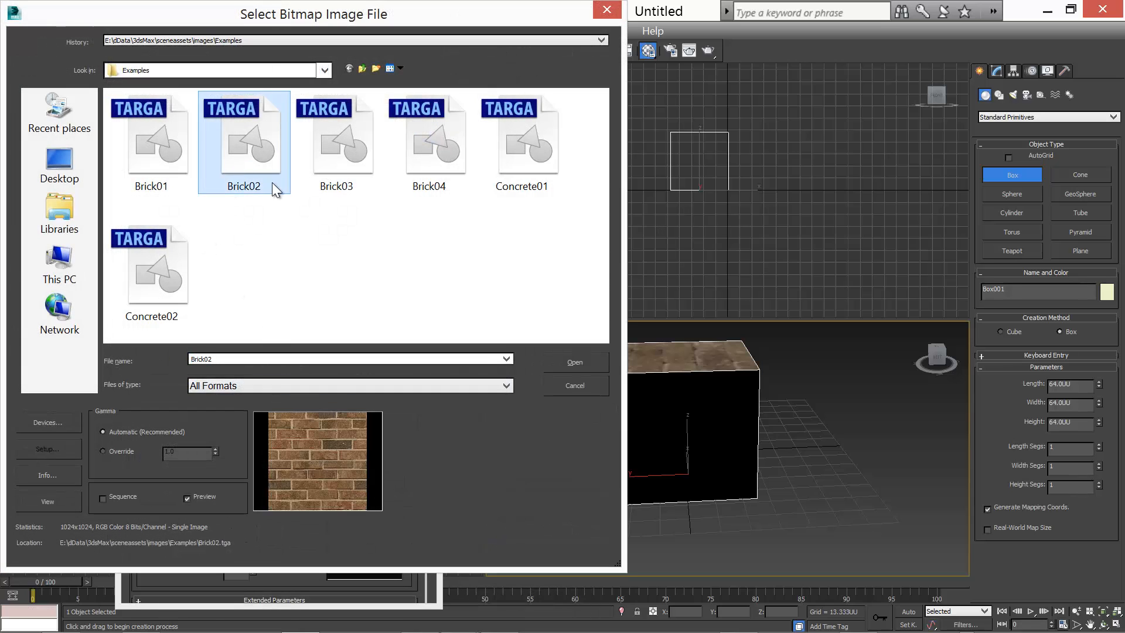
pyautogui.click(573, 362)
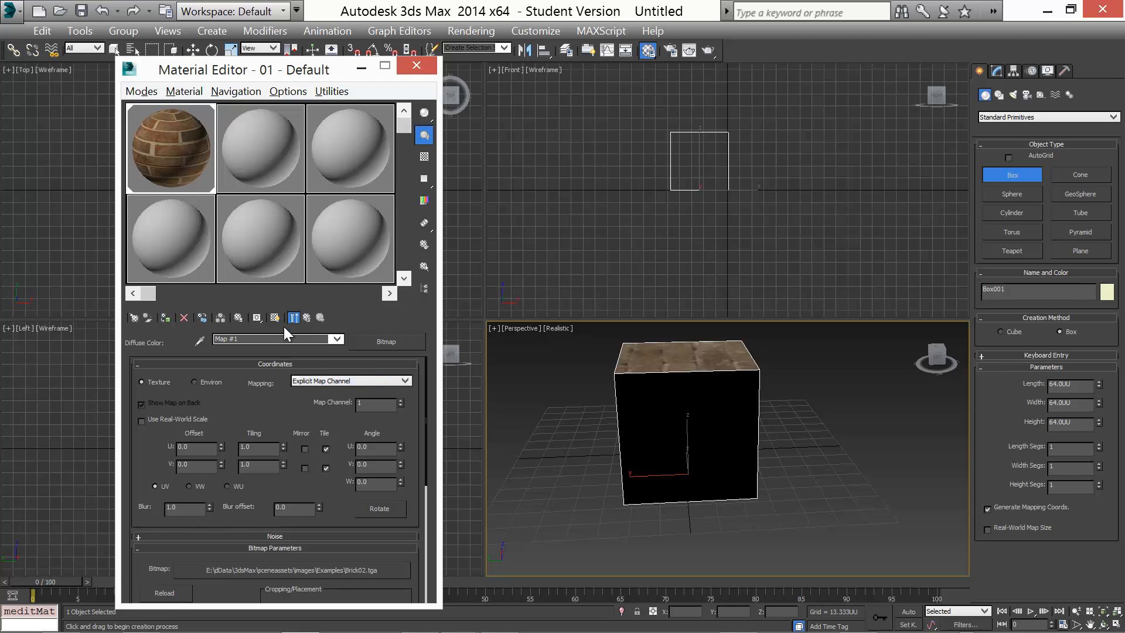
pyautogui.click(165, 317)
pyautogui.click(306, 318)
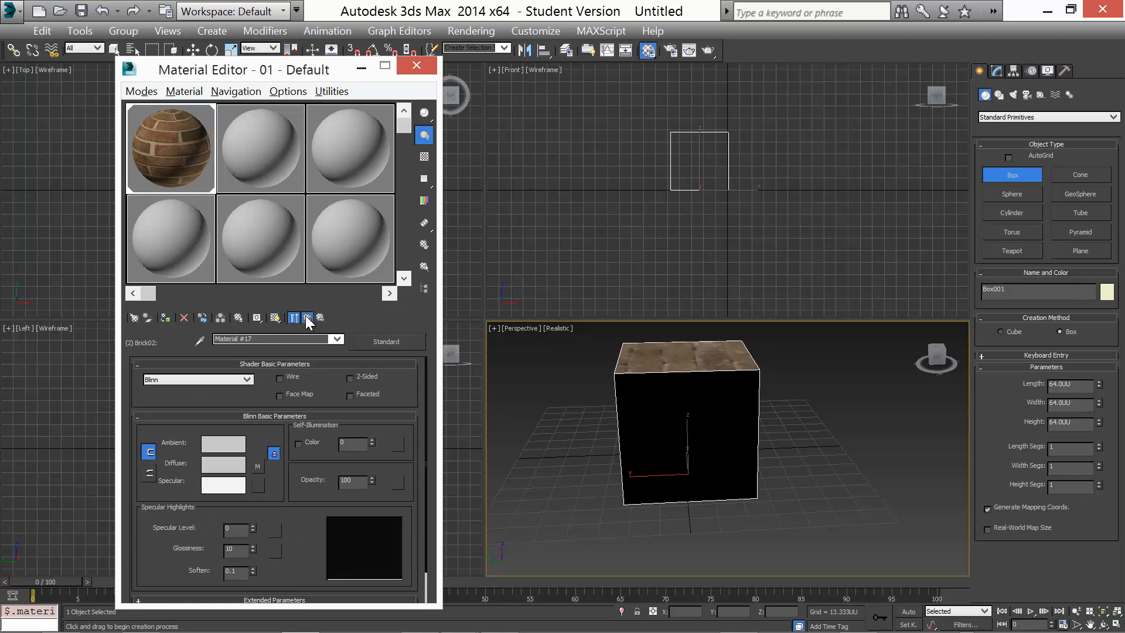
pyautogui.click(306, 318)
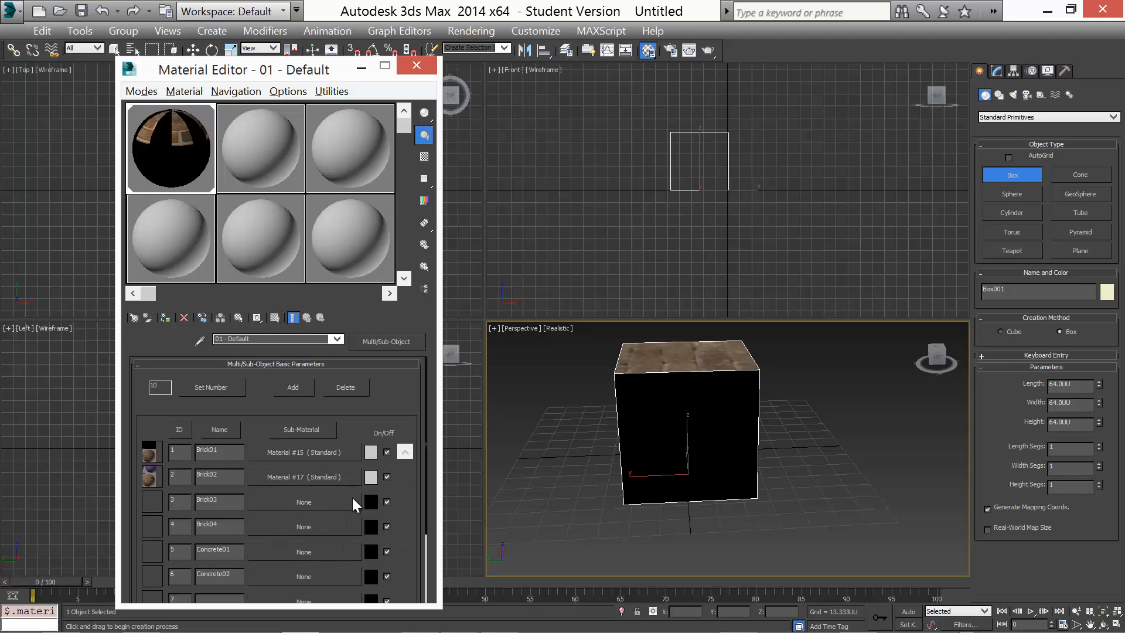
pyautogui.keyDown('alt'); pyautogui.moveTo(641, 460); pyautogui.dragTo(502, 465, button='middle'); pyautogui.keyUp('alt')
pyautogui.click(305, 503)
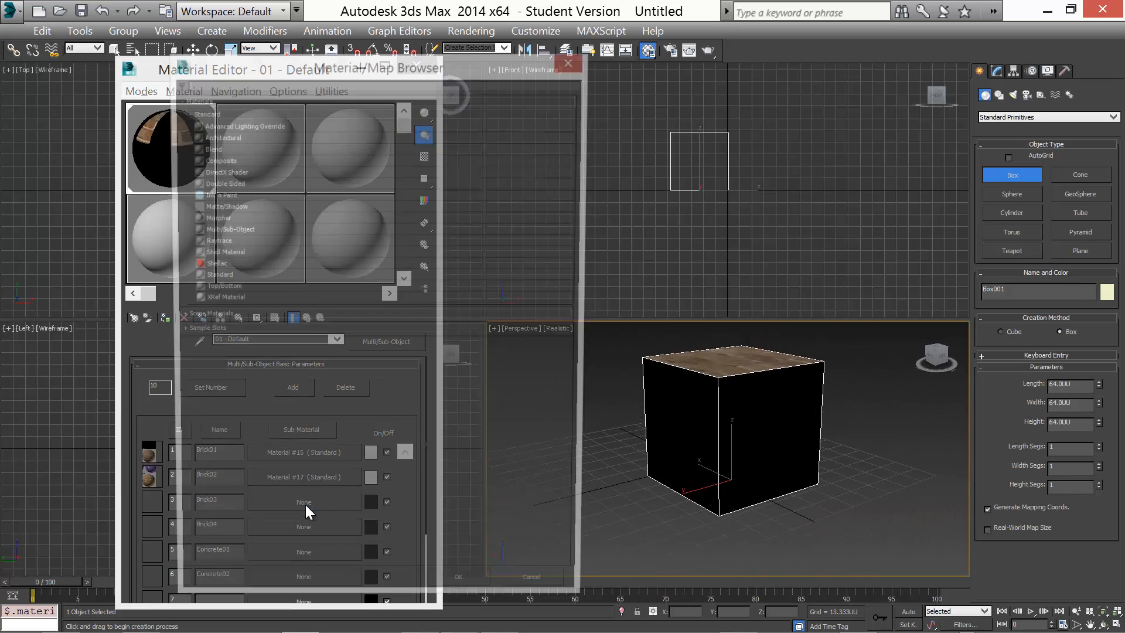
pyautogui.doubleClick(201, 267)
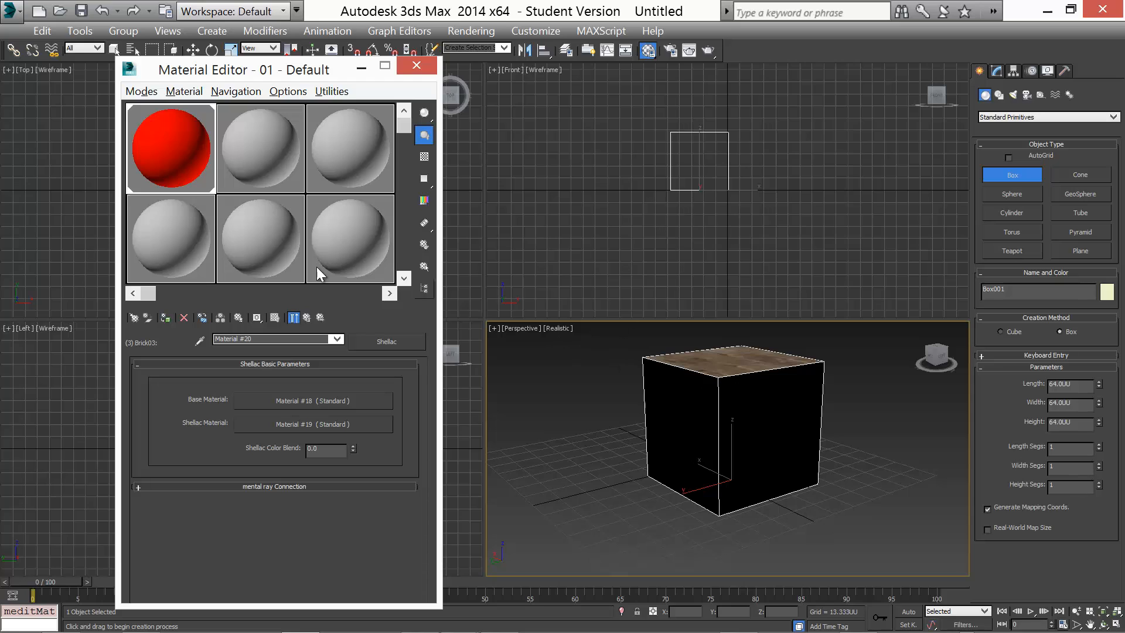
pyautogui.click(307, 320)
# Open the Brick03 sub-material and change its type to Standard
pyautogui.click(307, 503)
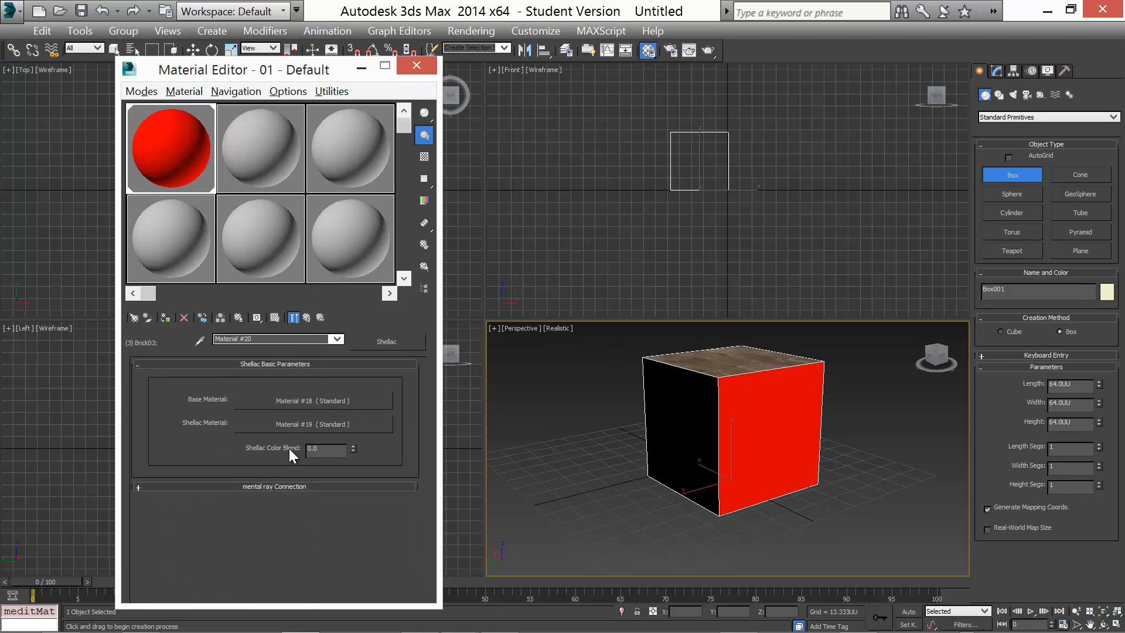
pyautogui.click(397, 342)
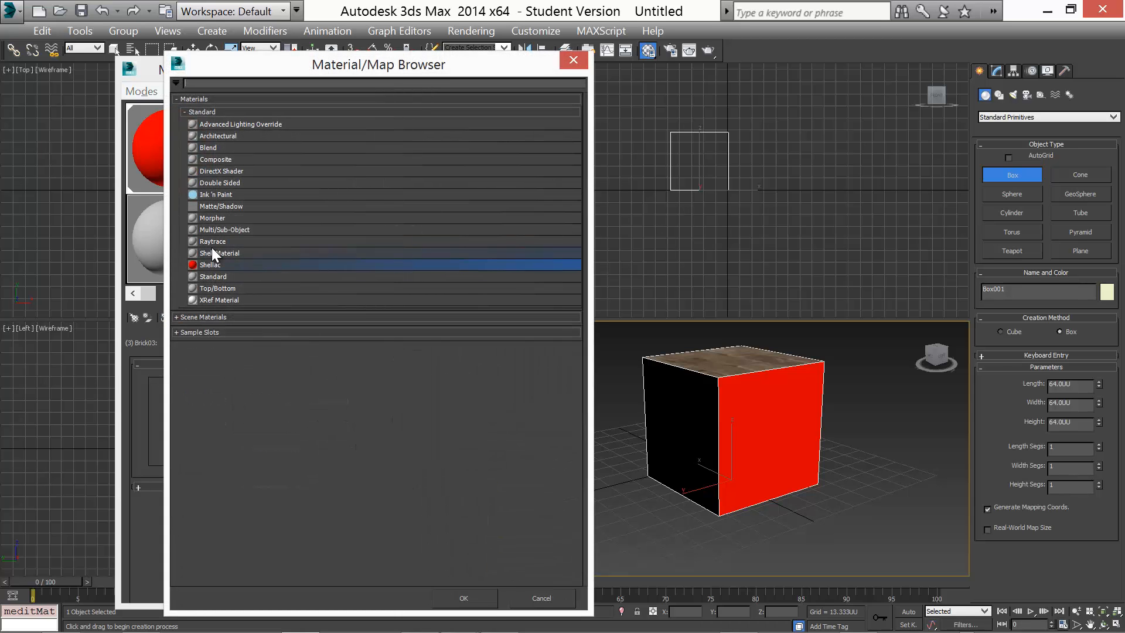
pyautogui.doubleClick(201, 276)
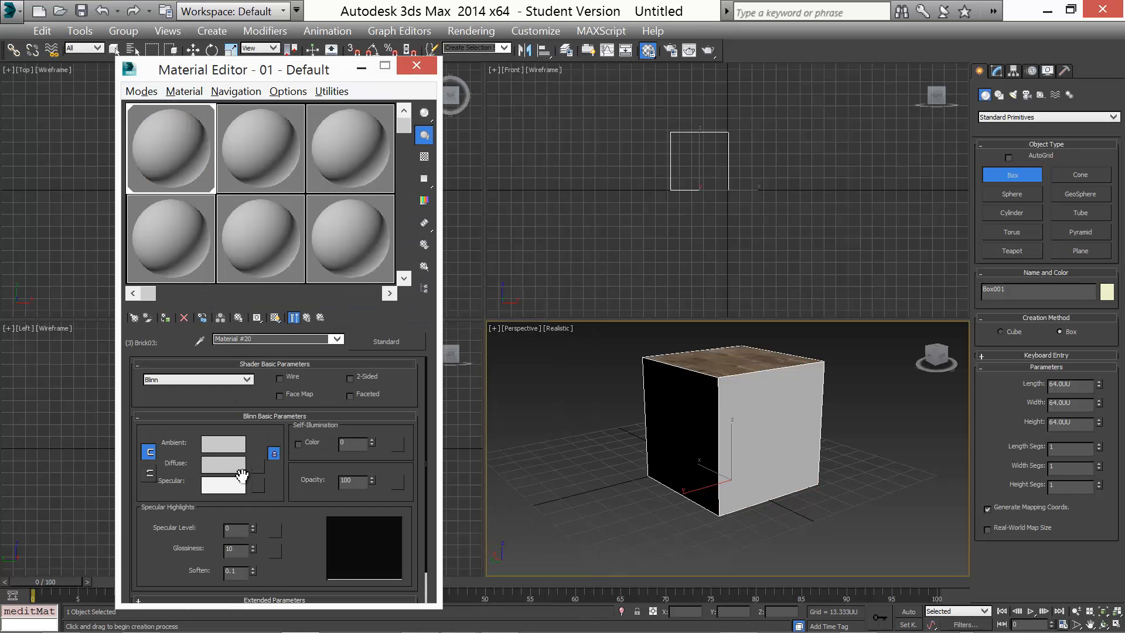
# Load Brick03 as the sub-material's diffuse bitmap and show it shaded on the cube in the viewport
pyautogui.click(258, 466)
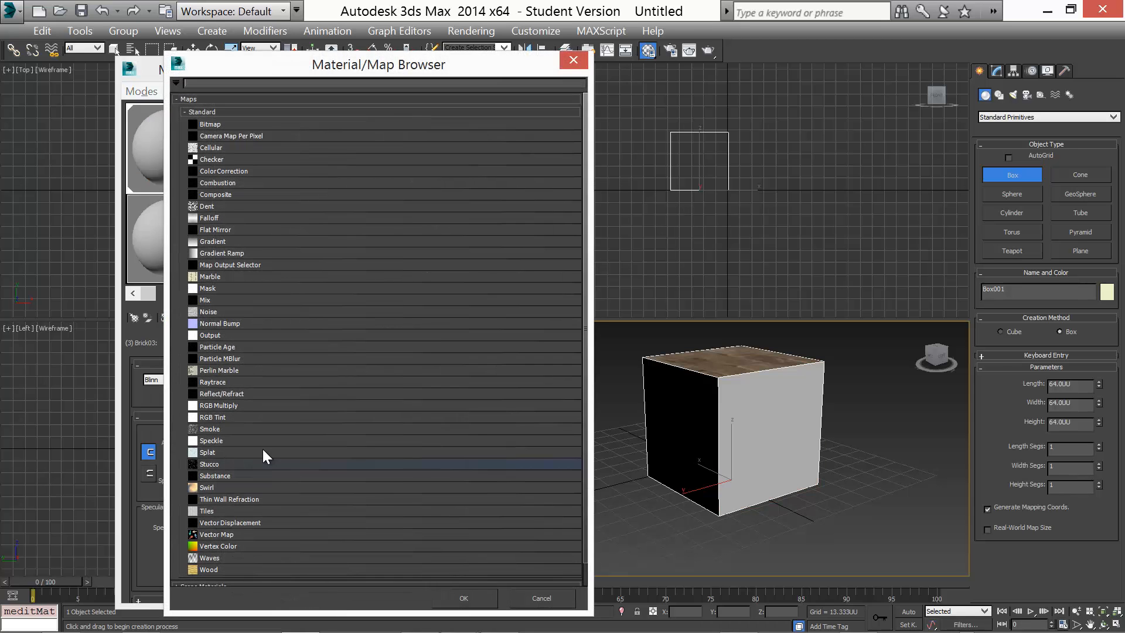
pyautogui.doubleClick(203, 124)
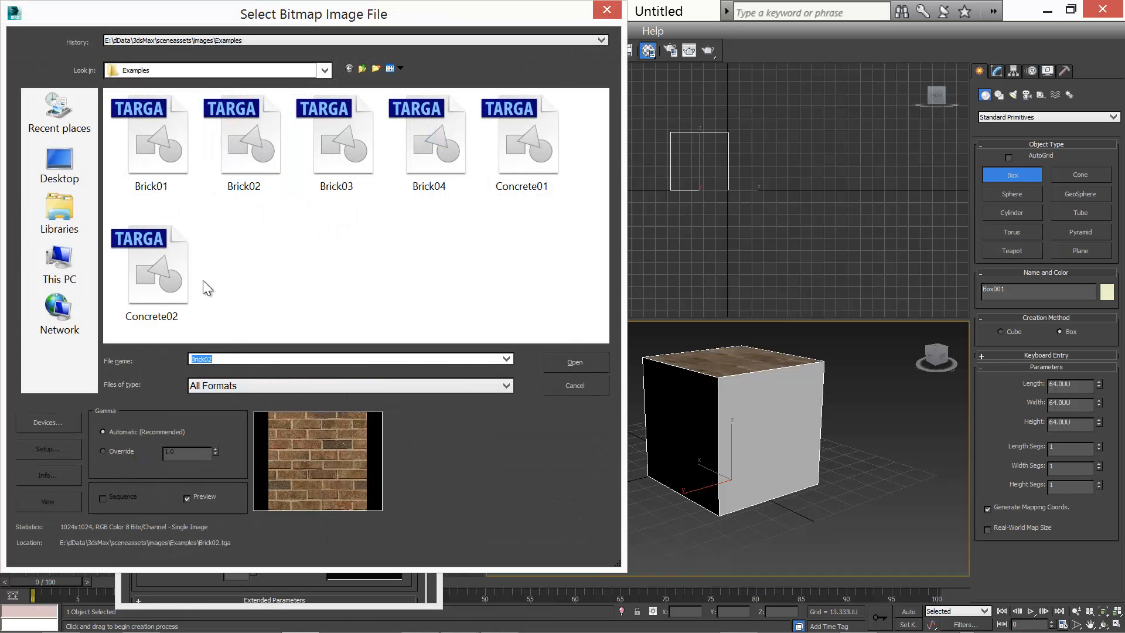
pyautogui.click(339, 153)
pyautogui.click(575, 363)
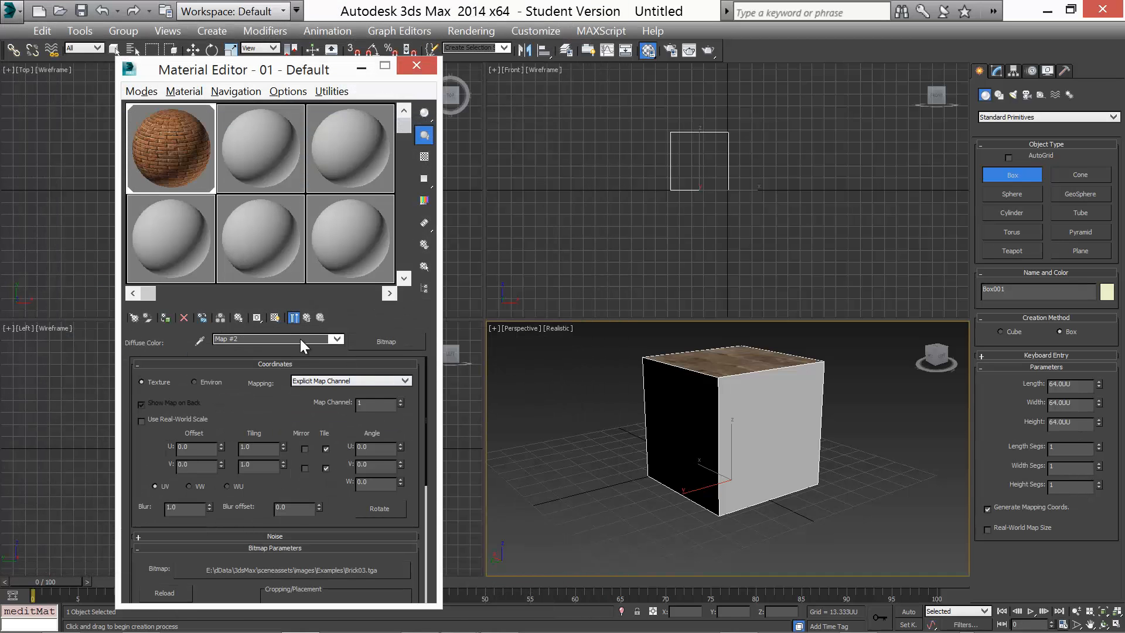
pyautogui.click(275, 317)
pyautogui.click(166, 319)
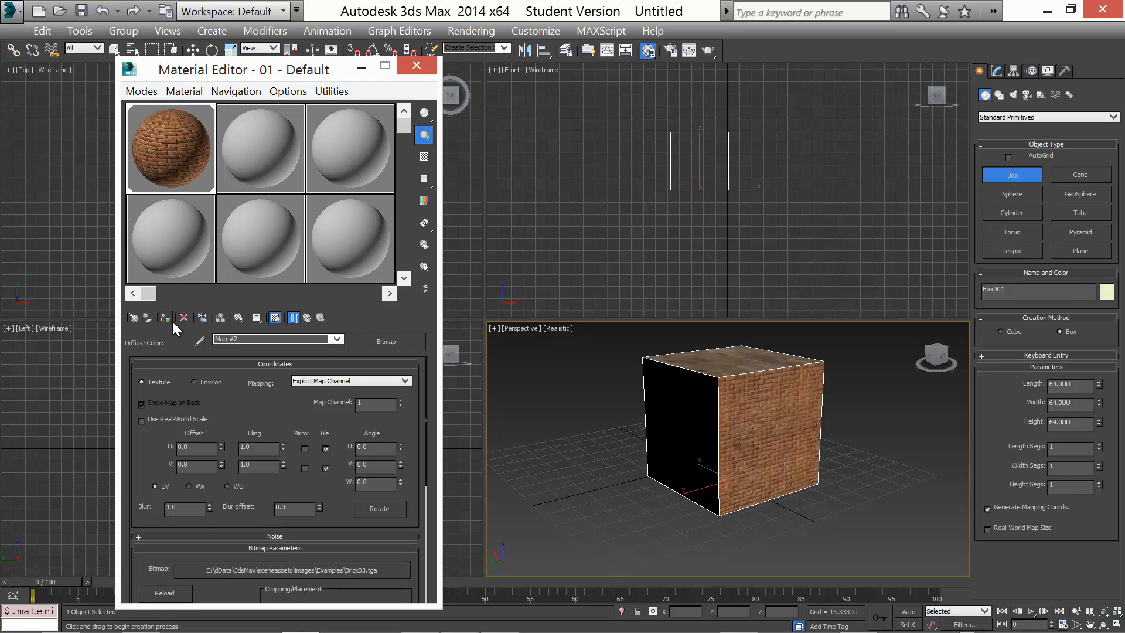
# Return to the parent Multi/Sub-Object material and assign a Standard material to the Brick04 sub-material
pyautogui.click(307, 317)
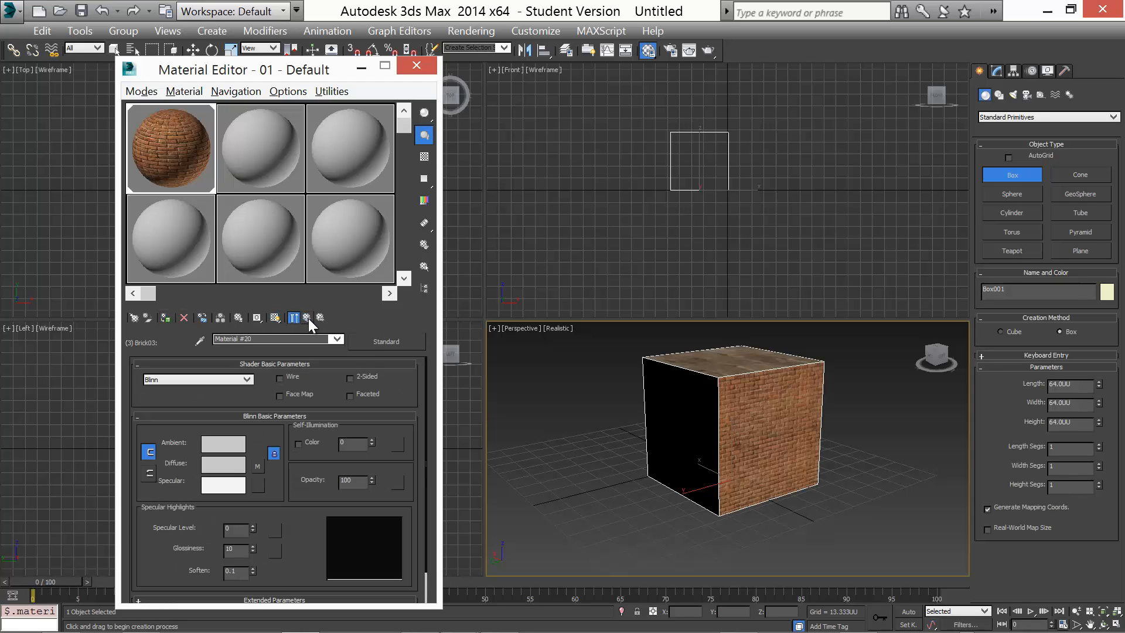
pyautogui.click(307, 318)
pyautogui.click(293, 521)
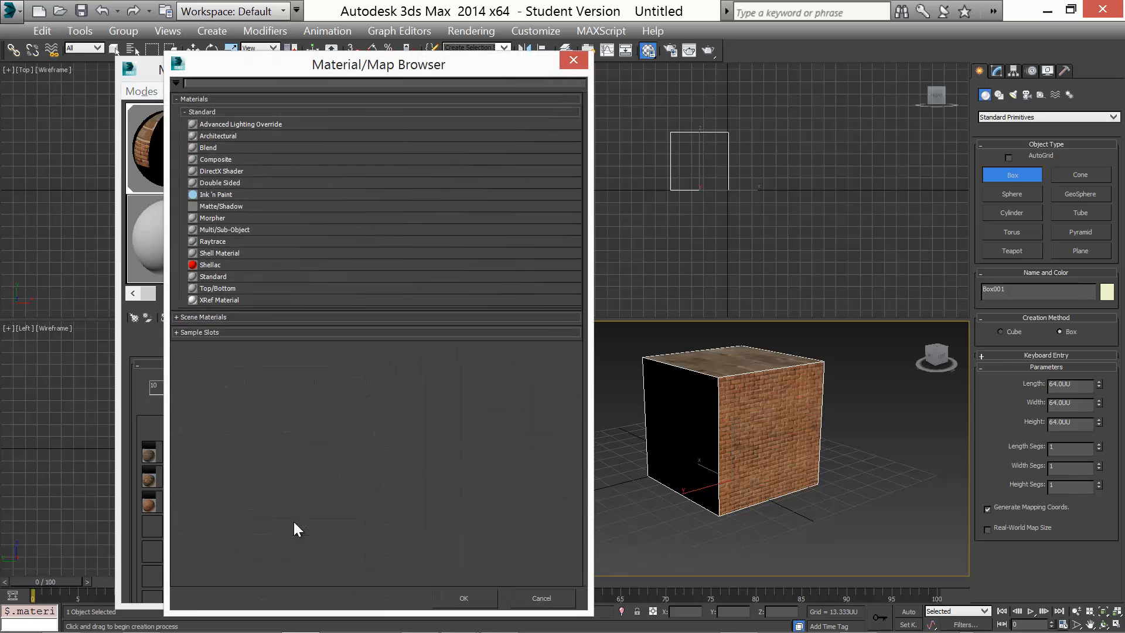
pyautogui.doubleClick(203, 277)
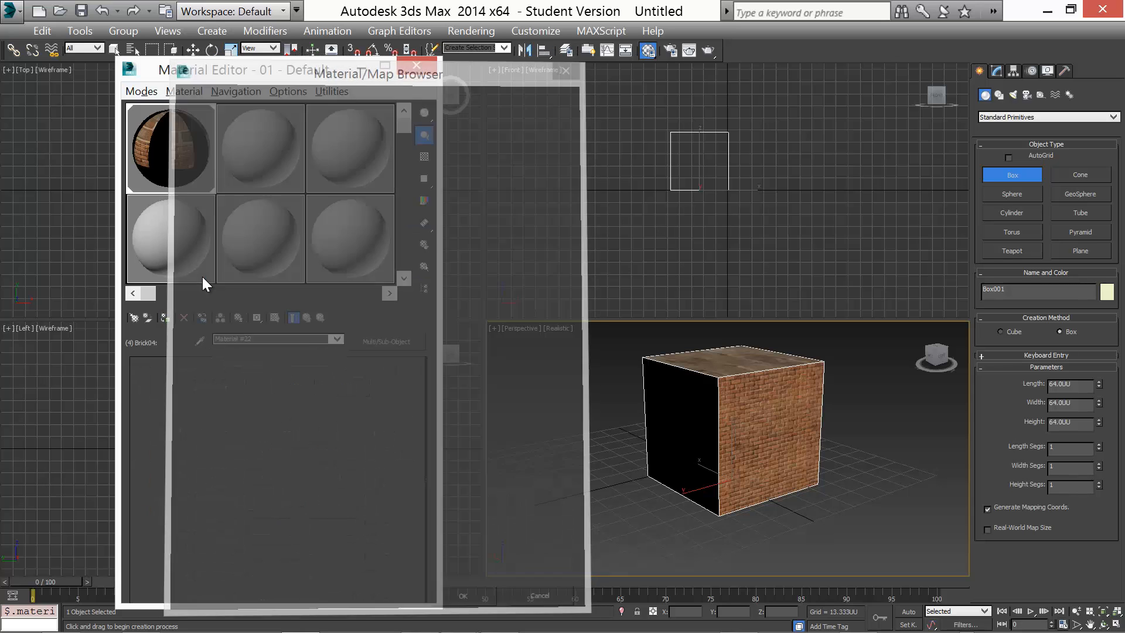
# Load Brick04 as the sub-material's diffuse bitmap and turn on its shaded display for the cube
pyautogui.click(261, 463)
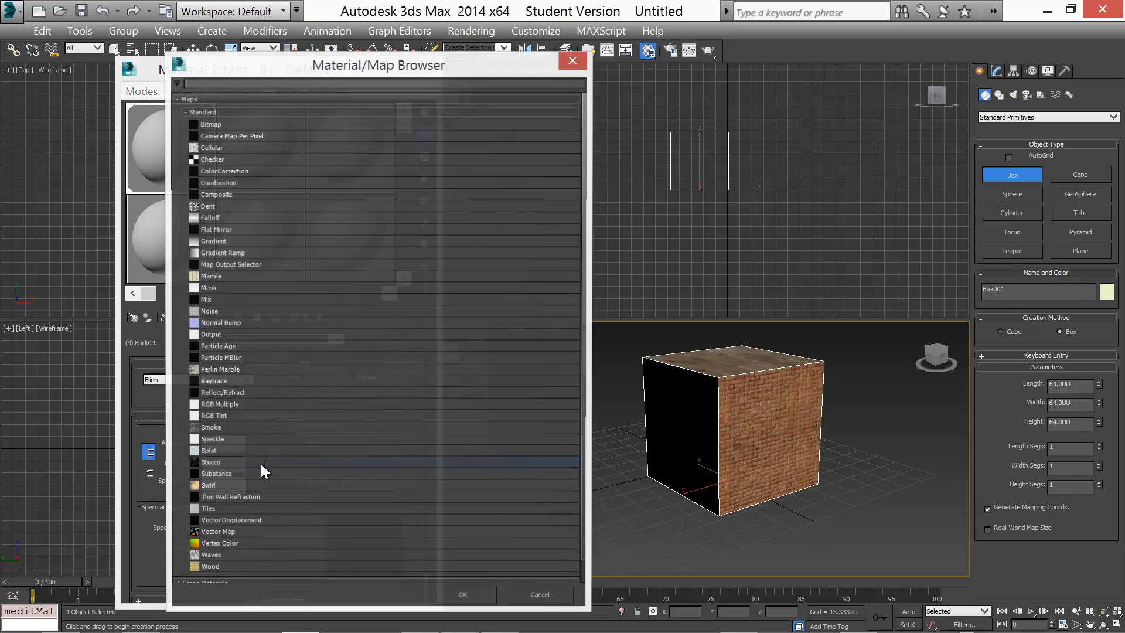
pyautogui.doubleClick(201, 124)
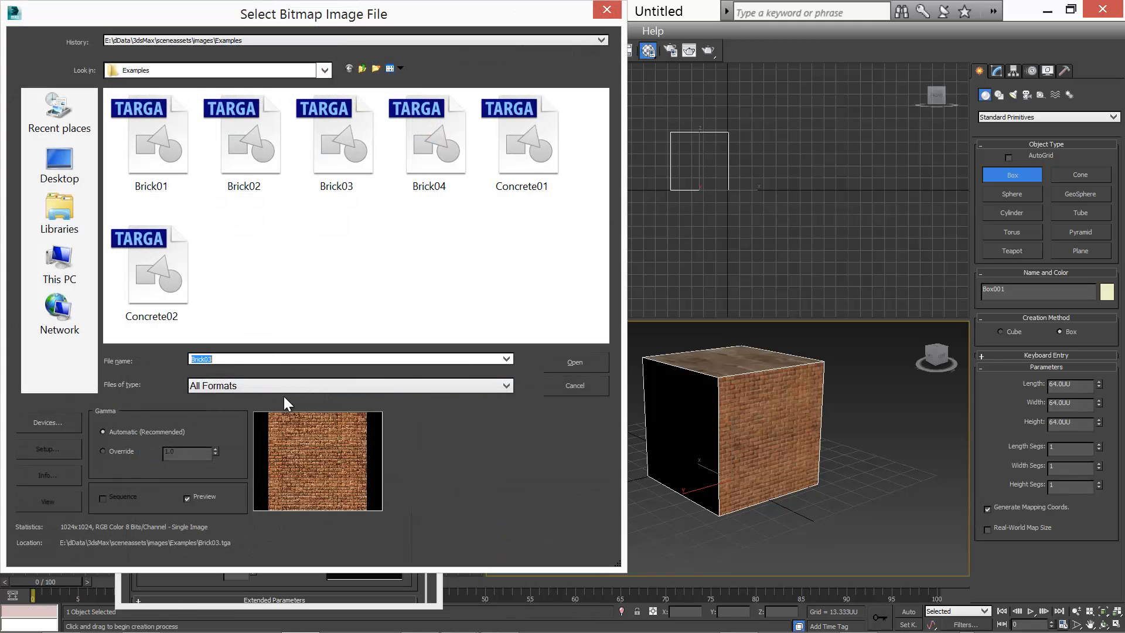
pyautogui.click(428, 176)
pyautogui.click(564, 360)
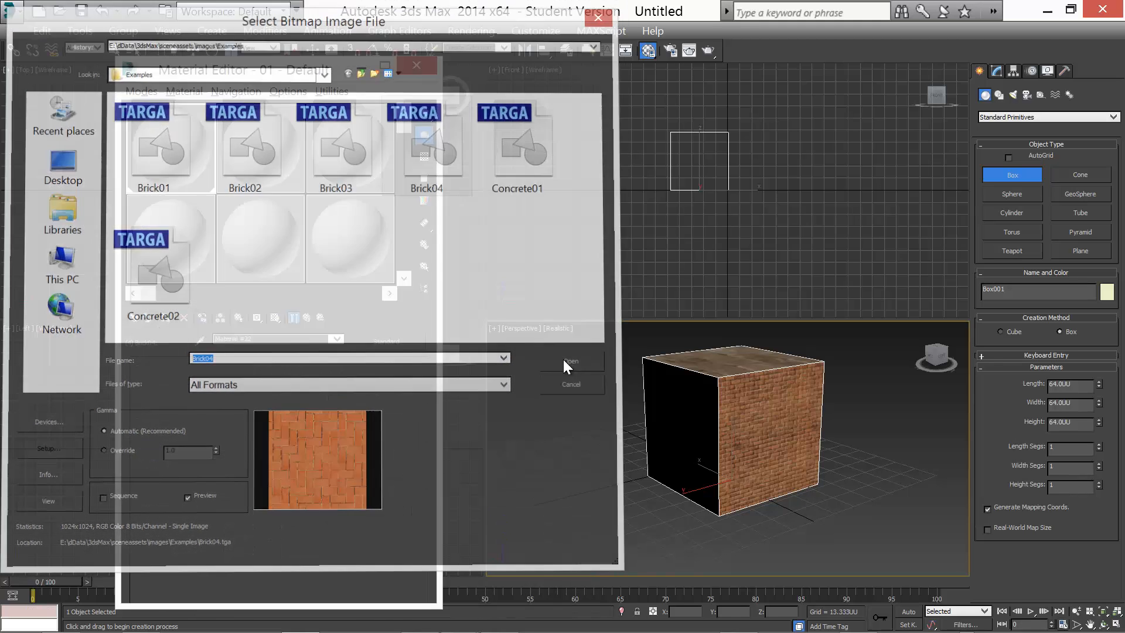
pyautogui.click(273, 318)
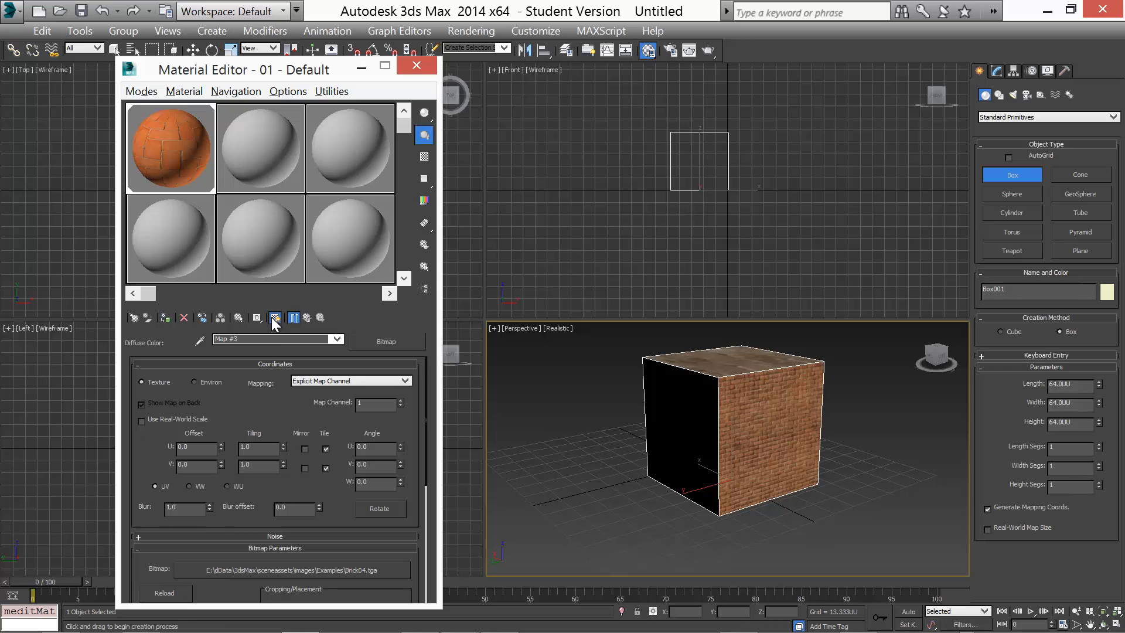
pyautogui.click(167, 319)
pyautogui.keyDown('alt'); pyautogui.moveTo(640, 467); pyautogui.dragTo(569, 438, button='middle'); pyautogui.keyUp('alt')
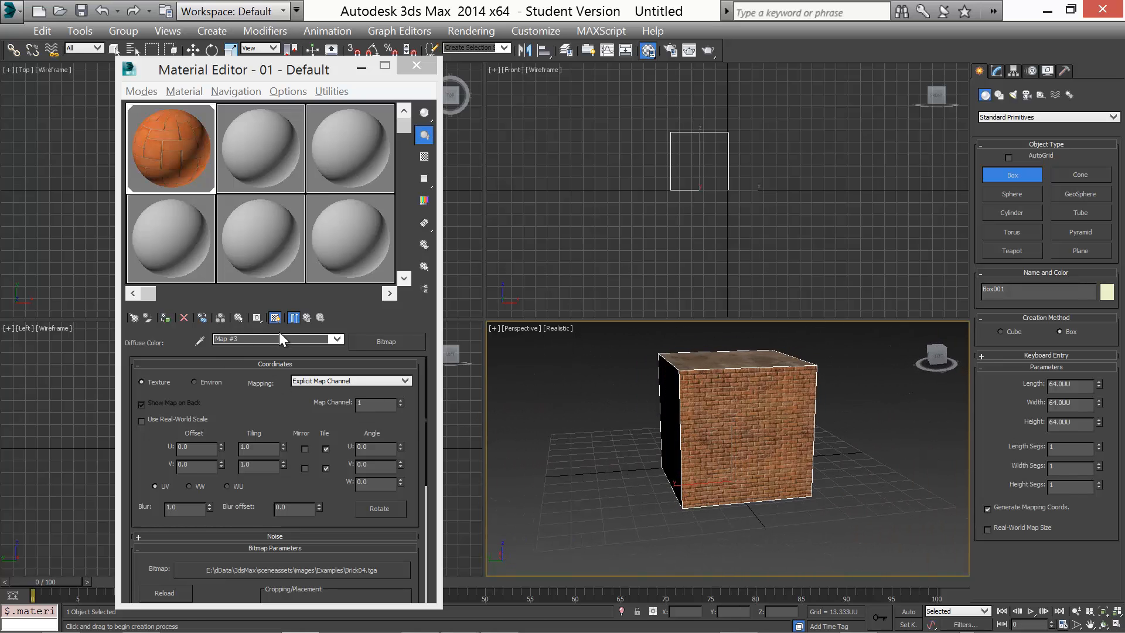
# Return to the parent Multi/Sub-Object material and set its number of materials to 6
pyautogui.click(307, 320)
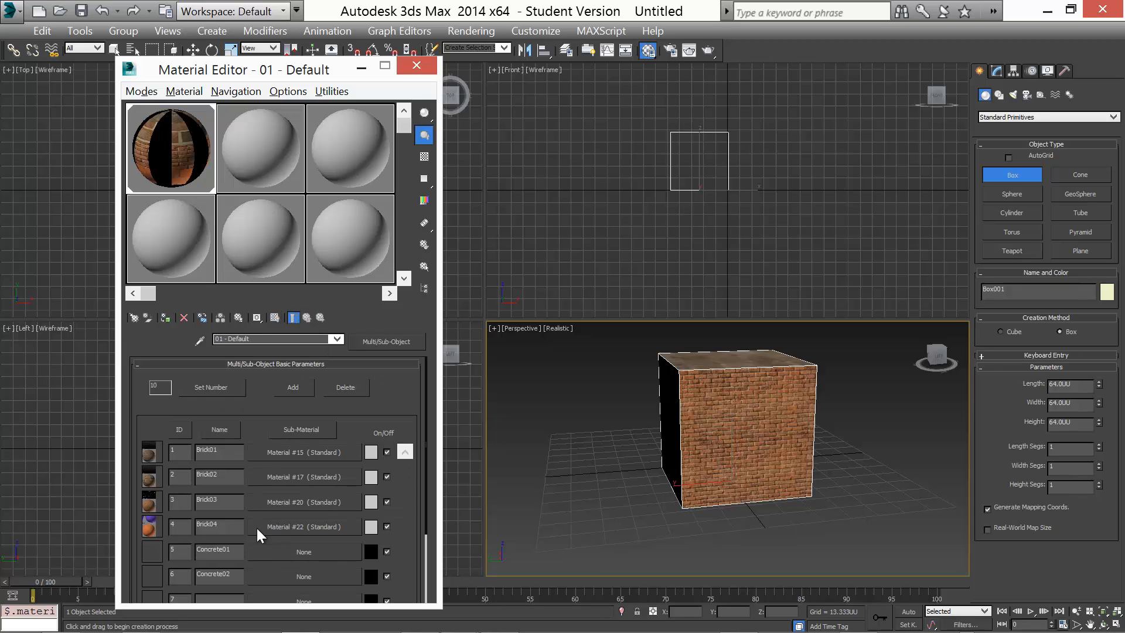
pyautogui.moveTo(424, 440)
pyautogui.mouseDown()
pyautogui.moveTo(417, 571)
pyautogui.moveTo(414, 424)
pyautogui.mouseUp()
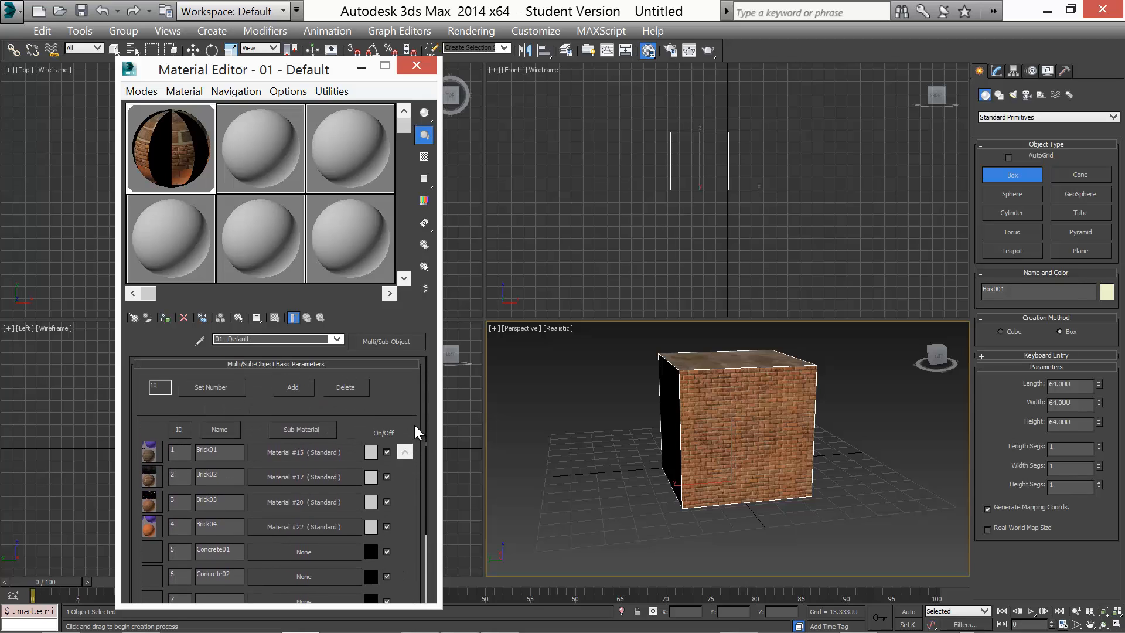
pyautogui.click(205, 390)
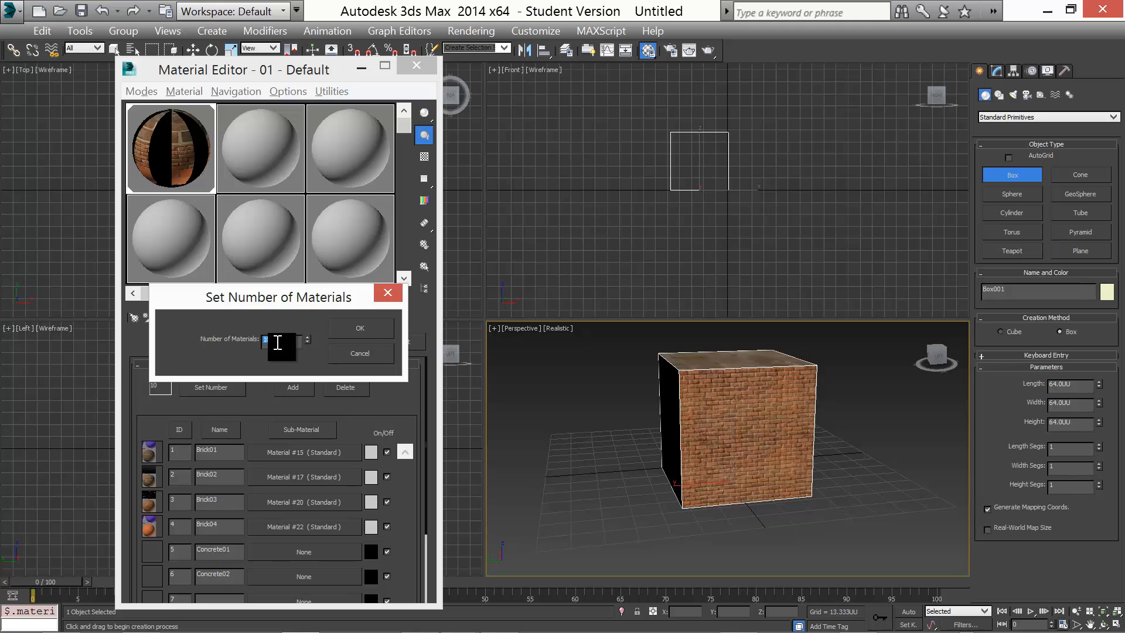
pyautogui.write('6')
pyautogui.click(340, 328)
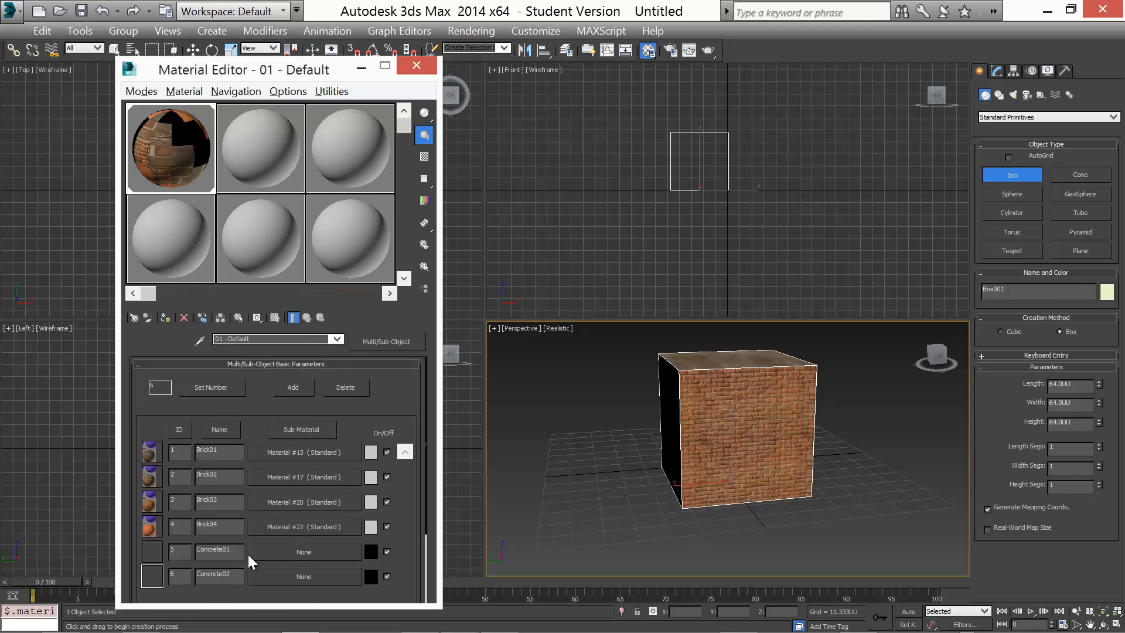
# Give the Concrete01 sub-material a Standard material with Concrete01 as its diffuse bitmap, shown shaded in the viewport
pyautogui.click(284, 551)
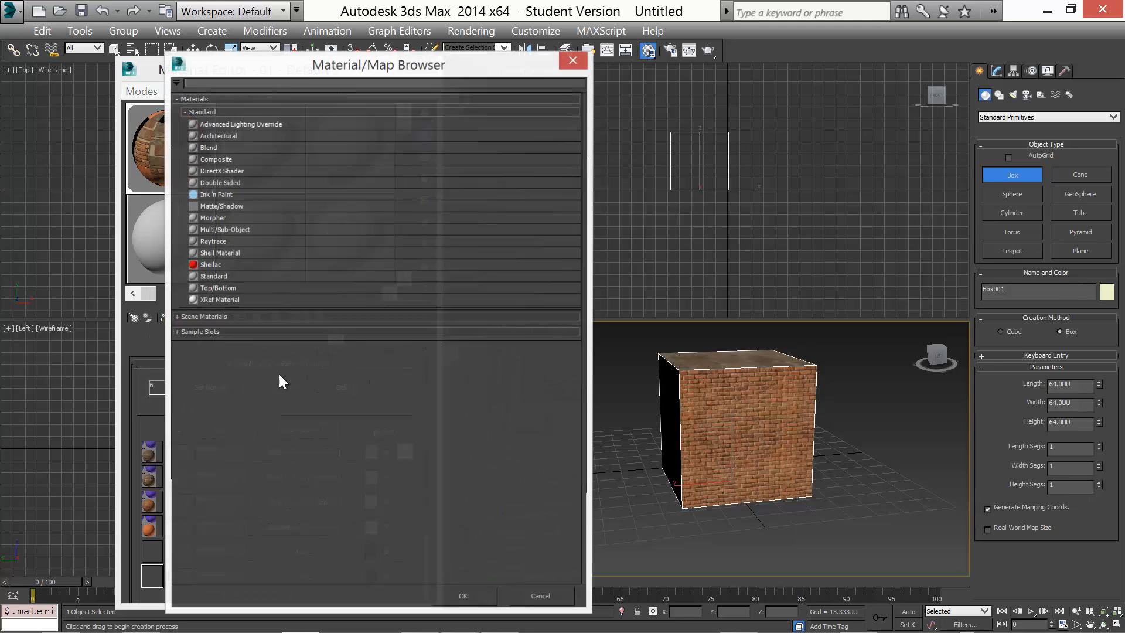
pyautogui.doubleClick(201, 276)
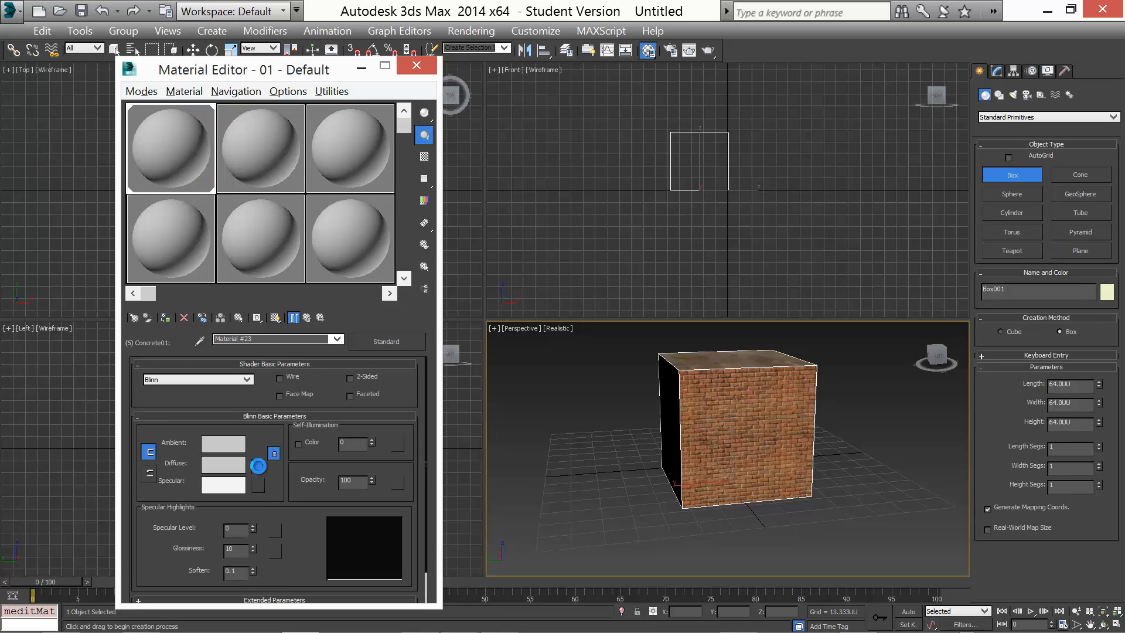
pyautogui.click(258, 466)
pyautogui.doubleClick(204, 123)
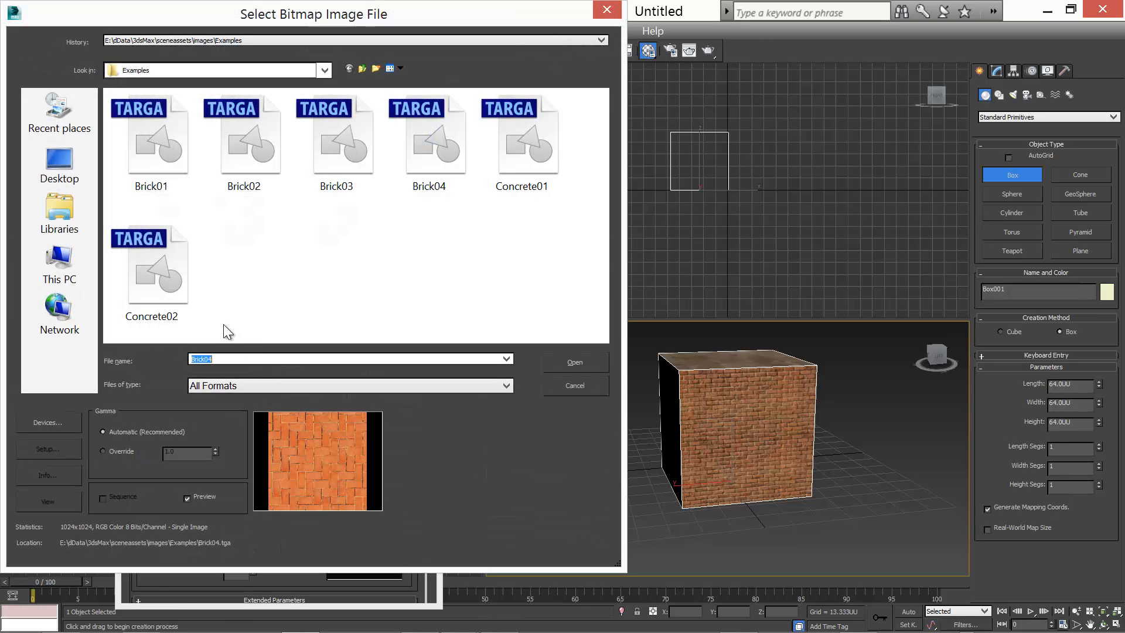
pyautogui.click(508, 159)
pyautogui.click(582, 360)
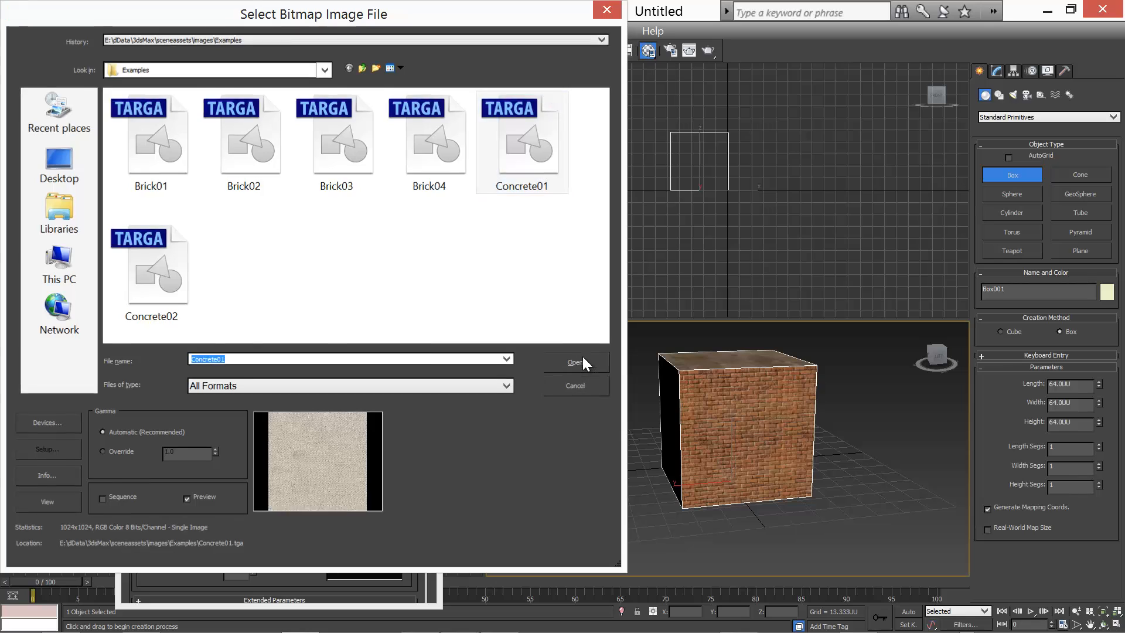
pyautogui.click(274, 318)
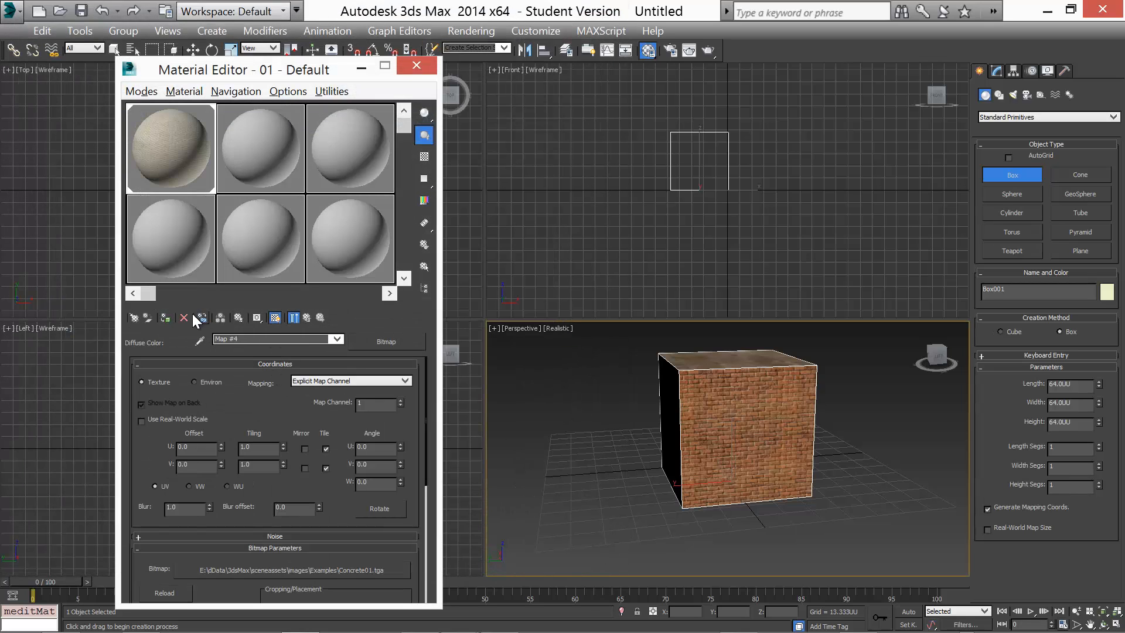
pyautogui.keyDown('alt'); pyautogui.moveTo(680, 478); pyautogui.dragTo(658, 499, button='middle'); pyautogui.keyUp('alt')
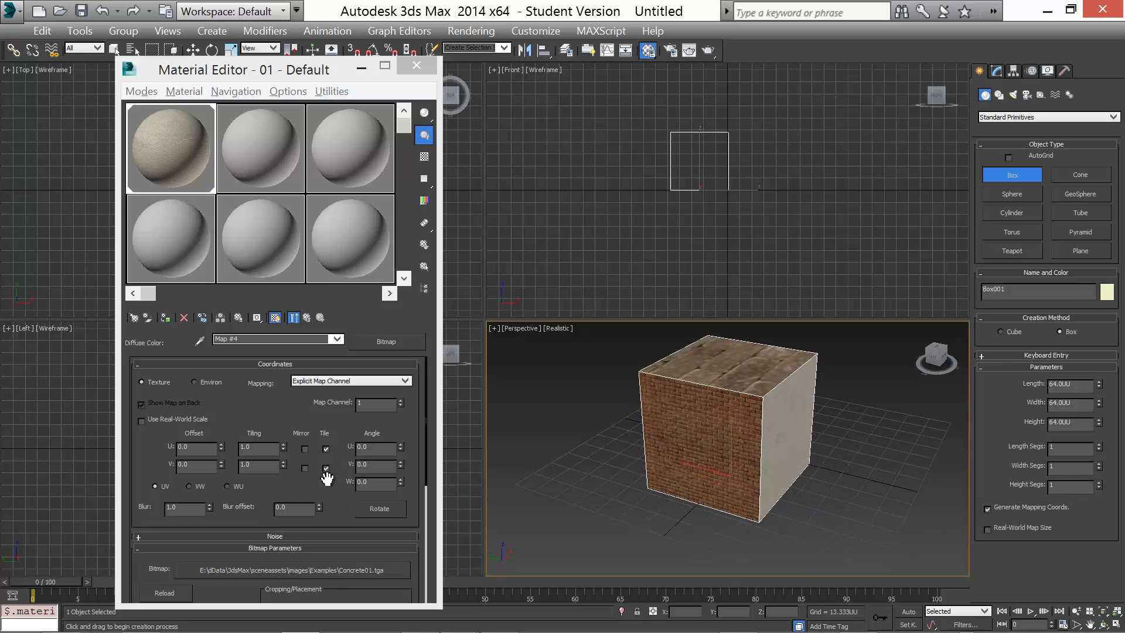
# Return to the parent Multi/Sub-Object material and assign a Standard material to the Concrete02 sub-material
pyautogui.click(308, 317)
pyautogui.click(307, 317)
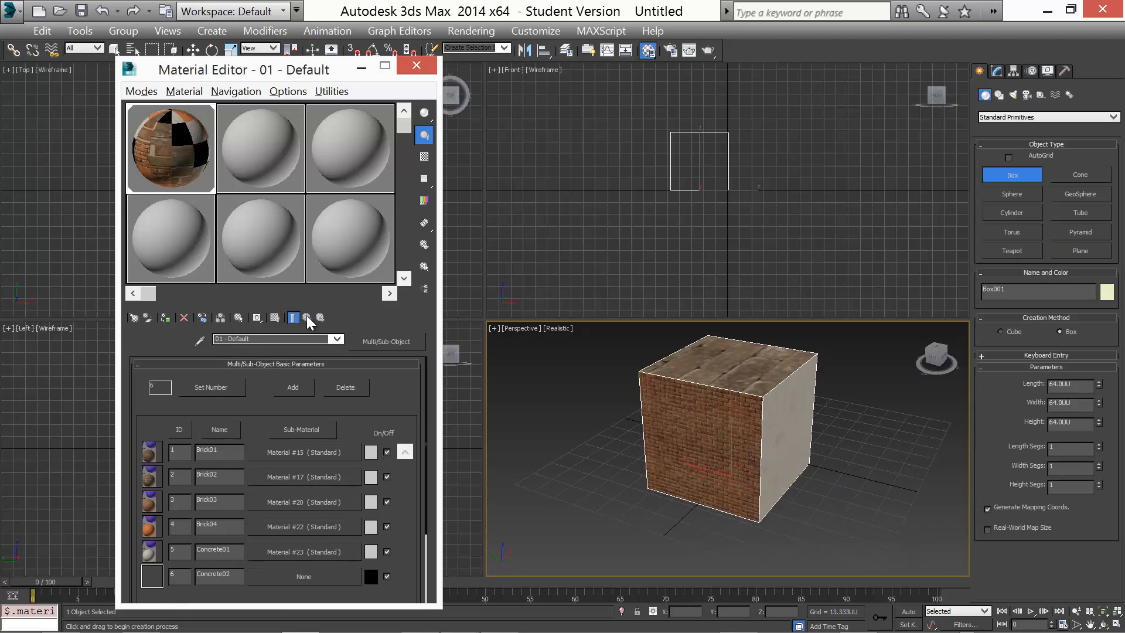
pyautogui.click(280, 575)
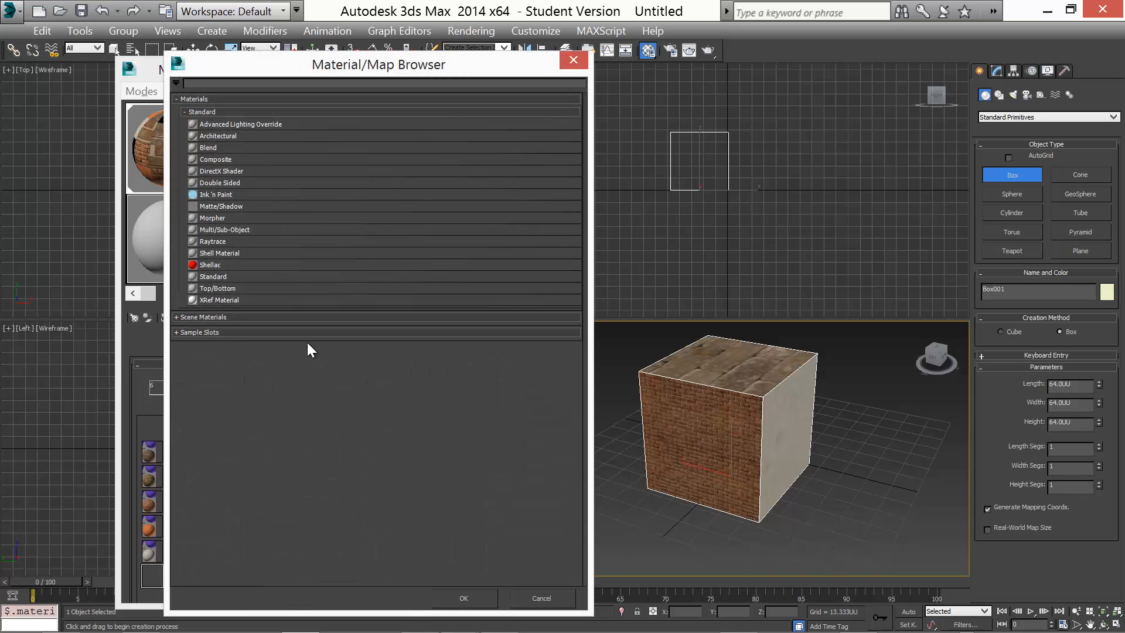
pyautogui.doubleClick(206, 277)
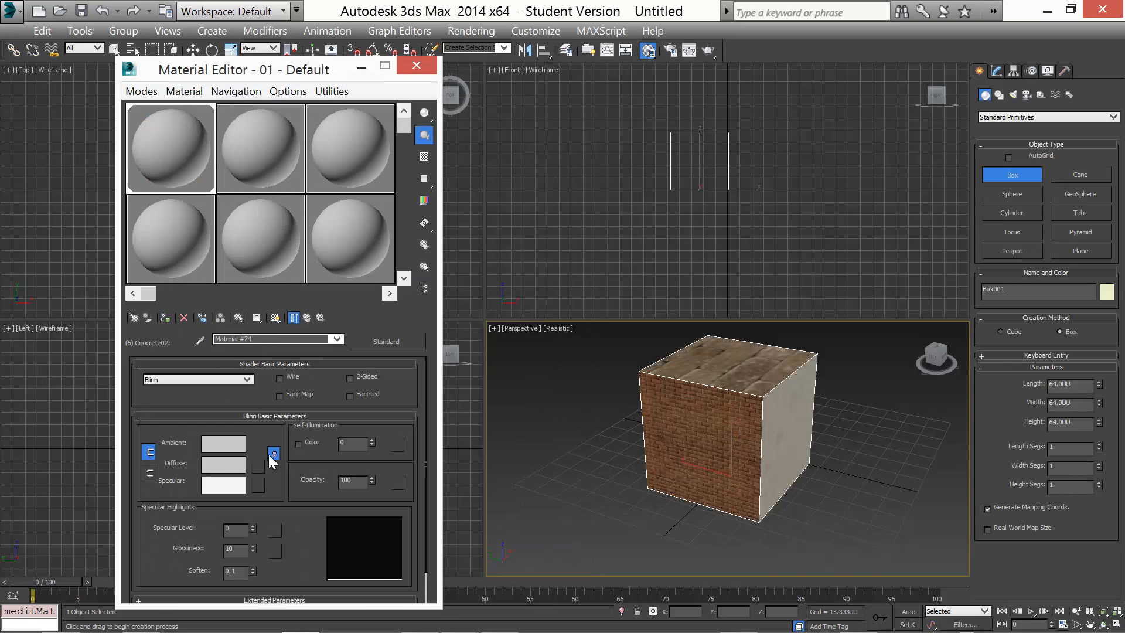
# Load the Concrete02 bitmap as the Concrete02 sub-material's diffuse map, return to the parent material and close the Material Editor
pyautogui.click(260, 465)
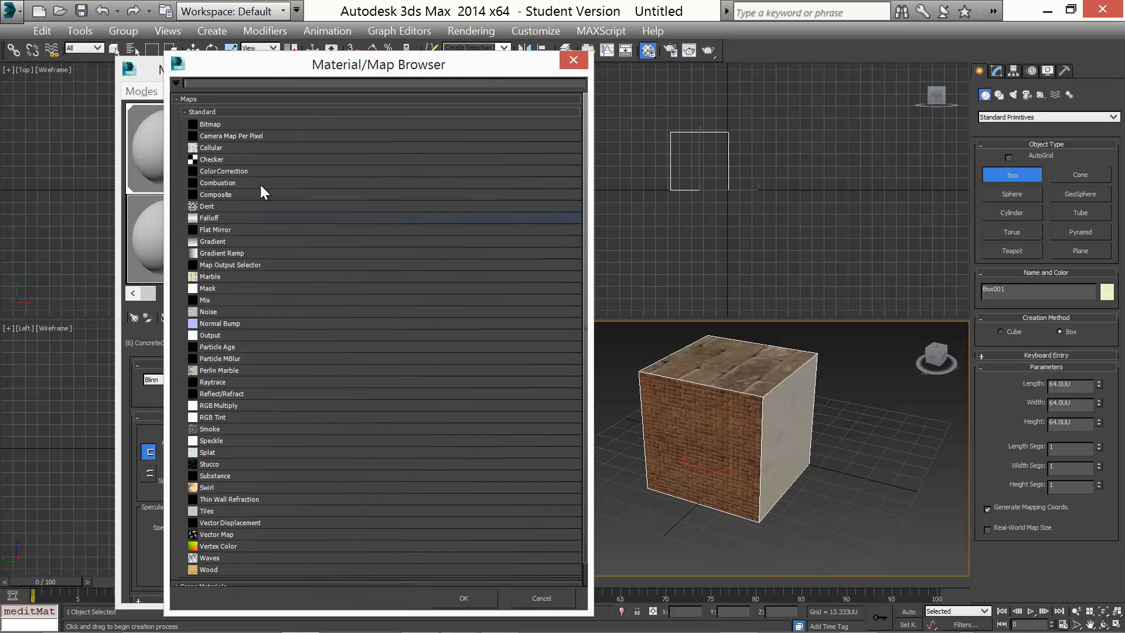
pyautogui.doubleClick(217, 125)
pyautogui.click(154, 270)
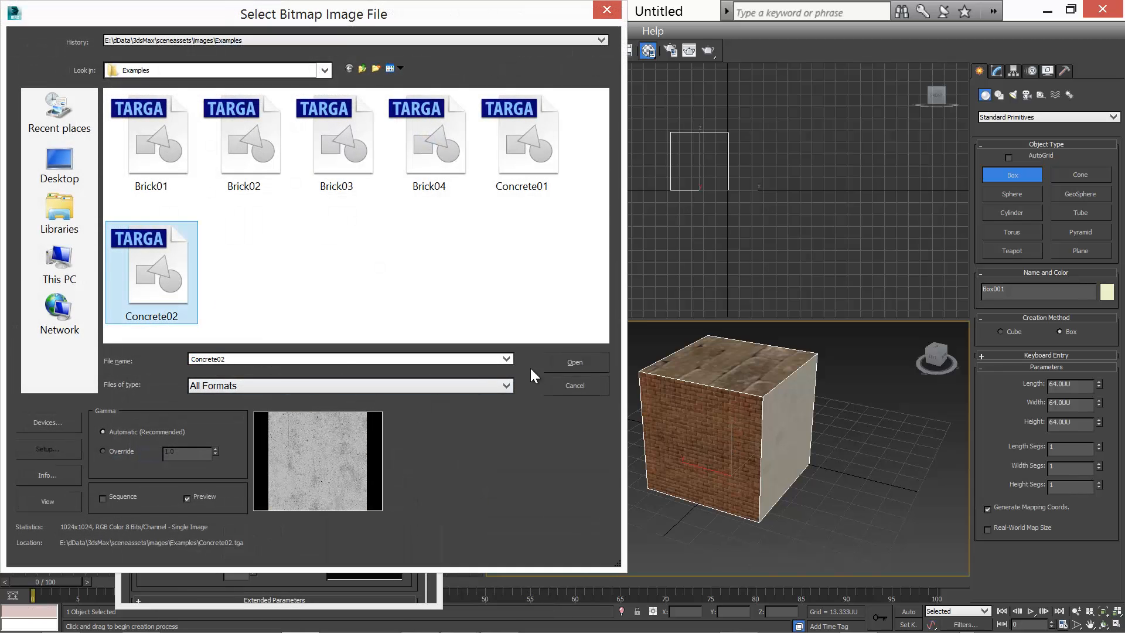
pyautogui.click(576, 362)
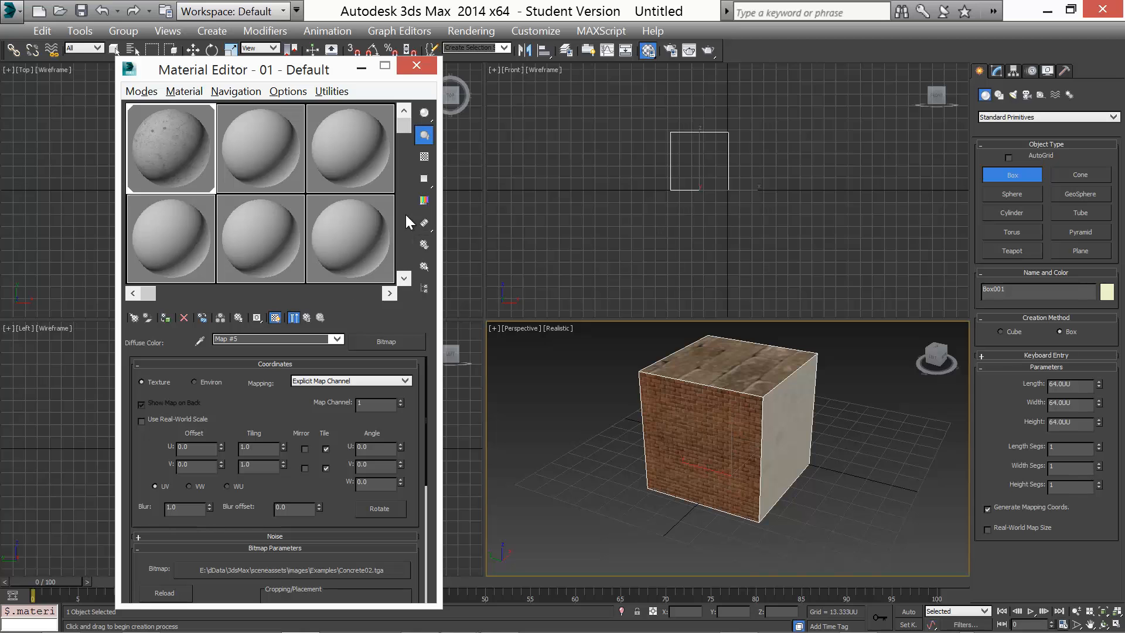
pyautogui.click(309, 316)
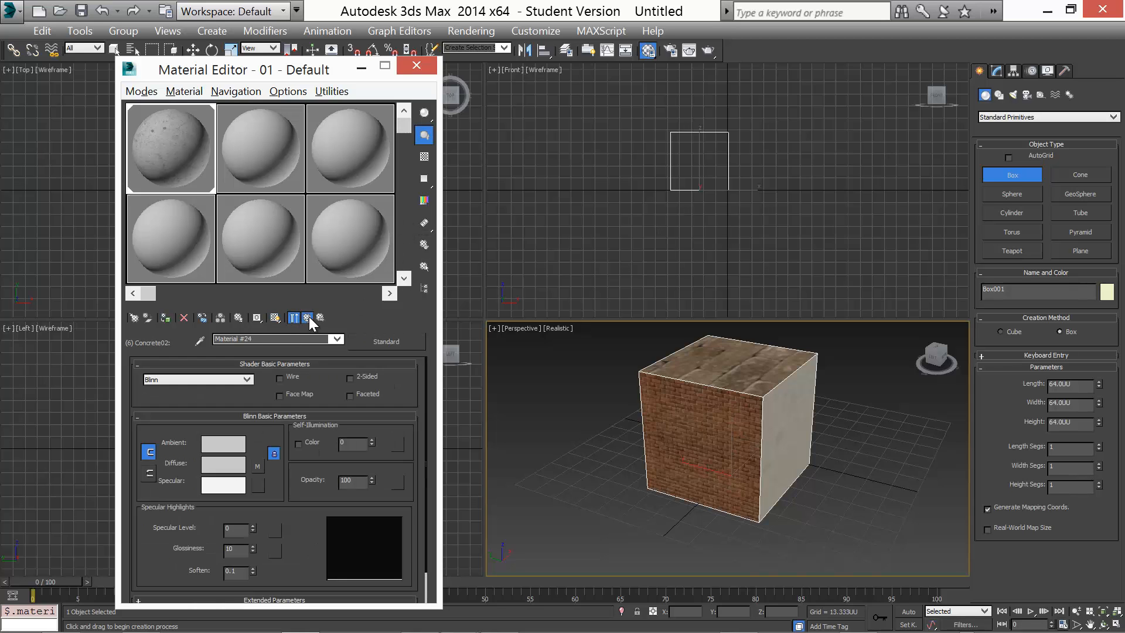
pyautogui.click(309, 317)
pyautogui.keyDown('alt'); pyautogui.moveTo(636, 466); pyautogui.dragTo(769, 474, button='middle'); pyautogui.keyUp('alt')
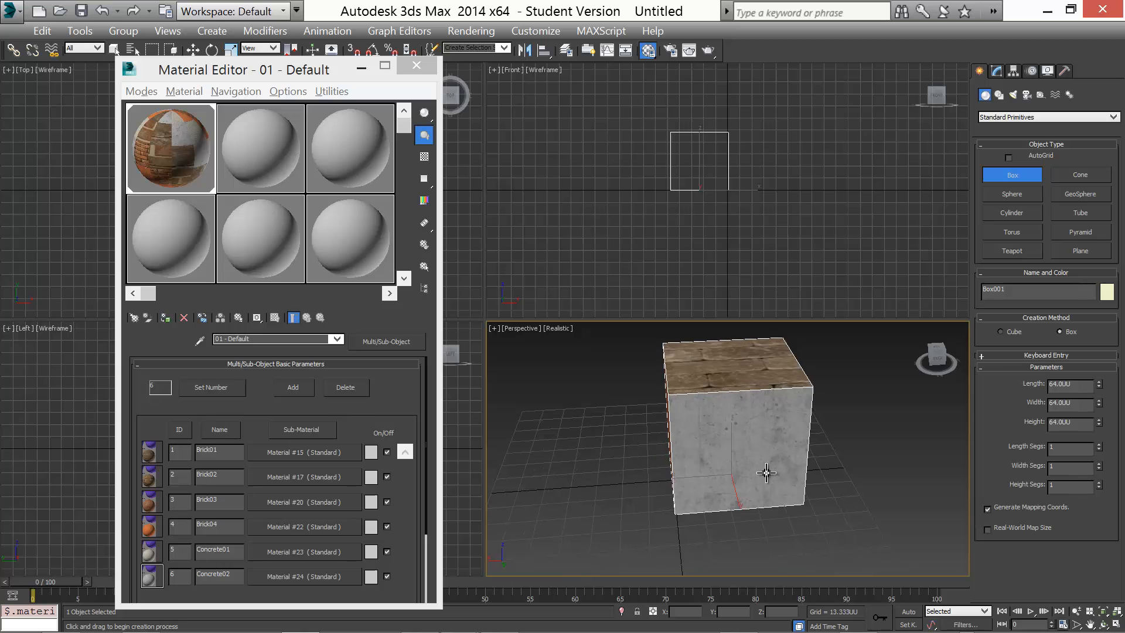
pyautogui.click(416, 69)
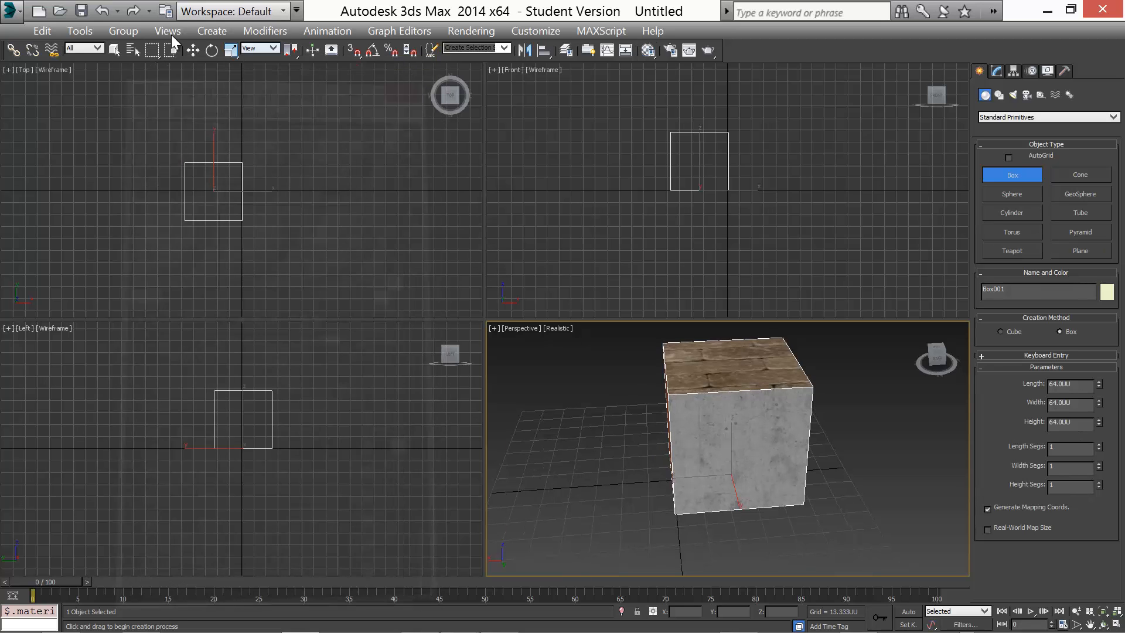
# Start saving the scene under a new name and create and open an Examples folder inside the 3ds_Max folder
pyautogui.click(18, 12)
pyautogui.moveTo(117, 224)
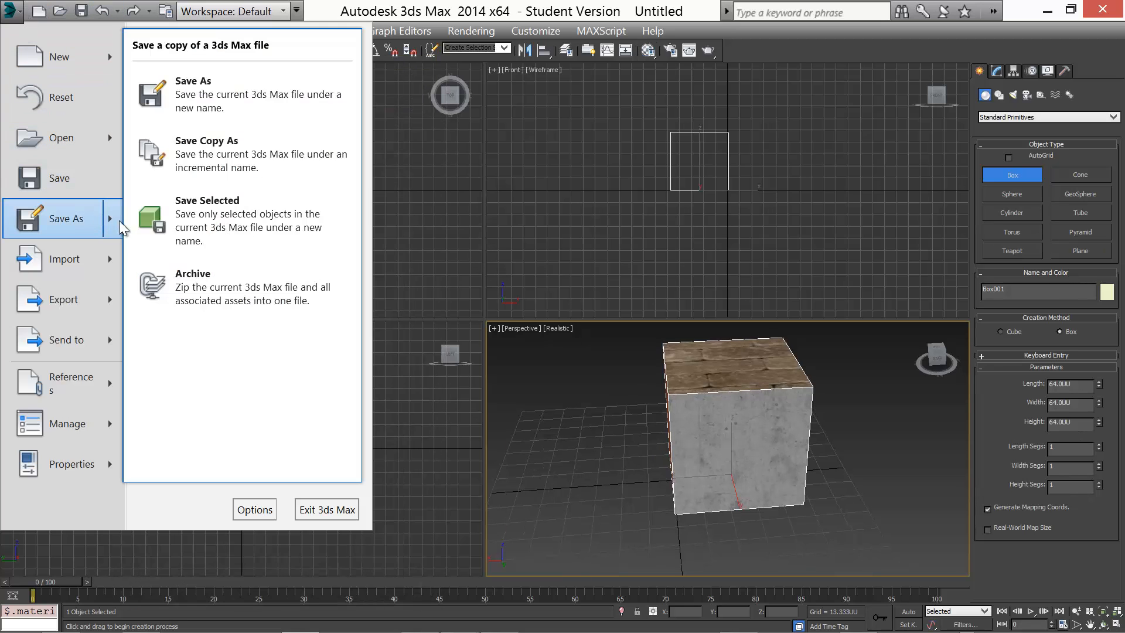
pyautogui.click(227, 110)
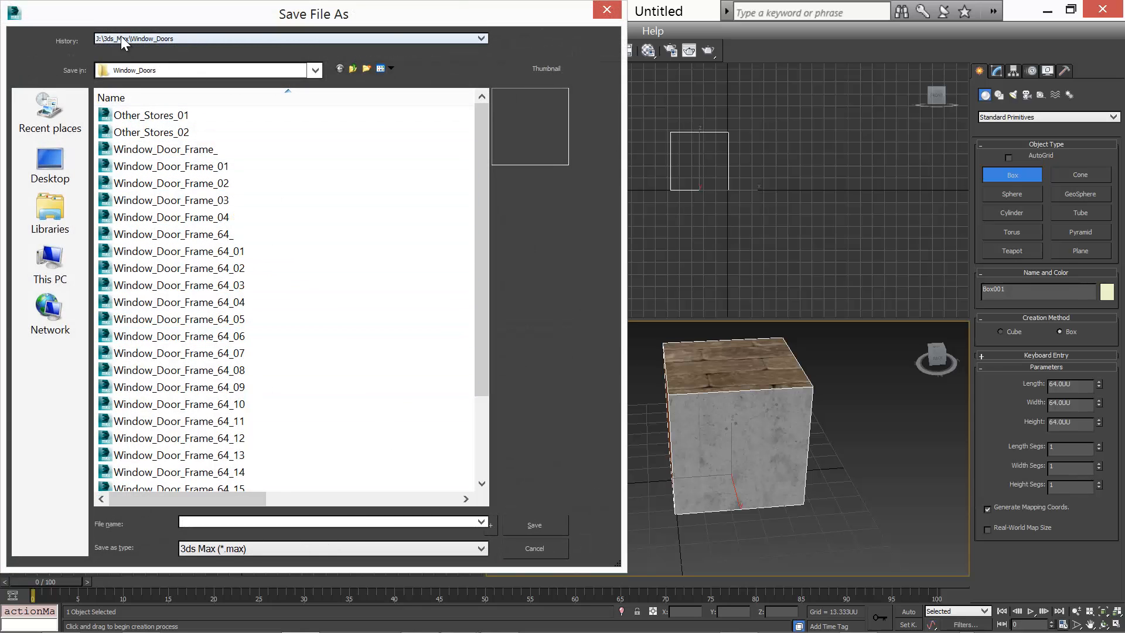
pyautogui.click(354, 68)
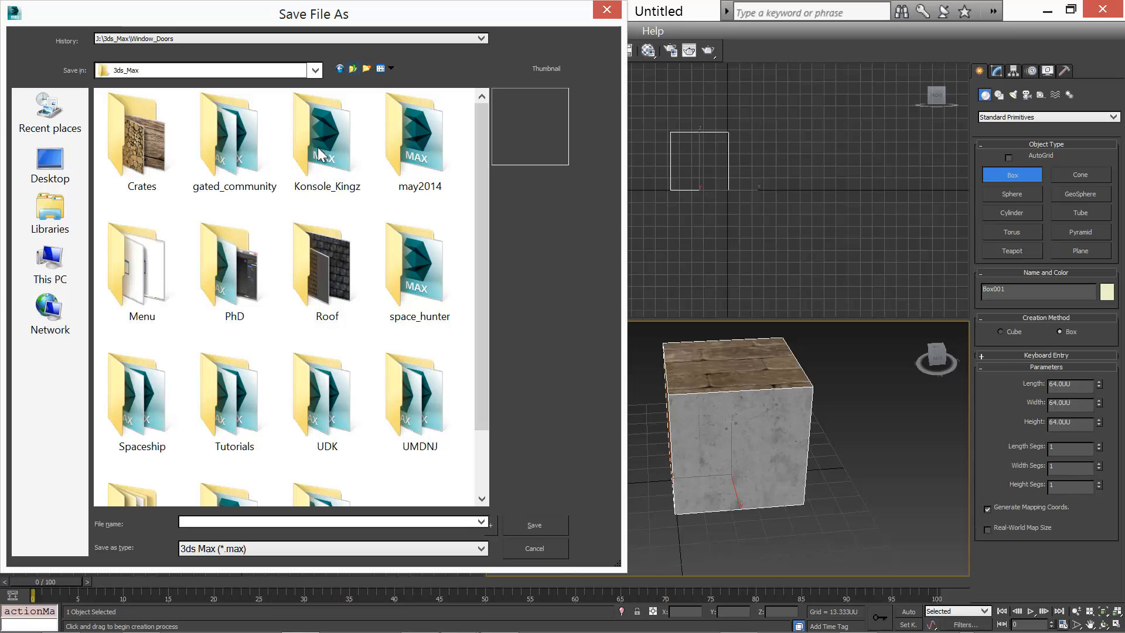
pyautogui.moveTo(484, 312); pyautogui.dragTo(479, 382)
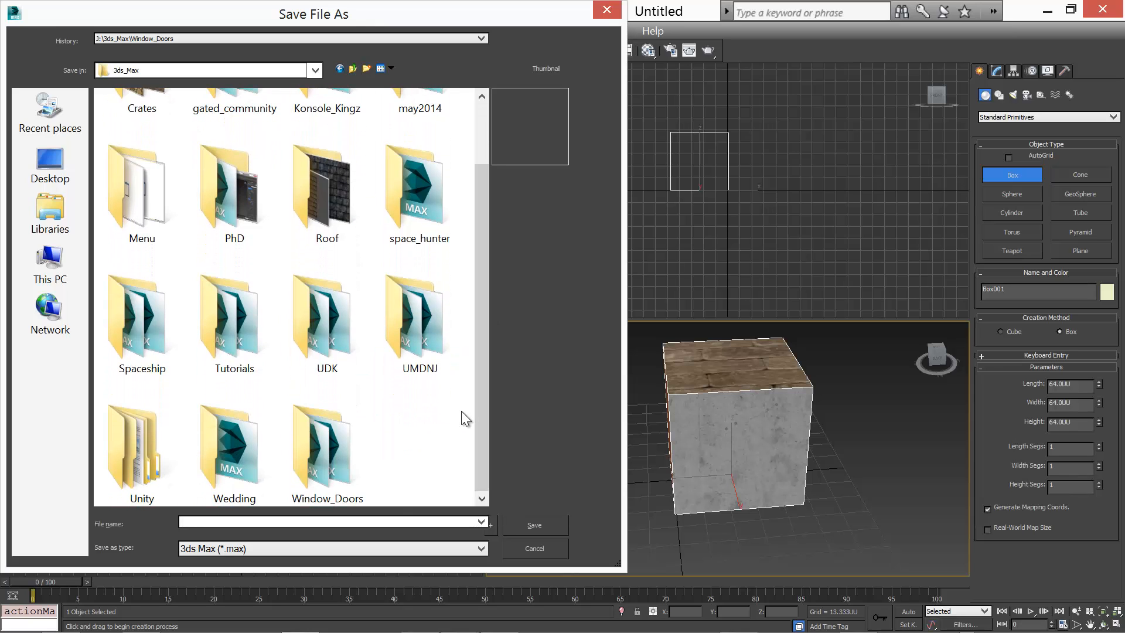
pyautogui.rightClick(413, 448)
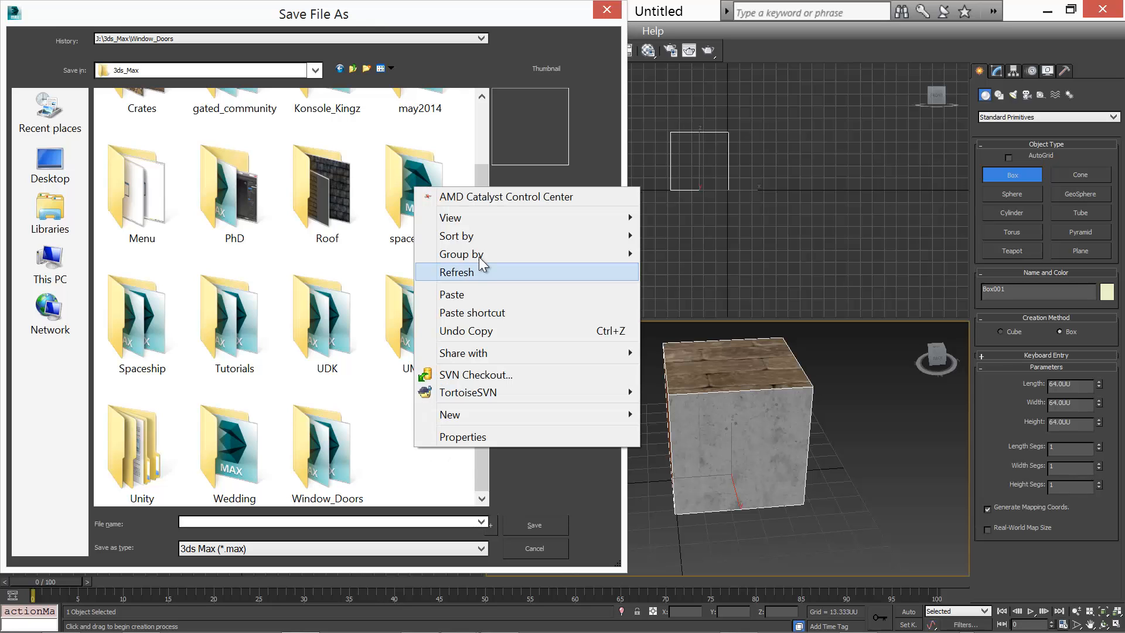
pyautogui.moveTo(480, 410)
pyautogui.click(697, 150)
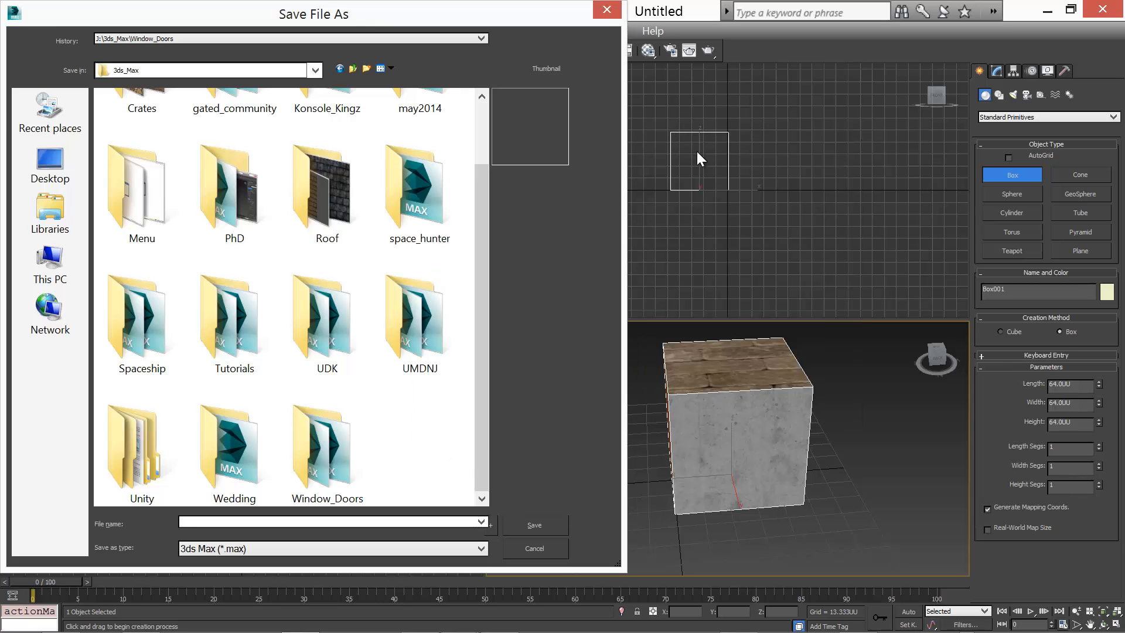
pyautogui.write('Examples')
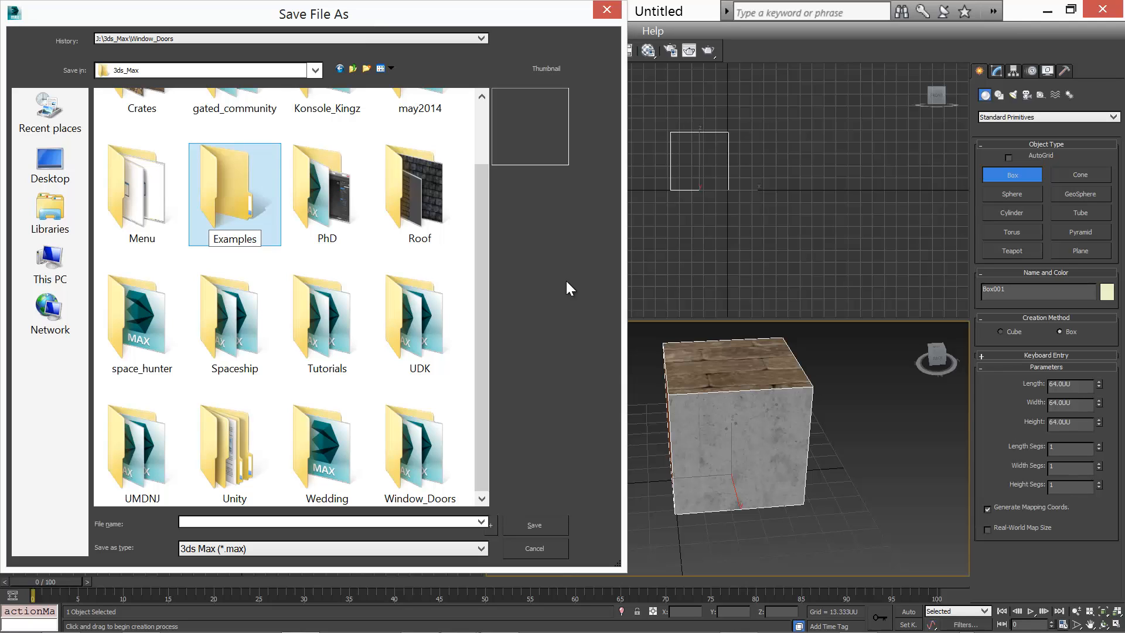
pyautogui.press('Return')
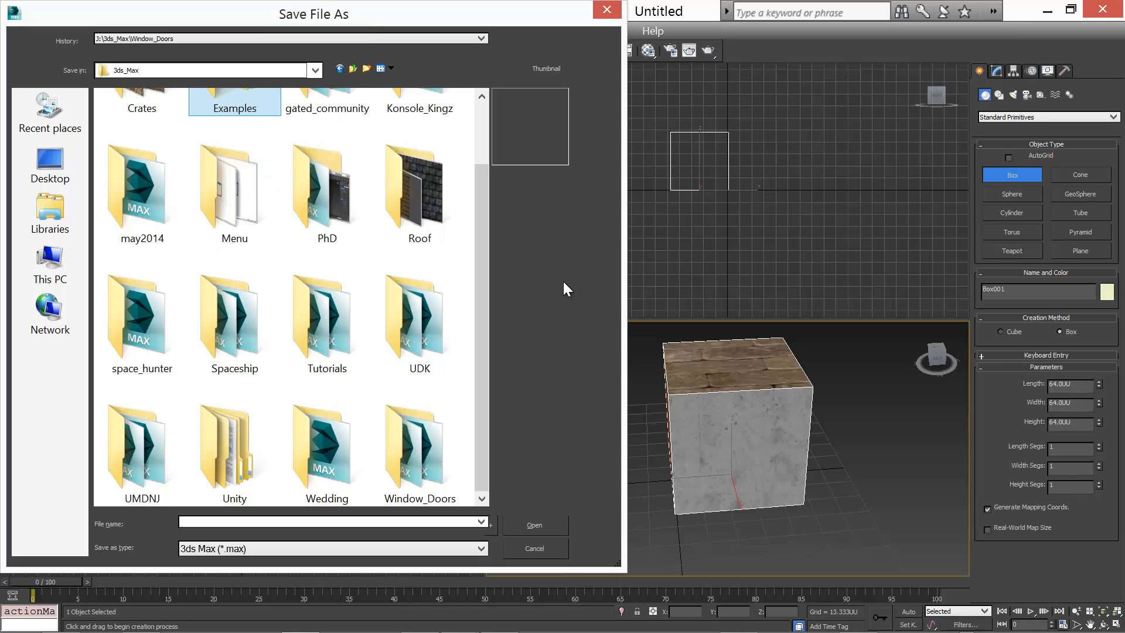
pyautogui.press('Return')
# Save the scene in the Examples folder as Cubed_Example in 3ds Max format
pyautogui.click(272, 521)
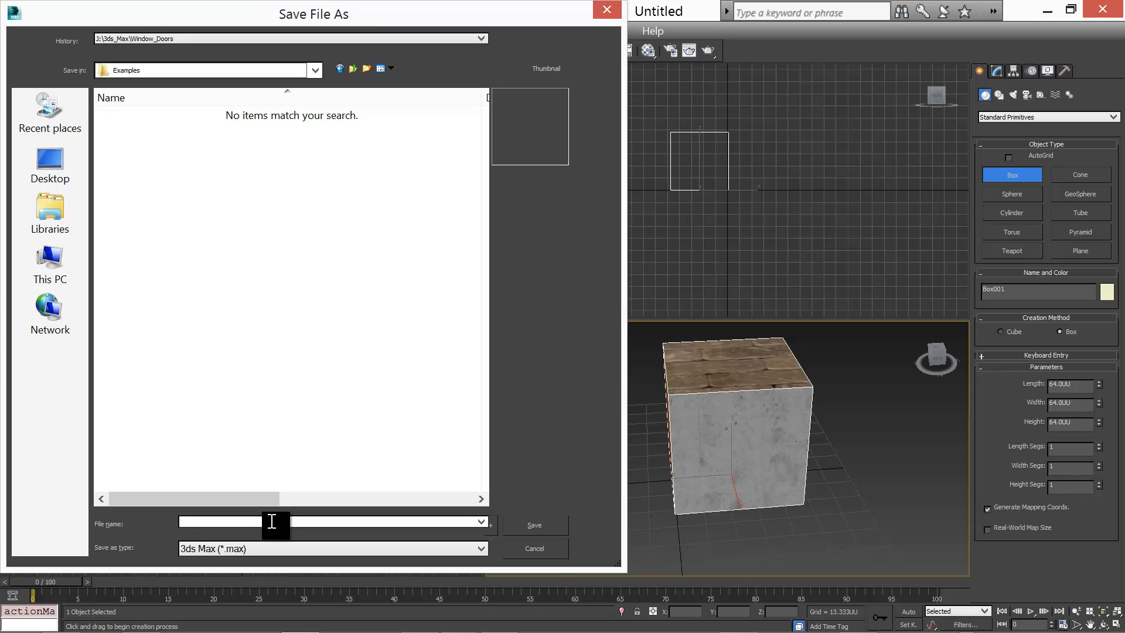
pyautogui.write('Cube')
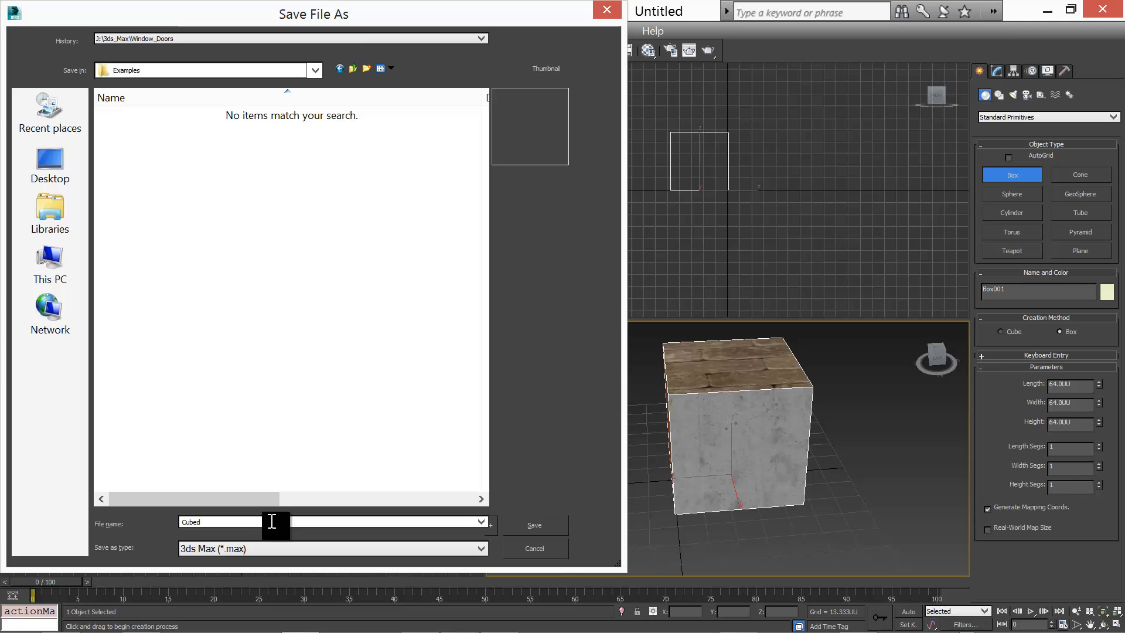
pyautogui.write('d_example')
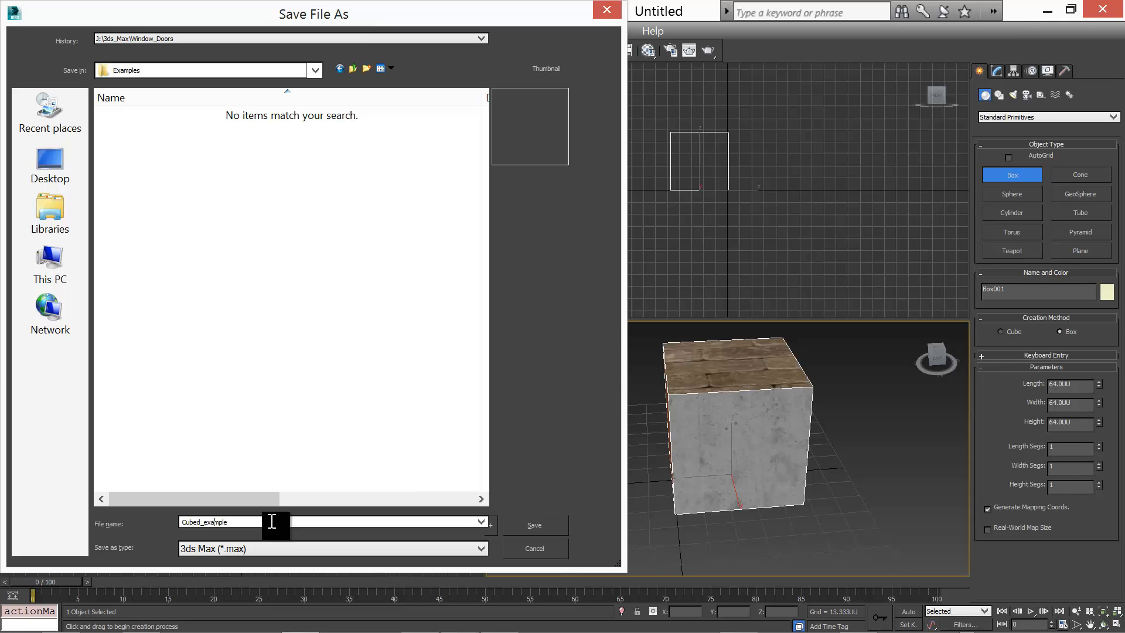
pyautogui.press('Left')
pyautogui.press('Left')
pyautogui.press('BackSpace')
pyautogui.write('E')
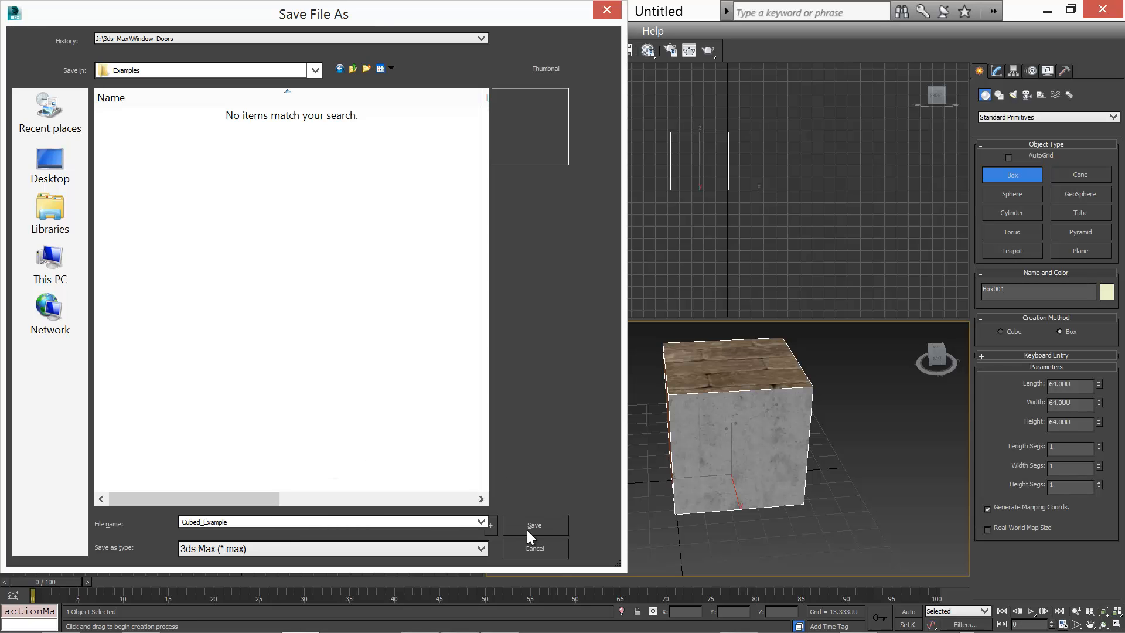
pyautogui.click(527, 531)
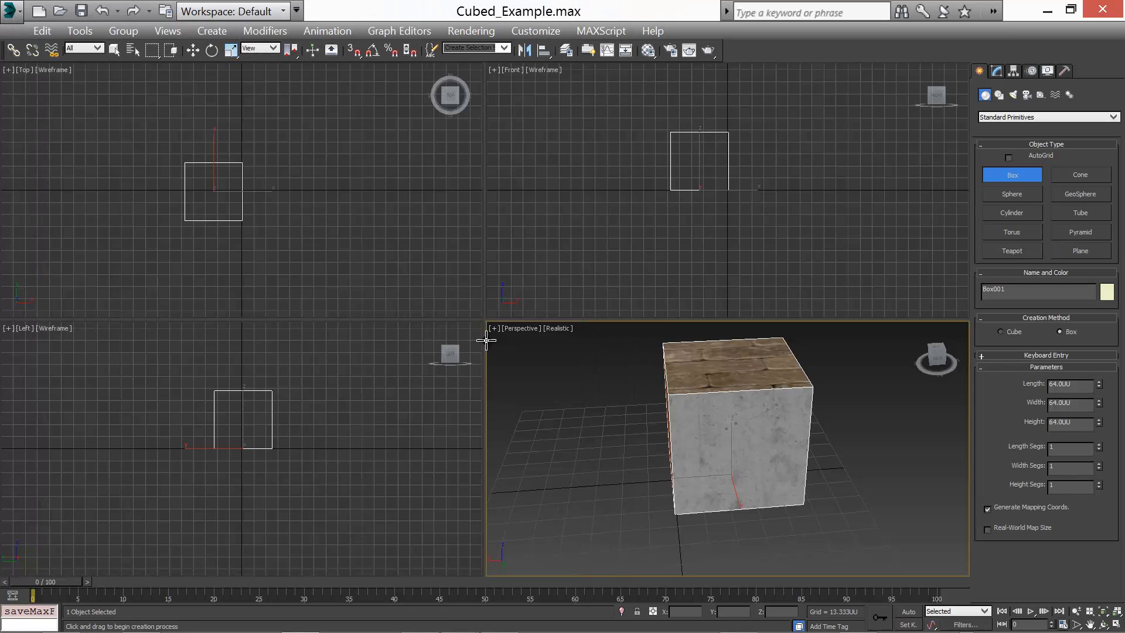
# Move the textured cube to absolute world position X 0 and Y 0 with exact transform values
pyautogui.moveTo(610, 457); pyautogui.dragTo(595, 461, button='middle')
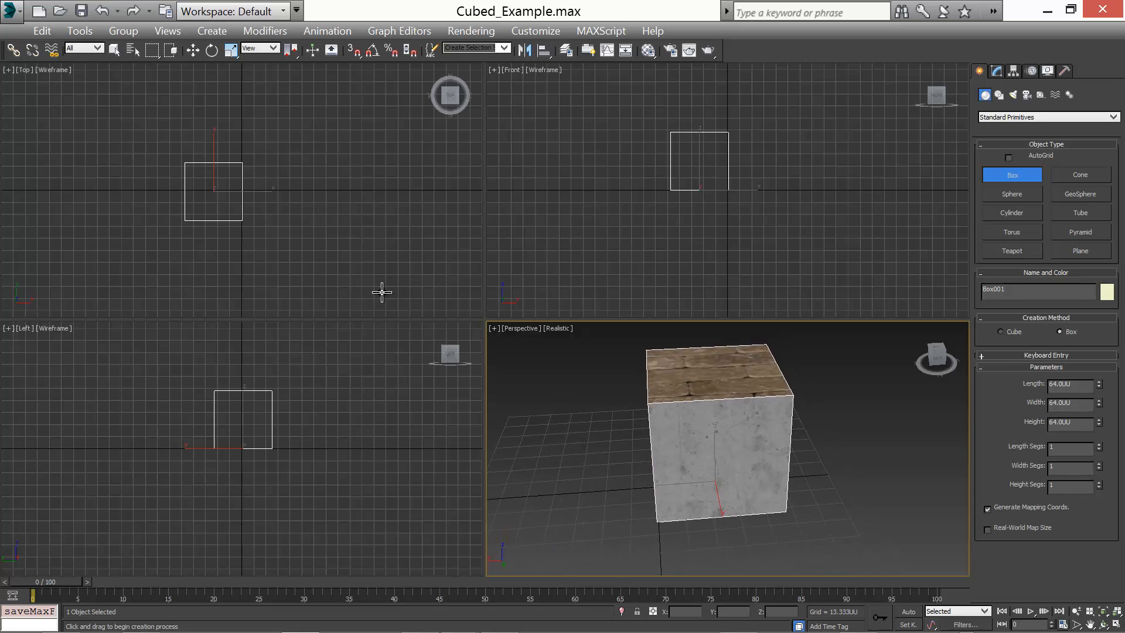
pyautogui.rightClick(198, 50)
pyautogui.moveTo(487, 288); pyautogui.dragTo(396, 286)
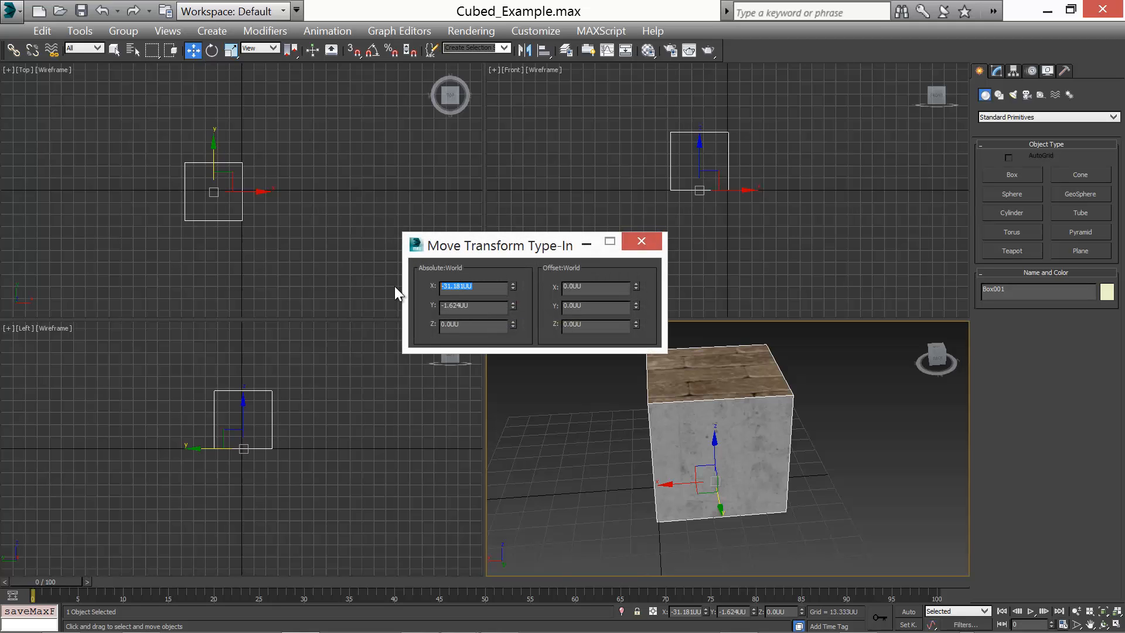
pyautogui.write('0')
pyautogui.press('Return')
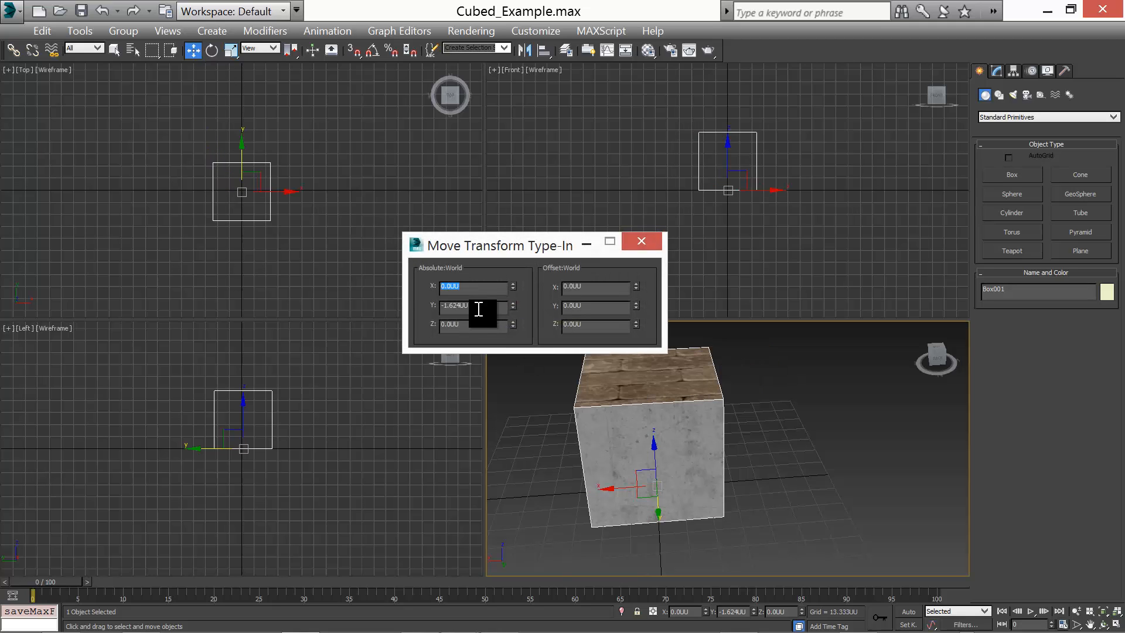
pyautogui.press('Tab')
pyautogui.write('0')
pyautogui.press('Return')
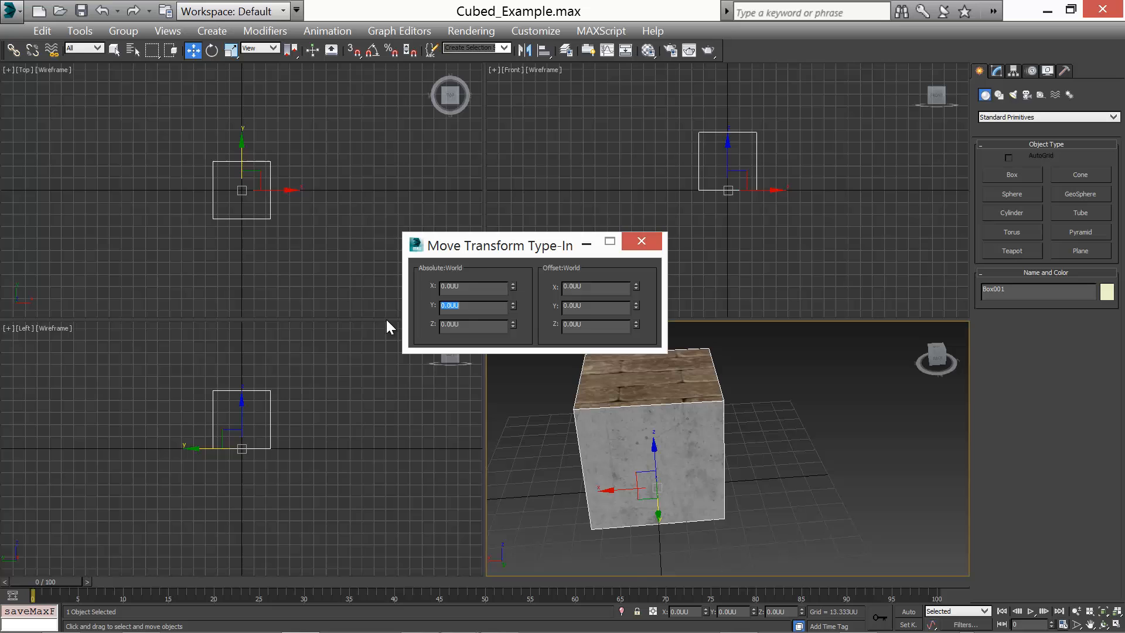
pyautogui.click(642, 248)
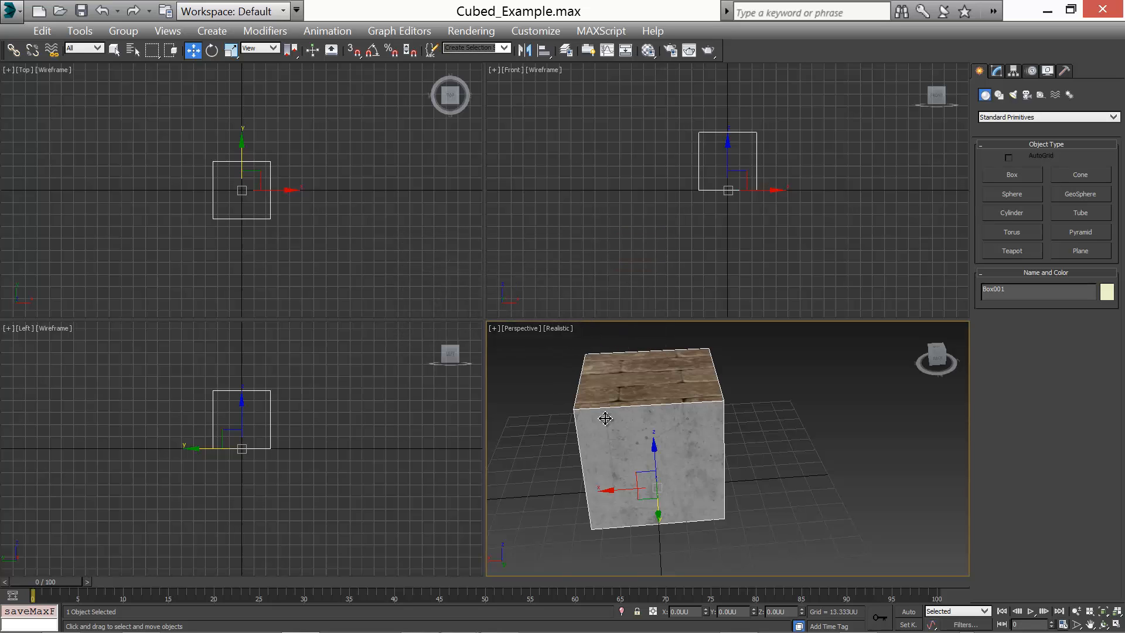
# Draw a second box over the textured cube in the Top view, about 64 × 64.5 units and 63.8 units high
pyautogui.click(1116, 611)
pyautogui.scroll(-1, 648, 455)
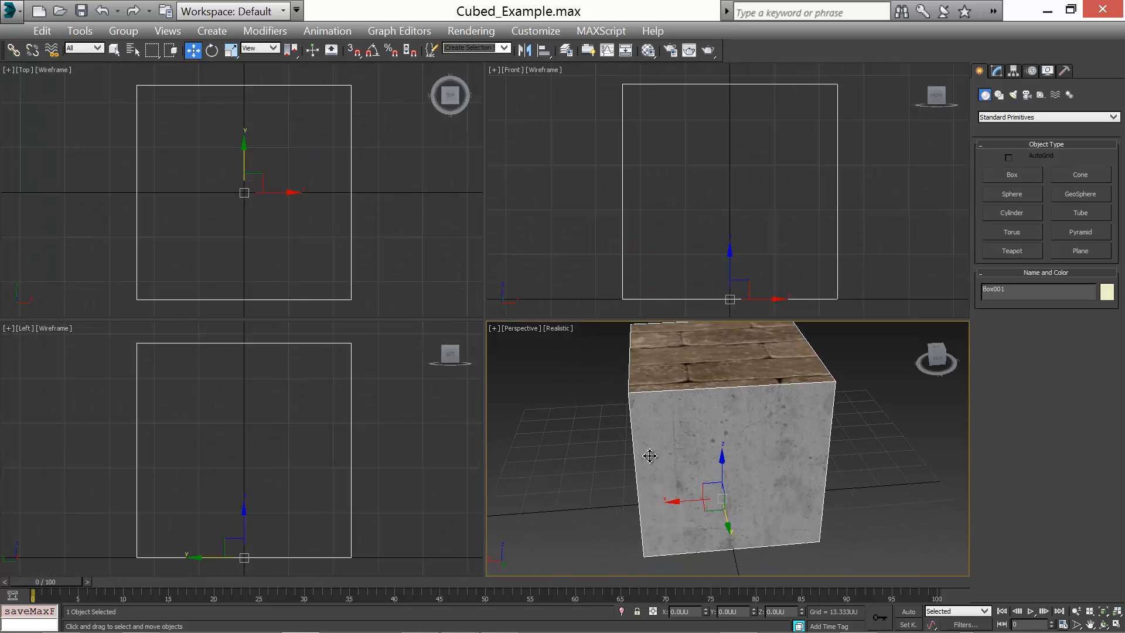
pyautogui.scroll(-3, 654, 457)
pyautogui.scroll(3, 653, 457)
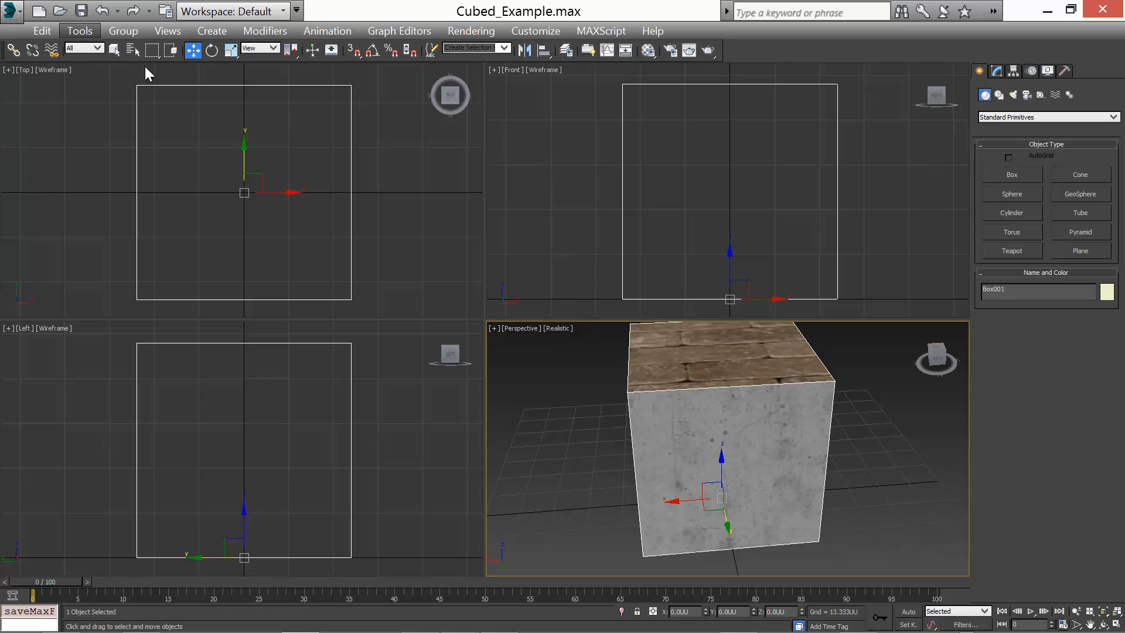
pyautogui.click(1026, 176)
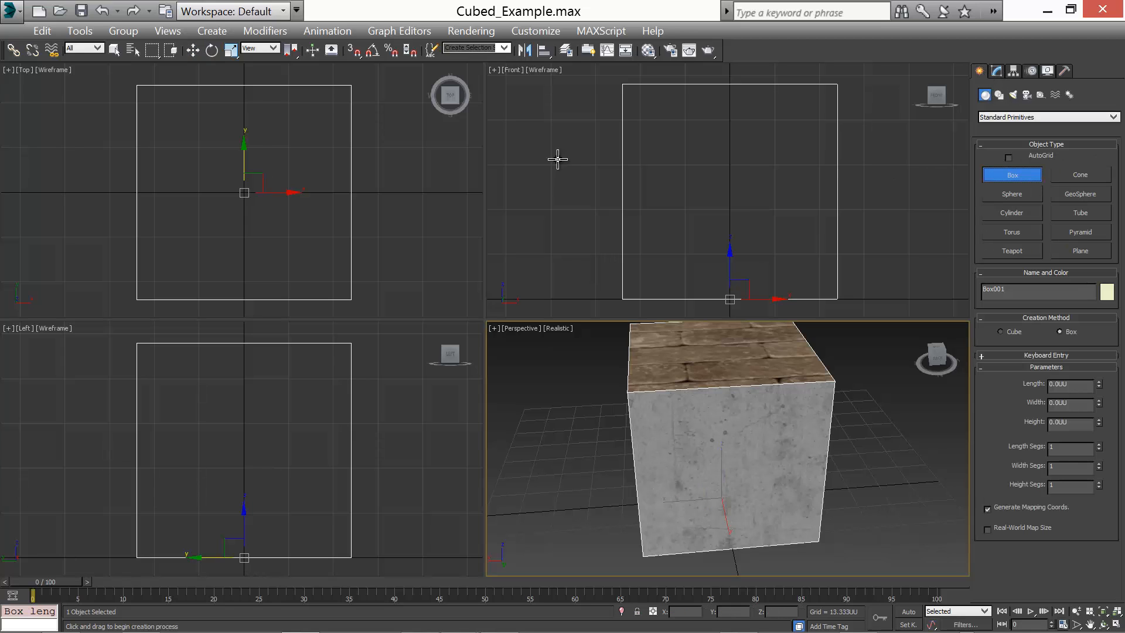
pyautogui.click(139, 88)
pyautogui.moveTo(137, 87); pyautogui.dragTo(352, 298)
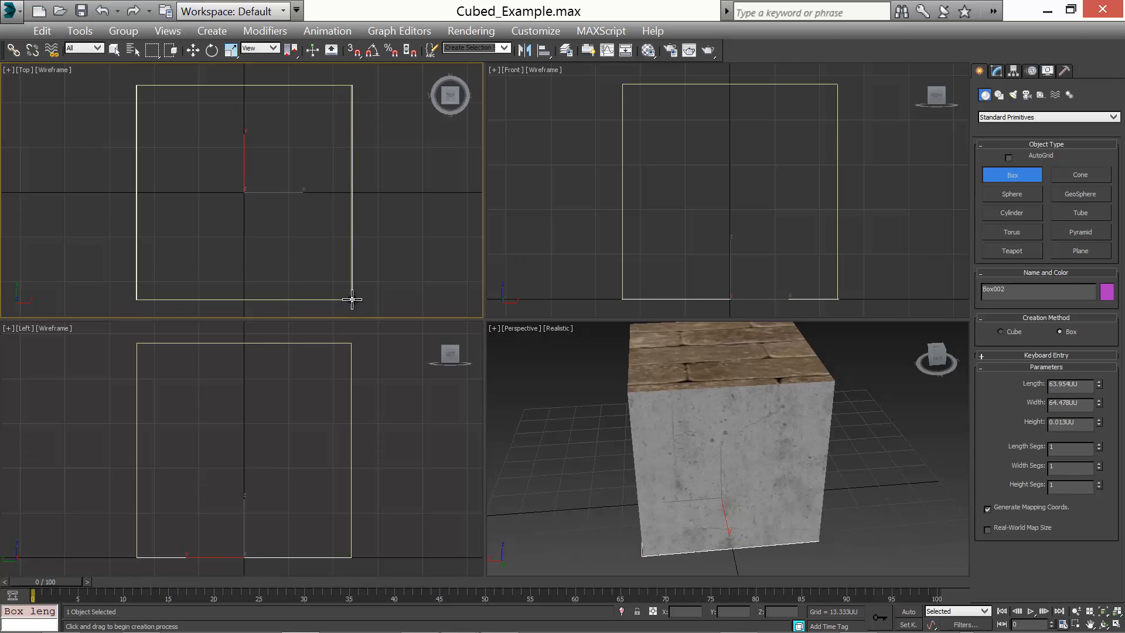
pyautogui.click(354, 86)
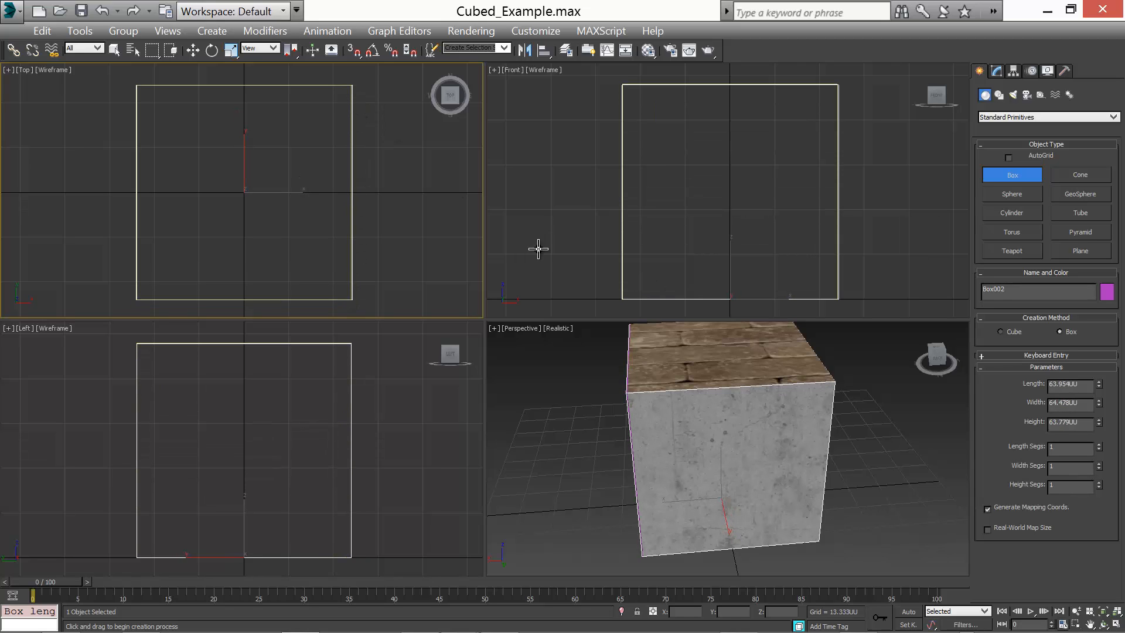
# Set the new box's length, width and height to 64 units each
pyautogui.doubleClick(1084, 384)
pyautogui.write('64')
pyautogui.press('Tab')
pyautogui.write('64')
pyautogui.press('Tab')
pyautogui.write('64')
pyautogui.press('Return')
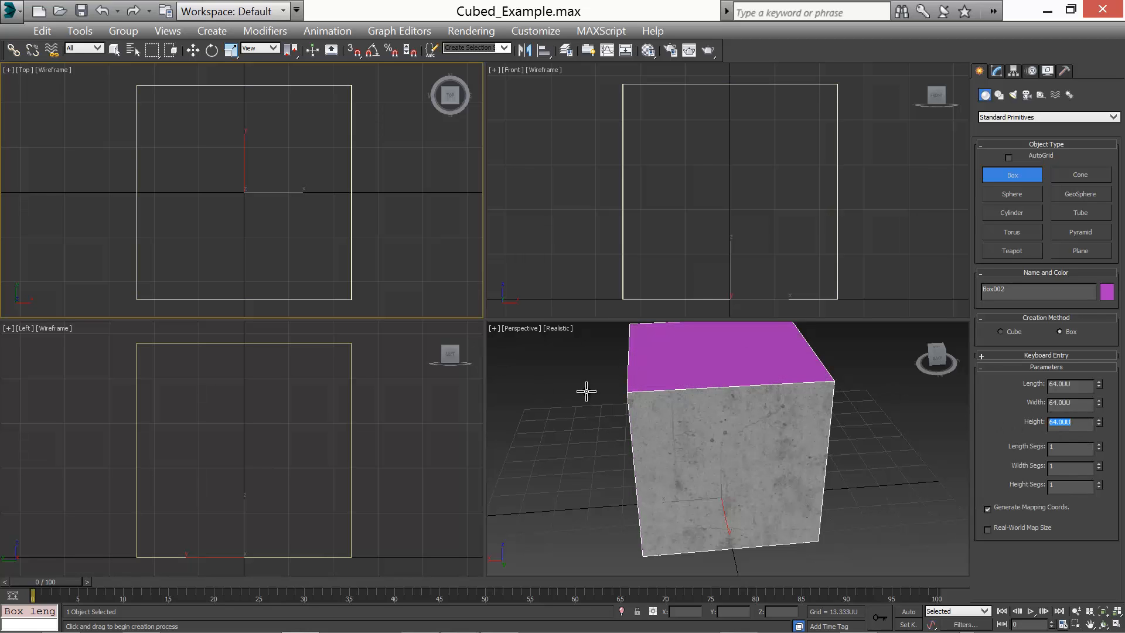
# Rename the new box as UCX_Cube
pyautogui.click(996, 70)
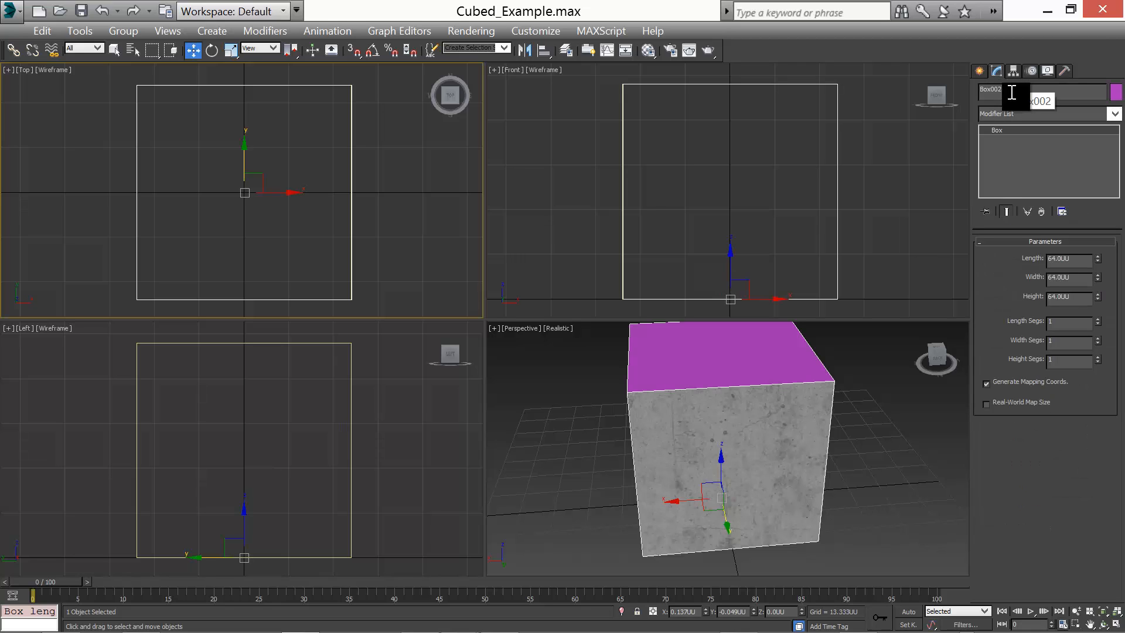
pyautogui.click(1012, 93)
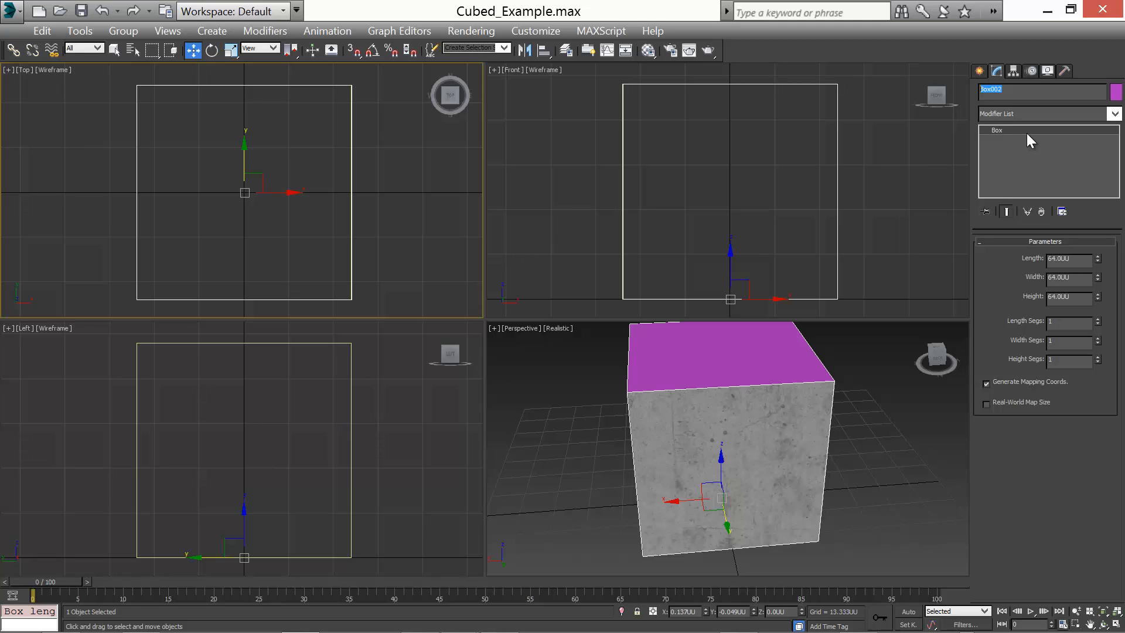
pyautogui.write('UCX_Cube')
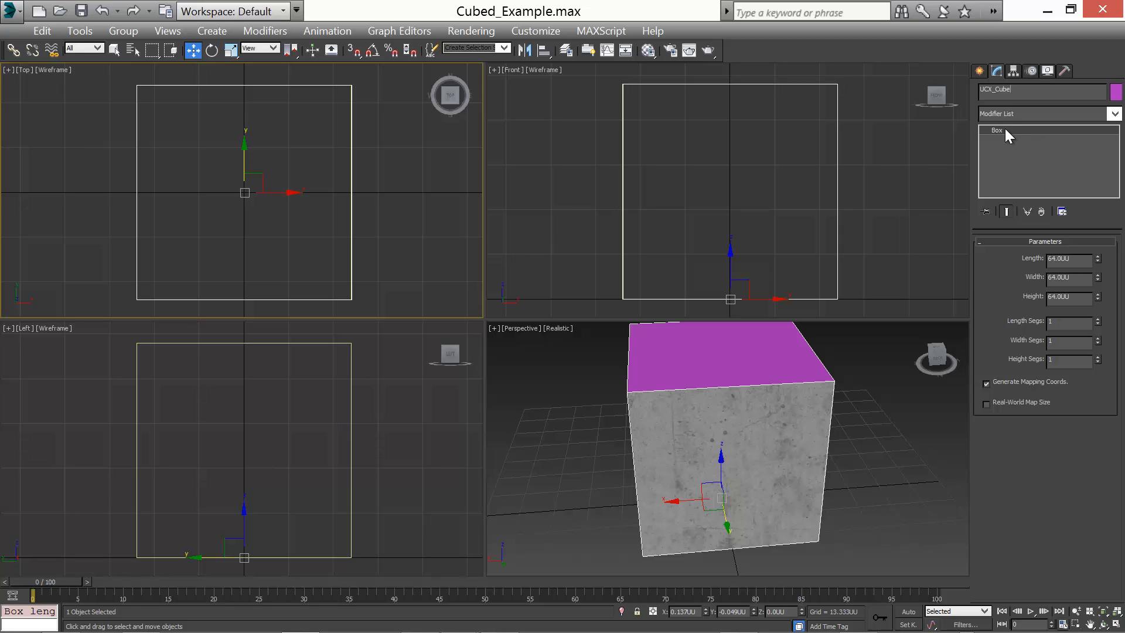
pyautogui.press('Return')
# Move UCX_Cube to absolute world position X 0 and Y 0 with exact transform values
pyautogui.rightClick(191, 51)
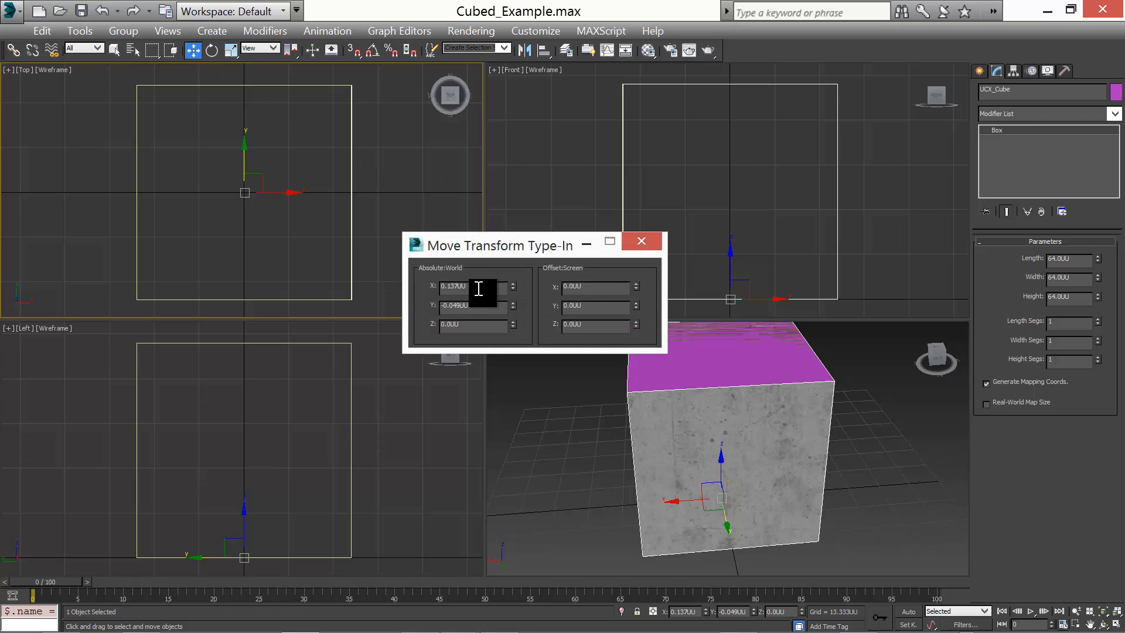
pyautogui.moveTo(478, 288); pyautogui.dragTo(375, 290)
pyautogui.write('0')
pyautogui.press('Return')
pyautogui.moveTo(472, 313); pyautogui.dragTo(378, 323)
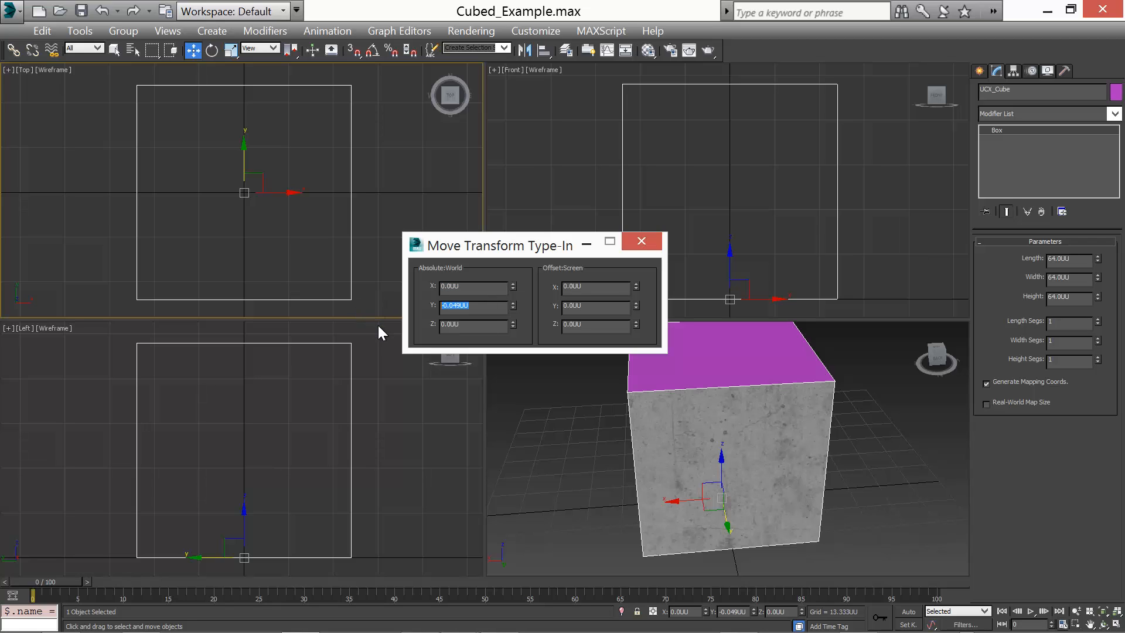
pyautogui.write('0')
pyautogui.press('Return')
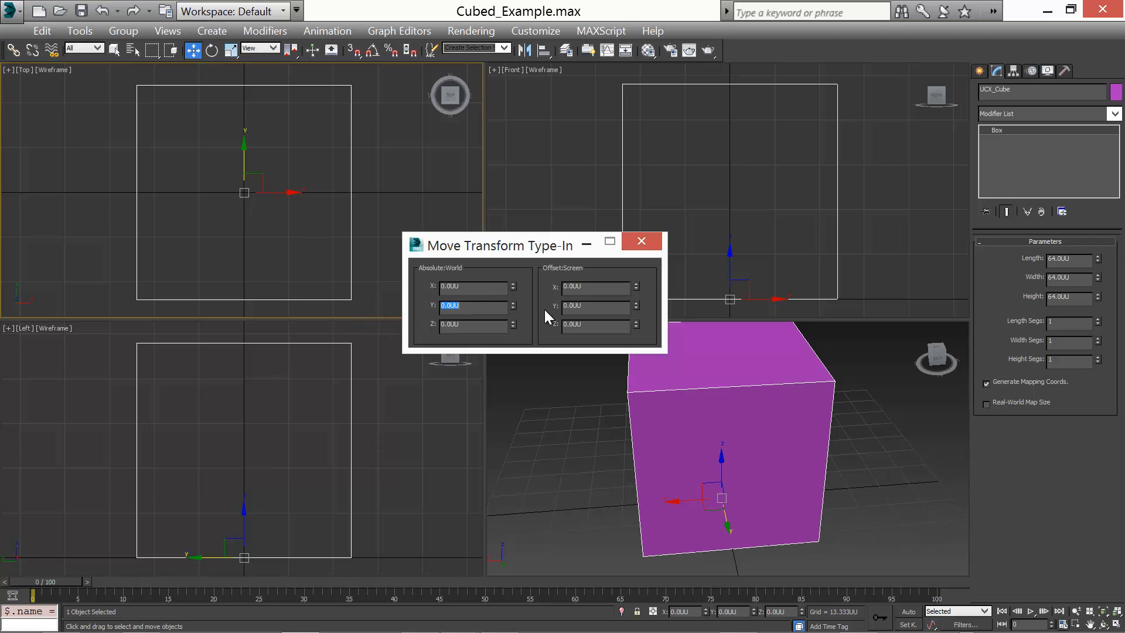
pyautogui.click(639, 246)
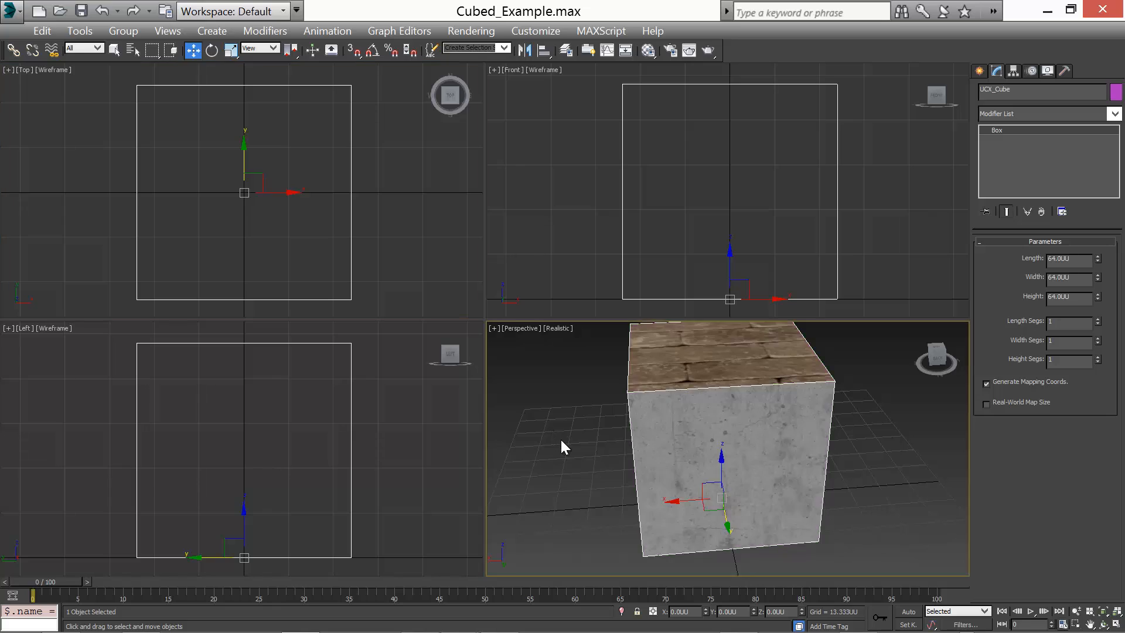
# Save the scene under the next incremental file name, Cubed_Example01, in the Examples folder
pyautogui.keyDown('alt'); pyautogui.moveTo(561, 438); pyautogui.dragTo(626, 433, button='middle'); pyautogui.keyUp('alt')
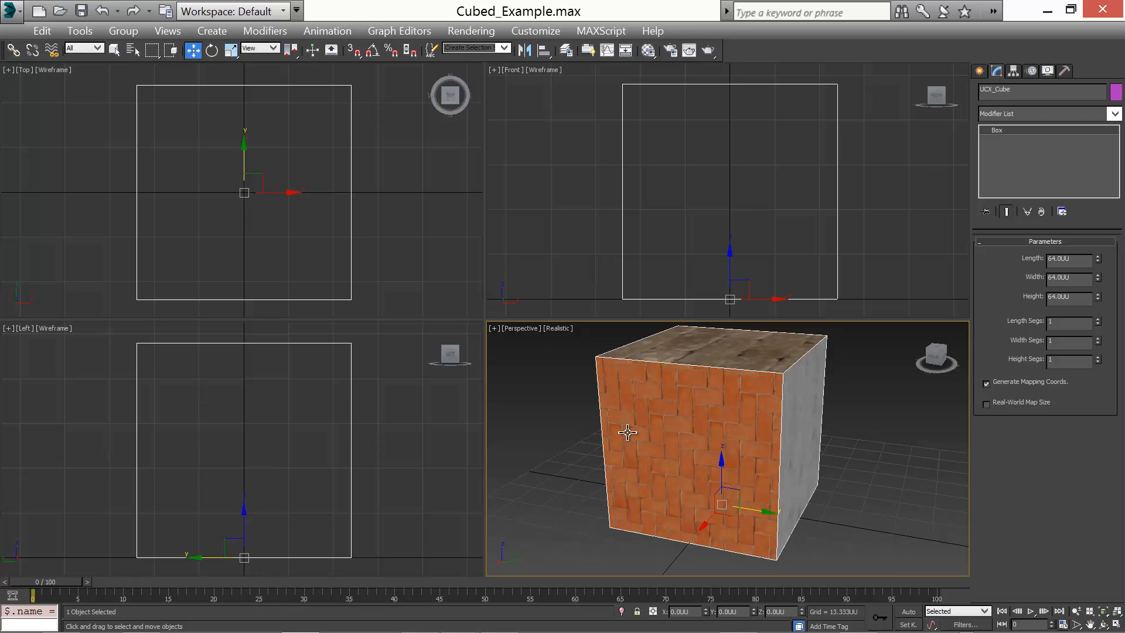
pyautogui.click(13, 12)
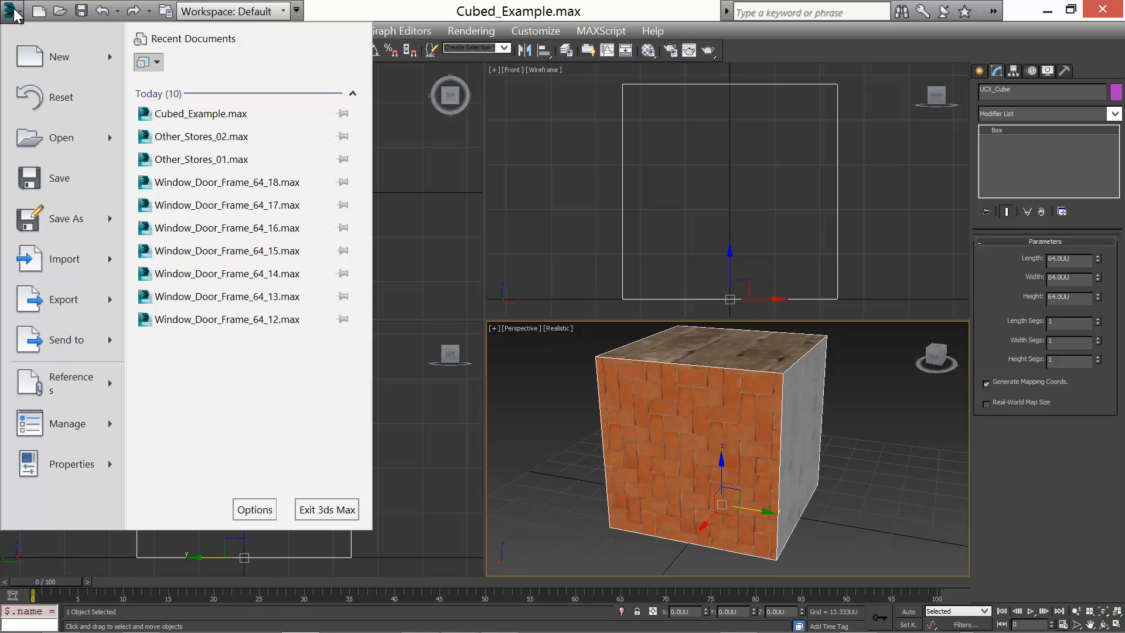
pyautogui.moveTo(109, 223)
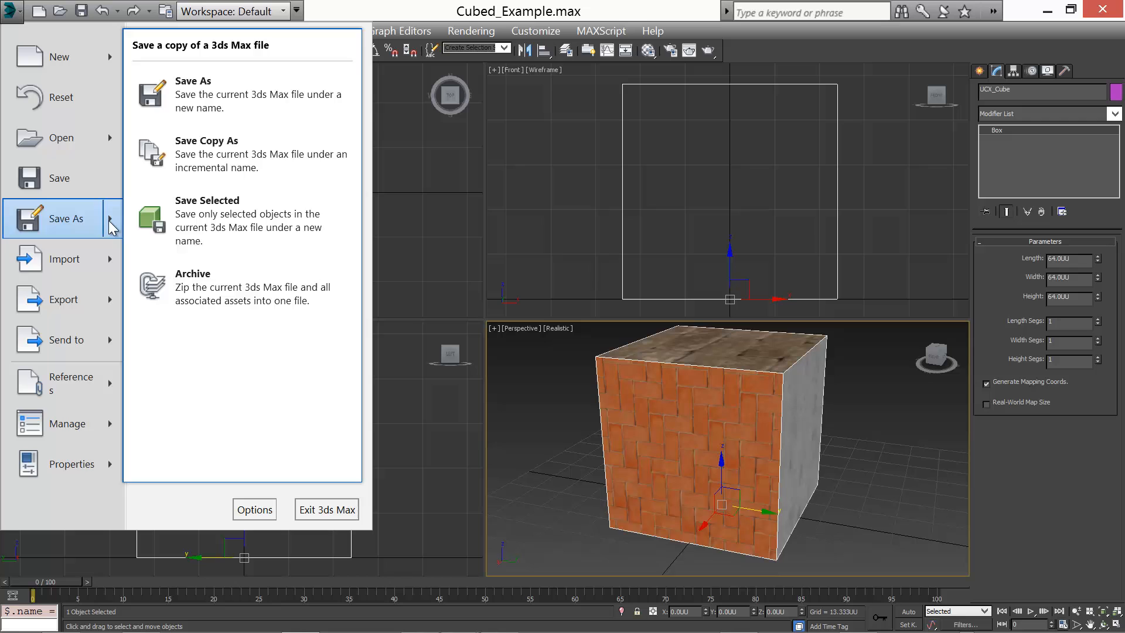
pyautogui.click(190, 98)
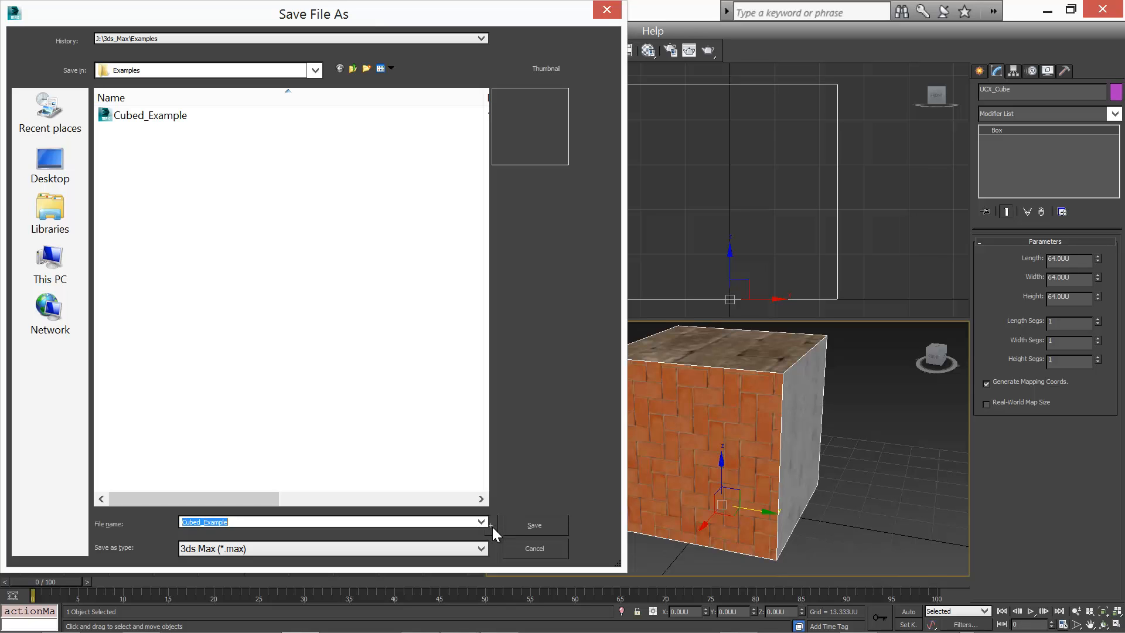
pyautogui.click(491, 525)
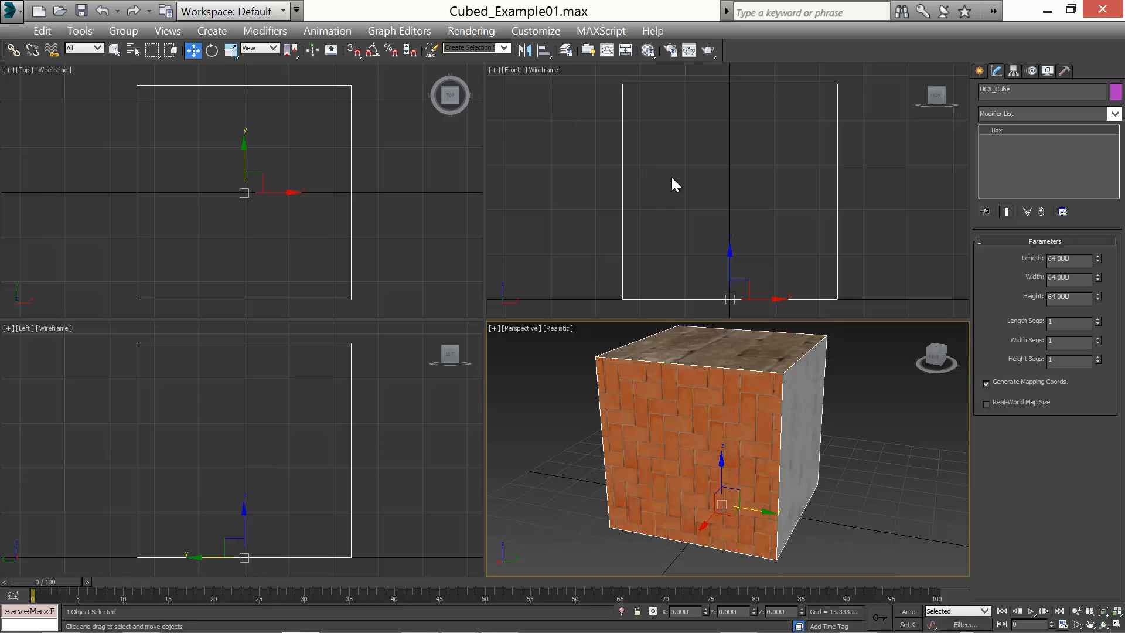
# Select both boxes and export only the selection as the ASCII Scene Export file Cube_Example, with the default export options
pyautogui.click(504, 310)
pyautogui.hotkey('ctrl', 'a')
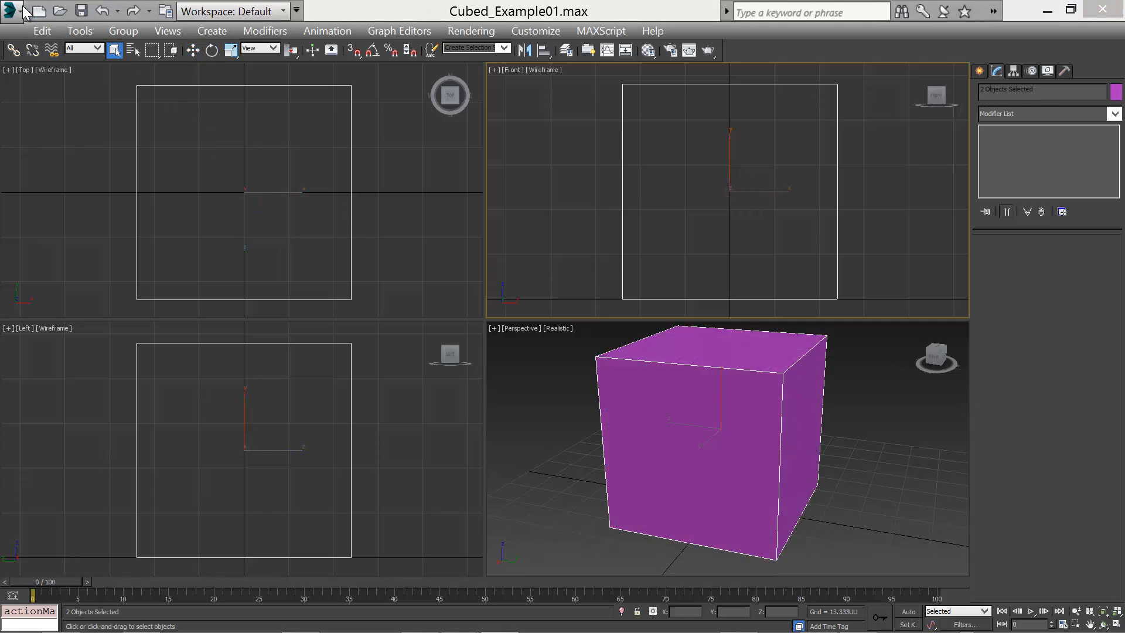
pyautogui.click(24, 11)
pyautogui.moveTo(113, 301)
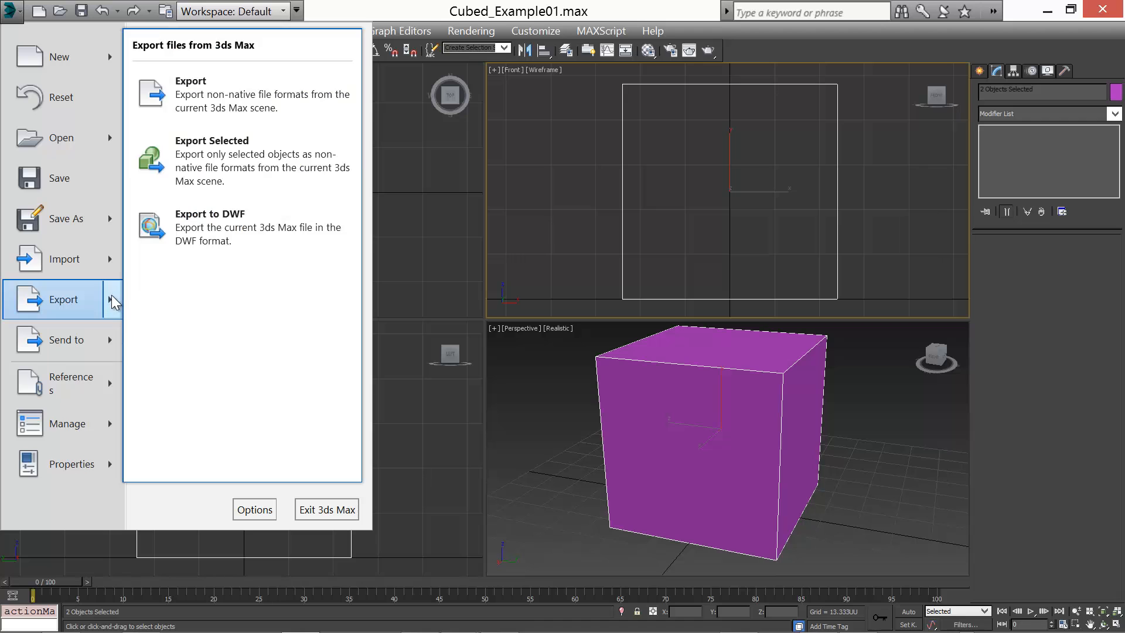
pyautogui.click(212, 150)
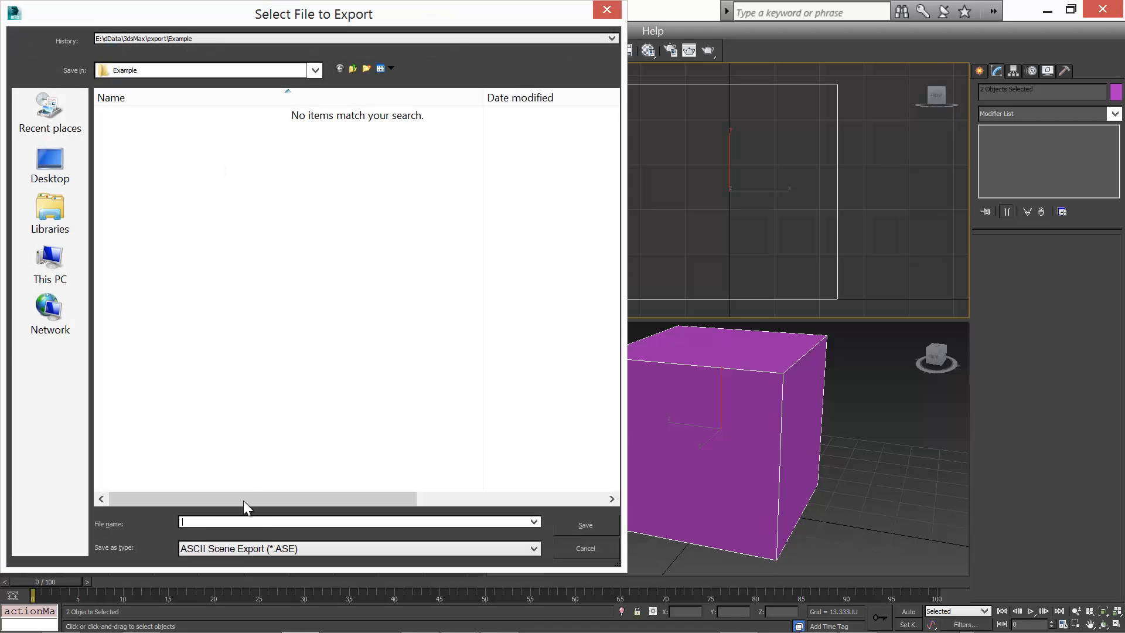
pyautogui.write('c')
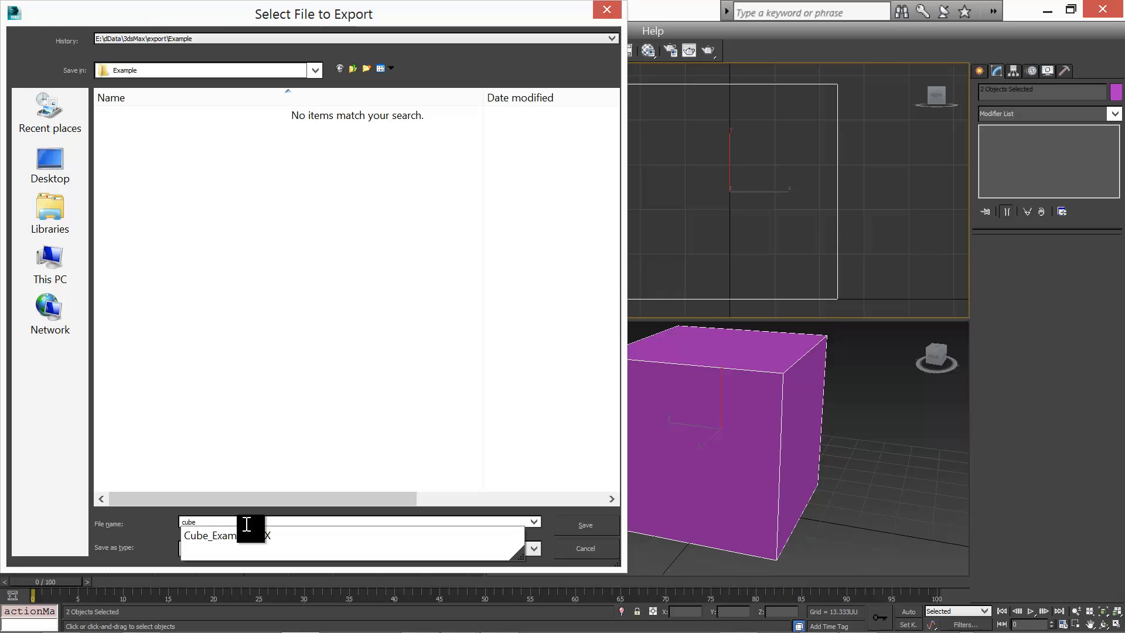
pyautogui.write('ube')
pyautogui.press('Down')
pyautogui.press('BackSpace')
pyautogui.press('BackSpace')
pyautogui.press('BackSpace')
pyautogui.press('BackSpace')
pyautogui.press('BackSpace')
pyautogui.click(586, 525)
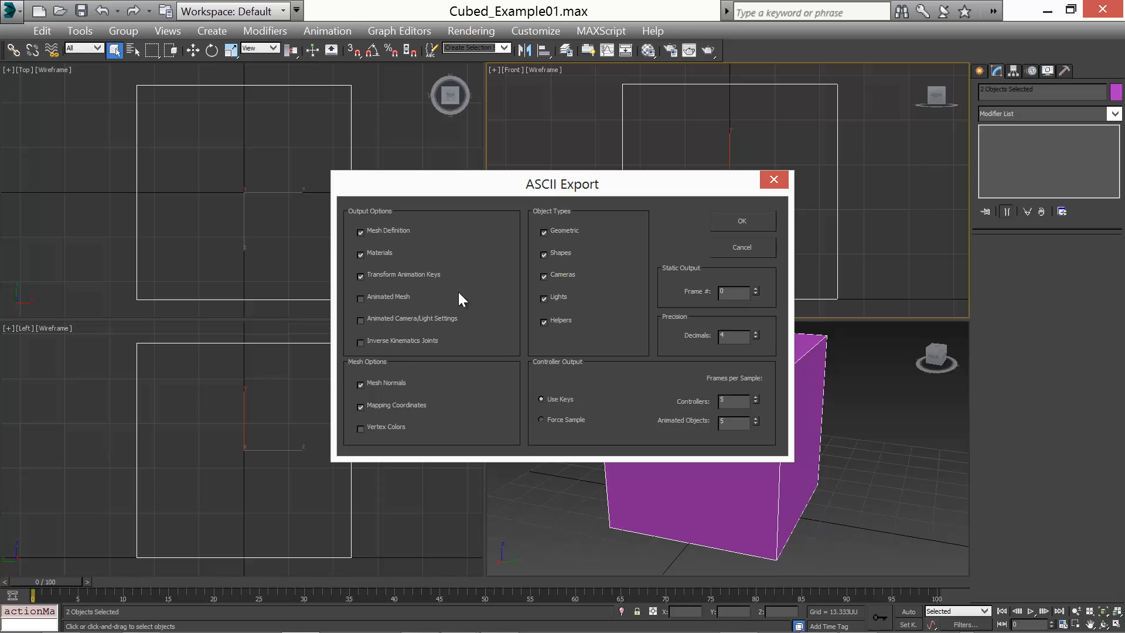
pyautogui.click(752, 218)
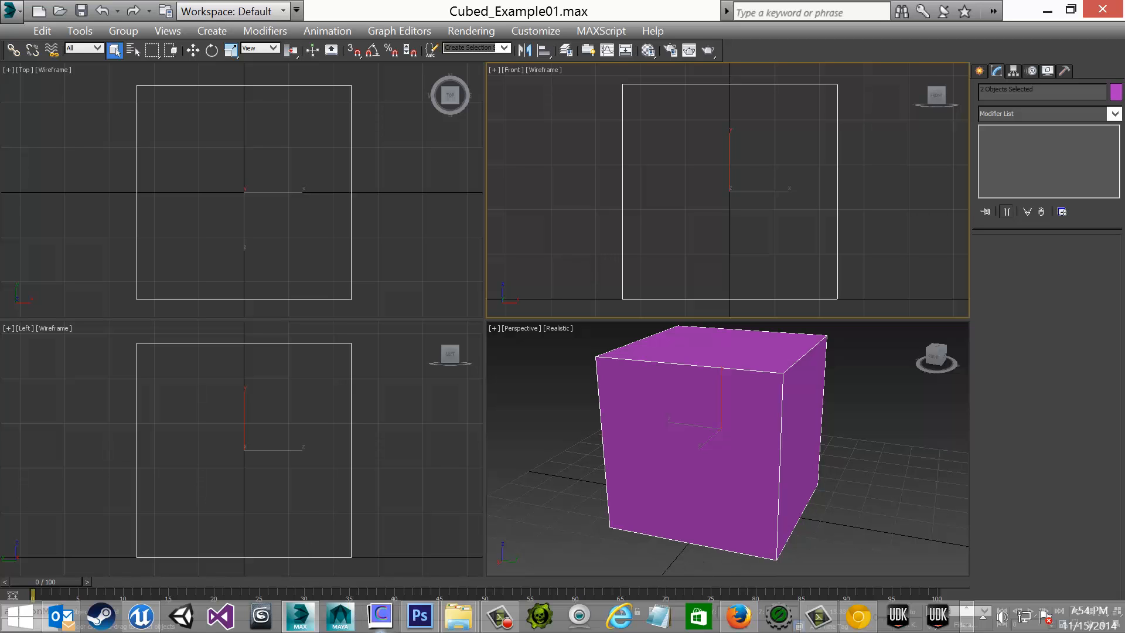
# Switch to Unreal Development Kit and view the Materials and Textures groups of the dmanns_example package
pyautogui.moveTo(898, 624)
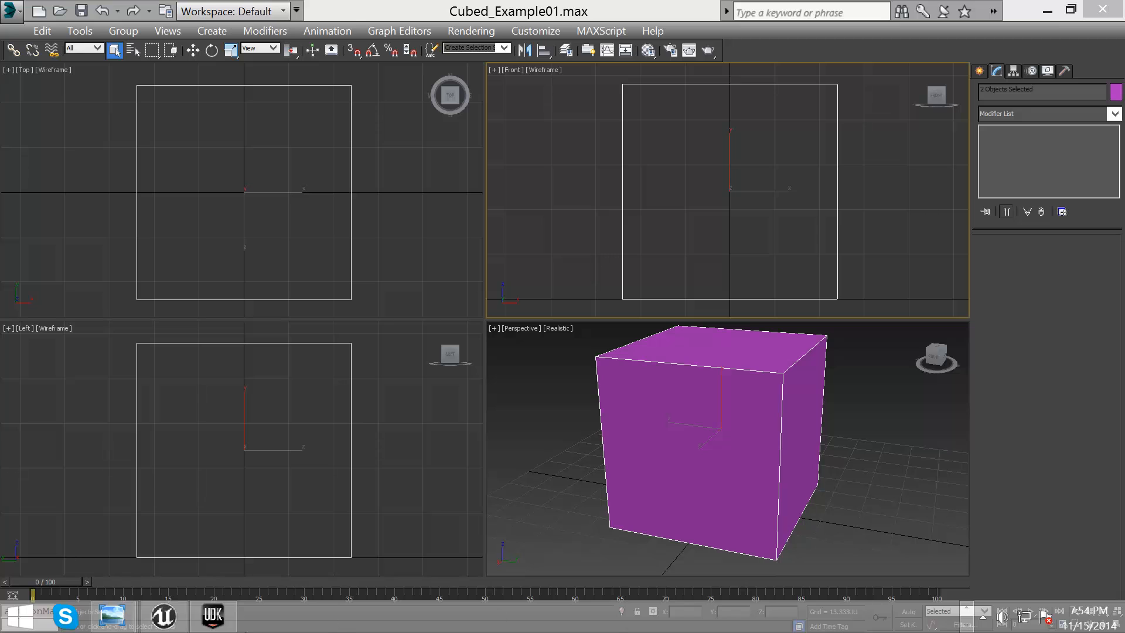
pyautogui.click(213, 617)
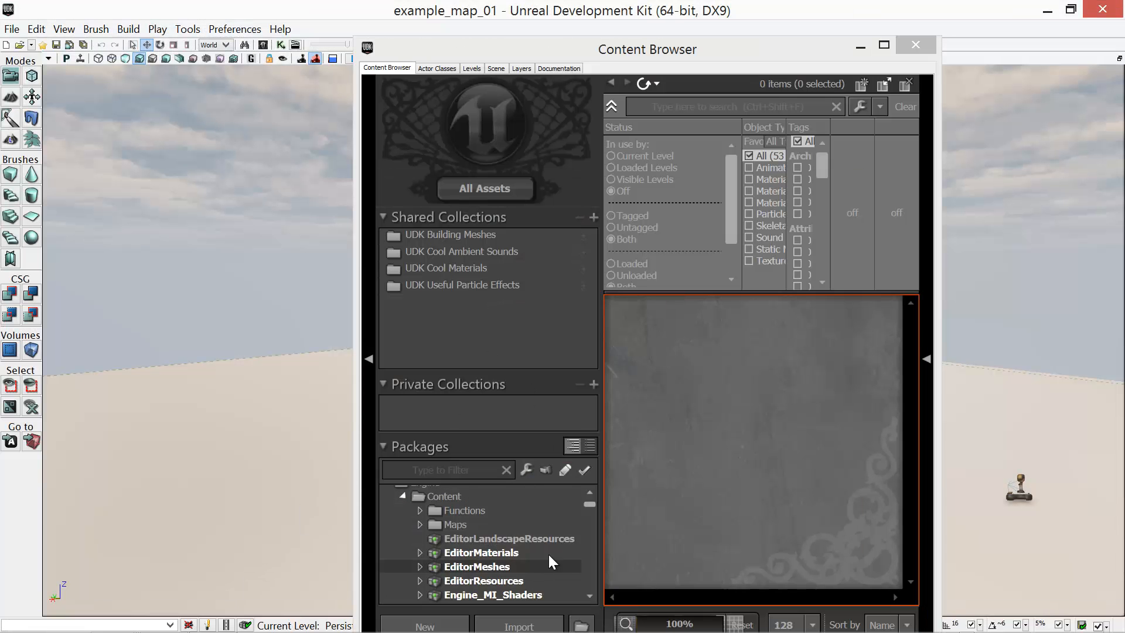
pyautogui.moveTo(586, 504); pyautogui.dragTo(594, 586)
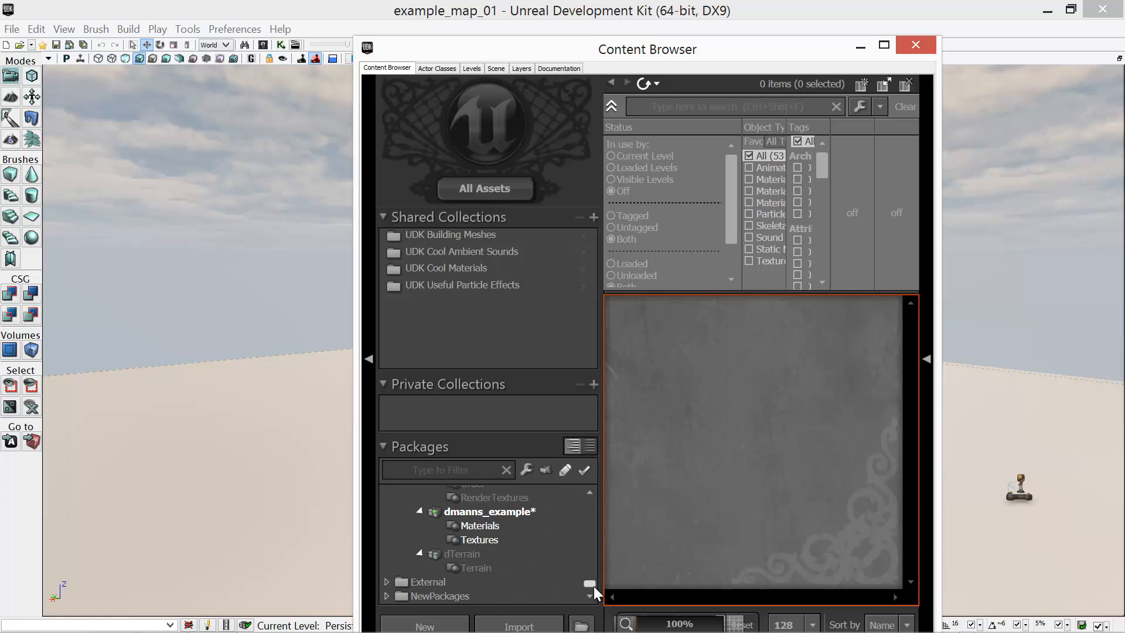
pyautogui.click(487, 526)
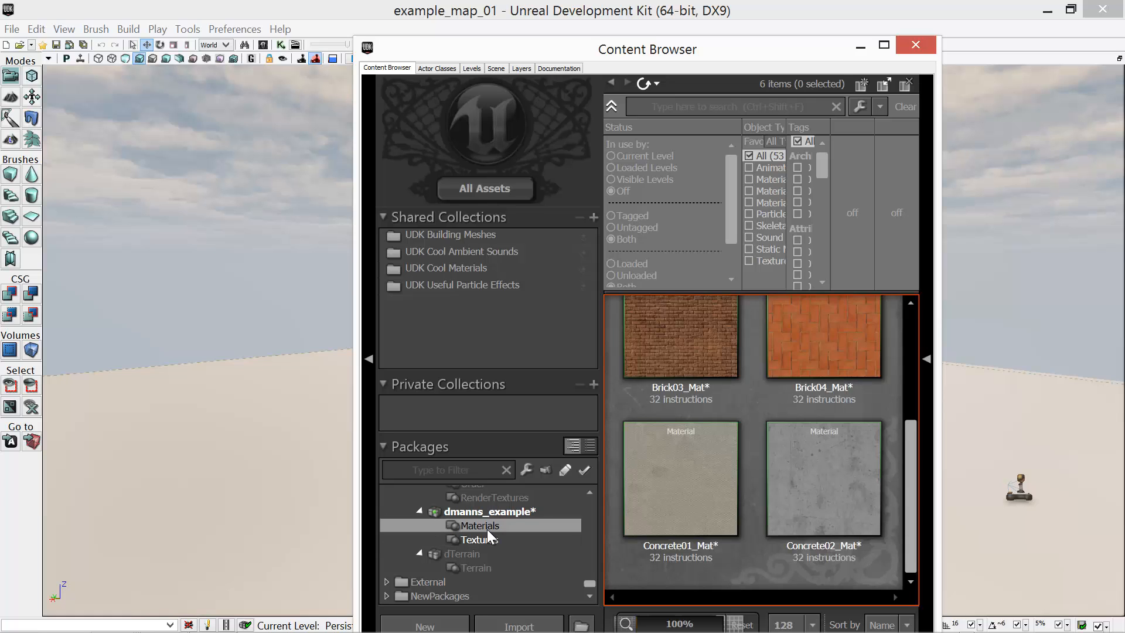
pyautogui.click(485, 540)
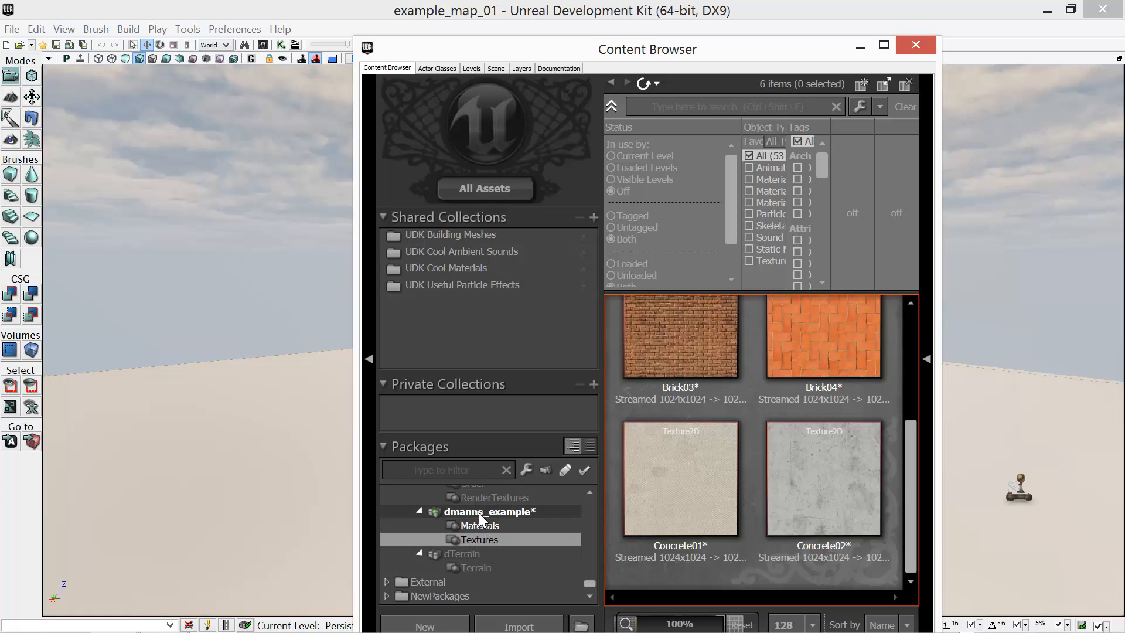
# Import the Cube_Example ASE file into the dmanns_example package under the grouping Meshes, keeping the name Cube_Example
pyautogui.click(480, 512)
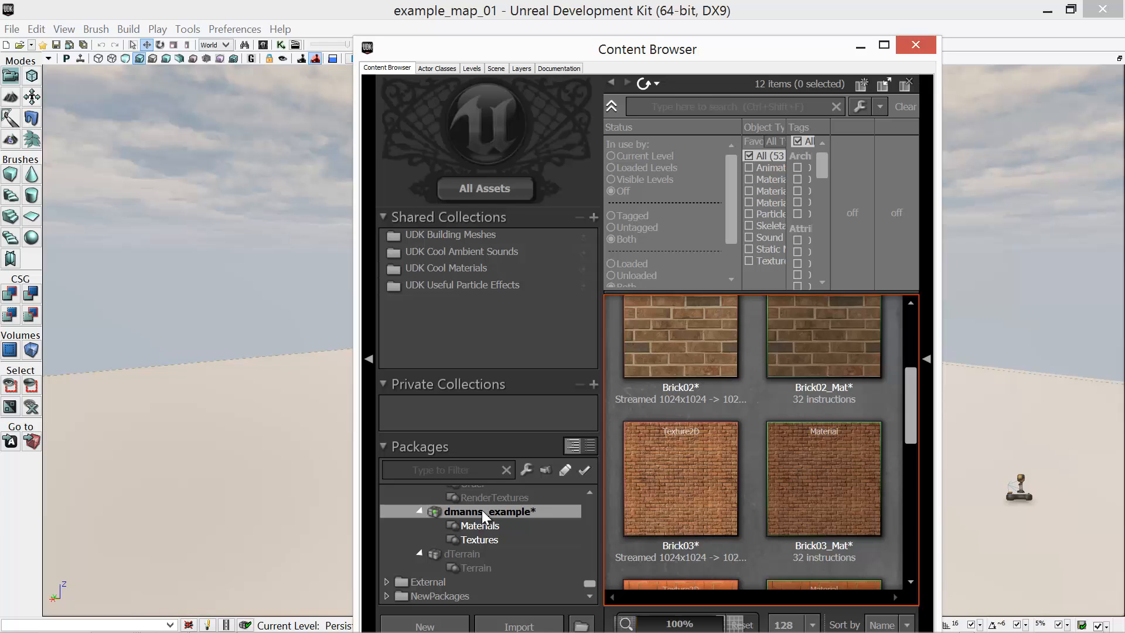
pyautogui.rightClick(484, 516)
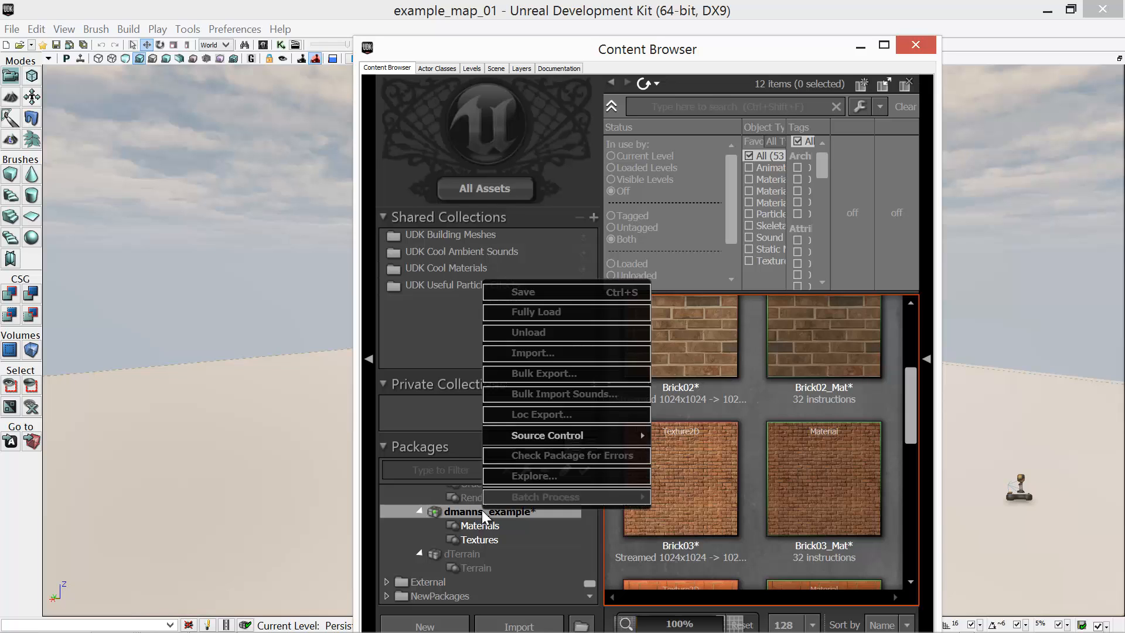
pyautogui.click(545, 352)
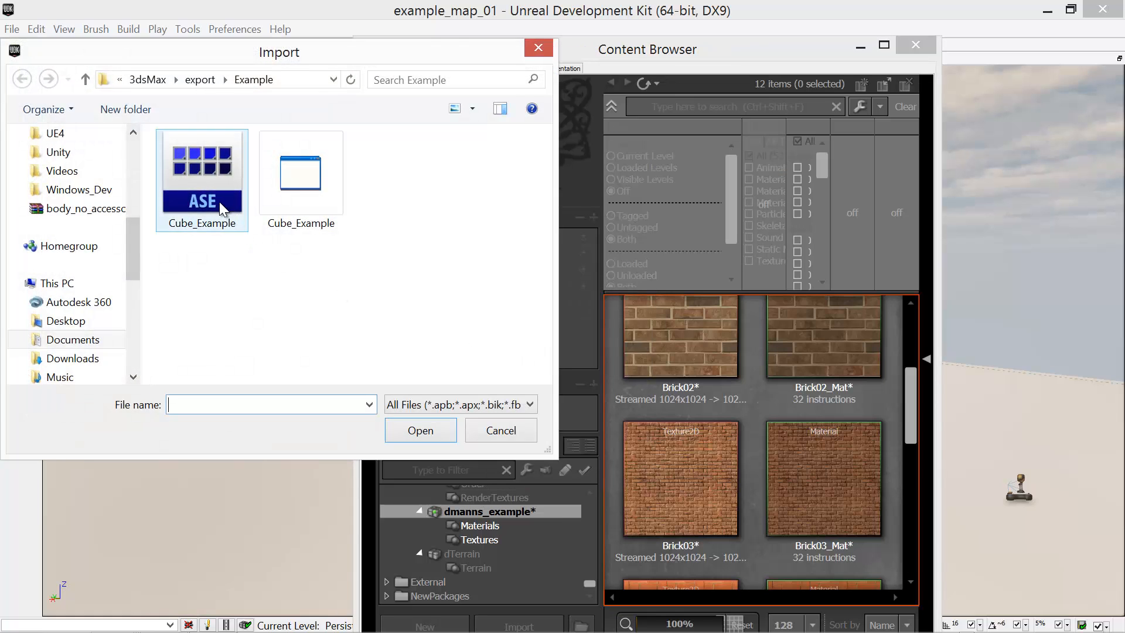
pyautogui.click(223, 208)
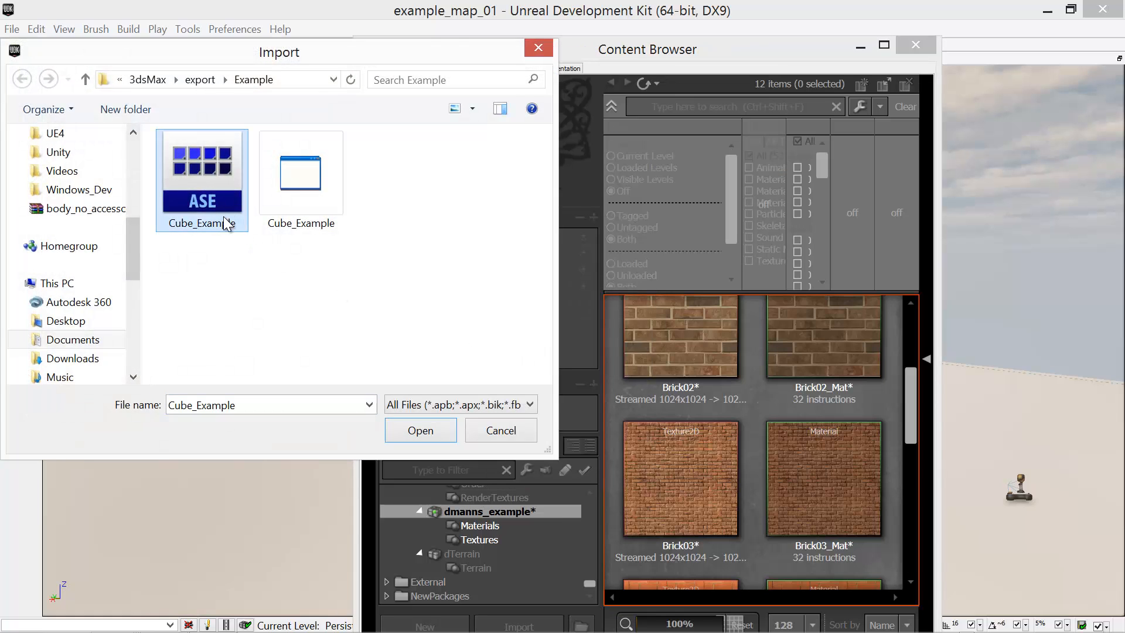
pyautogui.click(432, 434)
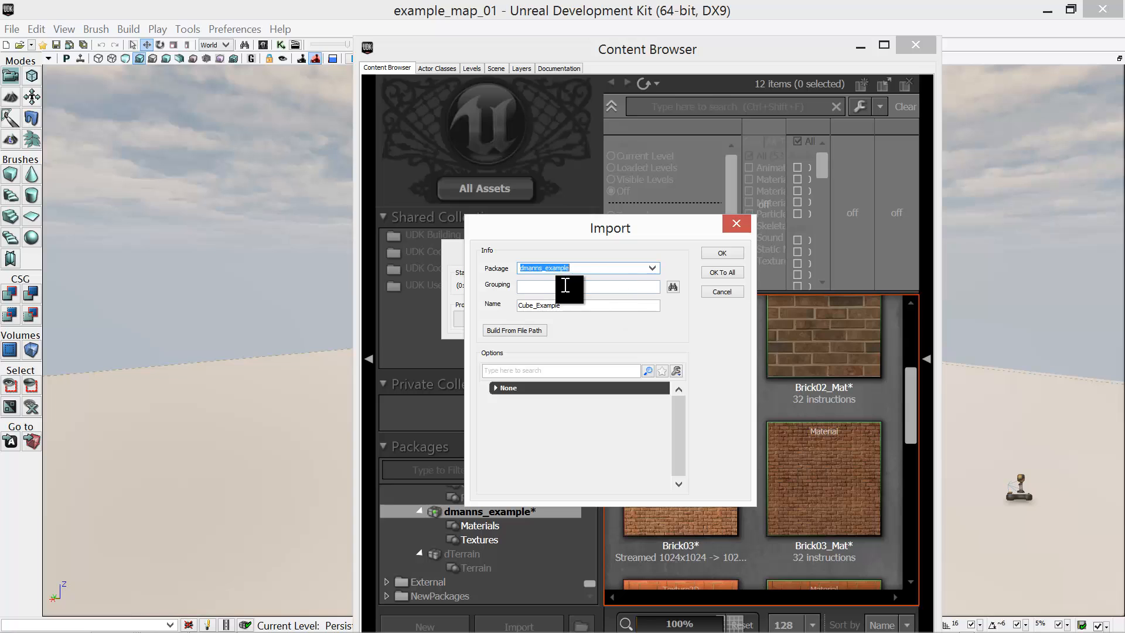
pyautogui.click(566, 286)
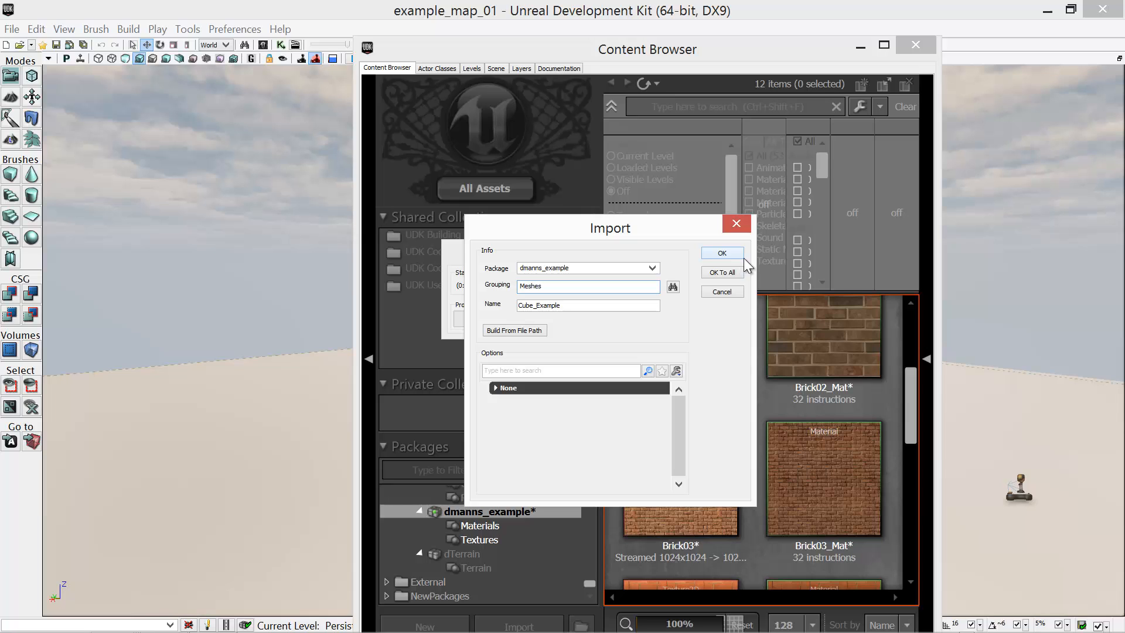
pyautogui.click(724, 254)
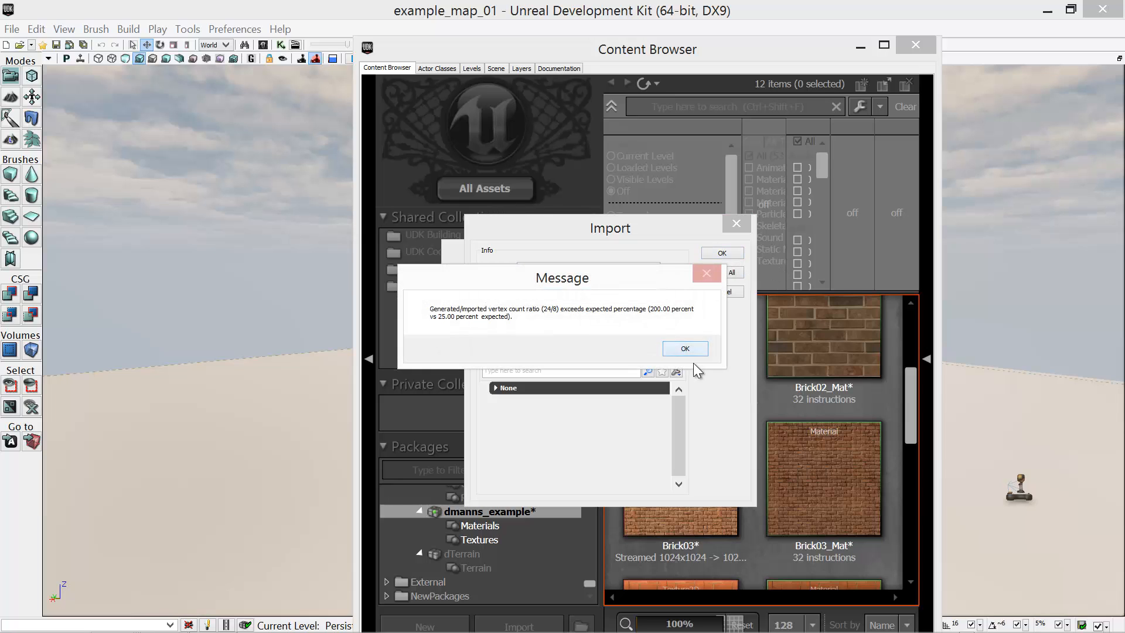
pyautogui.click(690, 350)
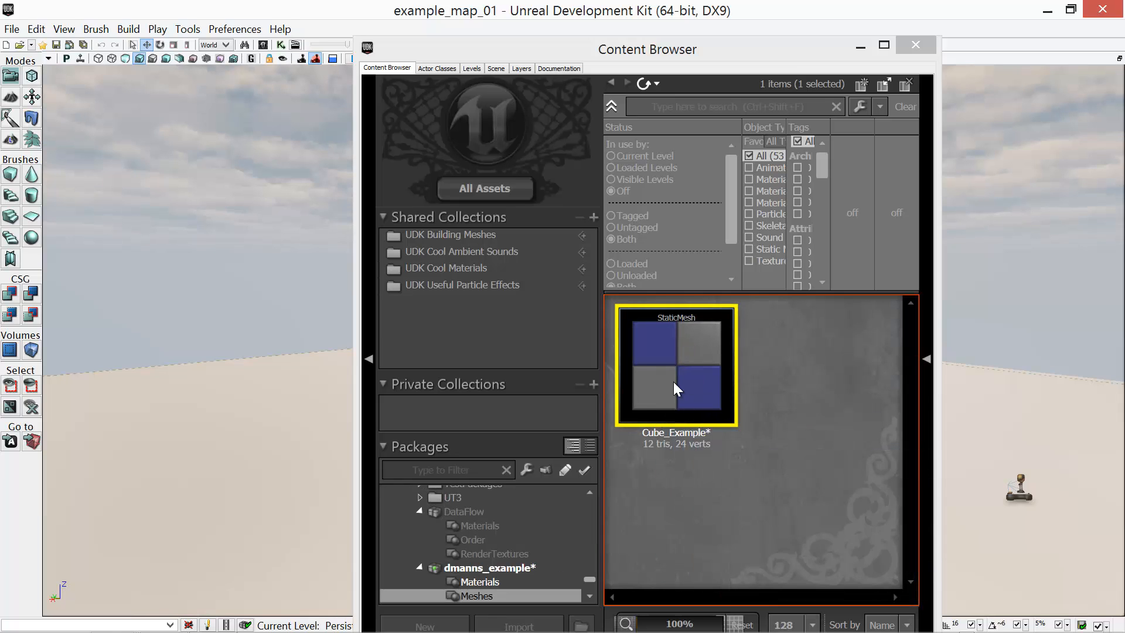
# Inspect the Cube_Example mesh's collision outline and LOD material elements in the Static Mesh Editor, and close the editor
pyautogui.doubleClick(673, 379)
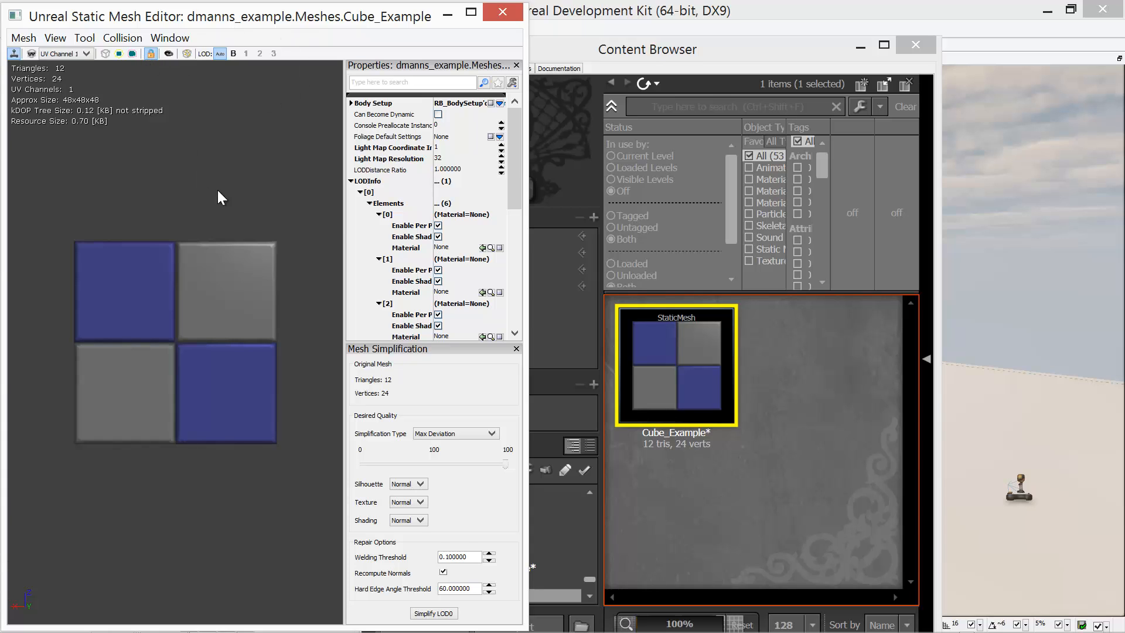
pyautogui.click(133, 54)
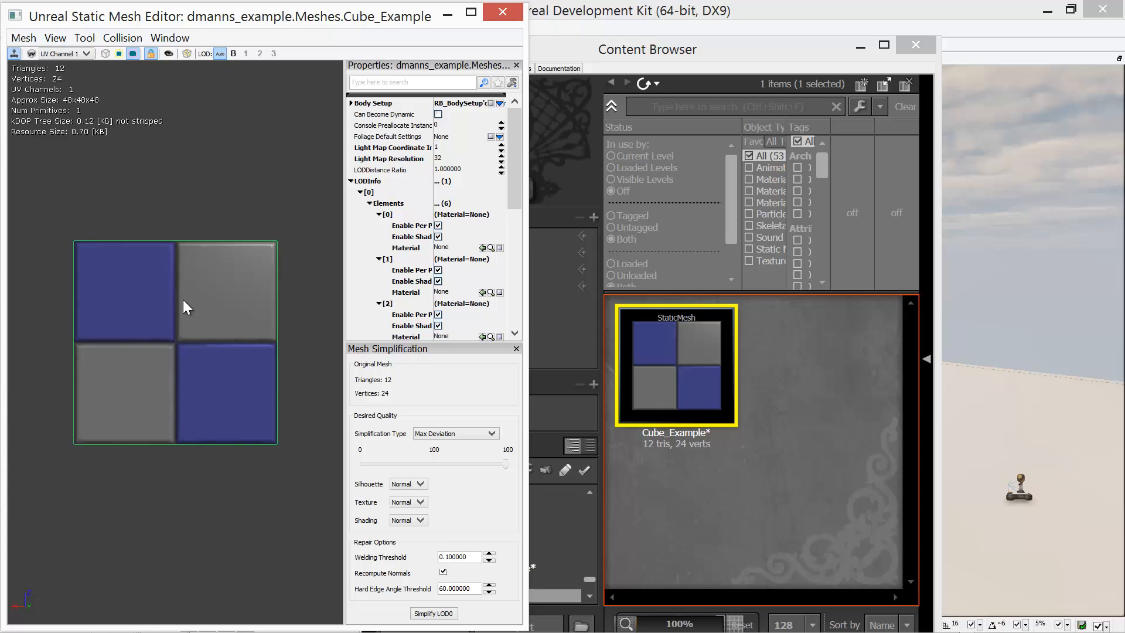
pyautogui.moveTo(186, 308); pyautogui.dragTo(79, 275)
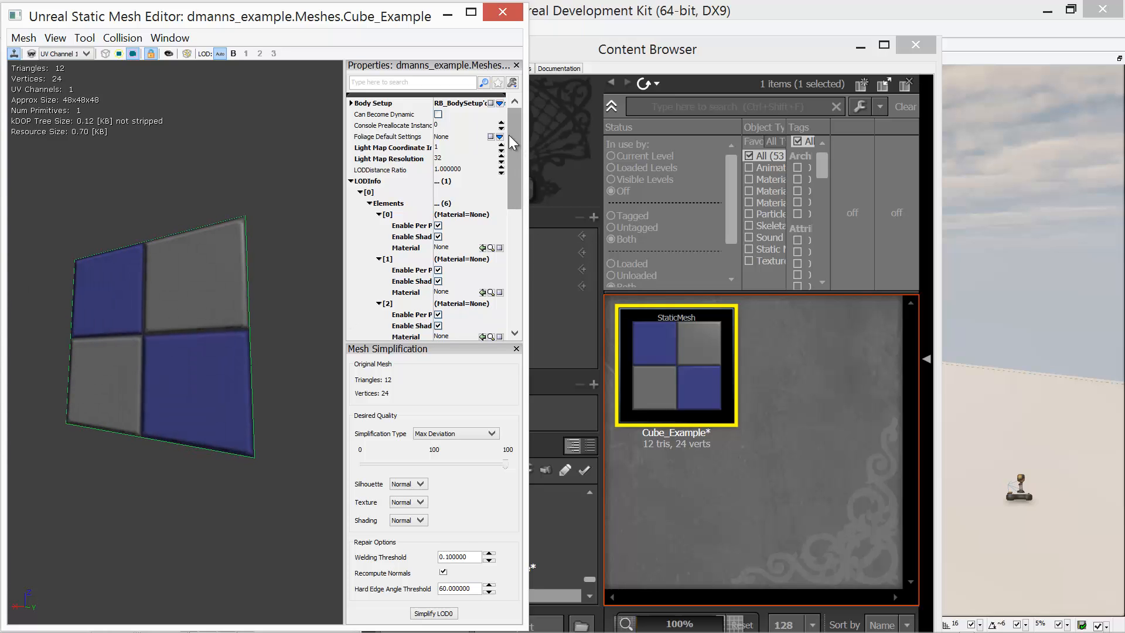
pyautogui.moveTo(509, 135); pyautogui.dragTo(523, 199)
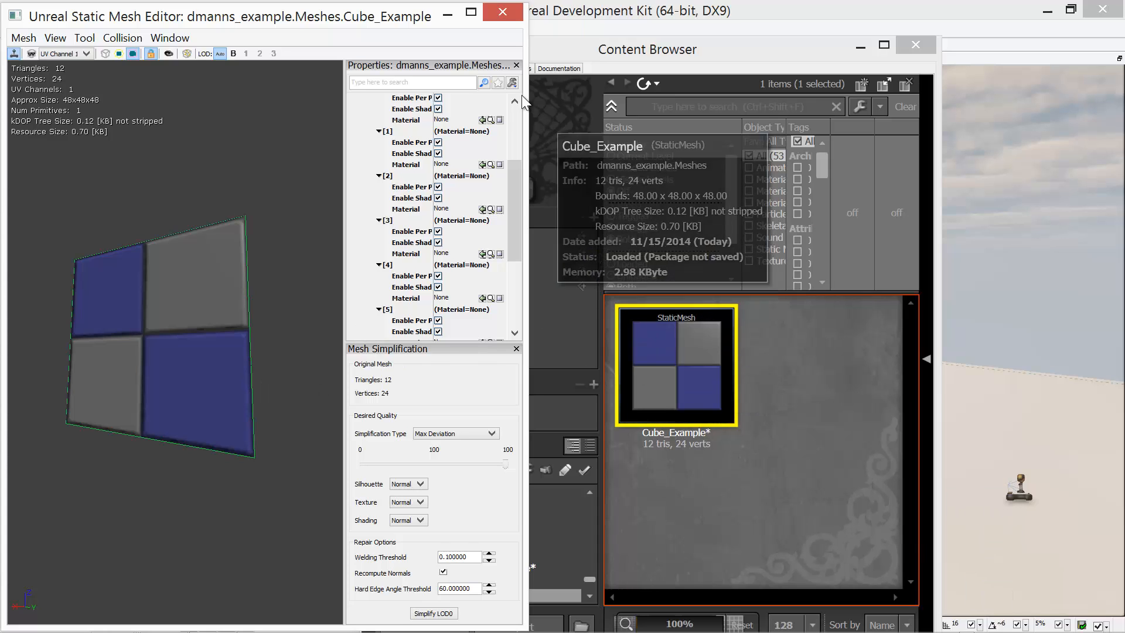
pyautogui.click(633, 54)
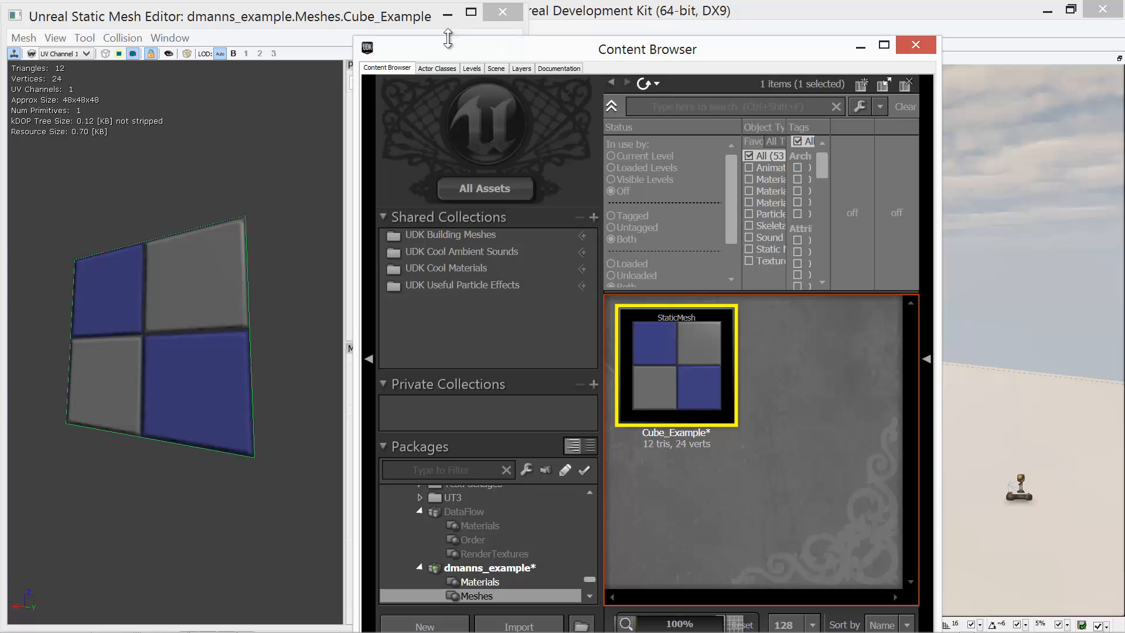
pyautogui.click(300, 20)
pyautogui.click(503, 13)
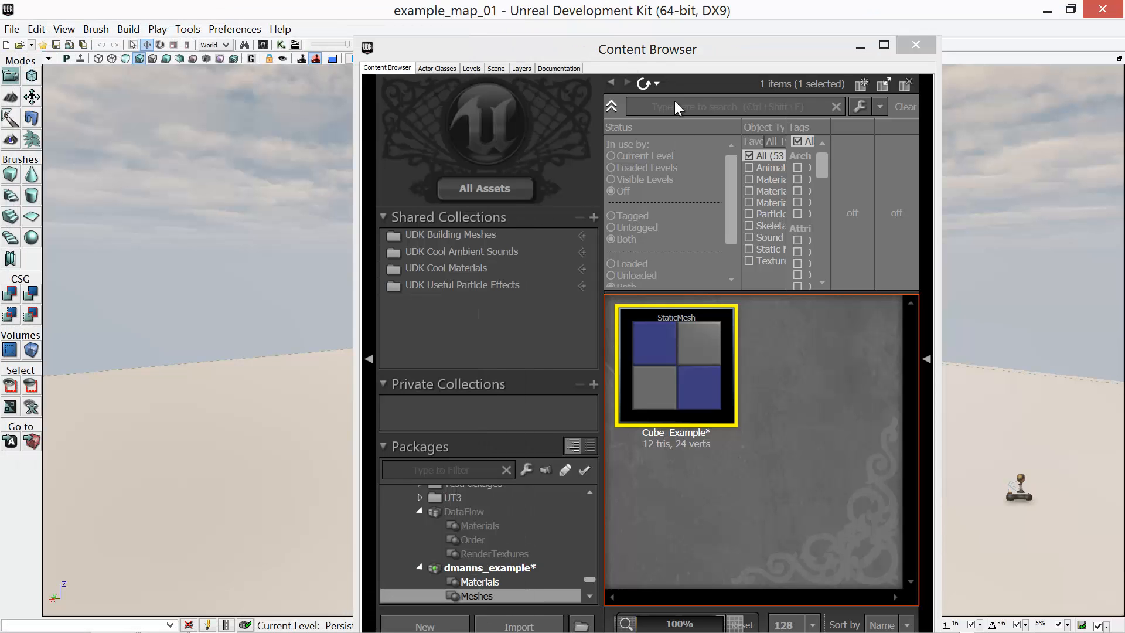
pyautogui.moveTo(648, 55); pyautogui.dragTo(669, 24)
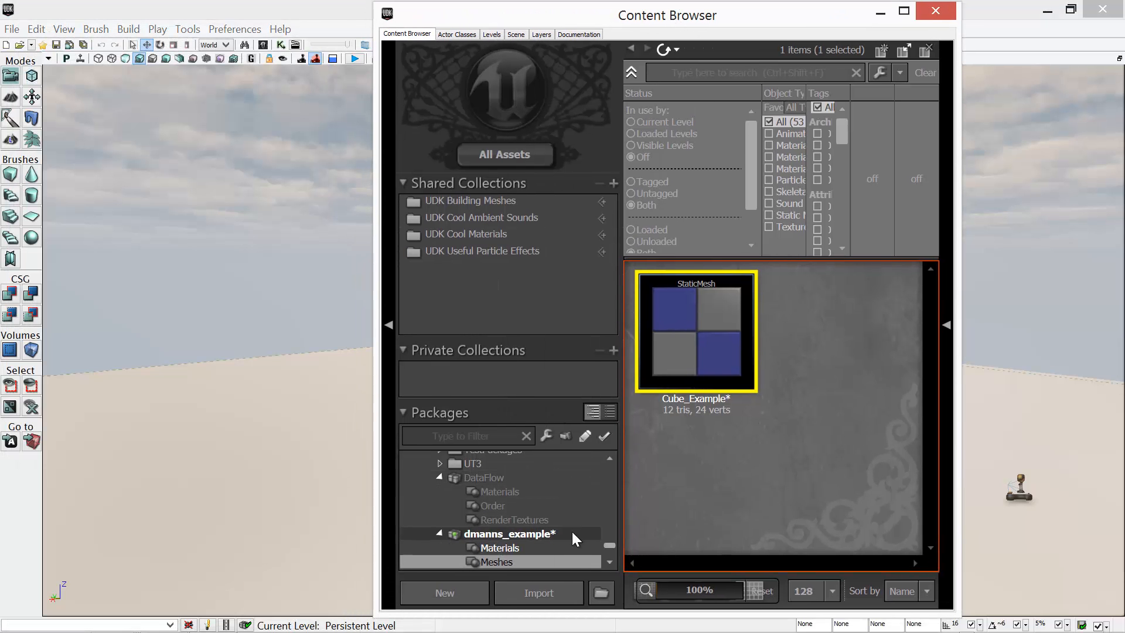
# Save the dmanns_example package with the imported cube mesh
pyautogui.rightClick(511, 531)
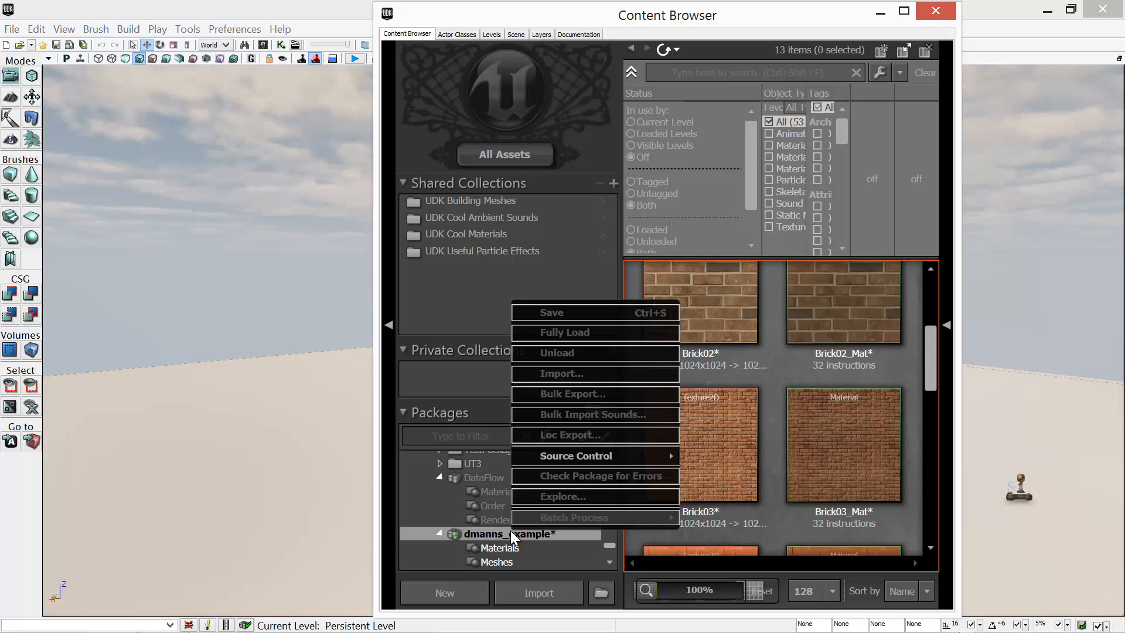
pyautogui.click(571, 313)
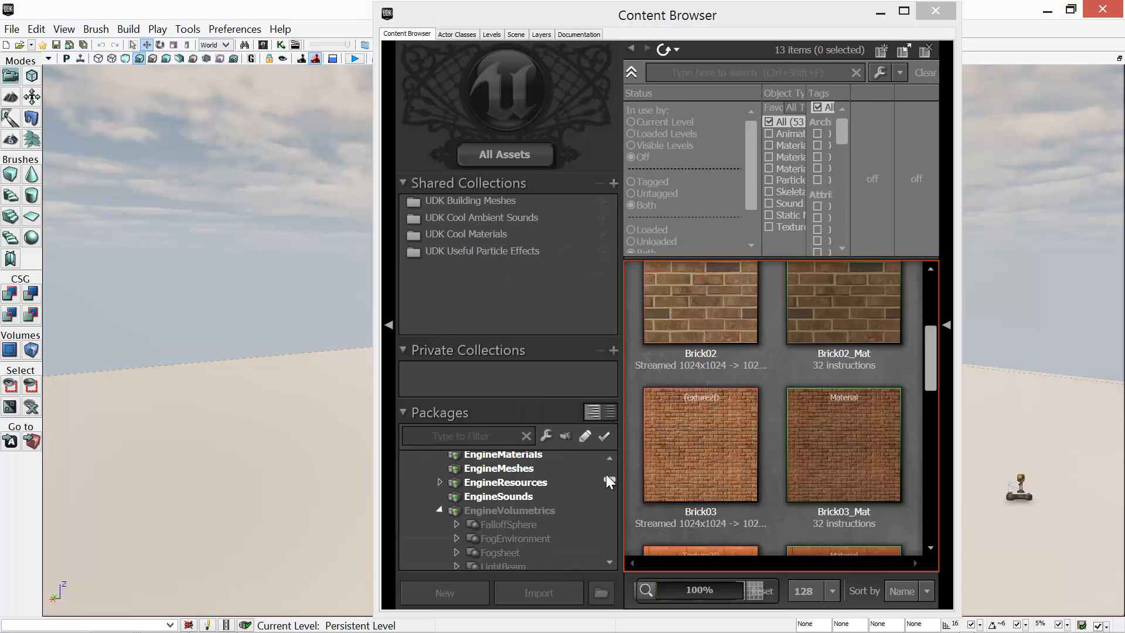
# Look through the Meshes, Textures and Materials groups of the dmanns_example package
pyautogui.moveTo(608, 482); pyautogui.dragTo(608, 547)
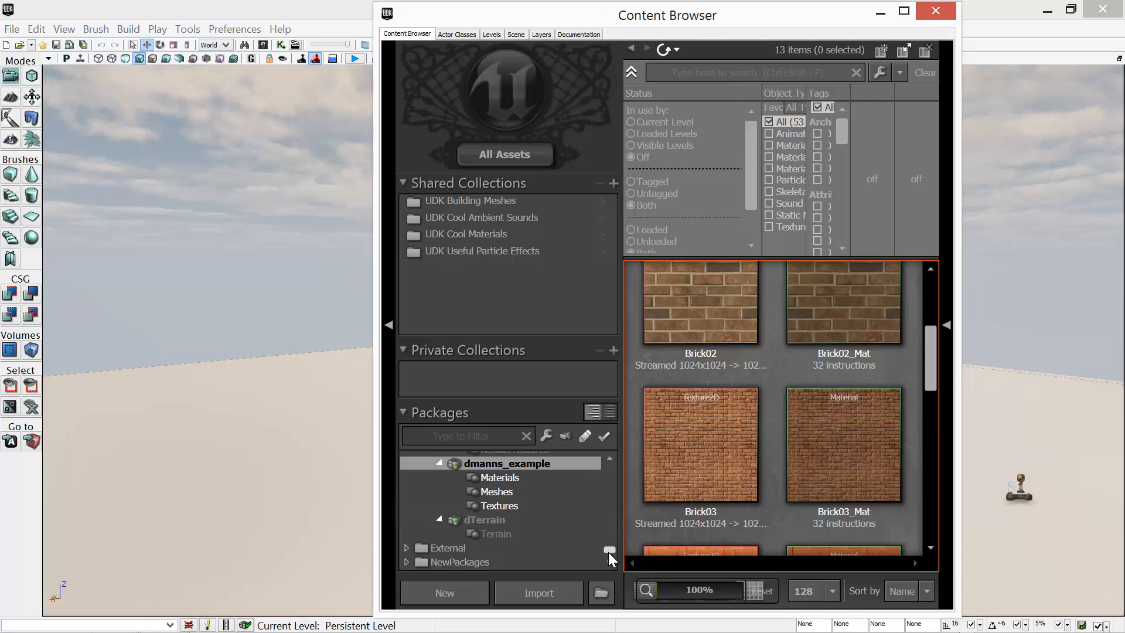
pyautogui.click(496, 492)
pyautogui.click(501, 506)
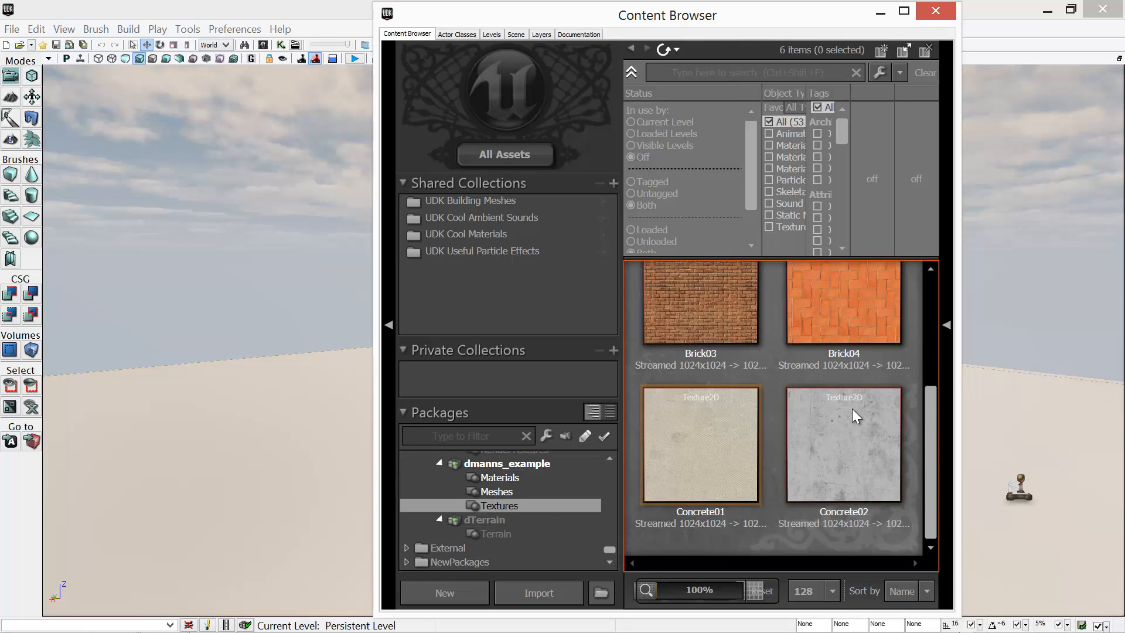
pyautogui.moveTo(934, 403); pyautogui.dragTo(922, 466)
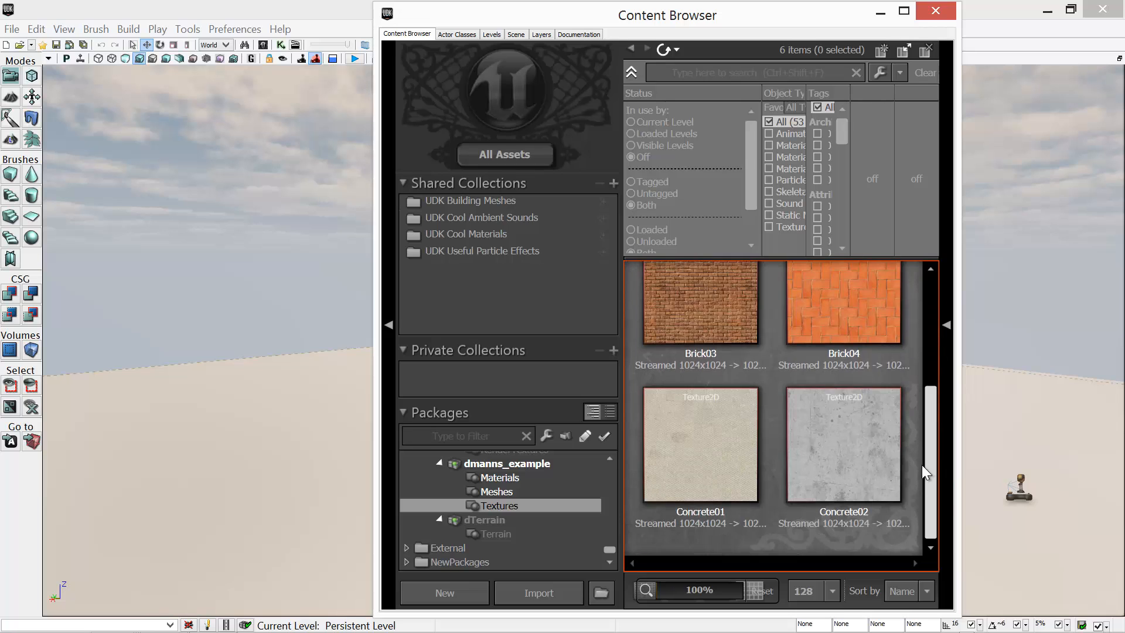
pyautogui.click(499, 478)
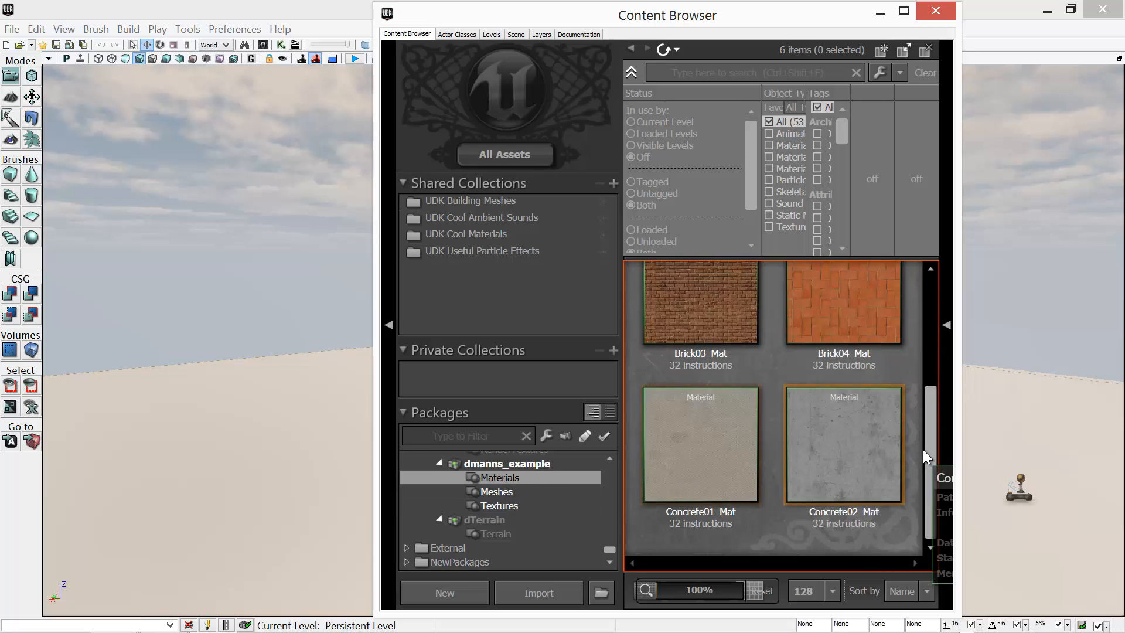
pyautogui.moveTo(933, 440)
pyautogui.mouseDown()
pyautogui.moveTo(930, 317)
pyautogui.moveTo(933, 468)
pyautogui.moveTo(933, 326)
pyautogui.moveTo(944, 455)
pyautogui.moveTo(934, 387)
pyautogui.moveTo(943, 315)
pyautogui.moveTo(937, 451)
pyautogui.mouseUp()
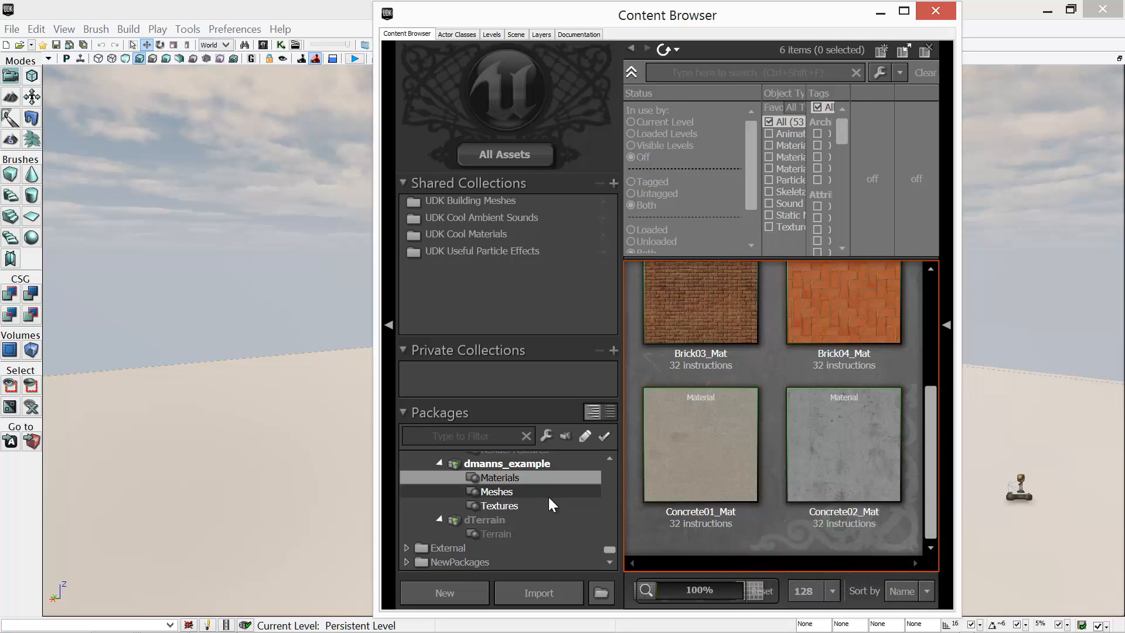
pyautogui.click(513, 503)
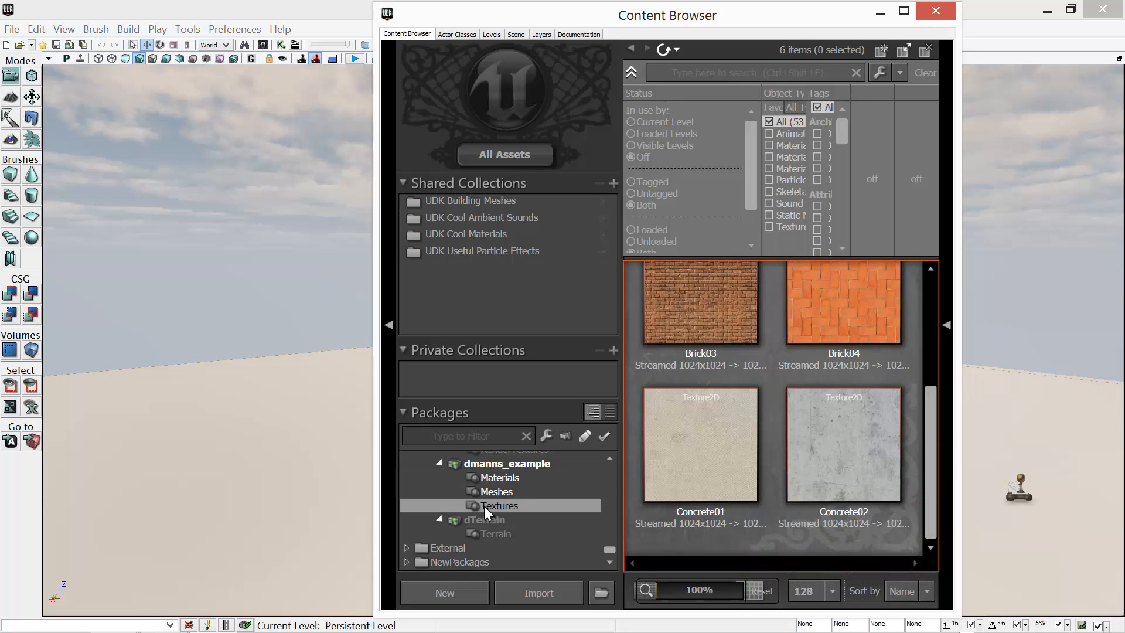
# Start an import into the dmanns_example package and choose the grass image from 3dsMax sceneassets, images, Lab1_Texture_Mapping
pyautogui.click(490, 465)
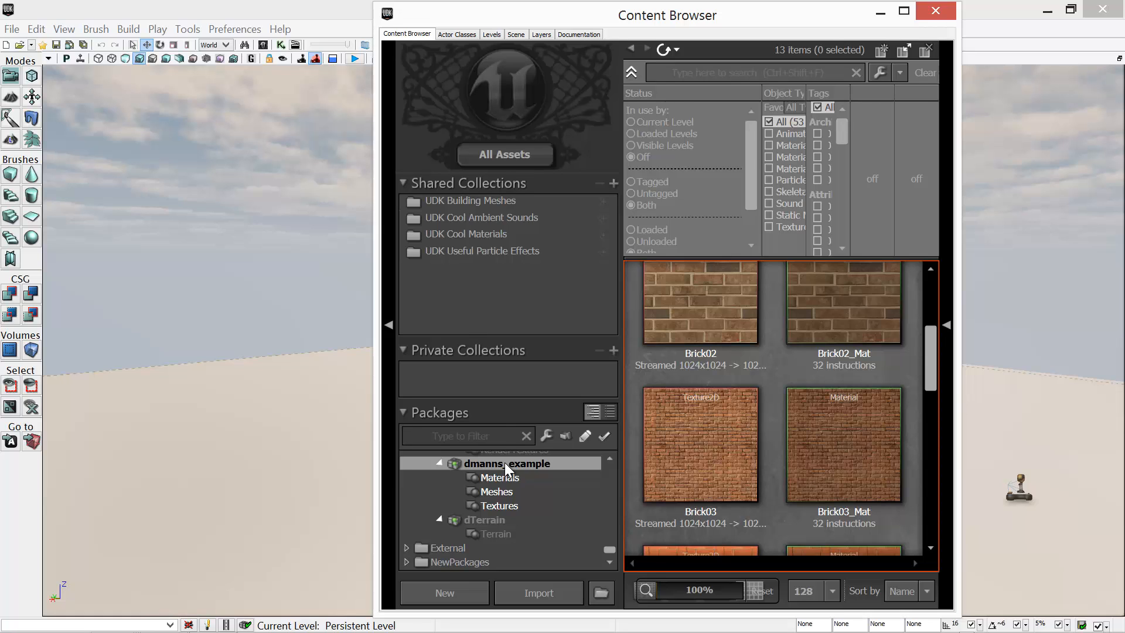
pyautogui.rightClick(506, 469)
pyautogui.click(542, 308)
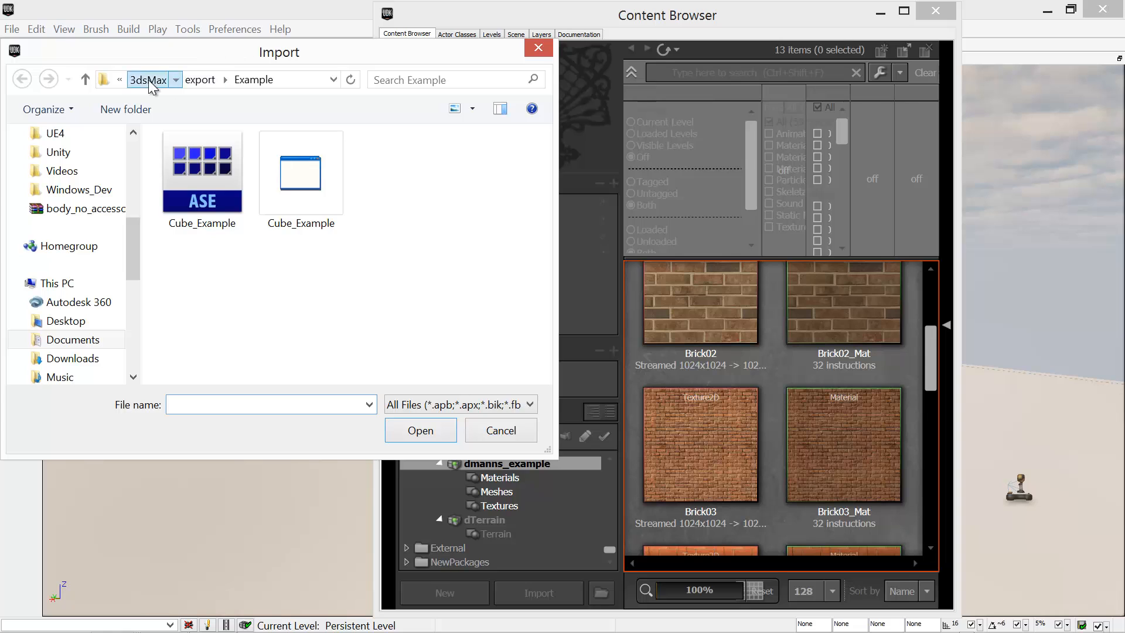
pyautogui.click(148, 79)
pyautogui.scroll(-2, 479, 310)
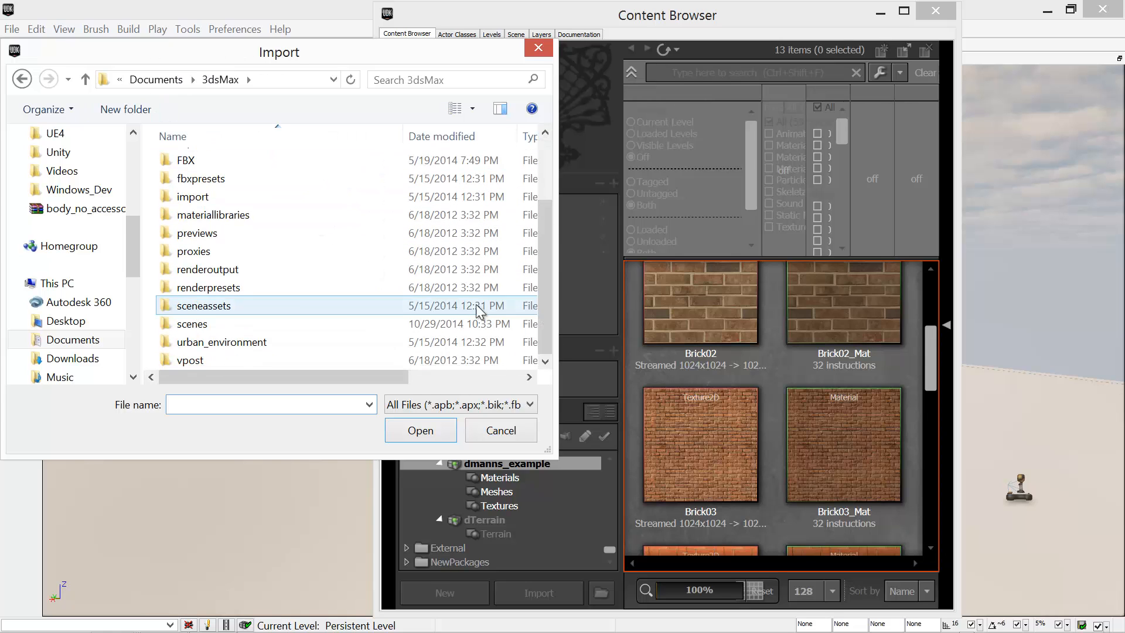
pyautogui.doubleClick(187, 306)
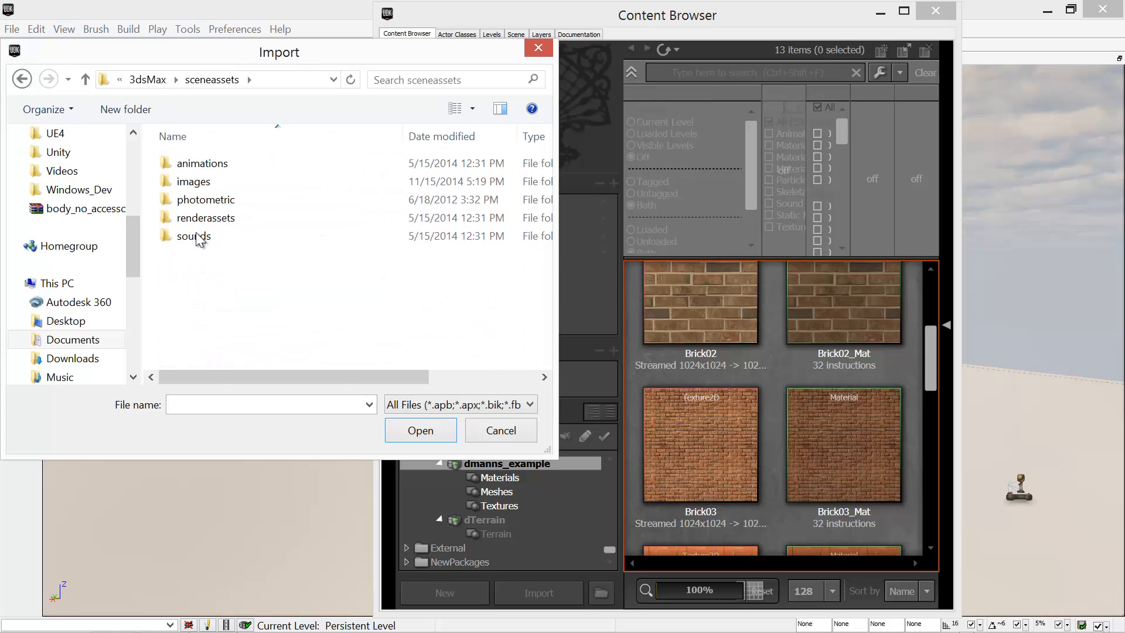
pyautogui.doubleClick(187, 182)
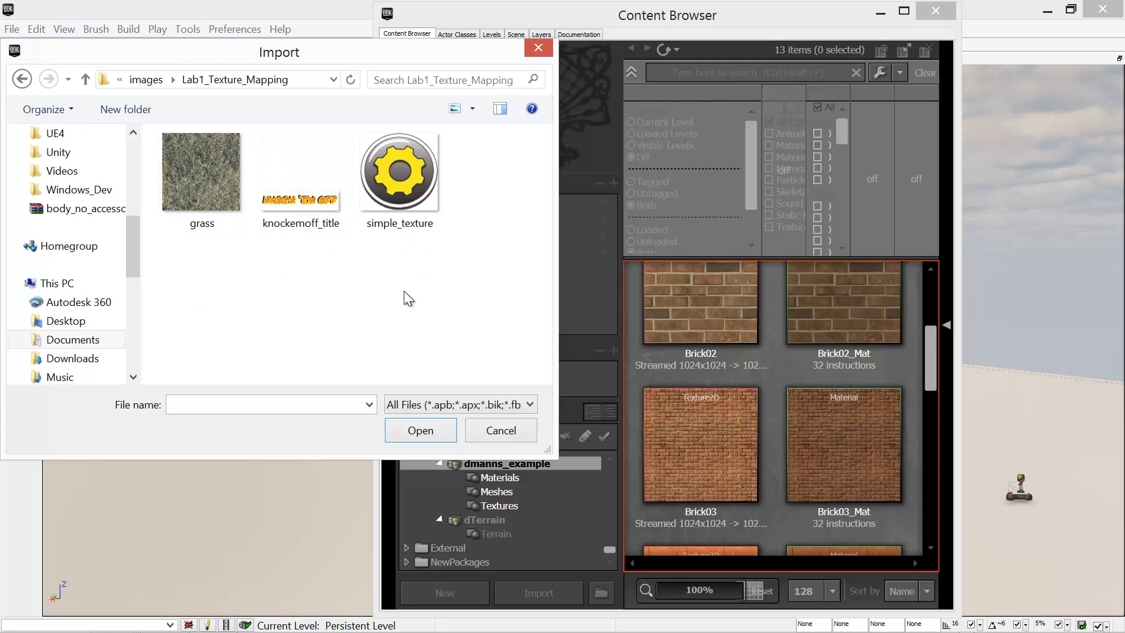
pyautogui.click(213, 196)
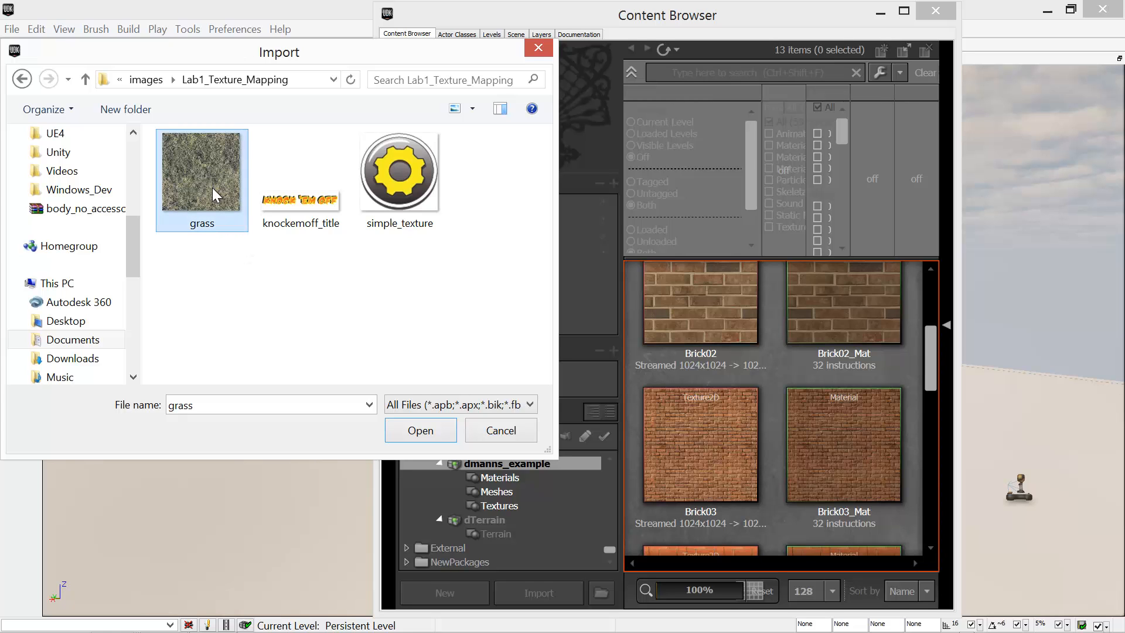
pyautogui.click(421, 431)
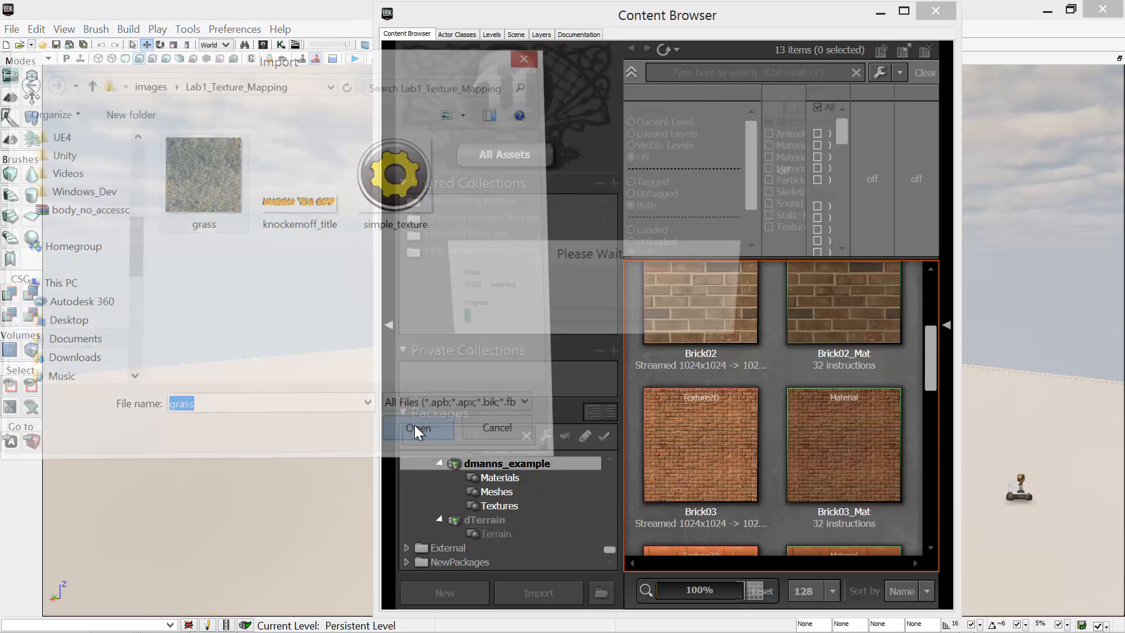
# Import the grass texture under the grouping Textures with the name Grass_Example, leaving the other options at their defaults
pyautogui.click(540, 285)
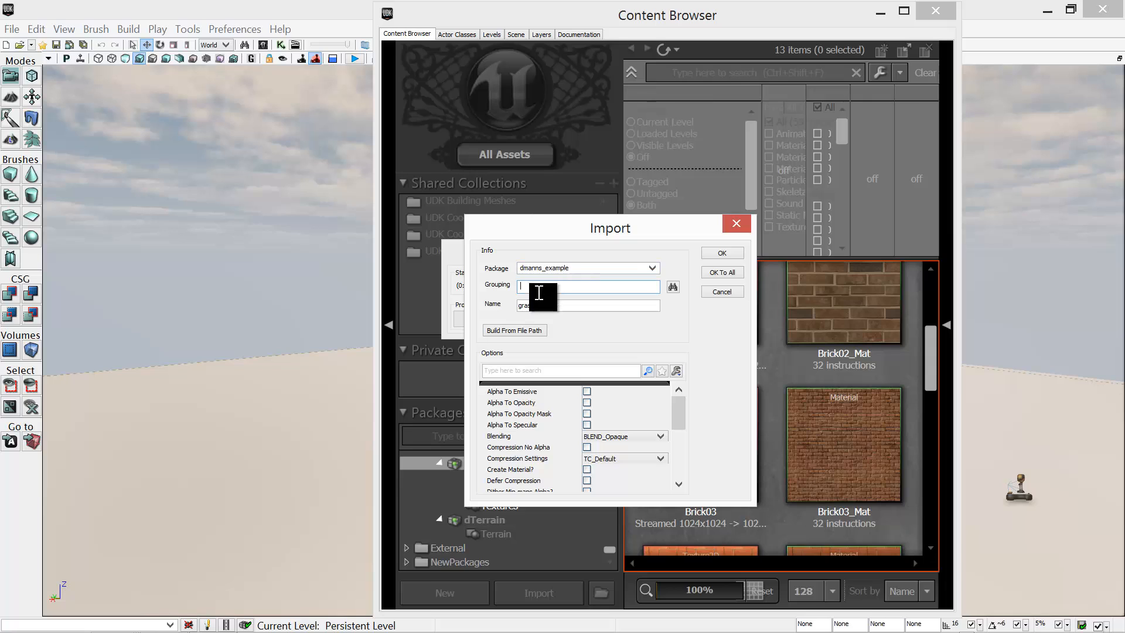
pyautogui.click(535, 308)
pyautogui.click(524, 286)
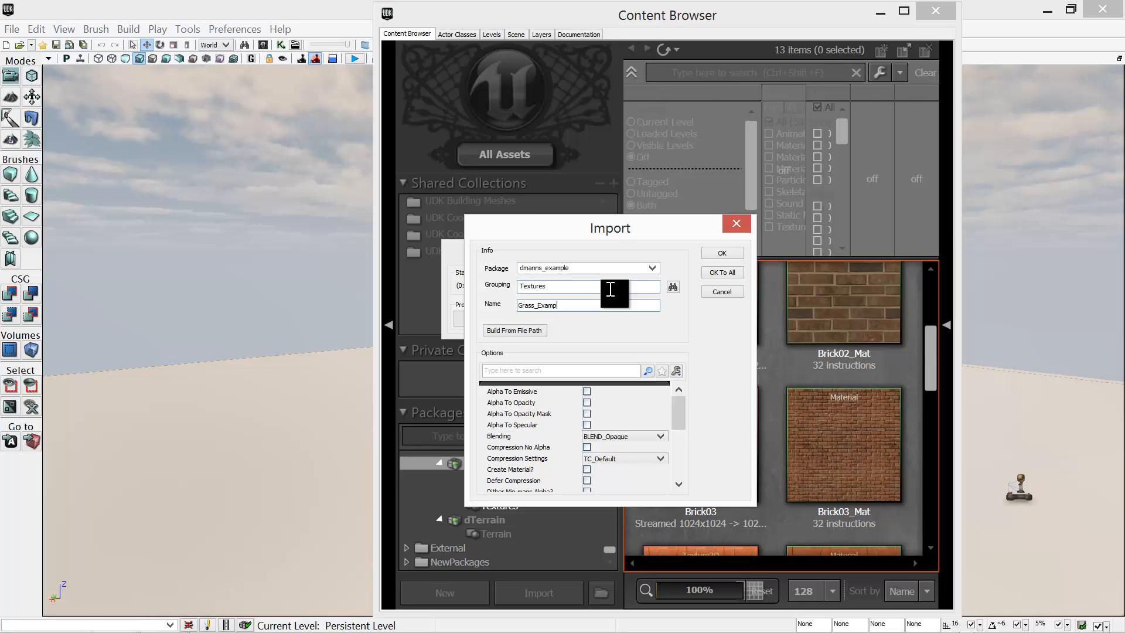
pyautogui.write('le')
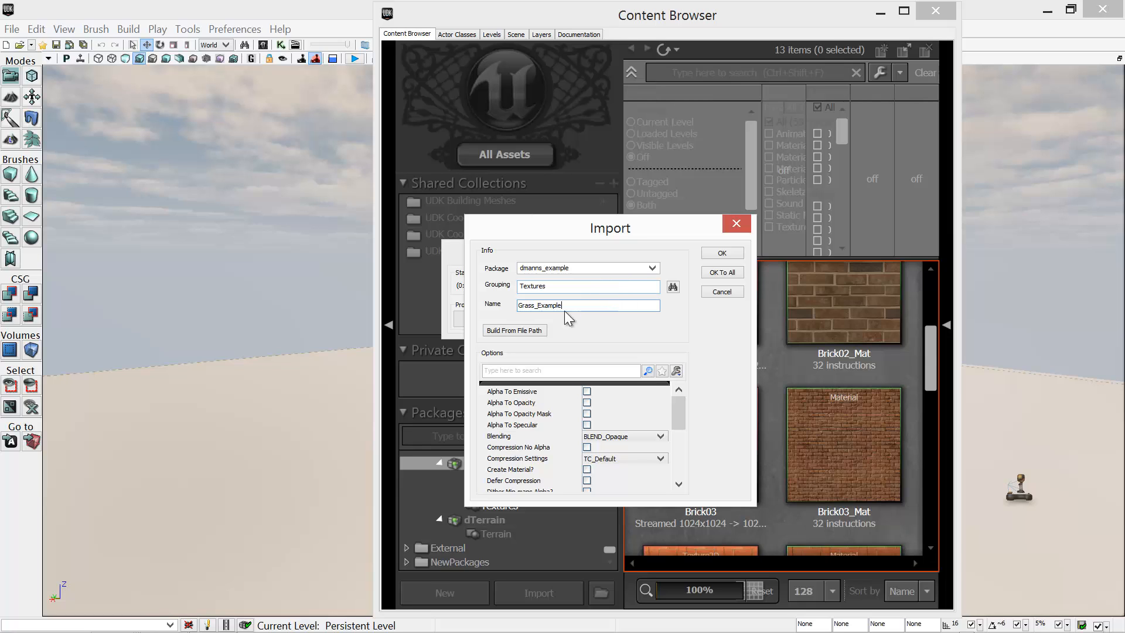
pyautogui.click(722, 254)
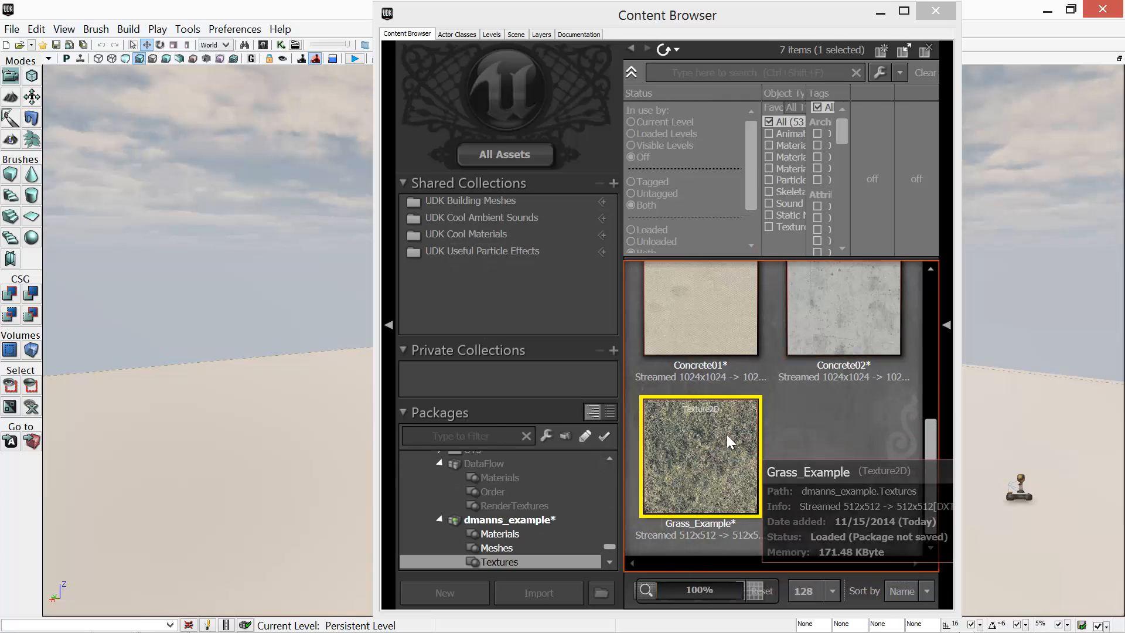
# Save the dmanns_example package with the imported grass texture
pyautogui.click(510, 520)
pyautogui.rightClick(518, 523)
pyautogui.click(589, 302)
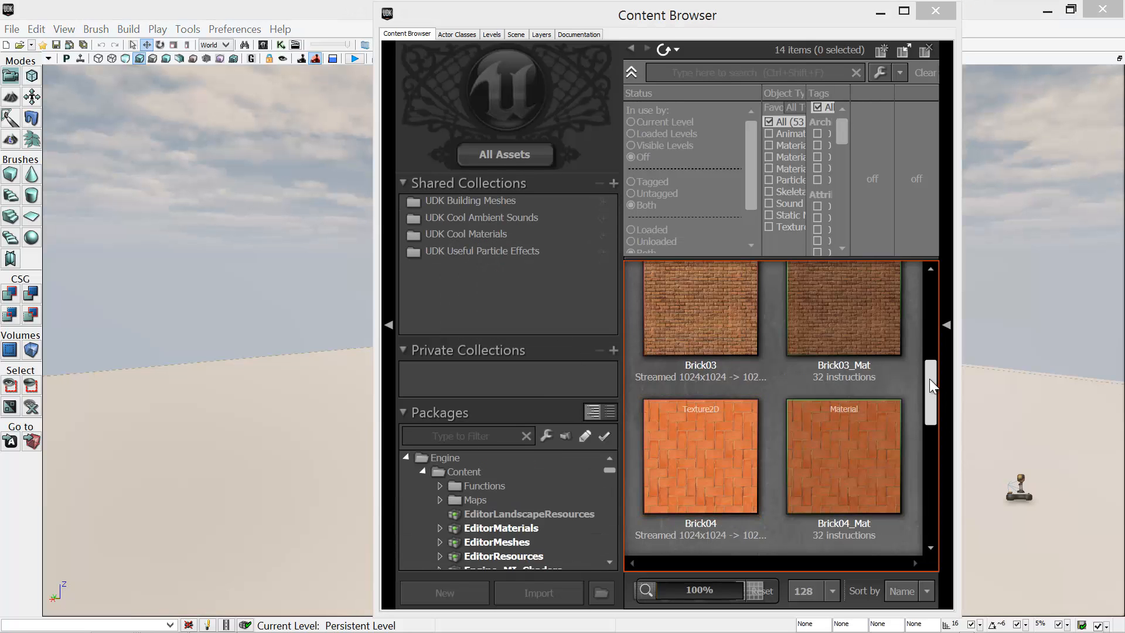
# Inspect the properties of the Grass_Example texture and close the properties window
pyautogui.moveTo(932, 387); pyautogui.dragTo(919, 497)
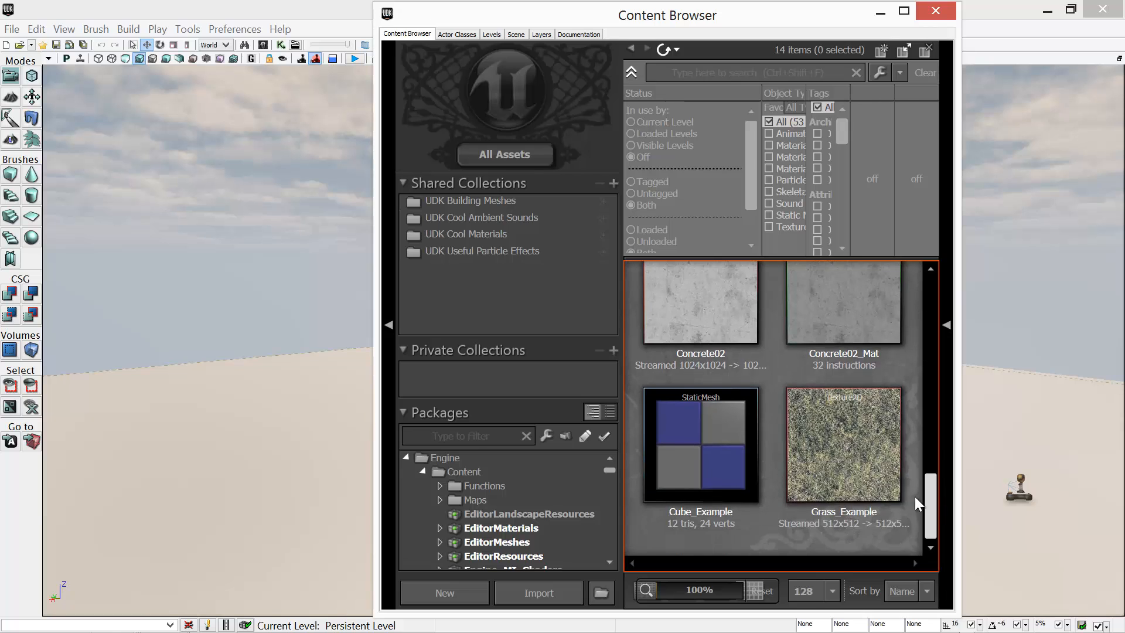
pyautogui.doubleClick(833, 426)
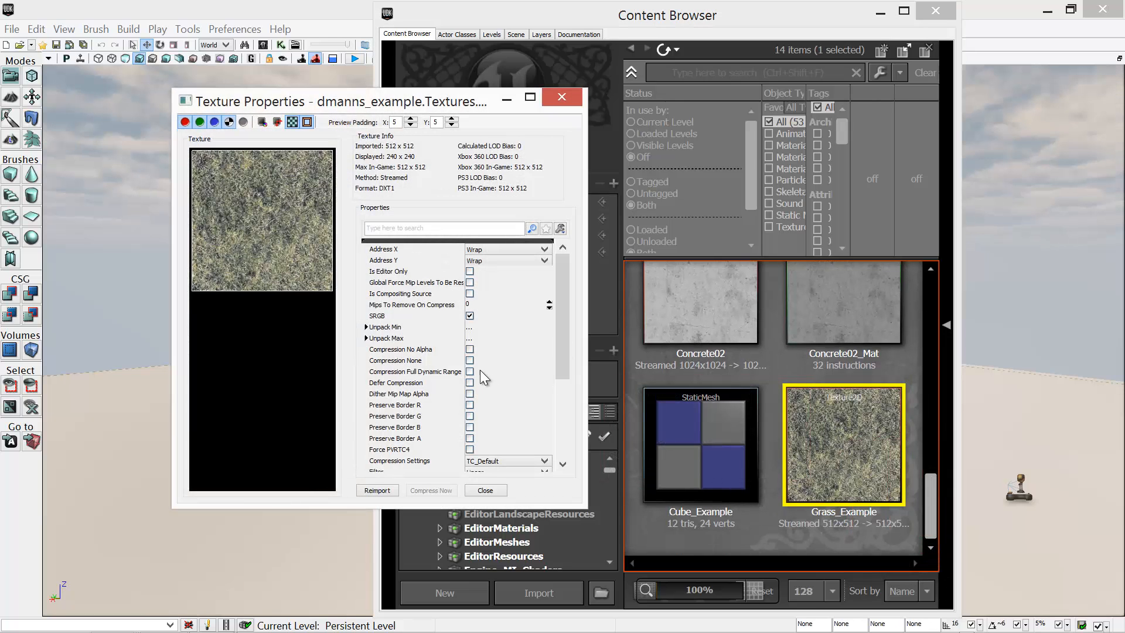
pyautogui.click(562, 96)
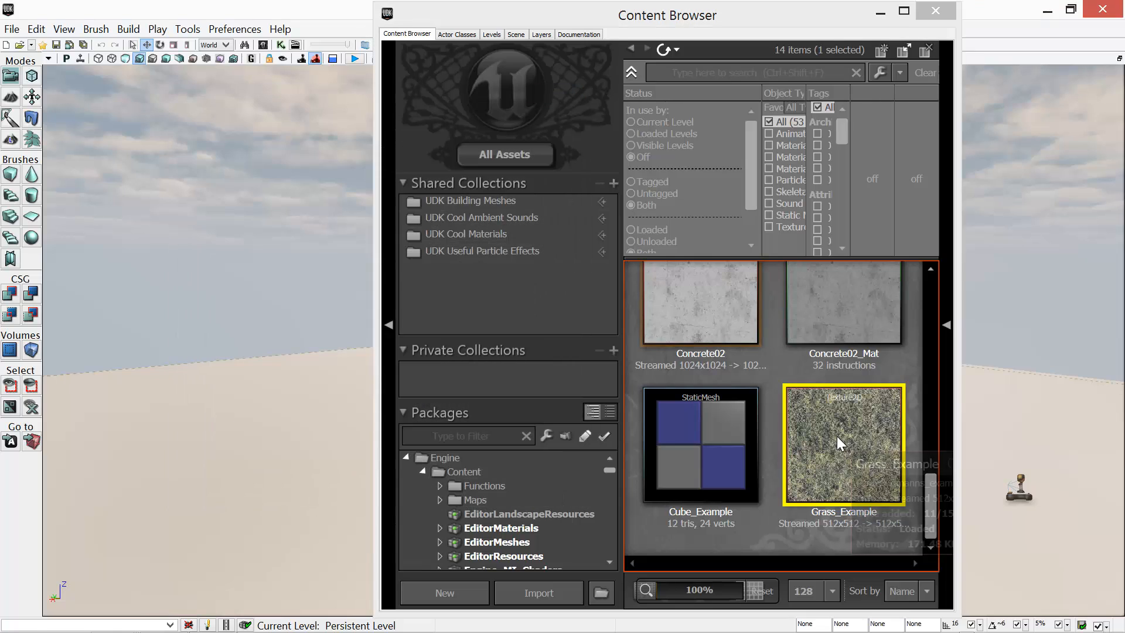
# Create a new material from the Grass_Example texture under the grouping Materials, keeping the name Grass_Example_Mat
pyautogui.rightClick(837, 437)
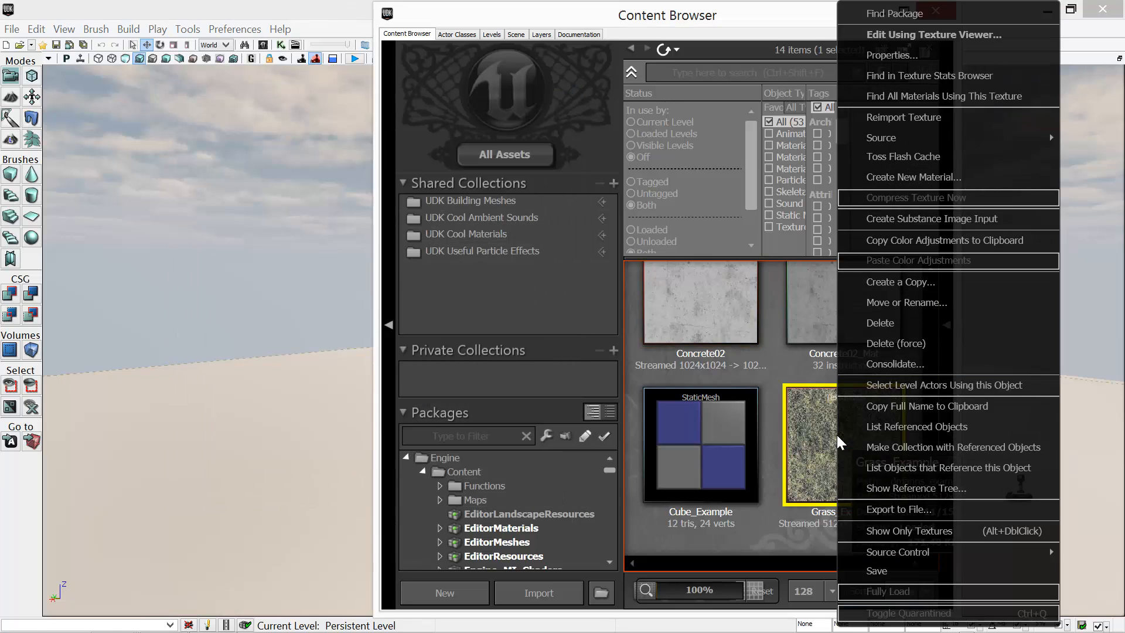
pyautogui.click(881, 179)
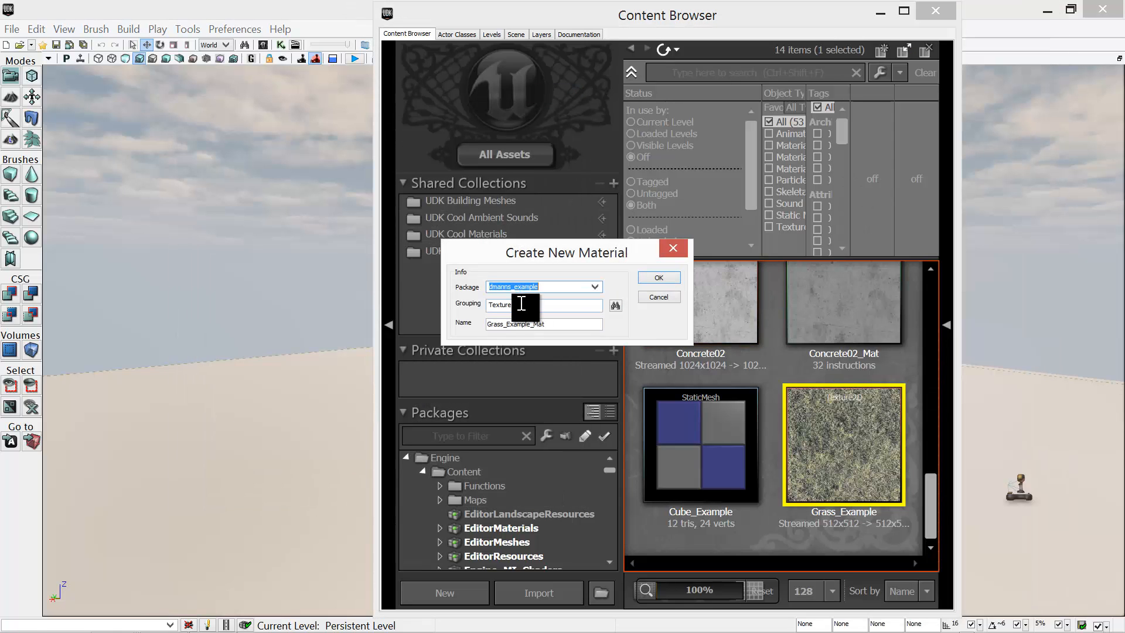
pyautogui.click(516, 304)
pyautogui.moveTo(515, 303); pyautogui.dragTo(449, 305)
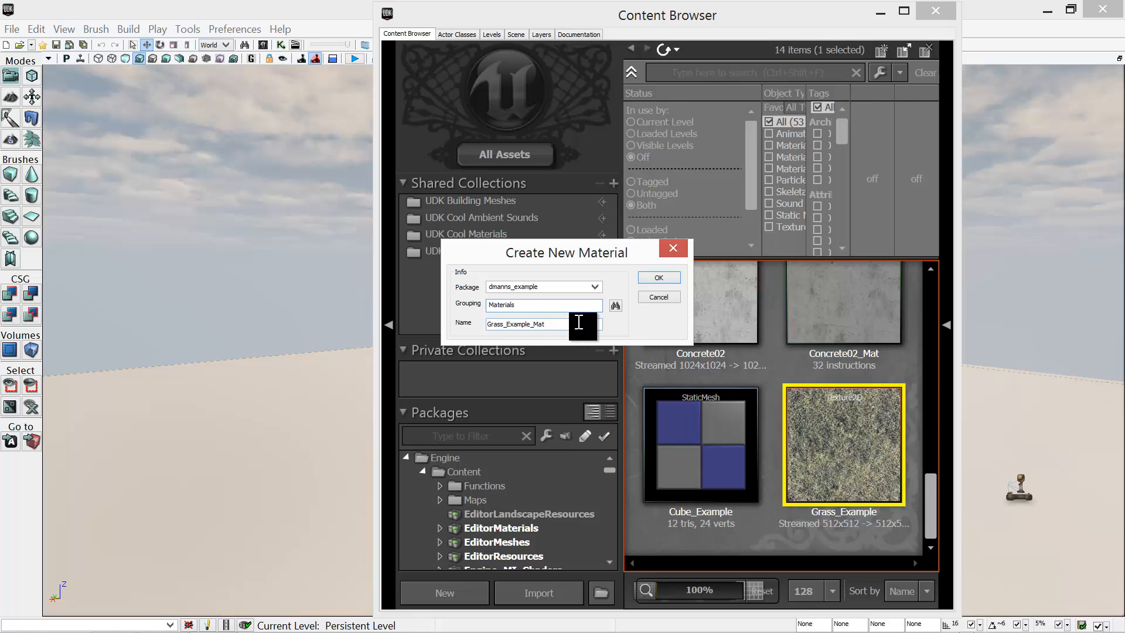
pyautogui.click(655, 279)
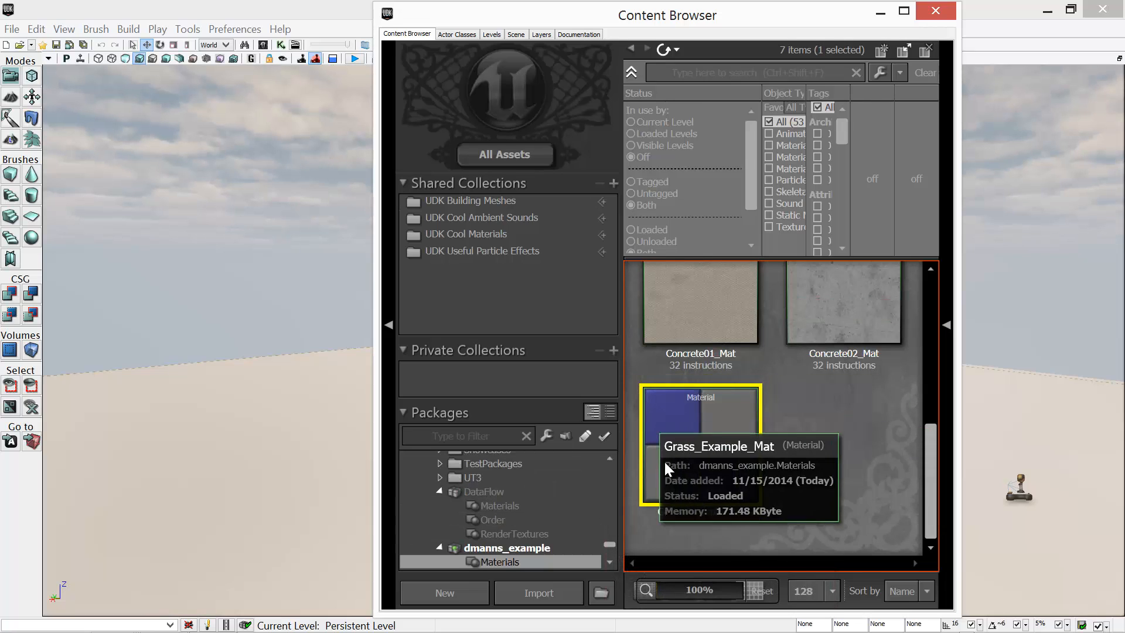
# Open Grass_Example_Mat in the Material Editor and move the Texture Sample node off the material node into the empty space beside it
pyautogui.doubleClick(712, 414)
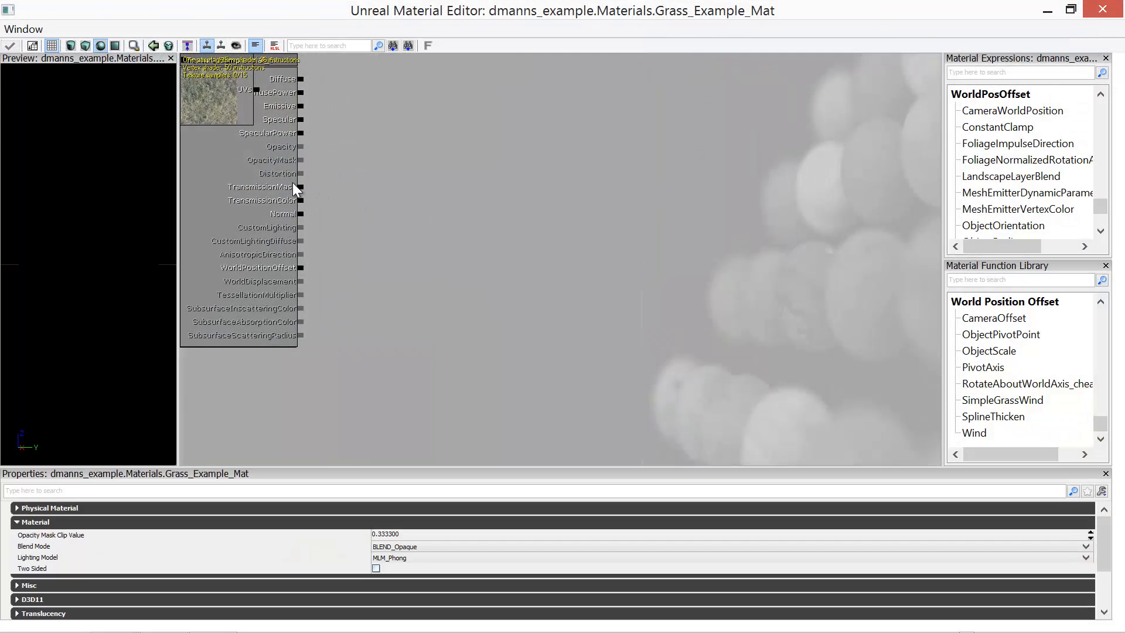
pyautogui.moveTo(269, 188); pyautogui.dragTo(346, 234)
pyautogui.click(307, 153)
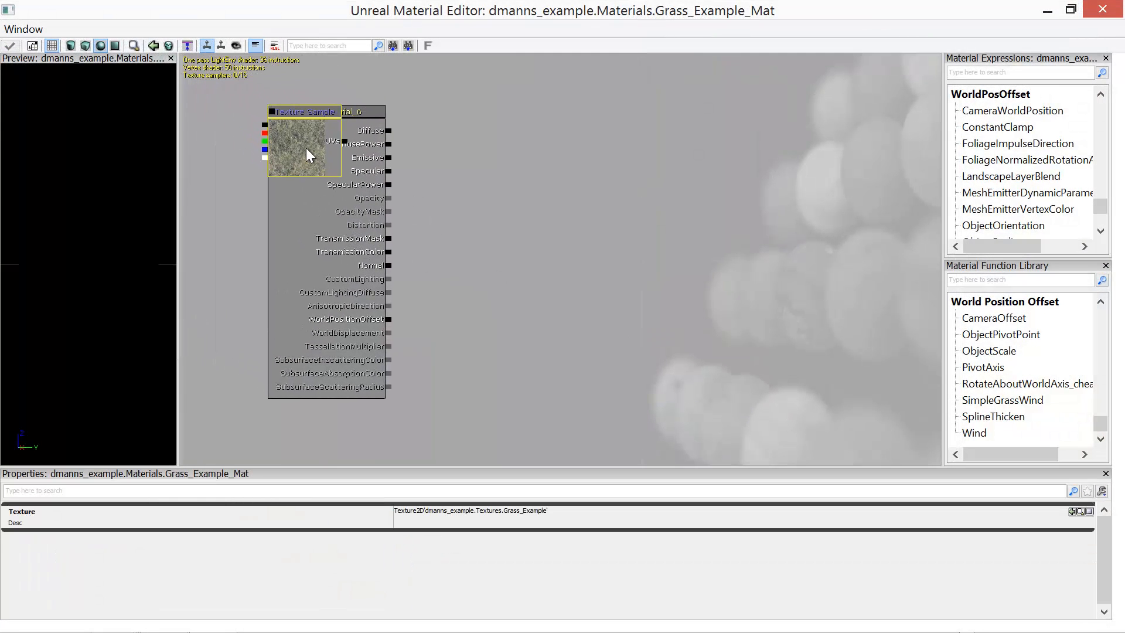
pyautogui.moveTo(296, 151); pyautogui.dragTo(508, 170)
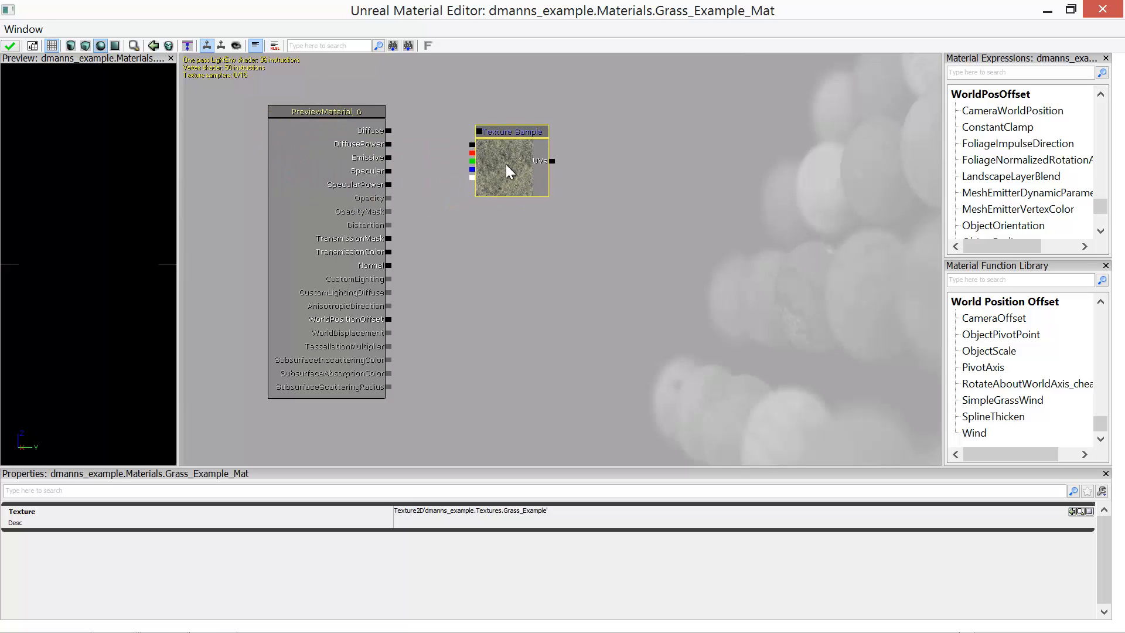
# Connect the Texture Sample's colour output to the material's Diffuse input, apply the changes and close the Material Editor
pyautogui.moveTo(390, 130); pyautogui.dragTo(473, 147)
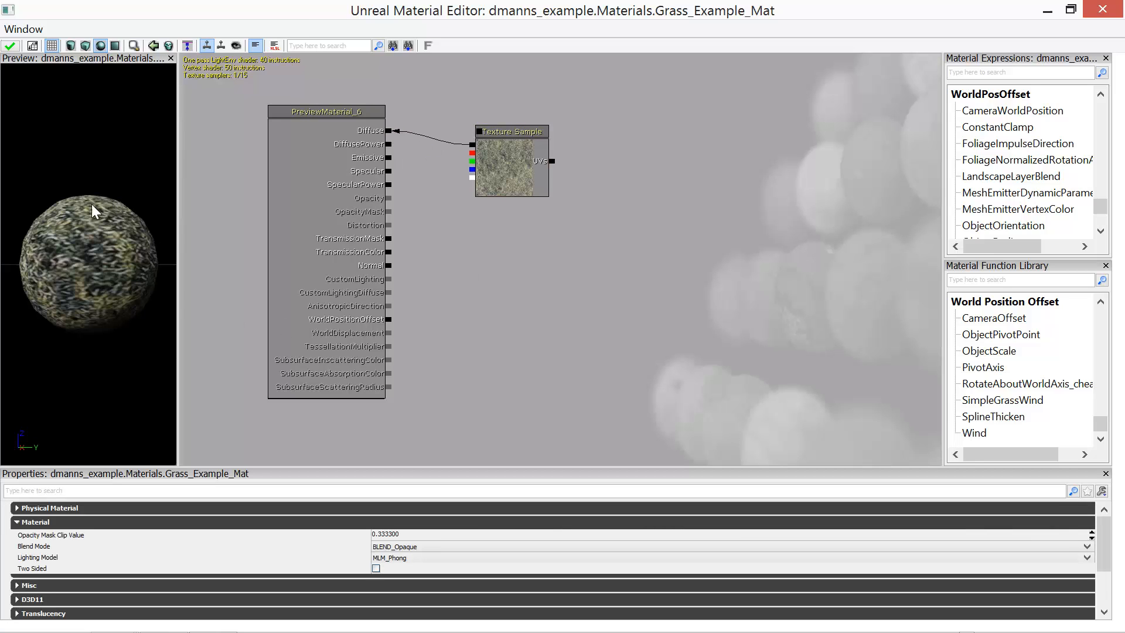
pyautogui.click(10, 45)
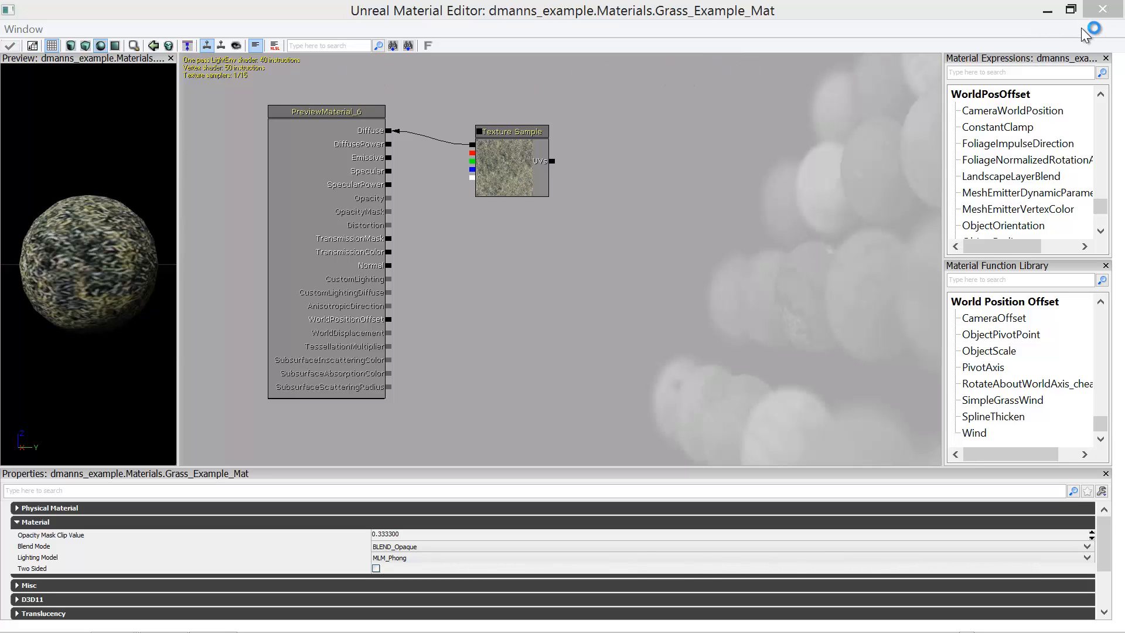
pyautogui.click(1102, 11)
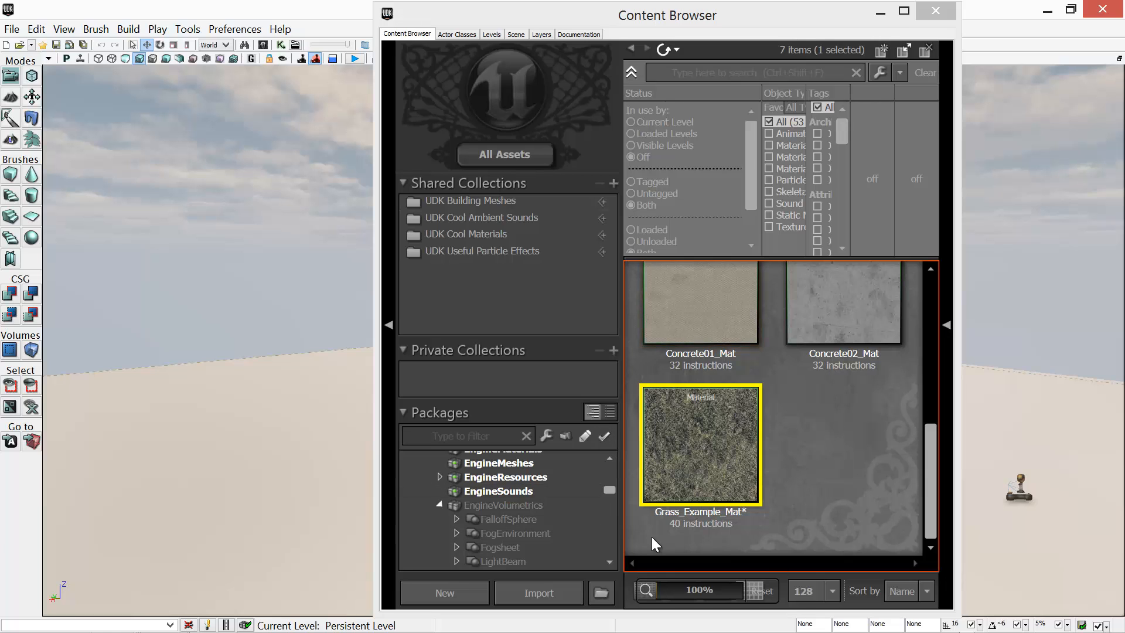
# Save the dmanns_example package
pyautogui.moveTo(610, 490); pyautogui.dragTo(616, 560)
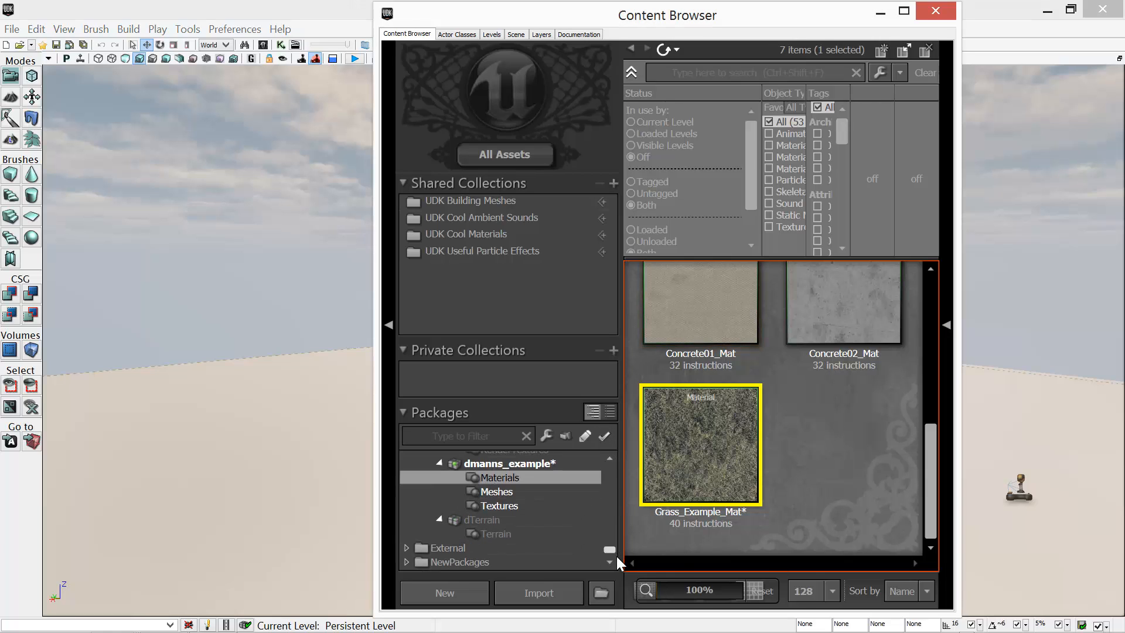
pyautogui.rightClick(525, 463)
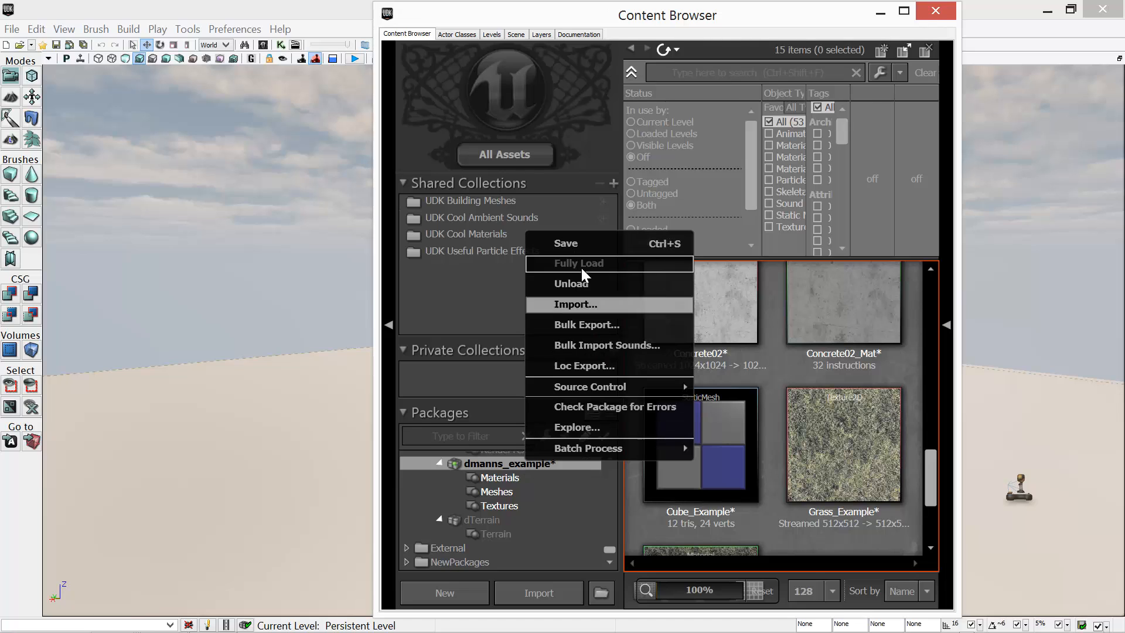
pyautogui.click(575, 240)
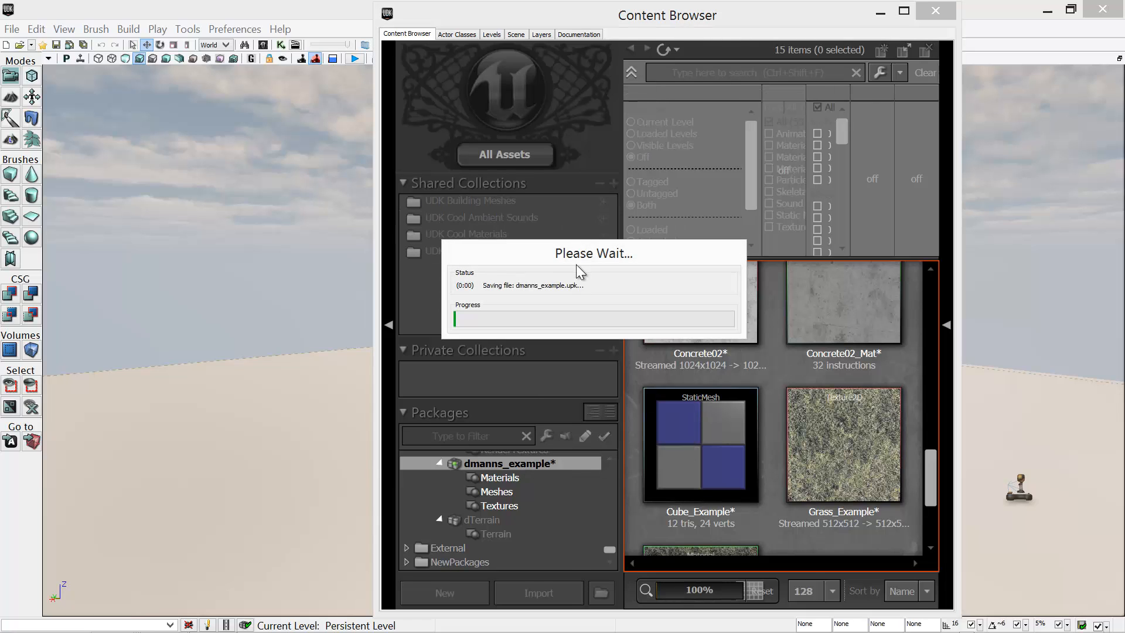
pyautogui.scroll(5, 564, 554)
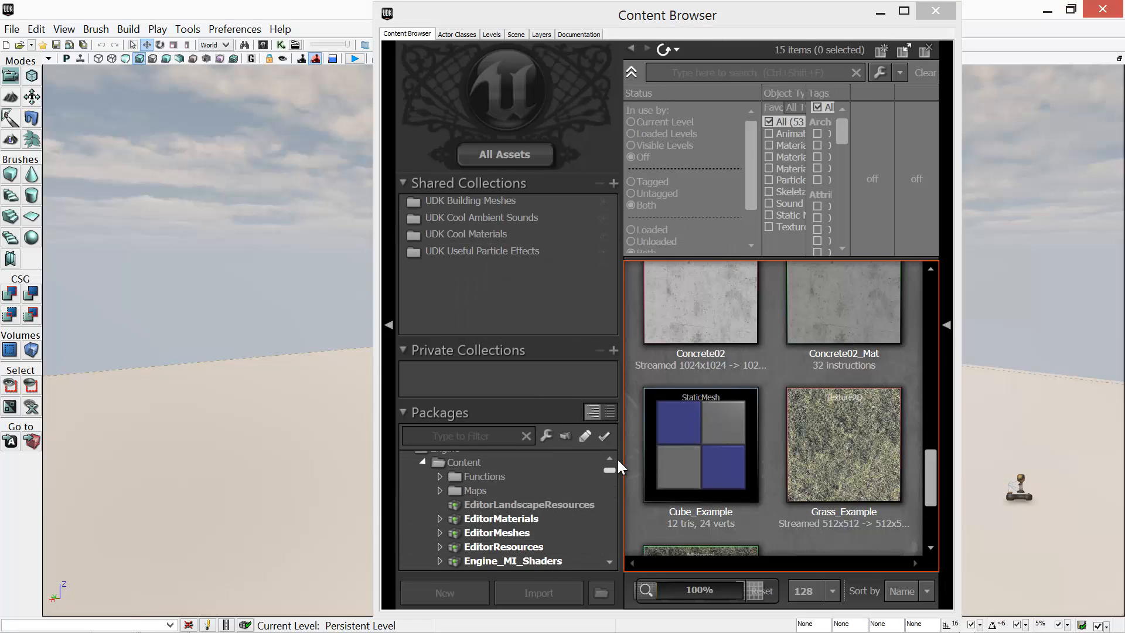
# Open the Cube_Example mesh in the Static Mesh Editor and move the Content Browser beside it so both are accessible
pyautogui.moveTo(611, 472); pyautogui.dragTo(610, 552)
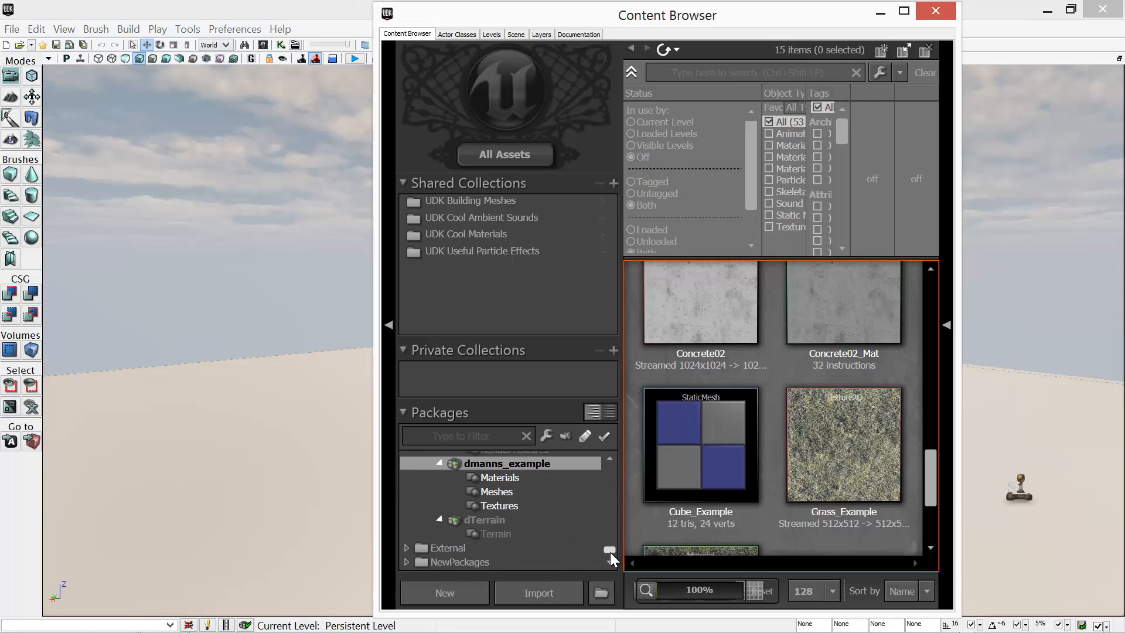
pyautogui.doubleClick(707, 431)
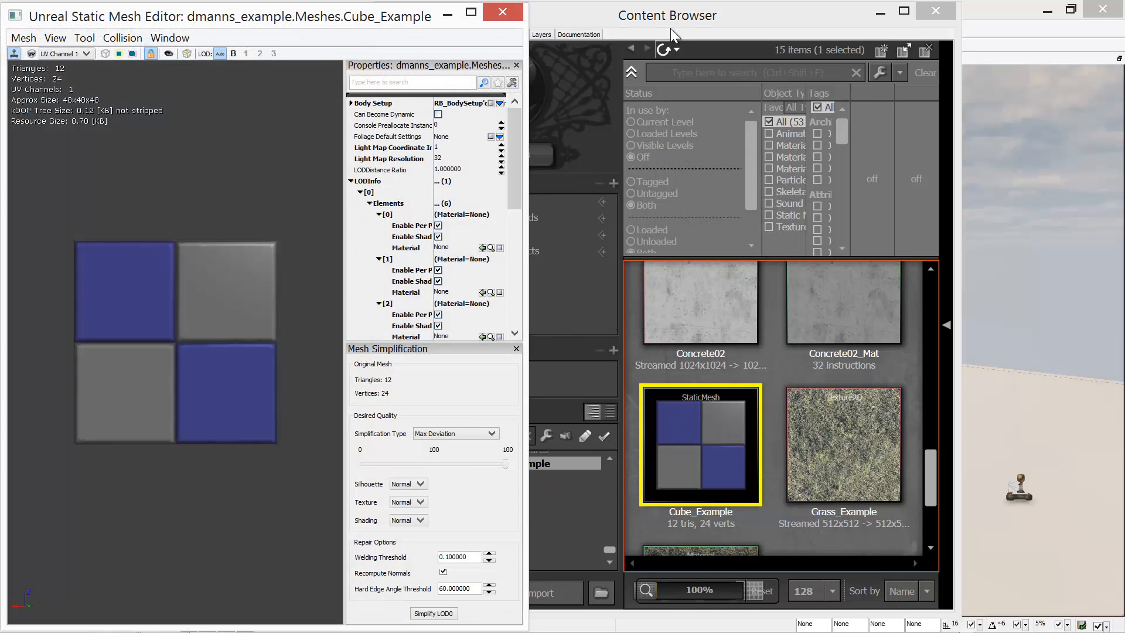
pyautogui.moveTo(692, 24); pyautogui.dragTo(836, 35)
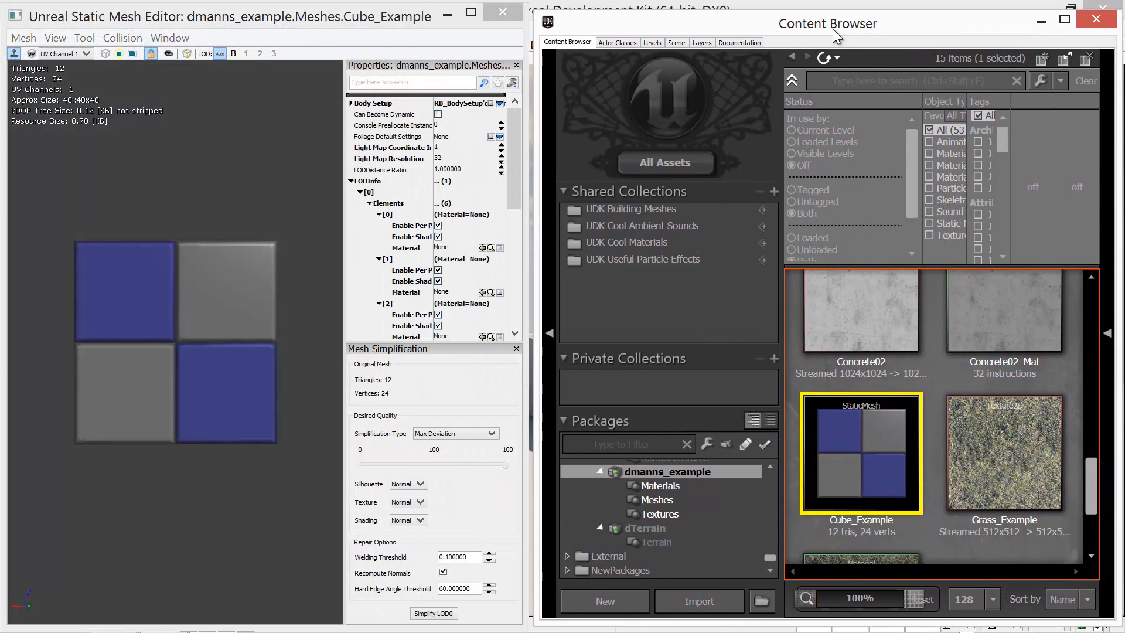
# From the package's Materials group, assign Brick01_Mat to the cube's material element 0 and Brick02_Mat to element 1
pyautogui.click(667, 487)
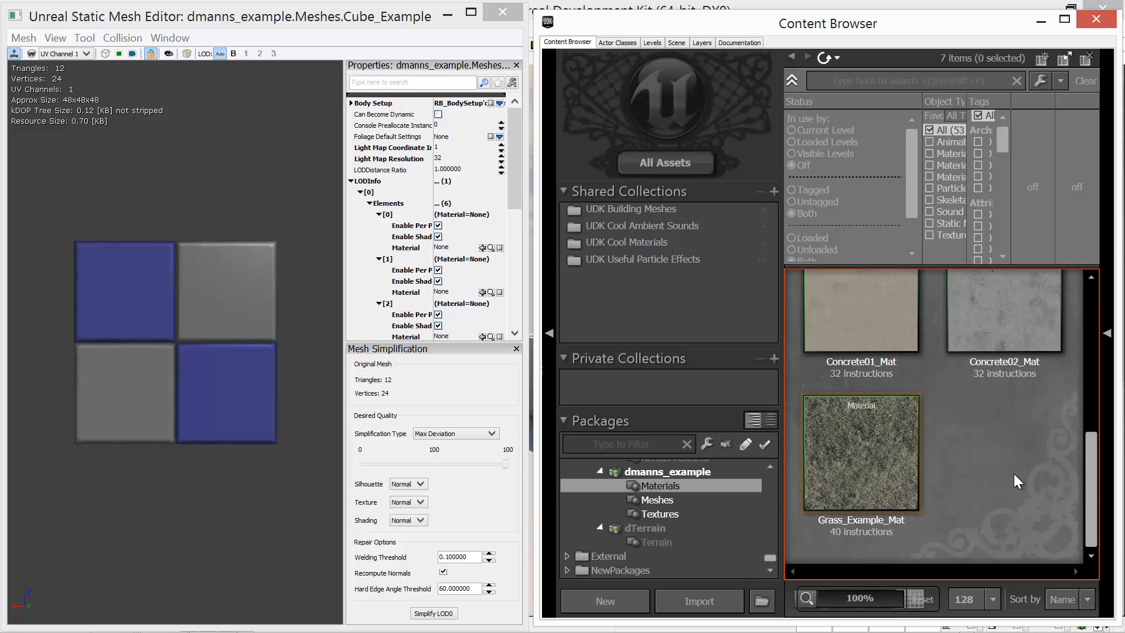
pyautogui.moveTo(1095, 470); pyautogui.dragTo(1081, 297)
pyautogui.moveTo(863, 396)
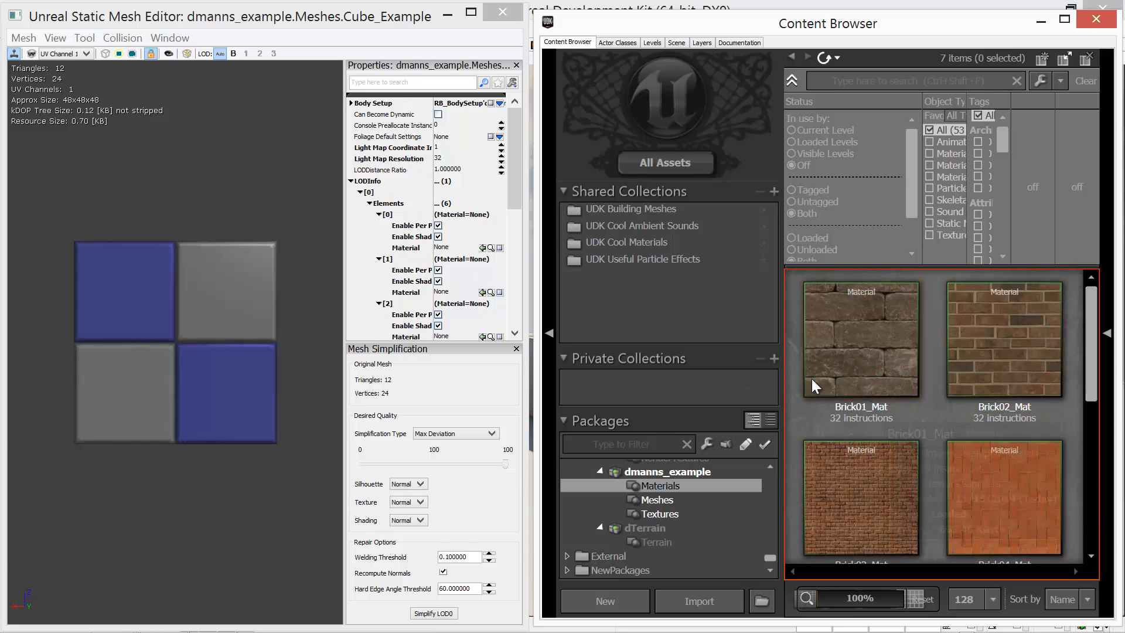
pyautogui.click(844, 340)
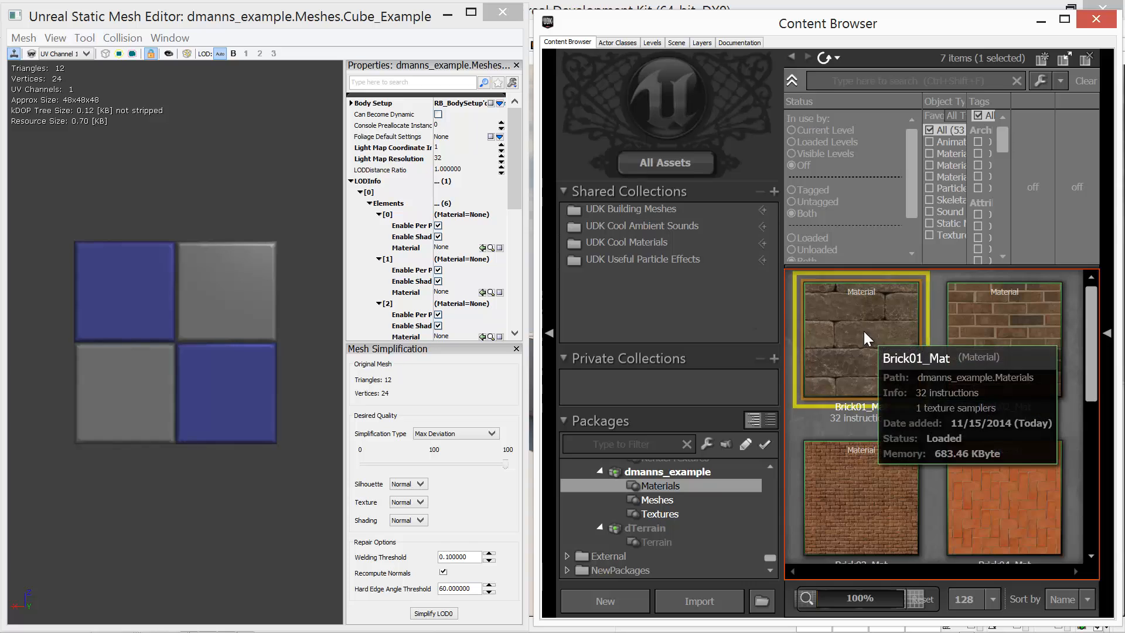
pyautogui.click(483, 247)
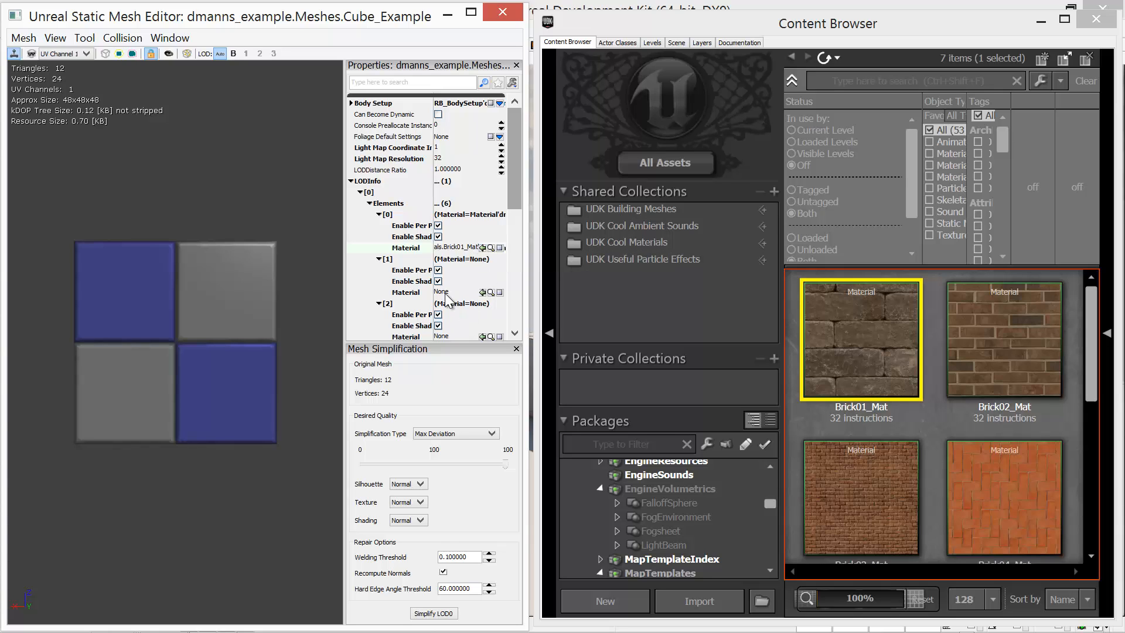
pyautogui.click(995, 315)
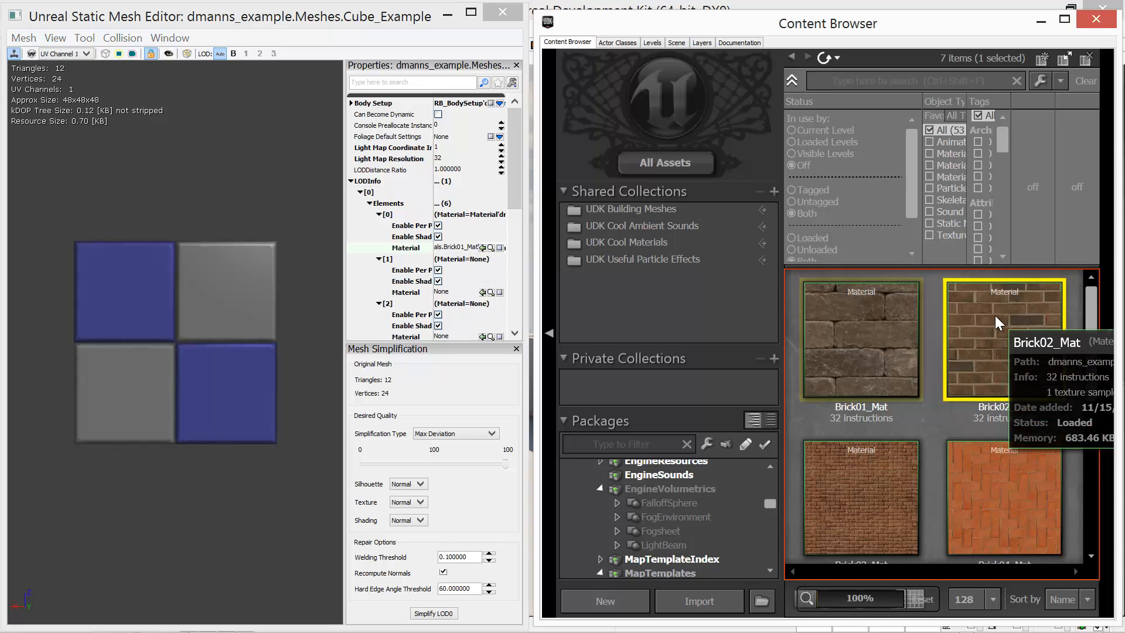
pyautogui.click(482, 292)
# Assign Brick03_Mat to the cube's material element 3 and Brick04_Mat to element 4
pyautogui.moveTo(516, 202); pyautogui.dragTo(515, 258)
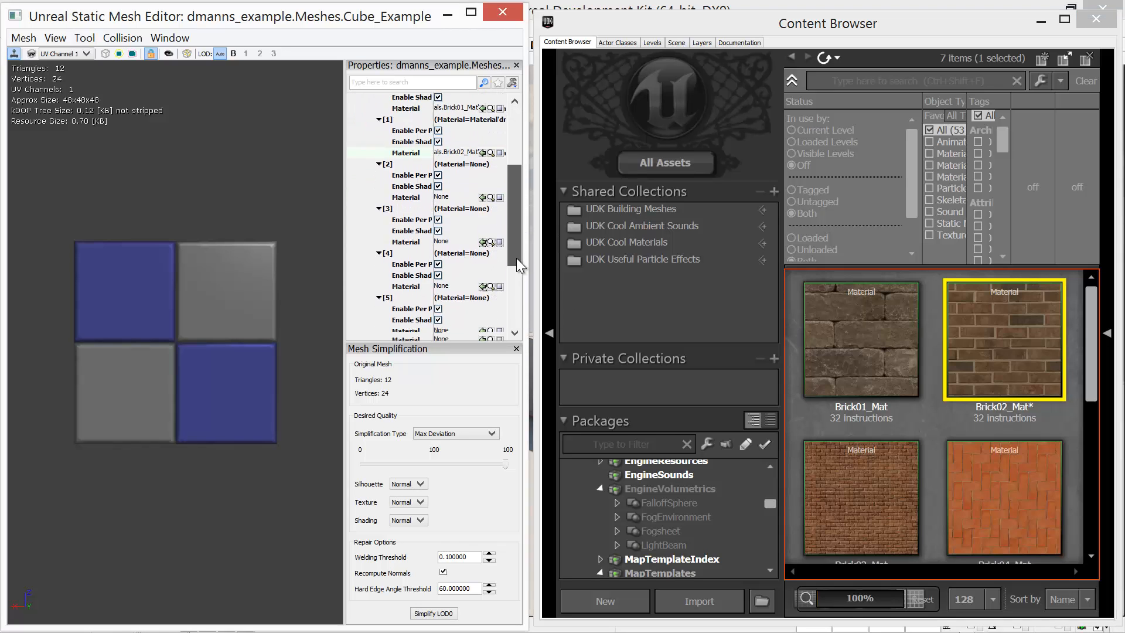
pyautogui.click(878, 455)
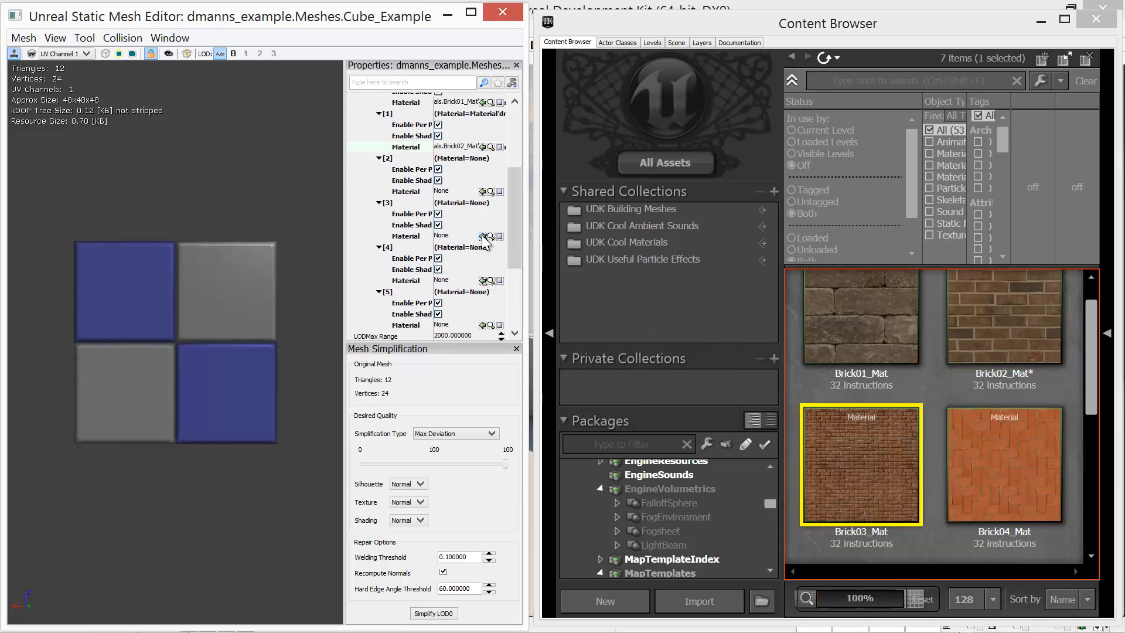
pyautogui.click(482, 237)
pyautogui.click(980, 458)
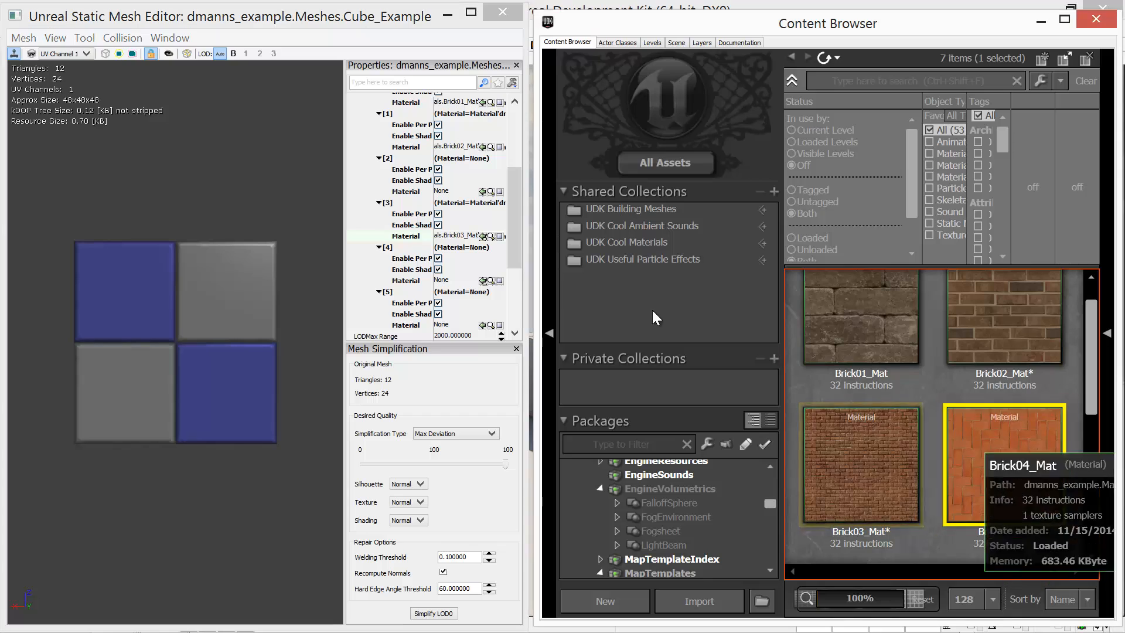
pyautogui.click(483, 281)
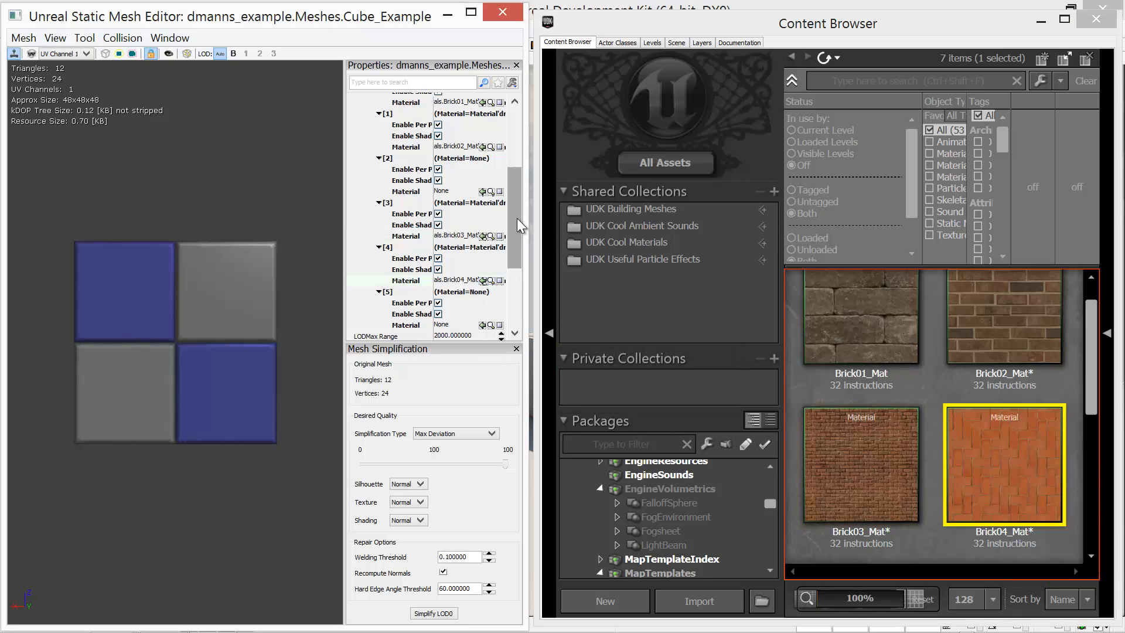
# Assign Brick03_Mat to the cube's material element 2 and Brick04_Mat to element 3
pyautogui.scroll(2, 516, 213)
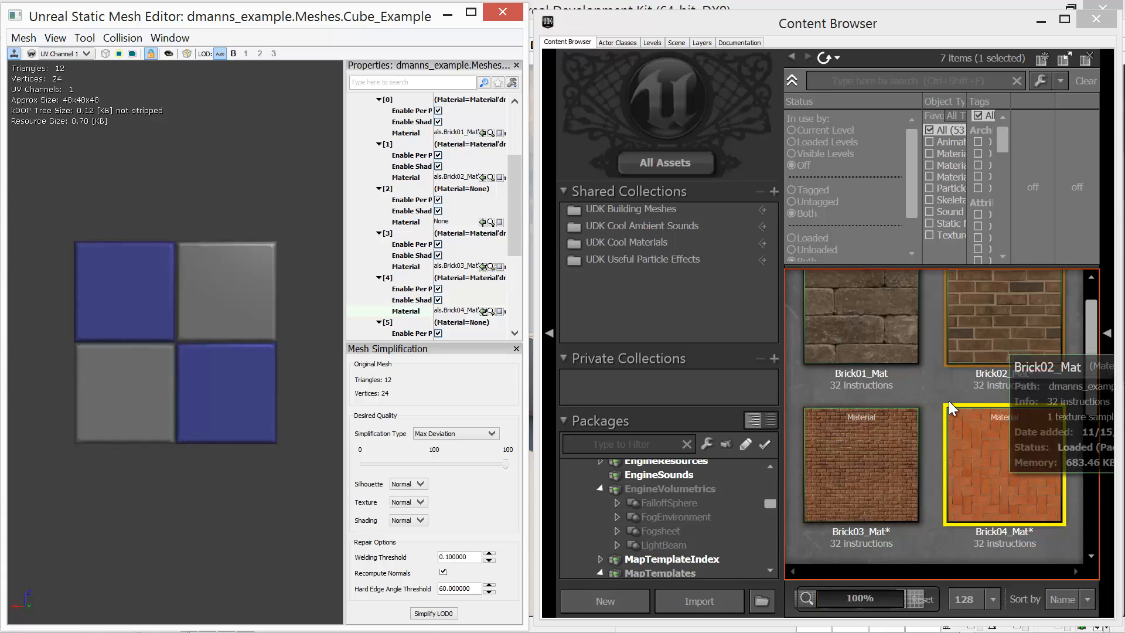
pyautogui.click(866, 449)
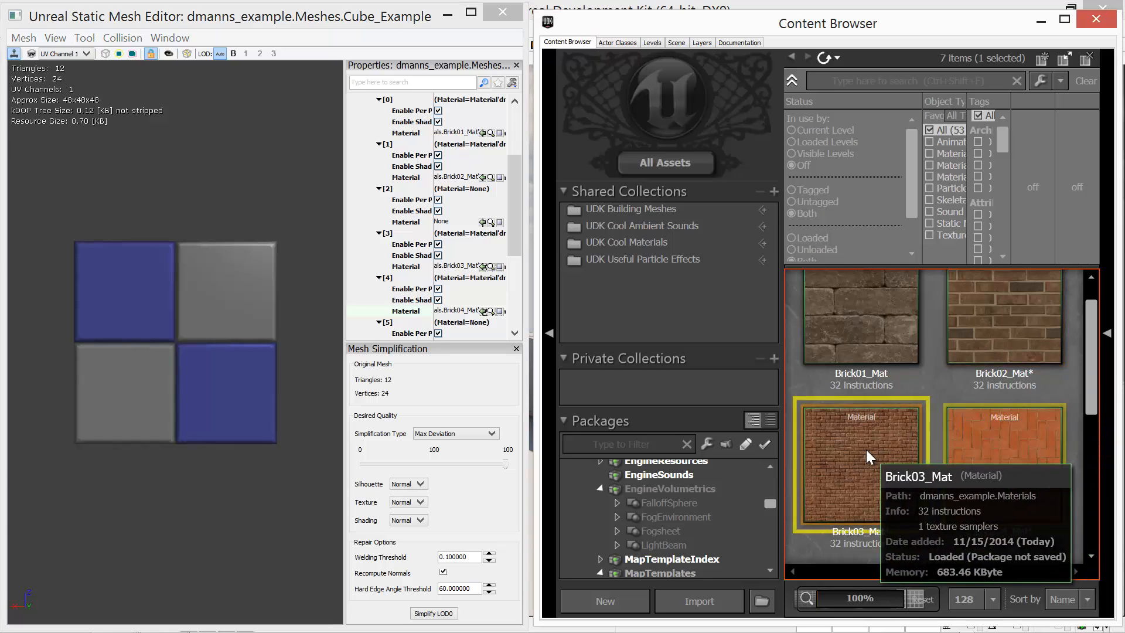
pyautogui.click(483, 223)
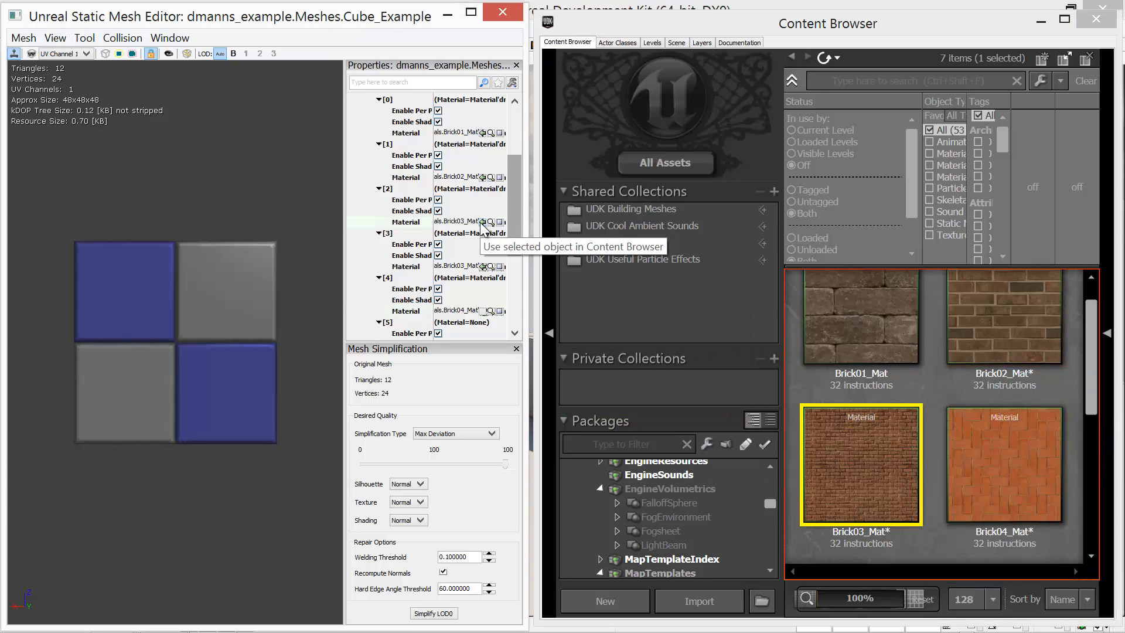
pyautogui.click(987, 440)
pyautogui.click(483, 267)
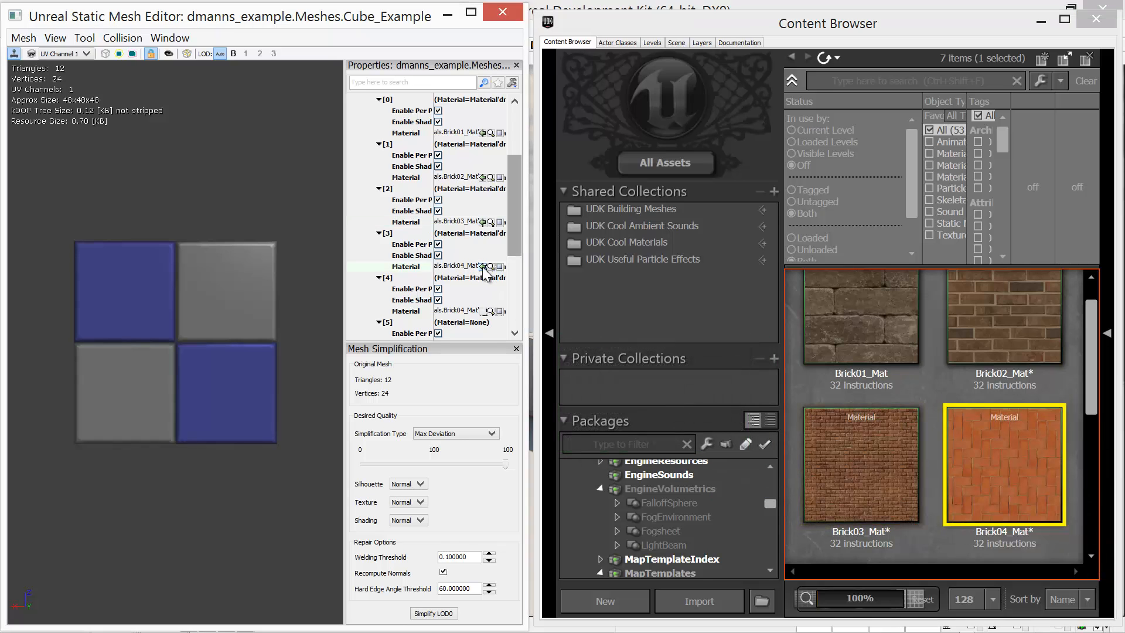
# Assign Concrete01_Mat to the cube's material element 4 and Concrete02_Mat to element 5
pyautogui.moveTo(1095, 341); pyautogui.dragTo(1093, 431)
pyautogui.click(840, 425)
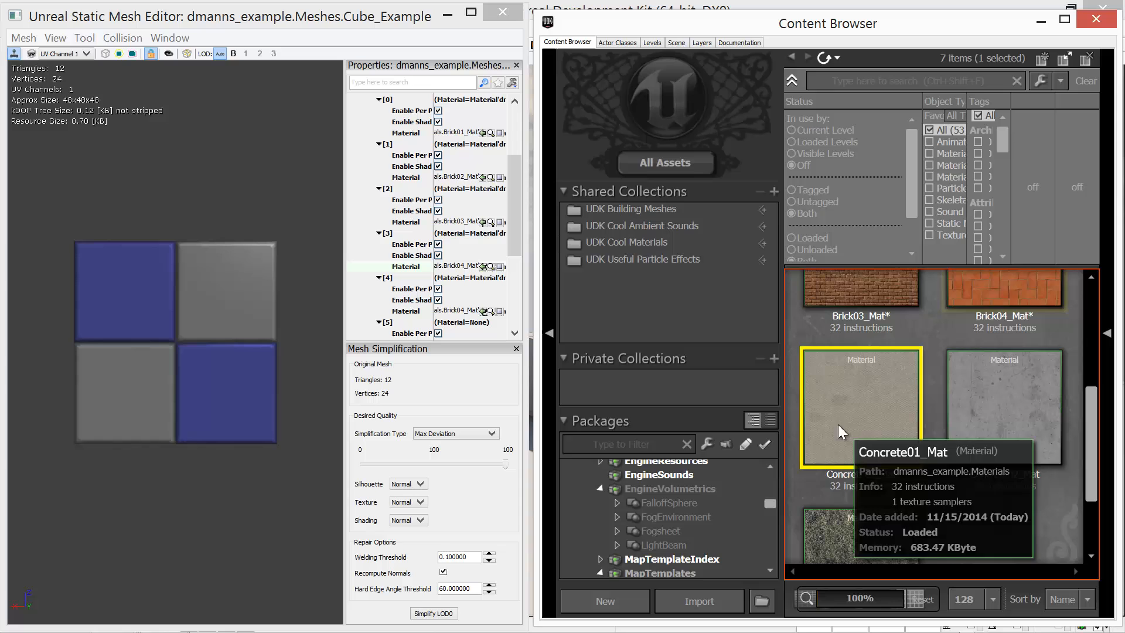
pyautogui.click(481, 310)
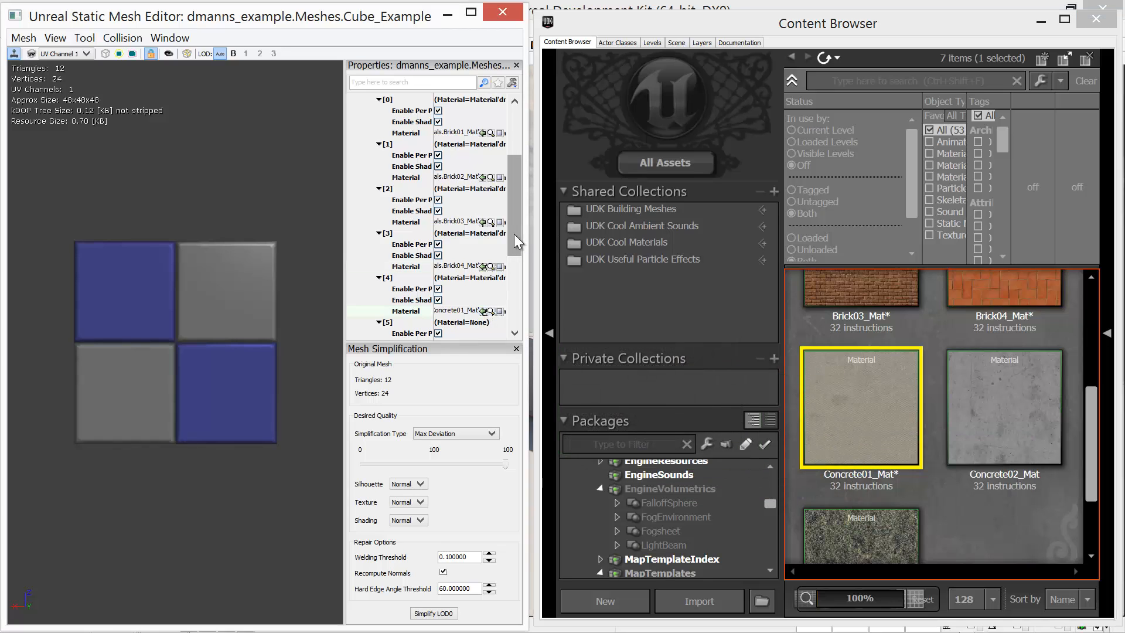
pyautogui.moveTo(514, 234); pyautogui.dragTo(515, 267)
pyautogui.click(1030, 454)
pyautogui.click(483, 274)
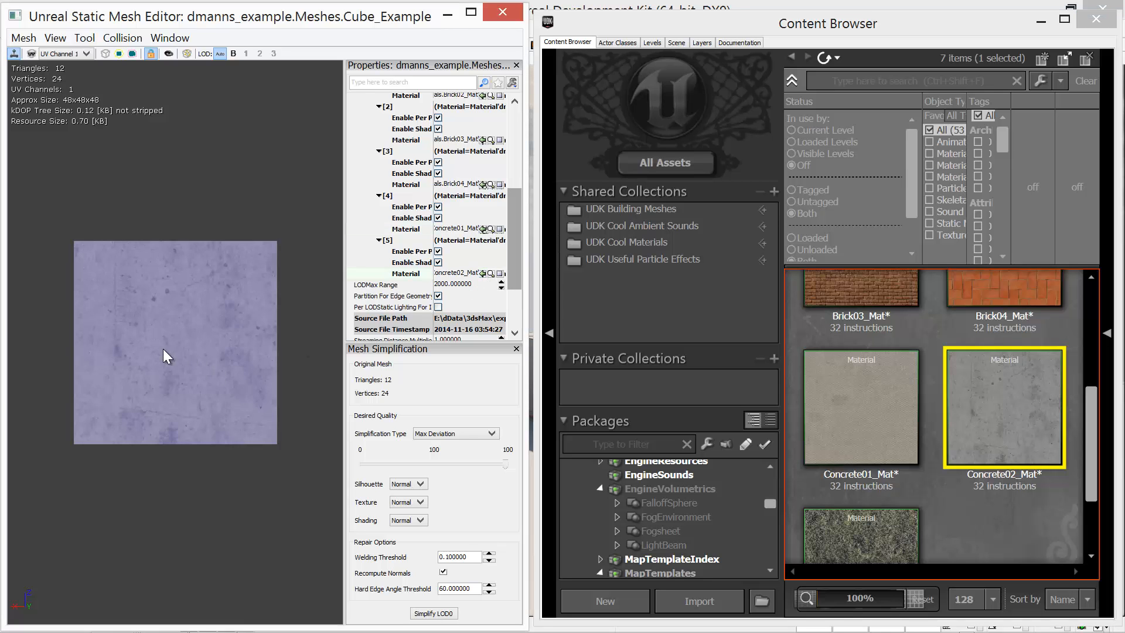
pyautogui.moveTo(165, 356); pyautogui.dragTo(252, 236)
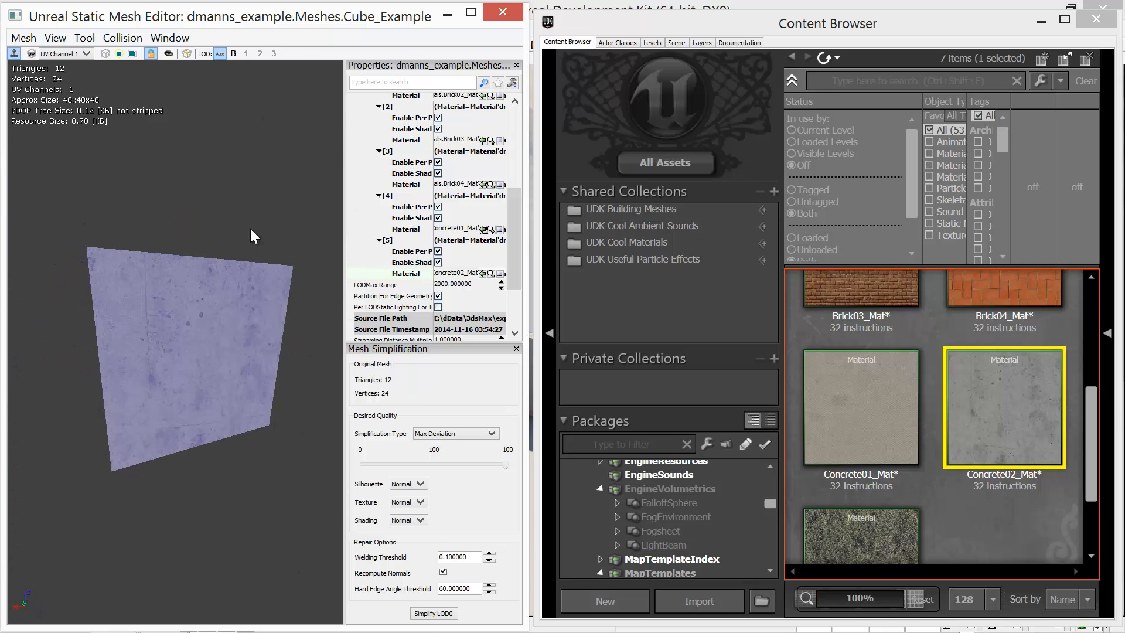
# Close the Static Mesh Editor and save the dmanns_example package with the cube's material assignments
pyautogui.click(504, 13)
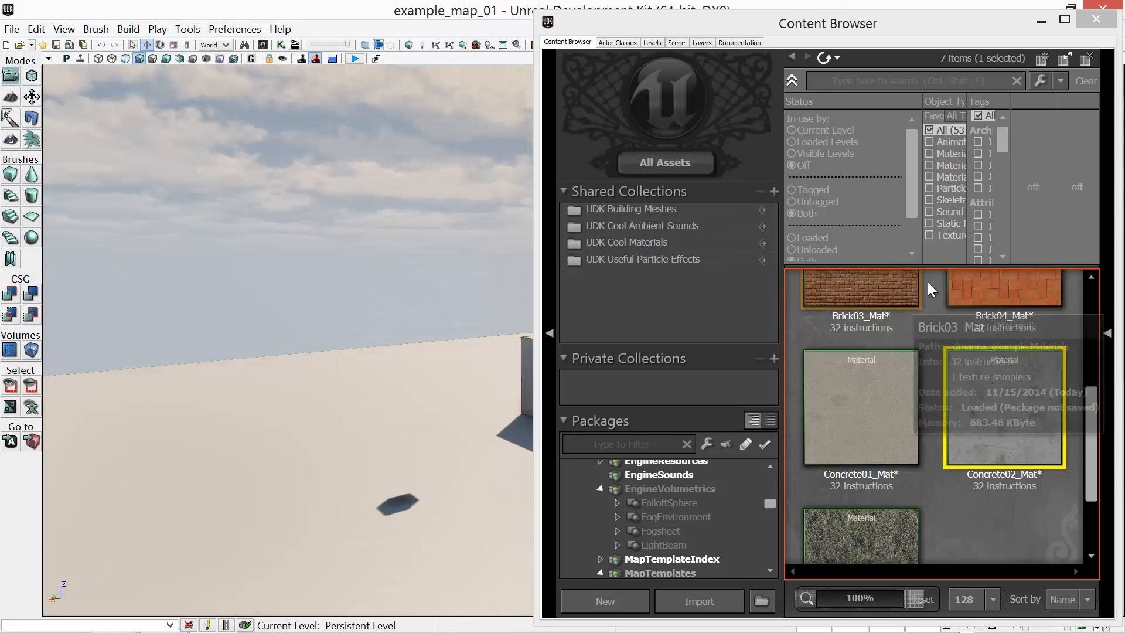
pyautogui.scroll(-5, 765, 527)
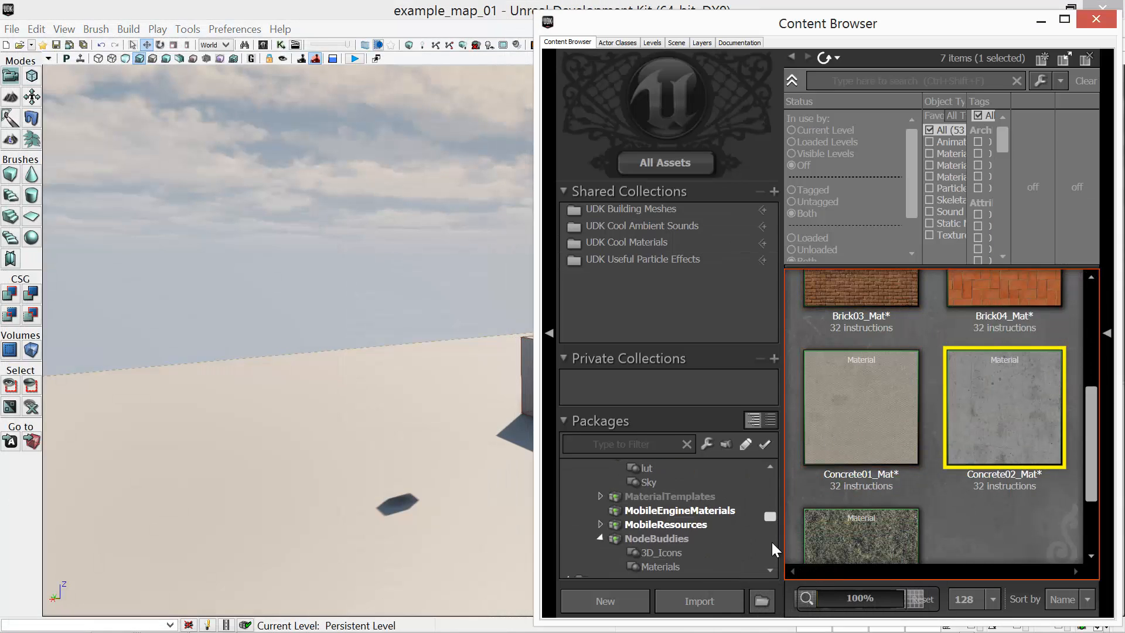
pyautogui.scroll(-3, 771, 557)
pyautogui.click(688, 474)
pyautogui.rightClick(686, 473)
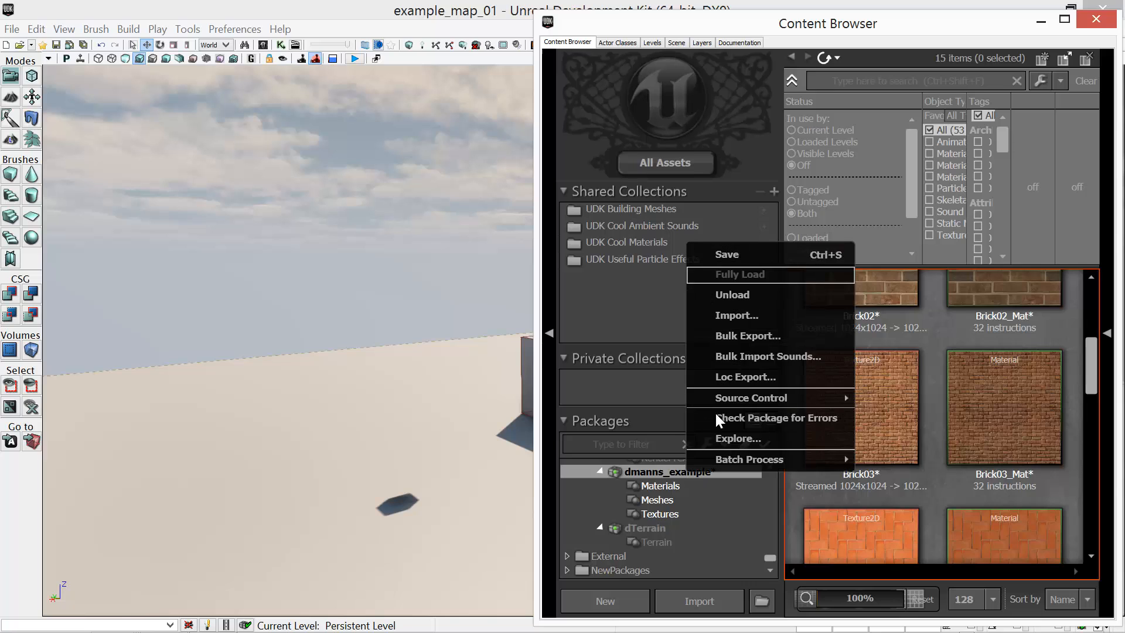
pyautogui.click(737, 253)
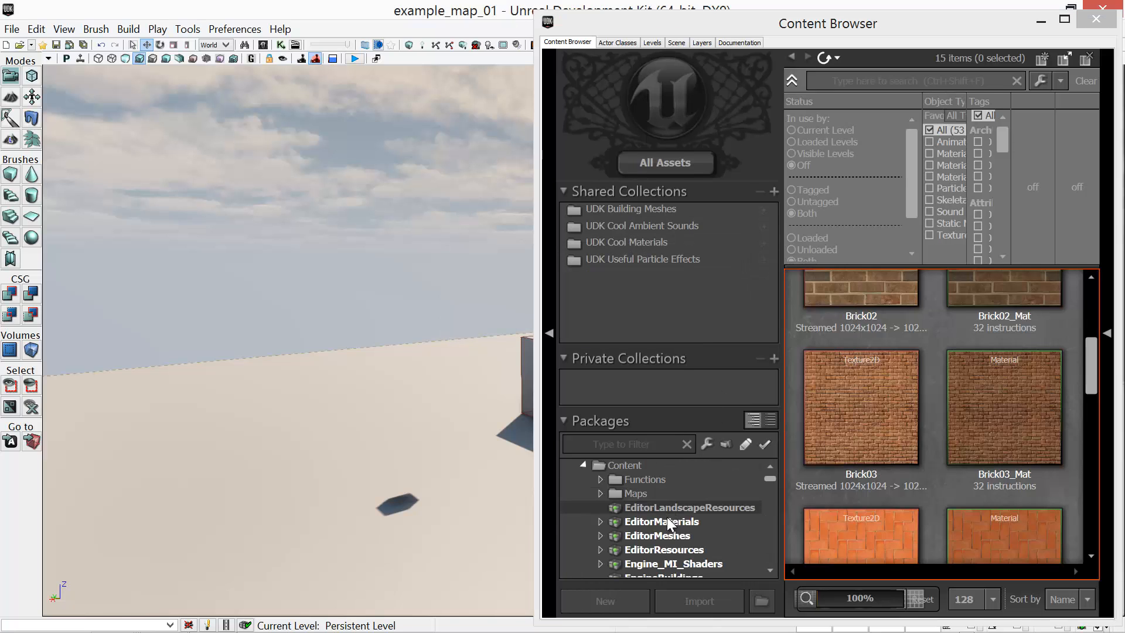
# Place Cube_Example from the package's Meshes group on the level's floor as a static mesh, in front of the large block
pyautogui.scroll(-8, 769, 528)
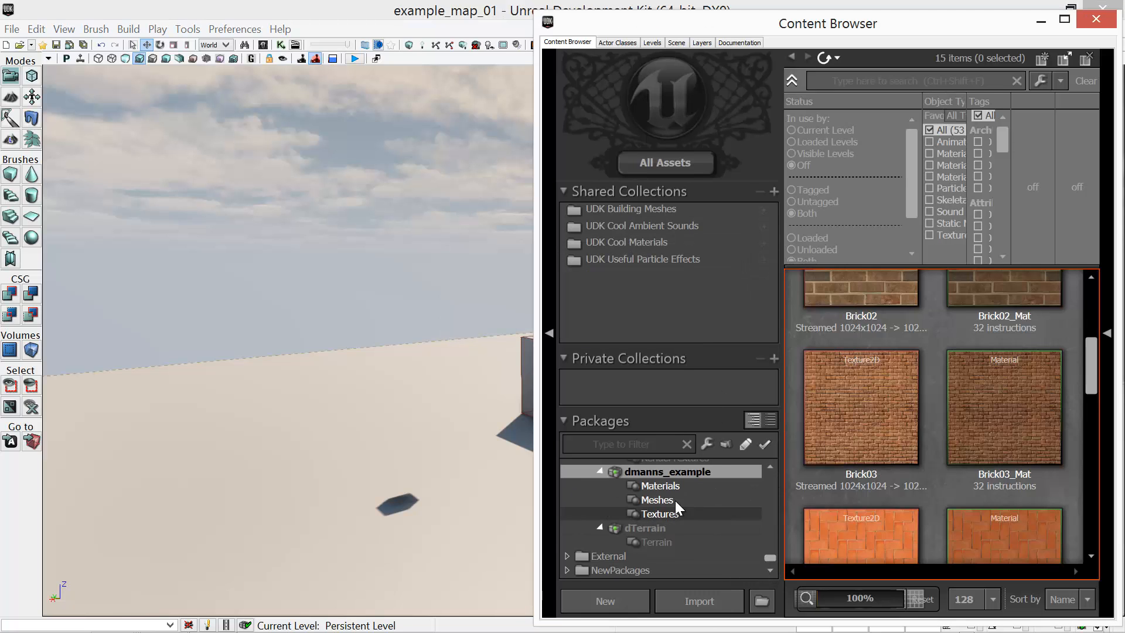
pyautogui.click(658, 500)
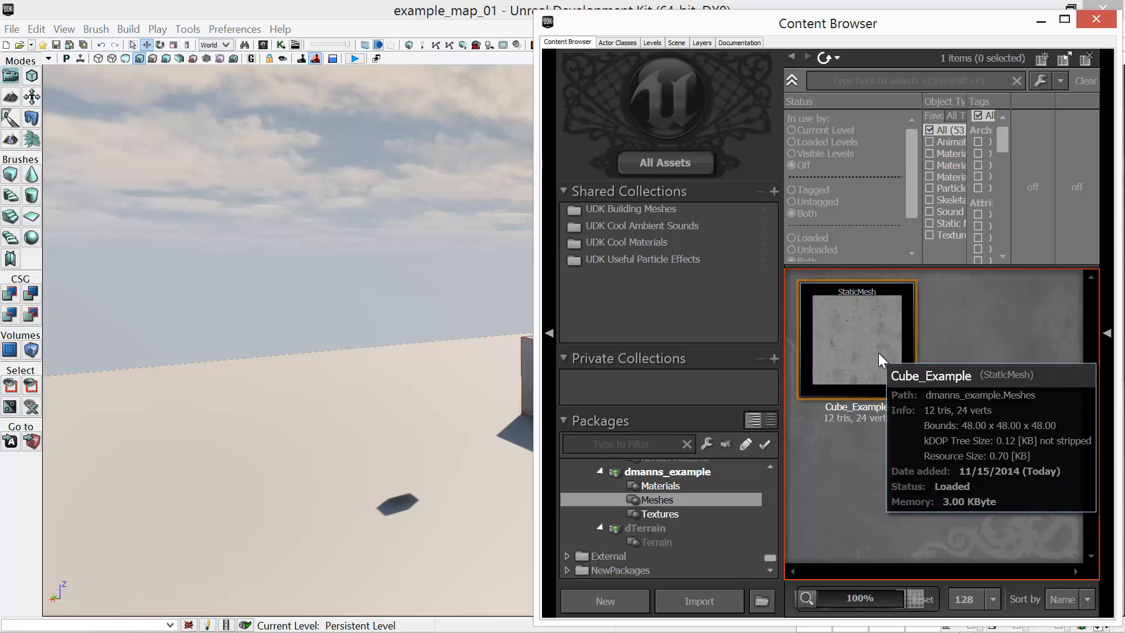
pyautogui.moveTo(863, 340); pyautogui.dragTo(380, 445)
pyautogui.rightClick(380, 445)
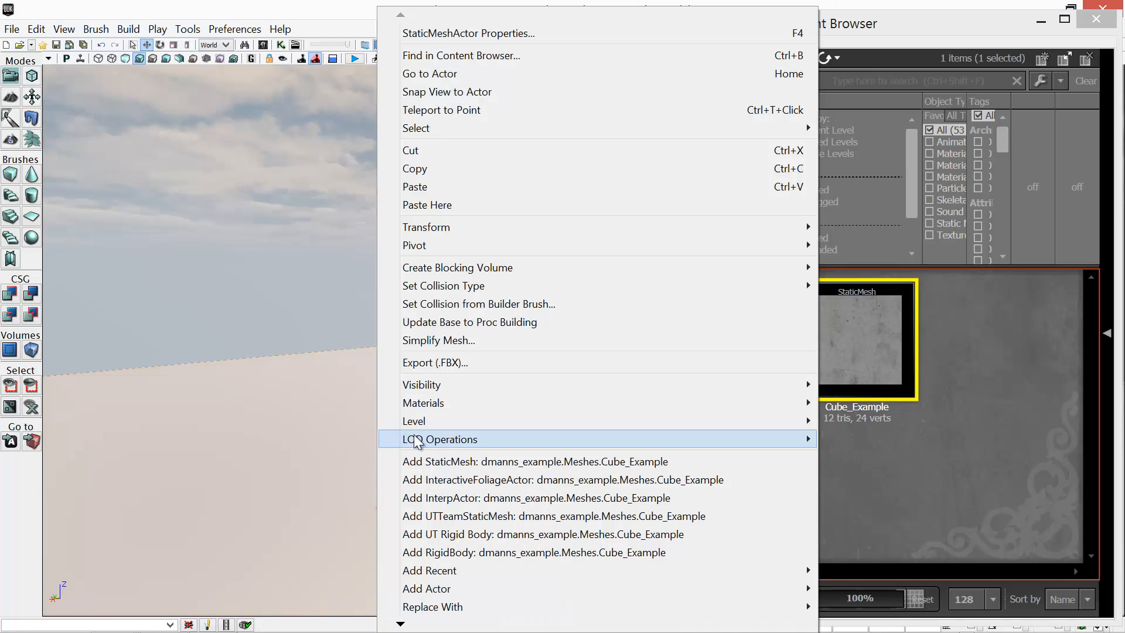
pyautogui.click(497, 463)
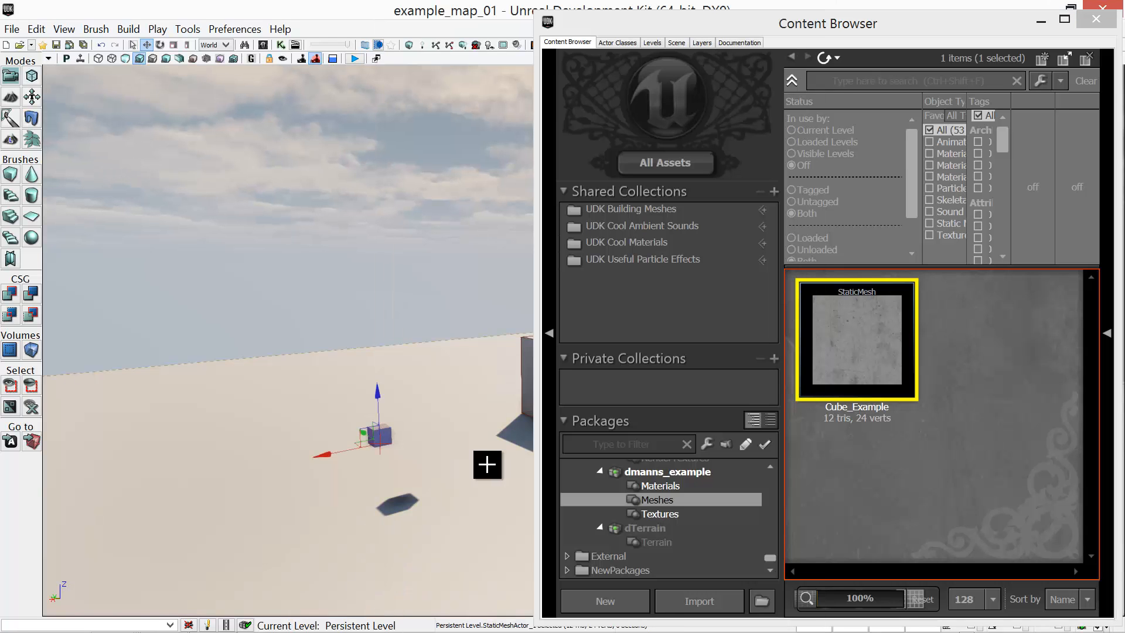
# Move the Content Browser out of the way, bring the placed cube into close view and build the level with its lighting
pyautogui.moveTo(345, 503); pyautogui.dragTo(364, 463, button='right')
pyautogui.moveTo(347, 532); pyautogui.dragTo(296, 450)
pyautogui.moveTo(854, 28); pyautogui.dragTo(1124, 23)
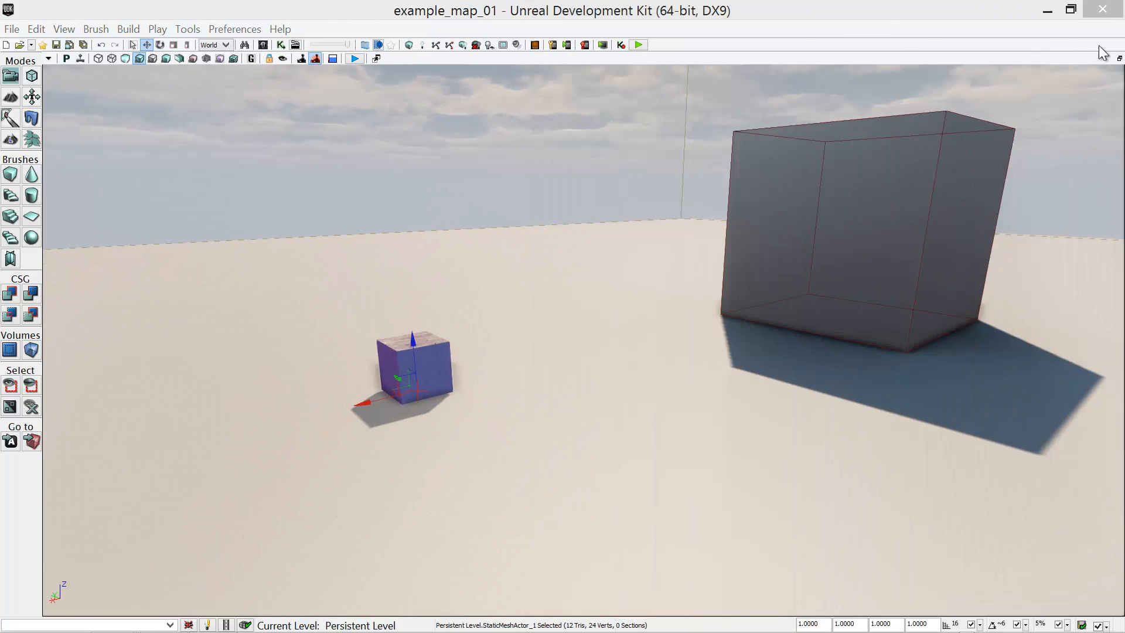
pyautogui.moveTo(563, 335); pyautogui.dragTo(502, 332, button='right')
pyautogui.moveTo(502, 331)
pyautogui.mouseDown()
pyautogui.moveTo(529, 325)
pyautogui.moveTo(489, 329)
pyautogui.mouseUp()
pyautogui.moveTo(489, 329); pyautogui.dragTo(477, 332, button='middle')
pyautogui.moveTo(477, 332); pyautogui.dragTo(547, 339)
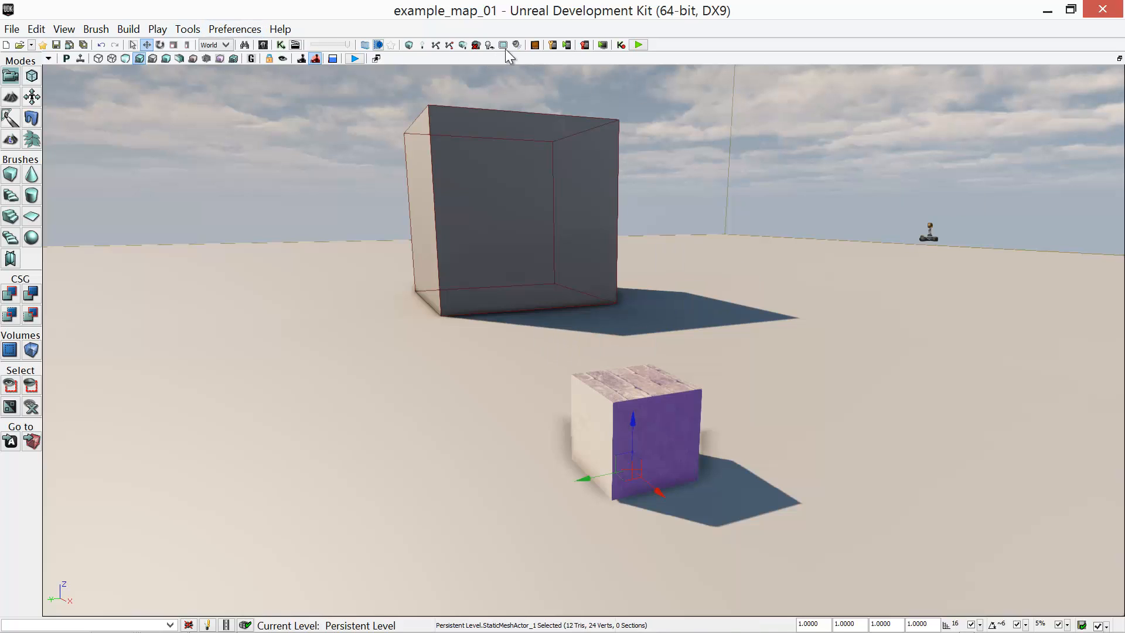
pyautogui.click(463, 45)
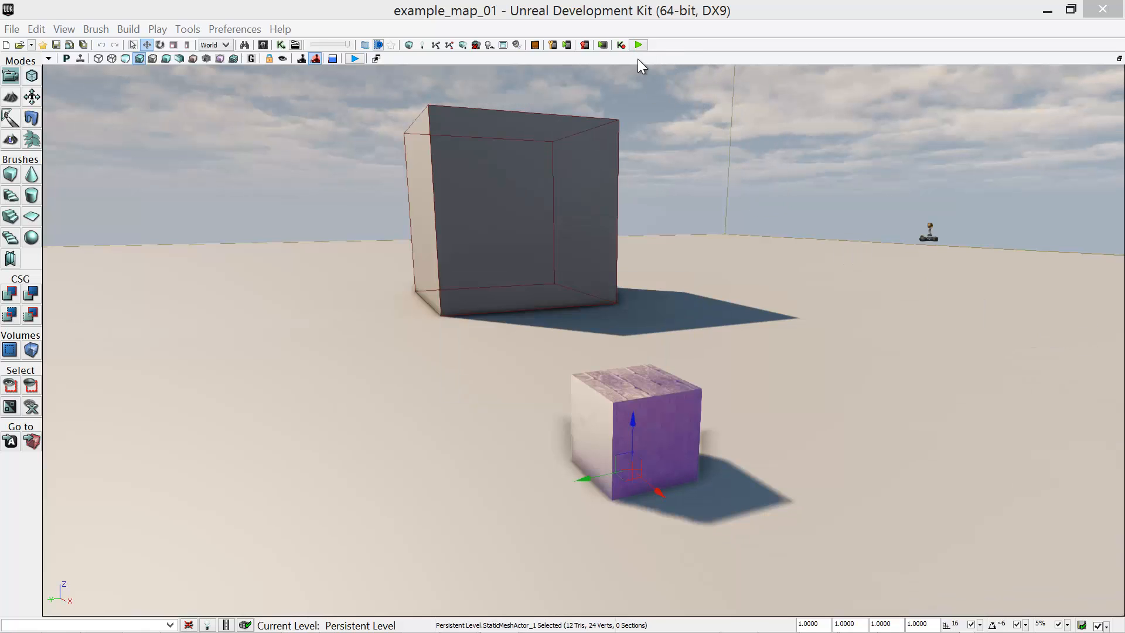
# Play the level in the editor preview, walk up to and around the placed cube to examine its textured faces, and leave the preview
pyautogui.click(639, 46)
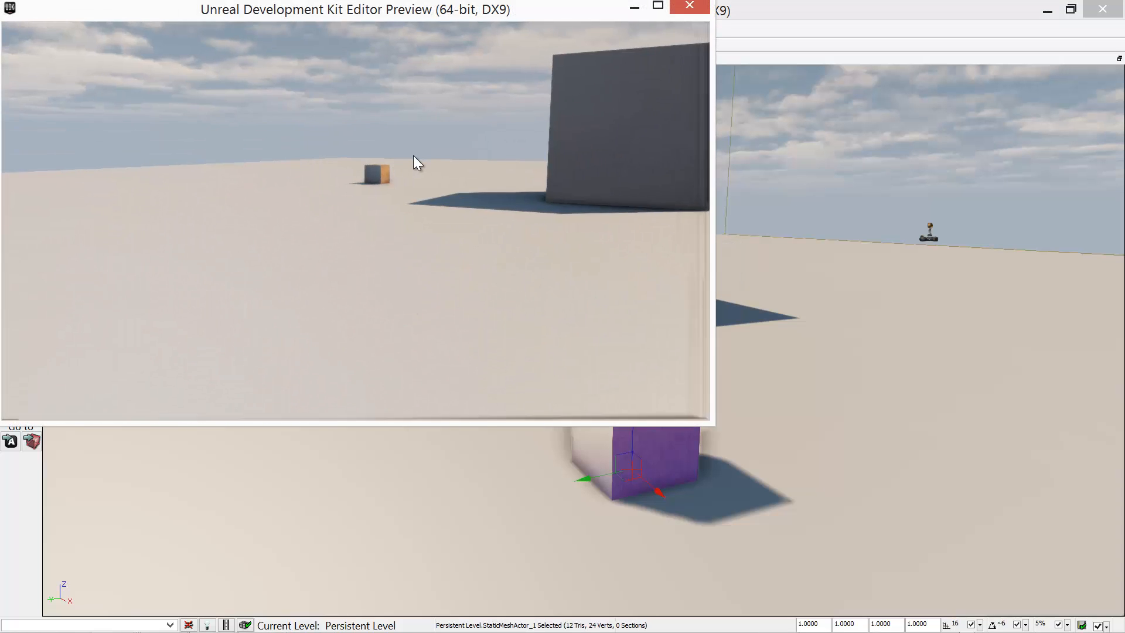
pyautogui.press('w')
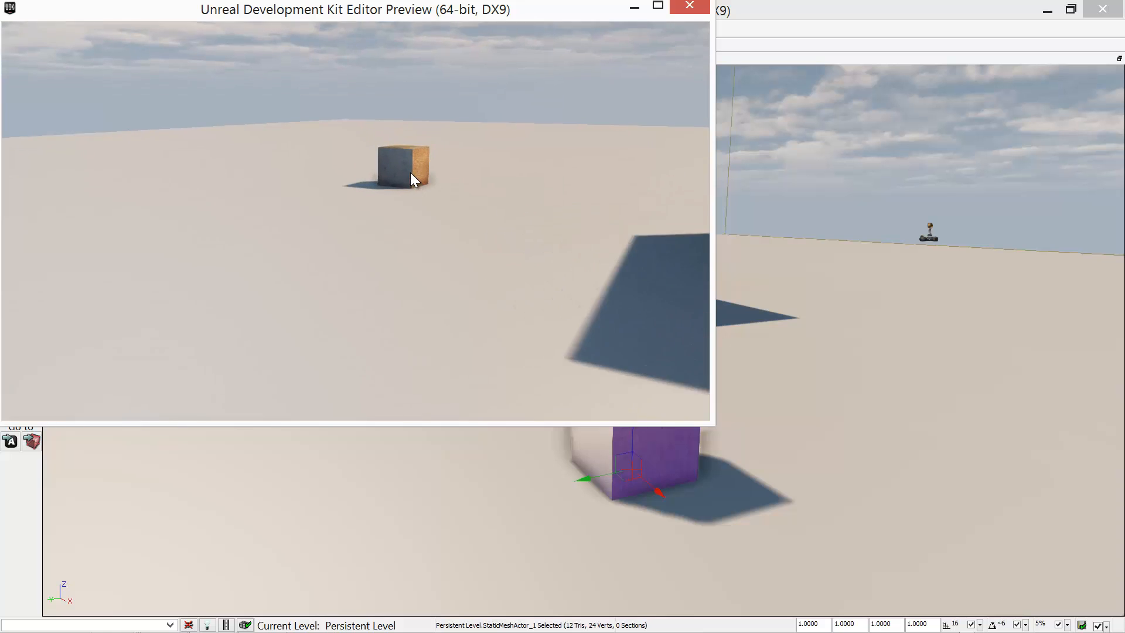
pyautogui.press('w')
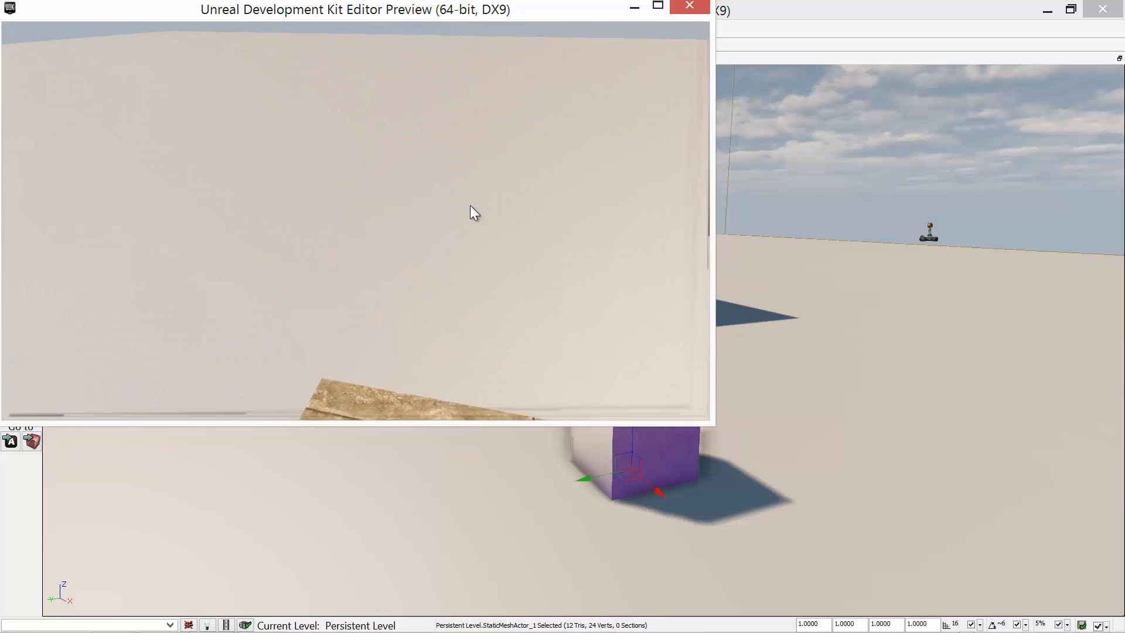
pyautogui.press('s')
pyautogui.press('w')
pyautogui.press('s')
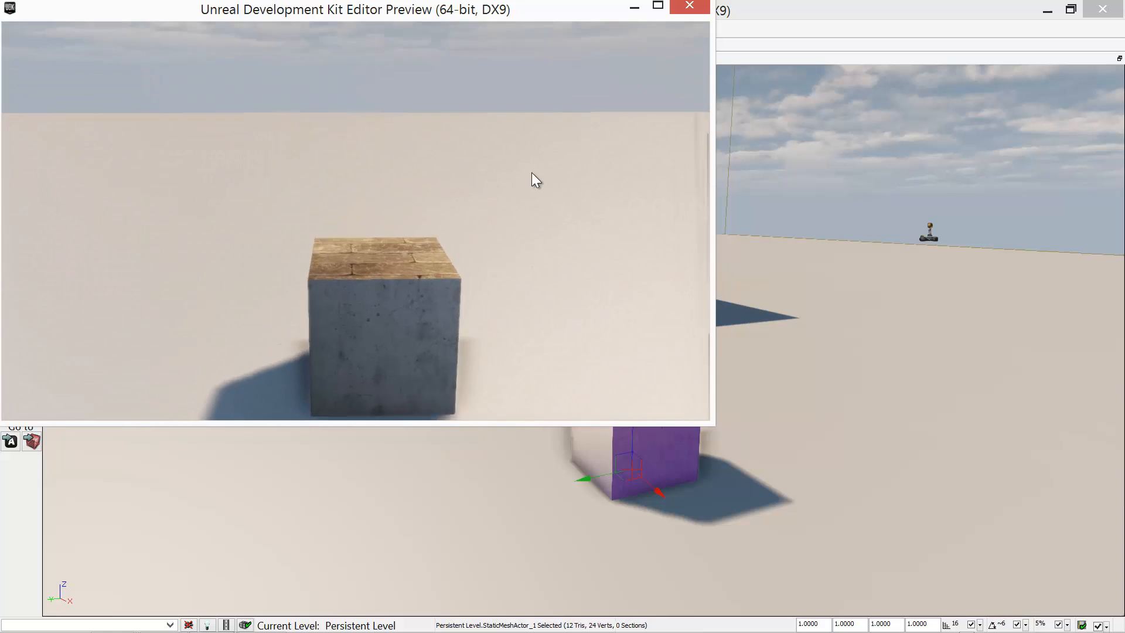
pyautogui.press('w')
pyautogui.press('s')
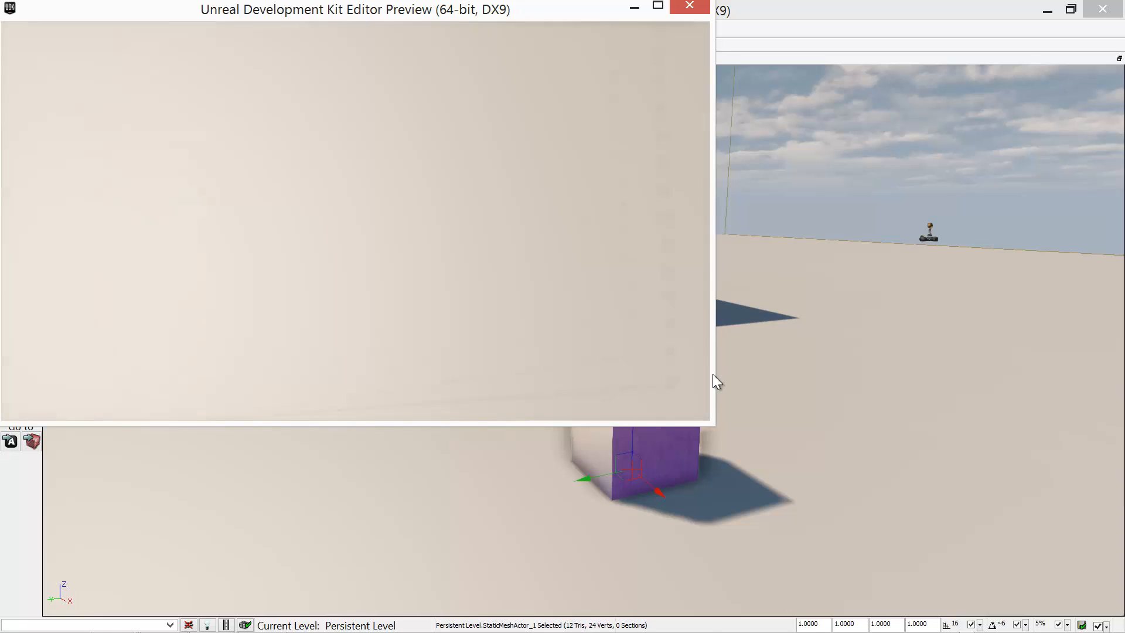
pyautogui.hotkey('alt', 'Tab')
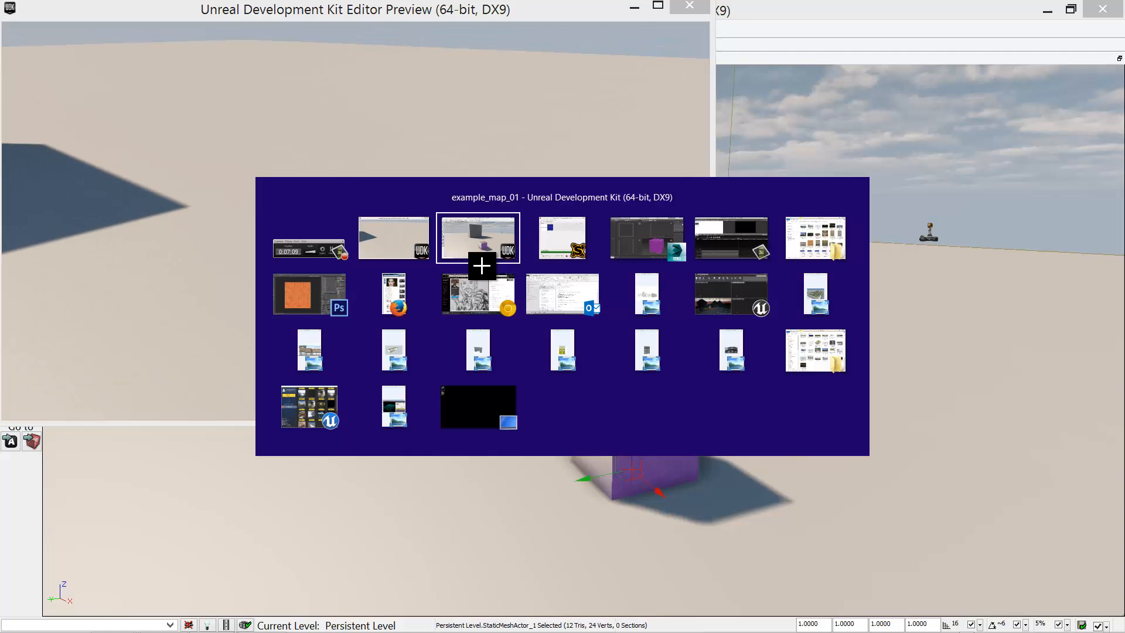
pyautogui.hotkey('alt', 'Tab')
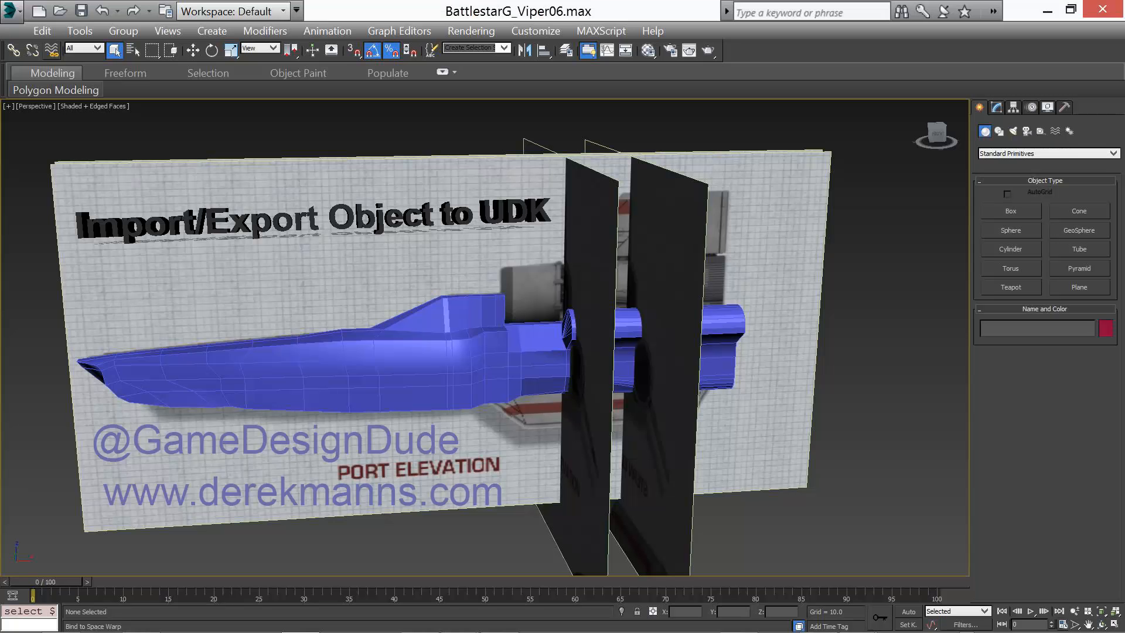